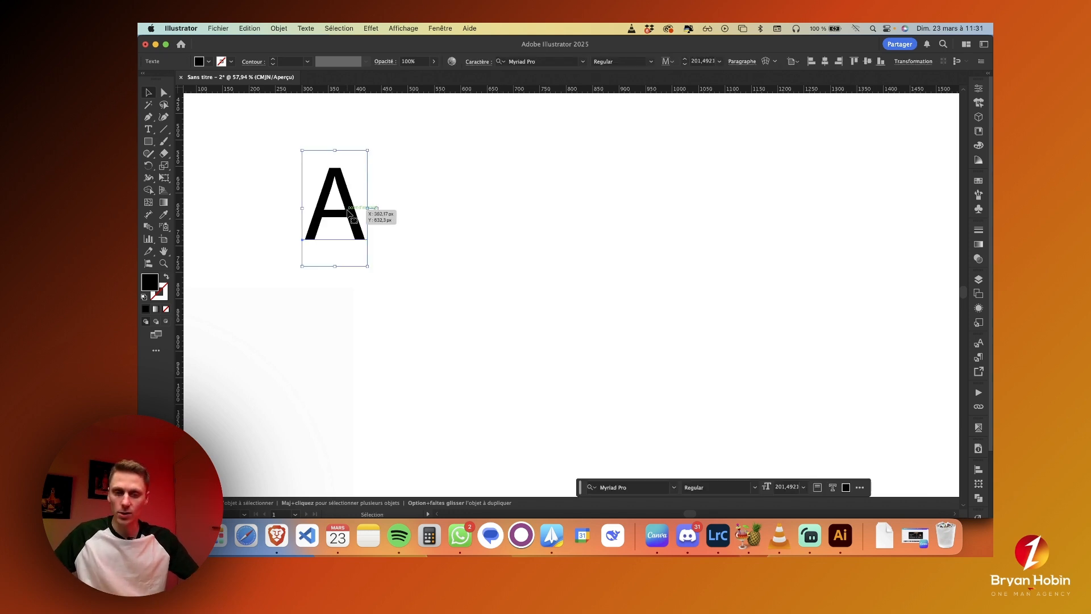
- Duplicate the letter A into a row of five and move the four copies closer to the first one
{"action": "left_click", "coordinate": [394, 219]}
{"action": "left_click_drag", "start_coordinate": [306, 223], "coordinate": [807, 227]}
{"action": "left_click_drag", "start_coordinate": [518, 265], "coordinate": [771, 219]}
{"action": "key", "text": "super+z"}
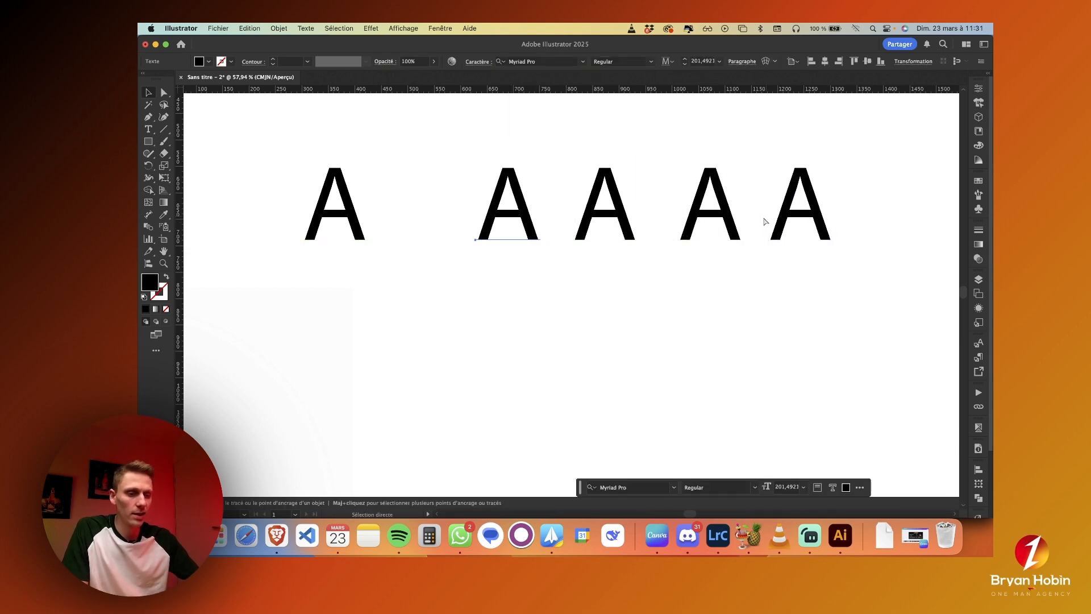
{"action": "left_click_drag", "start_coordinate": [667, 239], "coordinate": [712, 227]}
{"action": "left_click", "coordinate": [675, 293]}
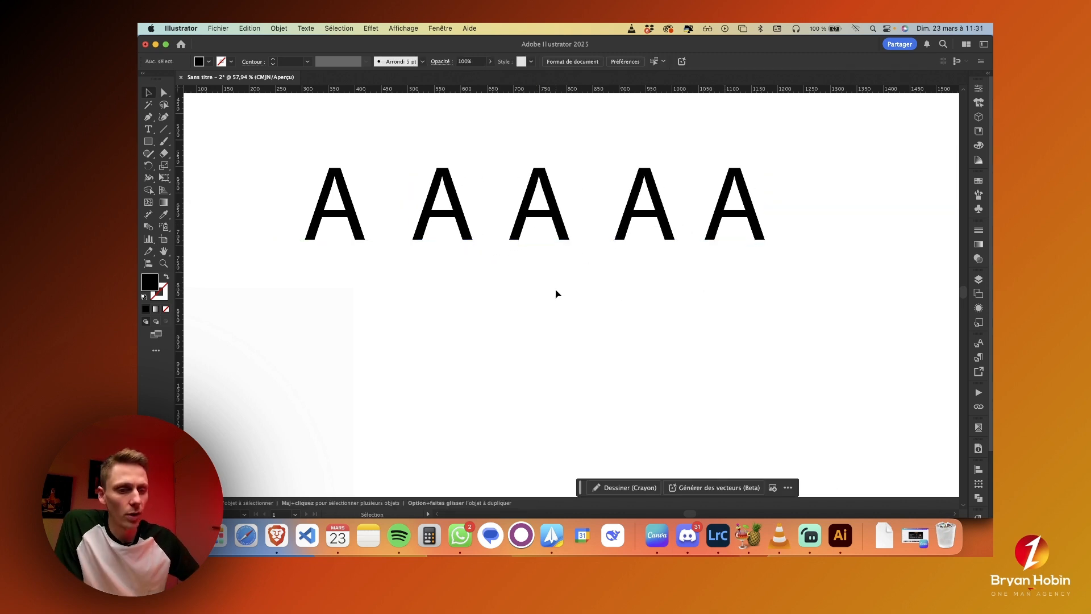
- Set the second A of the row in BERNIER Regular
{"action": "scroll", "coordinate": [555, 293], "scroll_direction": "up", "scroll_amount": 1}
{"action": "left_click", "coordinate": [438, 264]}
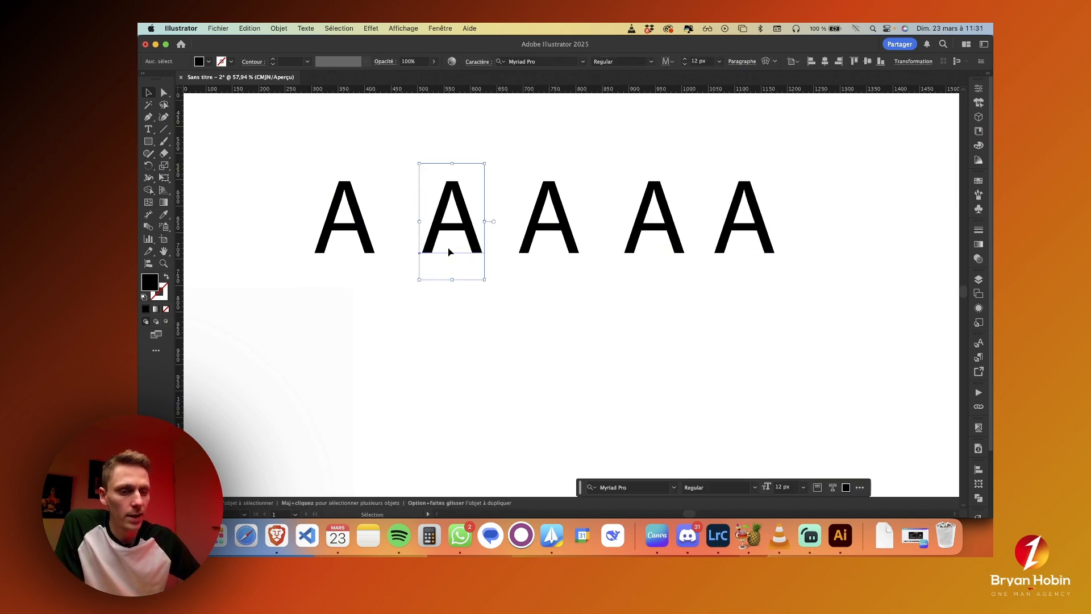
{"action": "left_click", "coordinate": [583, 62]}
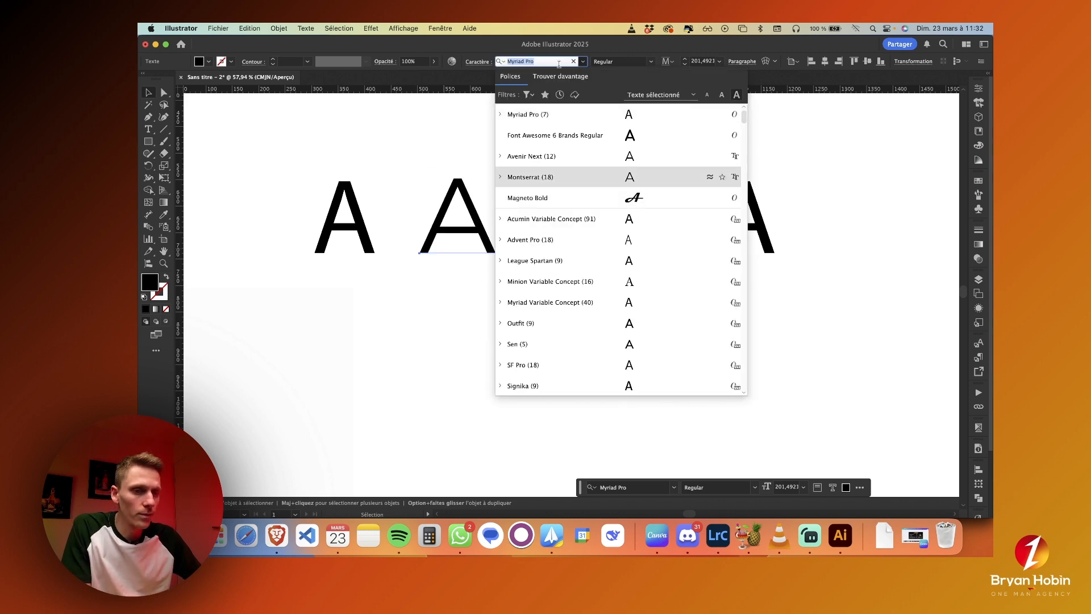
{"action": "scroll", "coordinate": [568, 221], "scroll_direction": "down", "scroll_amount": 15}
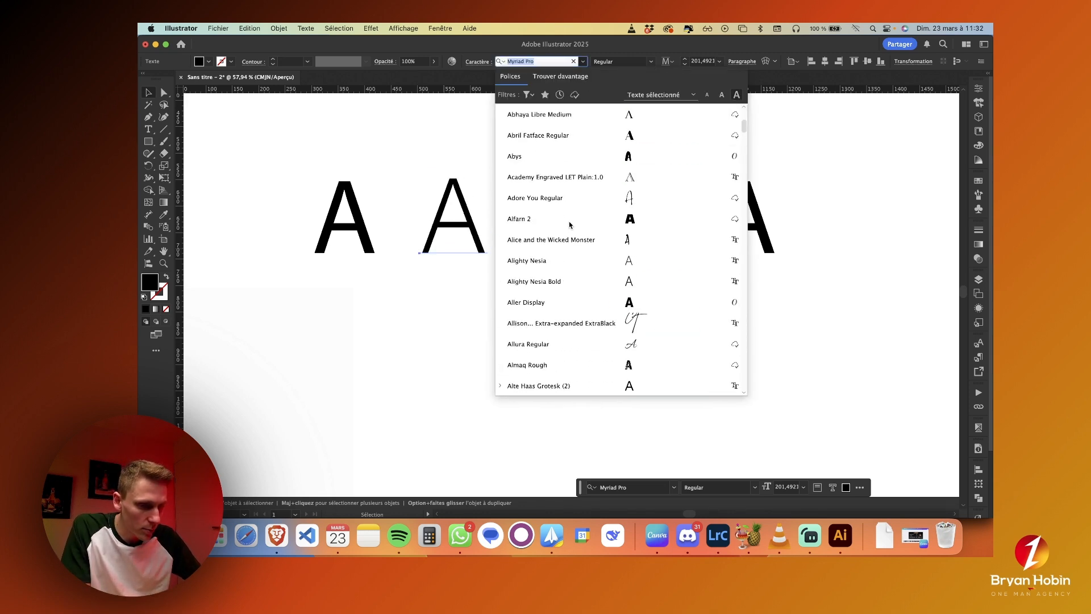
{"action": "scroll", "coordinate": [577, 313], "scroll_direction": "down", "scroll_amount": 3}
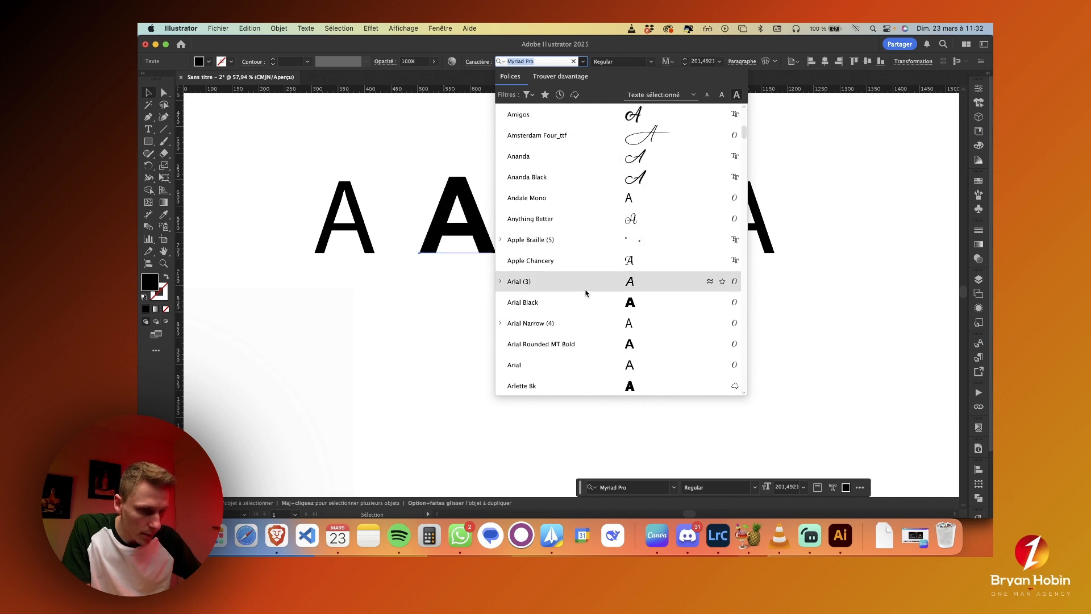
{"action": "scroll", "coordinate": [586, 293], "scroll_direction": "down", "scroll_amount": 8}
{"action": "scroll", "coordinate": [586, 293], "scroll_direction": "down", "scroll_amount": 5}
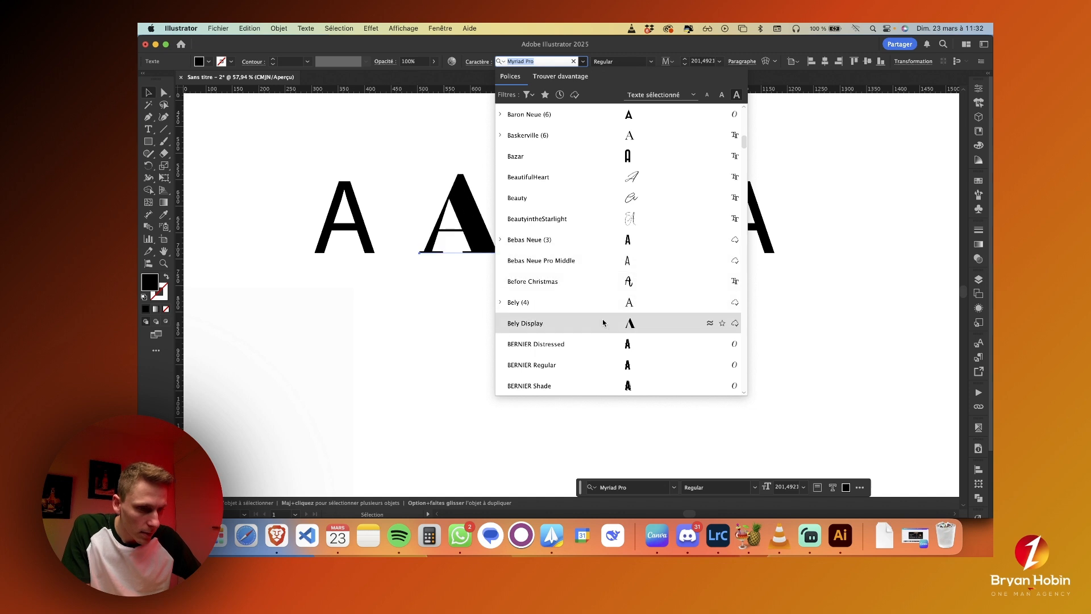
{"action": "scroll", "coordinate": [603, 326], "scroll_direction": "down", "scroll_amount": 1}
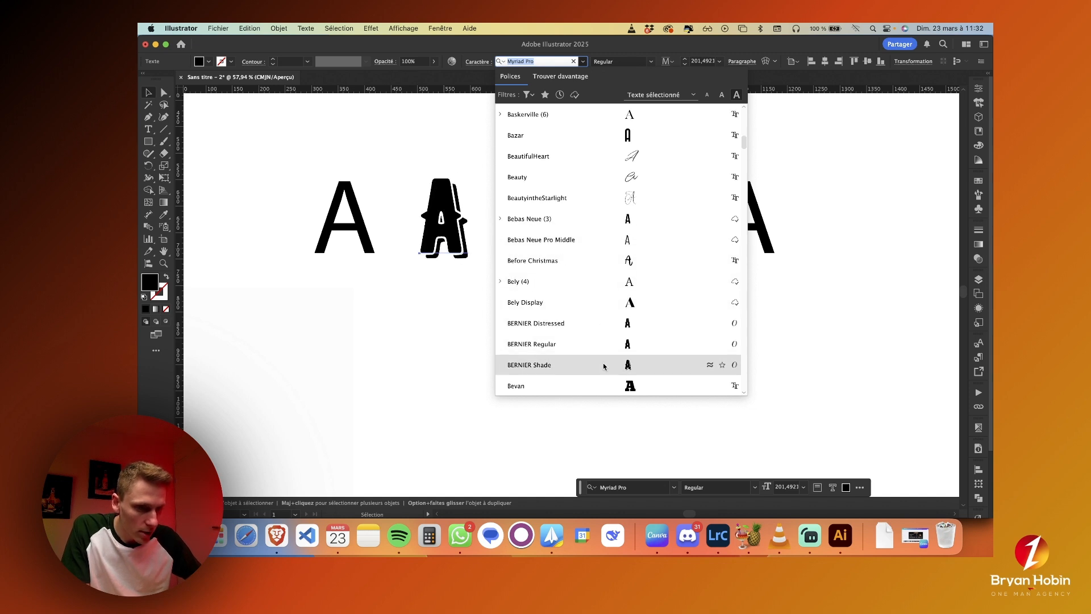
{"action": "scroll", "coordinate": [604, 365], "scroll_direction": "down", "scroll_amount": 8}
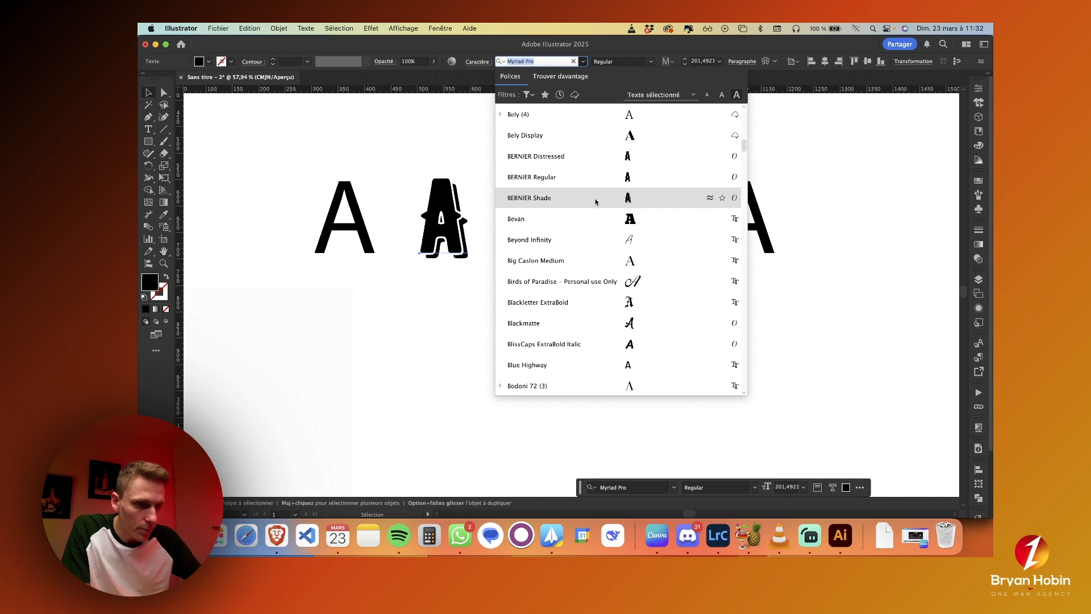
{"action": "left_click", "coordinate": [584, 177]}
- Find the Didot fonts with "did" and set the third A in Didot-HTF-B24-Bold
{"action": "left_click", "coordinate": [568, 222]}
{"action": "left_click", "coordinate": [582, 63]}
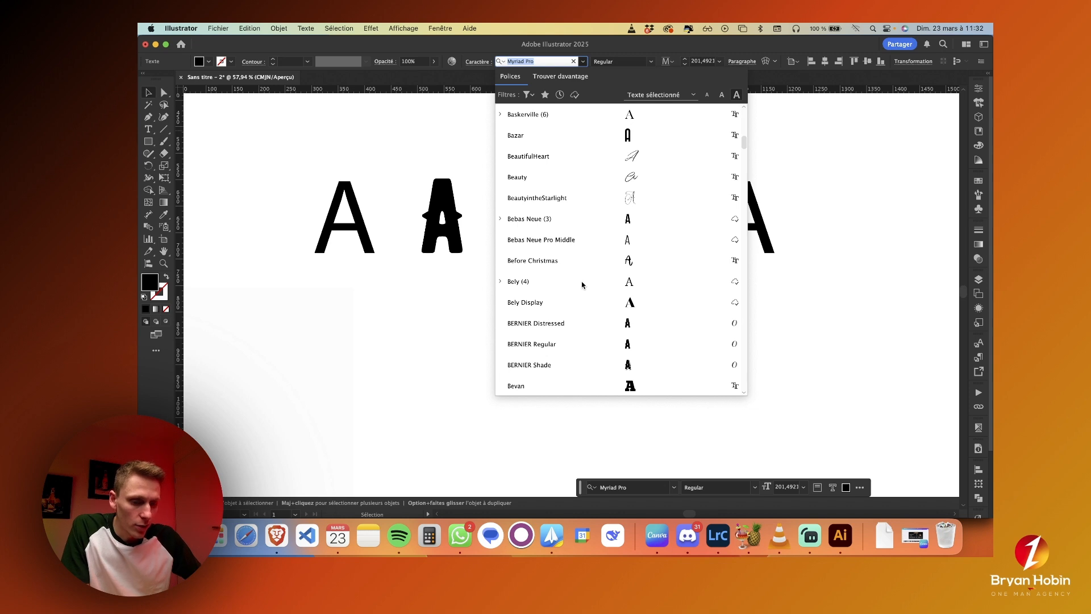
{"action": "type", "text": "did"}
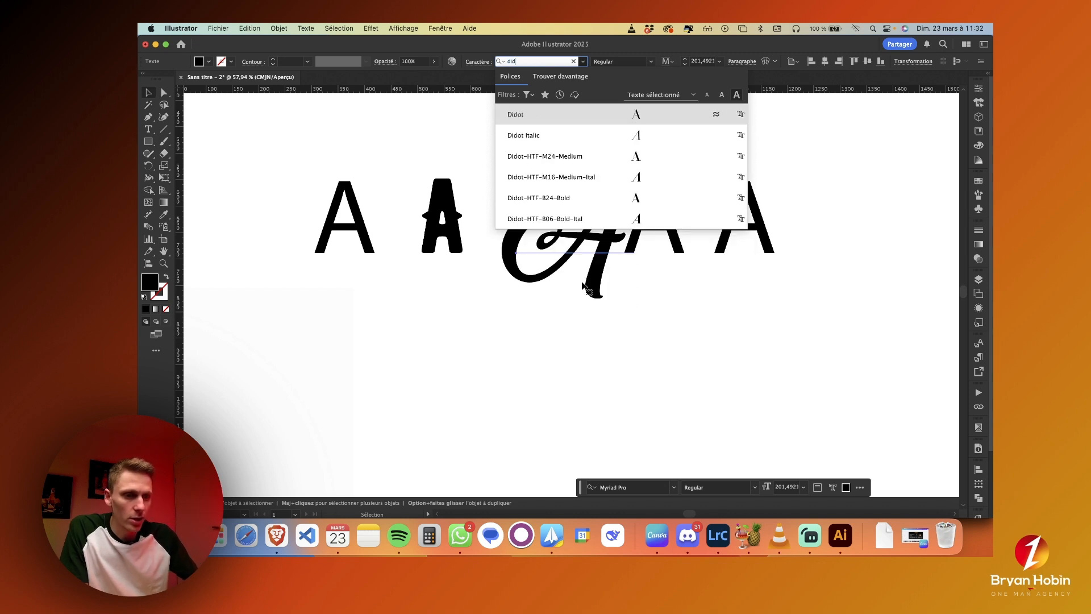
{"action": "left_click", "coordinate": [573, 202]}
{"action": "left_click", "coordinate": [611, 322]}
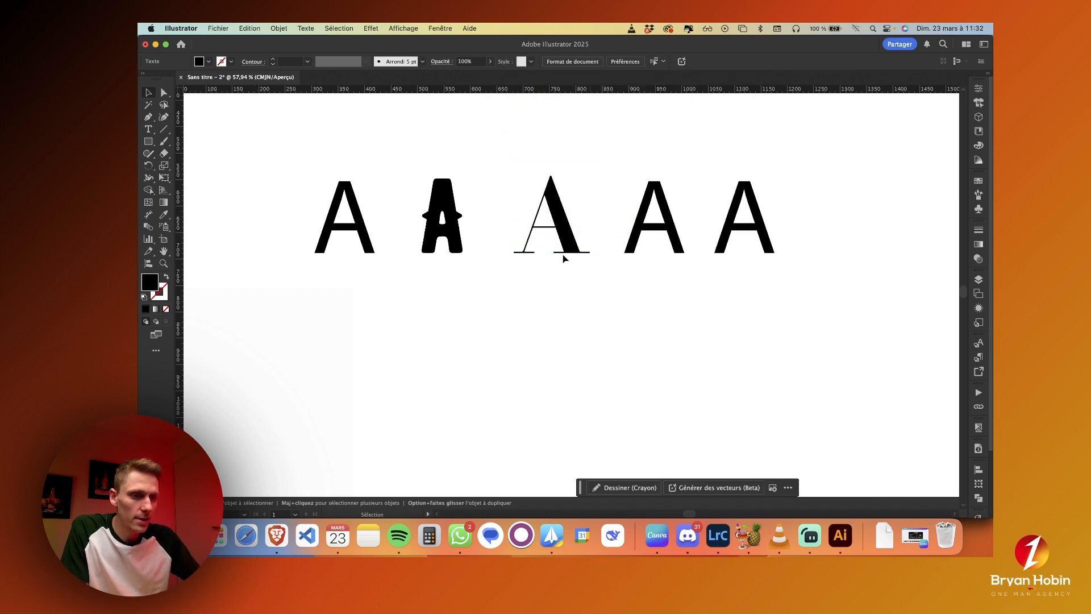
- Set the fourth A of the row in League Spartan, style Black
{"action": "scroll", "coordinate": [657, 255], "scroll_direction": "right", "scroll_amount": 2}
{"action": "left_click", "coordinate": [648, 255]}
{"action": "left_click", "coordinate": [582, 63]}
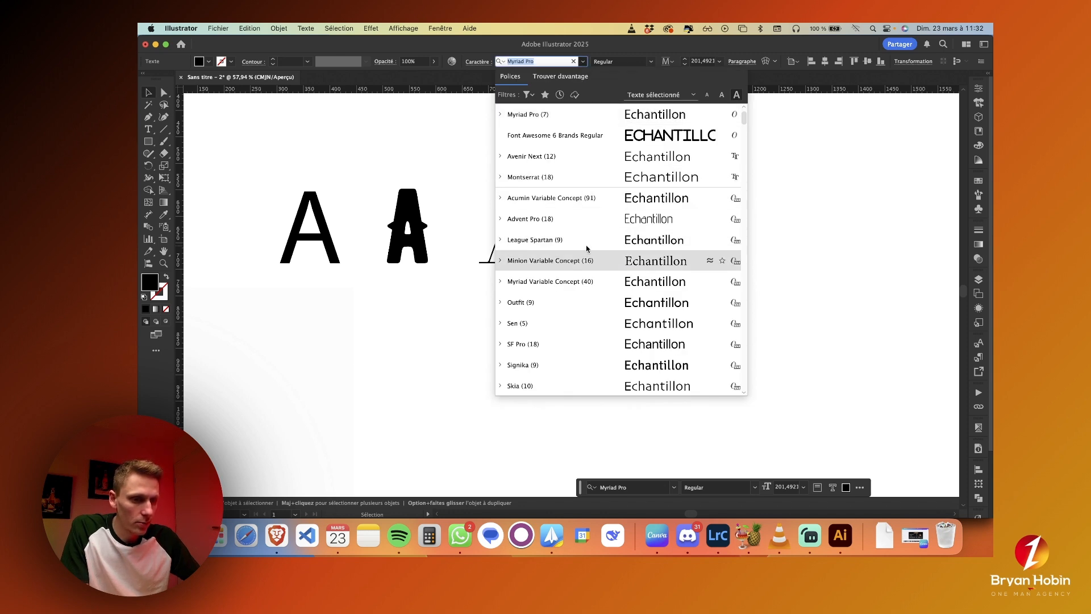
{"action": "left_click", "coordinate": [500, 240]}
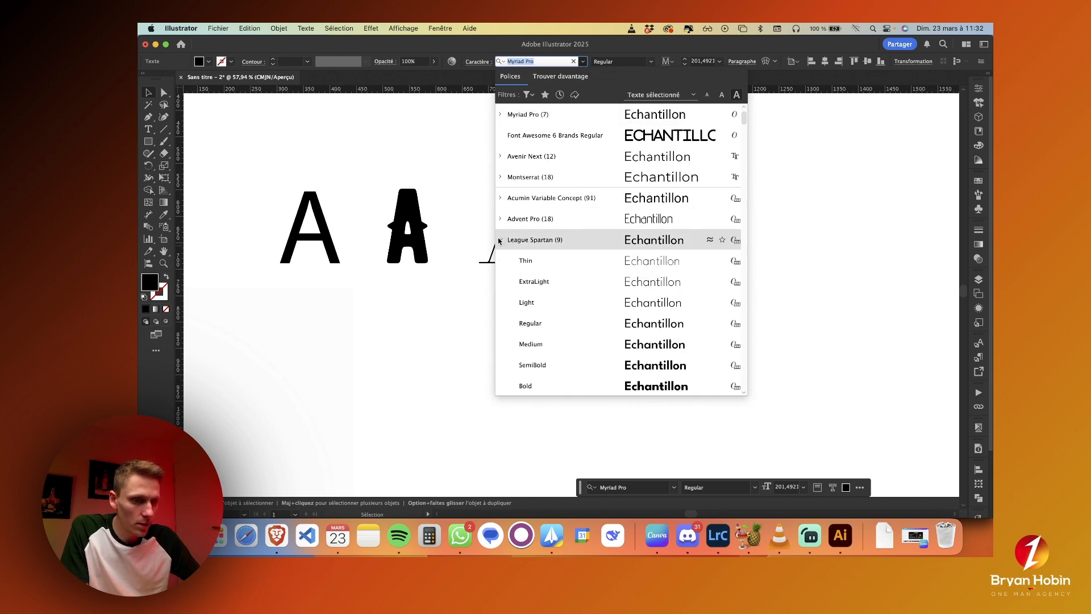
{"action": "scroll", "coordinate": [552, 319], "scroll_direction": "down", "scroll_amount": 5}
{"action": "left_click", "coordinate": [567, 238]}
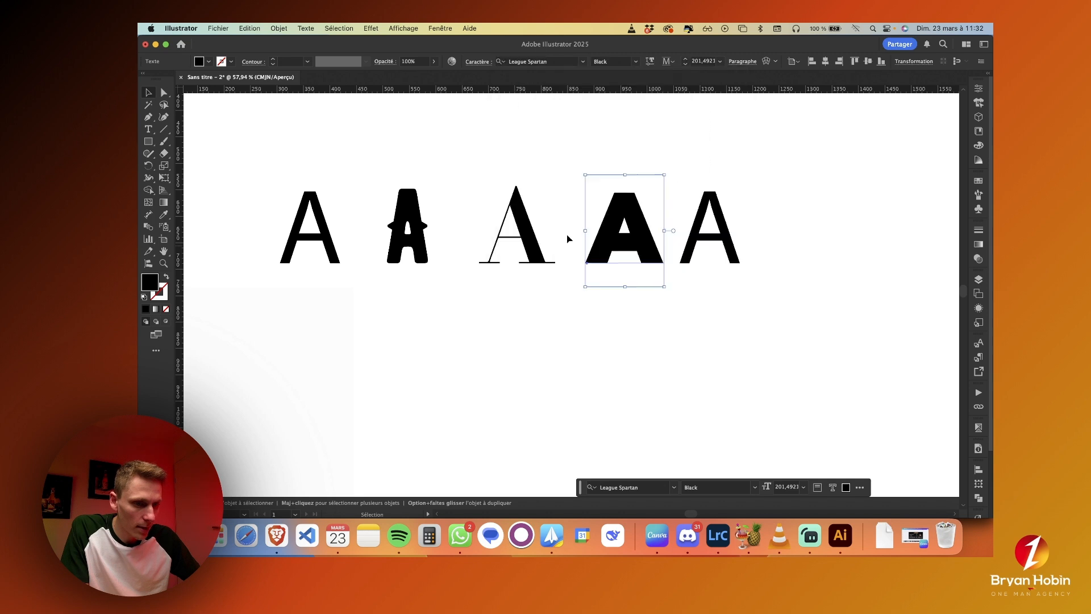
{"action": "left_click", "coordinate": [708, 228]}
{"action": "left_click", "coordinate": [582, 61]}
{"action": "scroll", "coordinate": [581, 292], "scroll_direction": "down", "scroll_amount": 10}
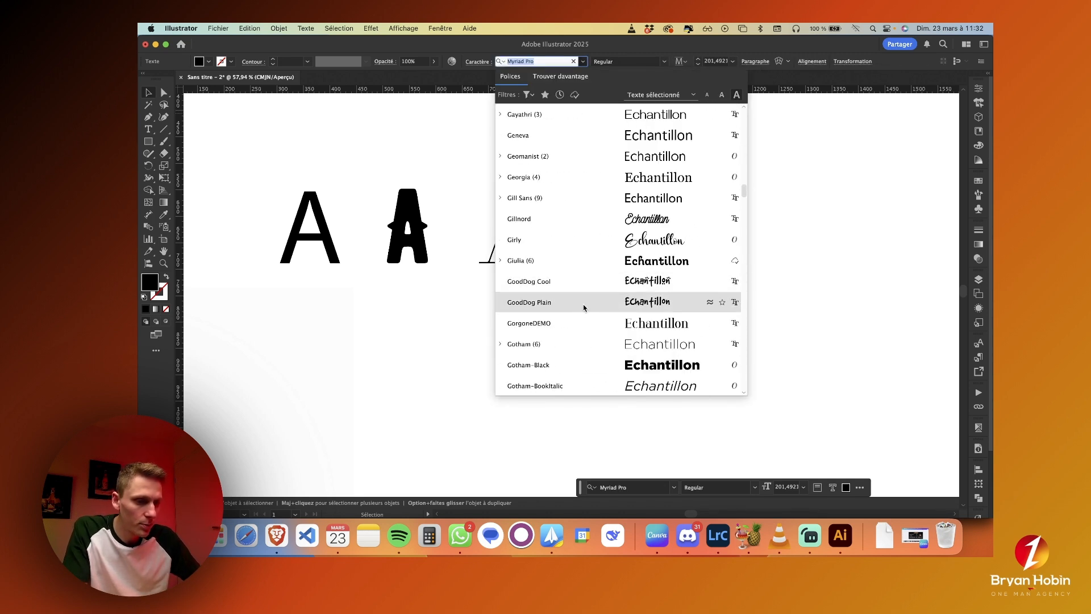
{"action": "left_click", "coordinate": [938, 322]}
- Set the fifth A in Delius Swash Caps Regular and move it slightly farther from the fourth letter
{"action": "scroll", "coordinate": [938, 322], "scroll_direction": "right", "scroll_amount": 5}
{"action": "scroll", "coordinate": [938, 321], "scroll_direction": "right", "scroll_amount": 5}
{"action": "left_click", "coordinate": [399, 274]}
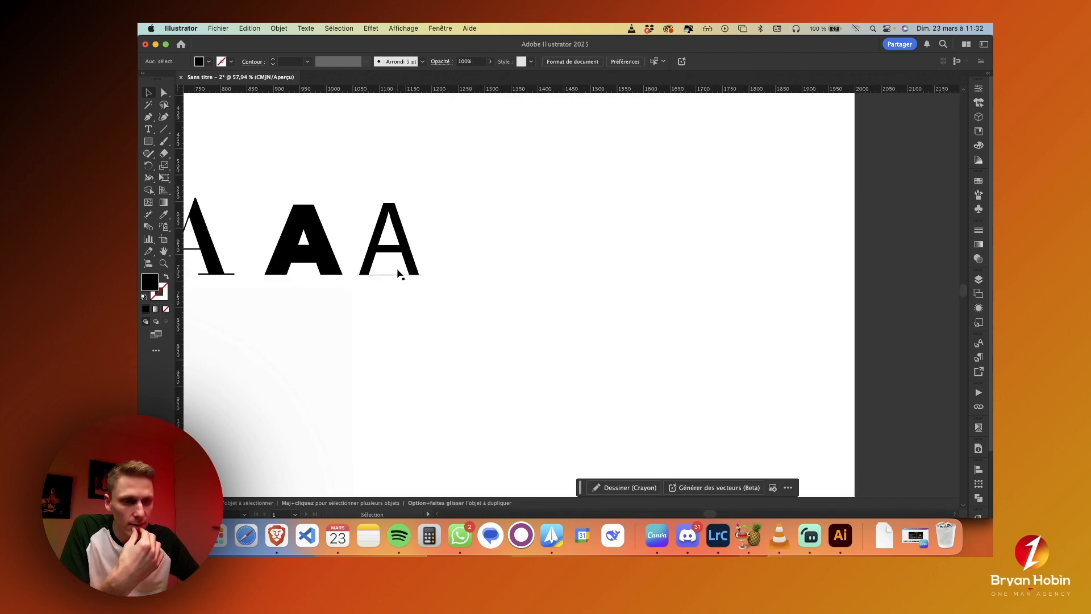
{"action": "key", "text": "super+alt+shift+m"}
{"action": "left_click", "coordinate": [586, 365]}
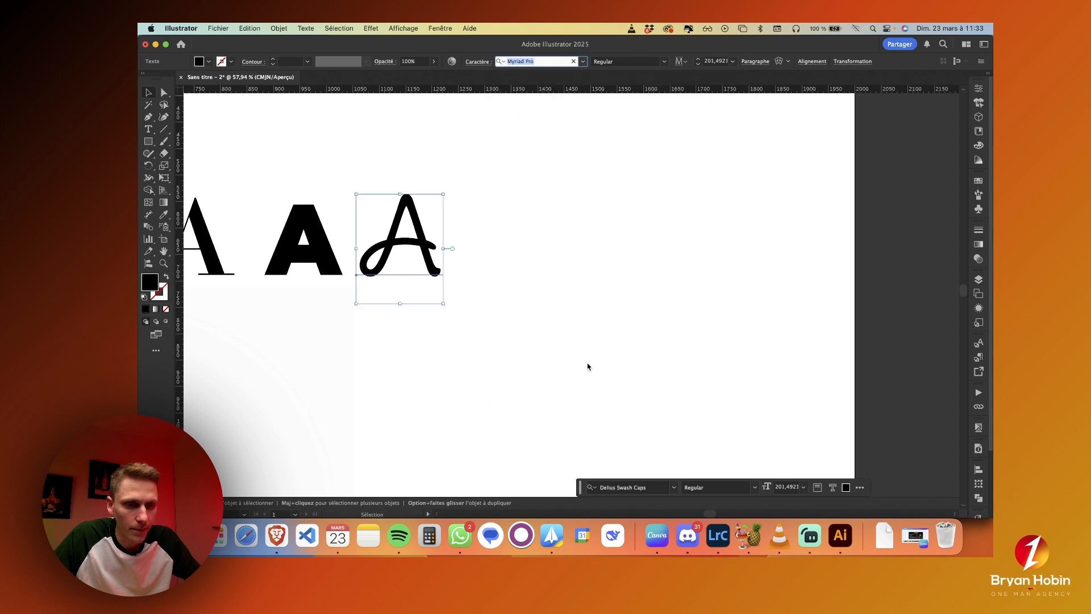
{"action": "left_click", "coordinate": [514, 376]}
{"action": "scroll", "coordinate": [513, 375], "scroll_direction": "left", "scroll_amount": 5}
{"action": "scroll", "coordinate": [513, 378], "scroll_direction": "left", "scroll_amount": 3}
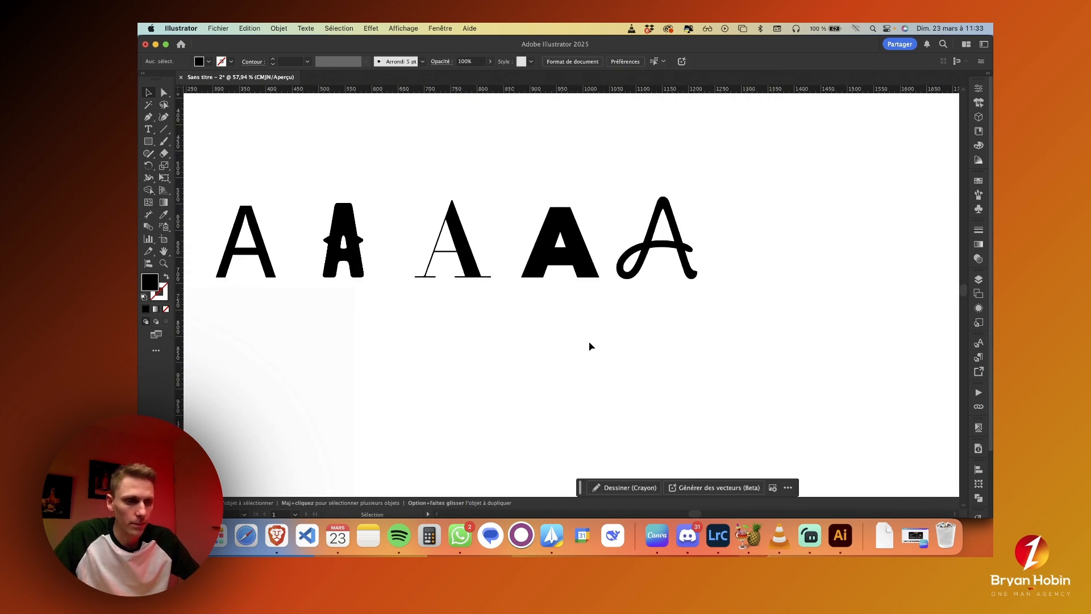
{"action": "left_click_drag", "start_coordinate": [698, 259], "coordinate": [732, 257]}
- Find Montserrat with "montser" and set the first A of the row in Montserrat Thin
{"action": "left_click", "coordinate": [229, 233]}
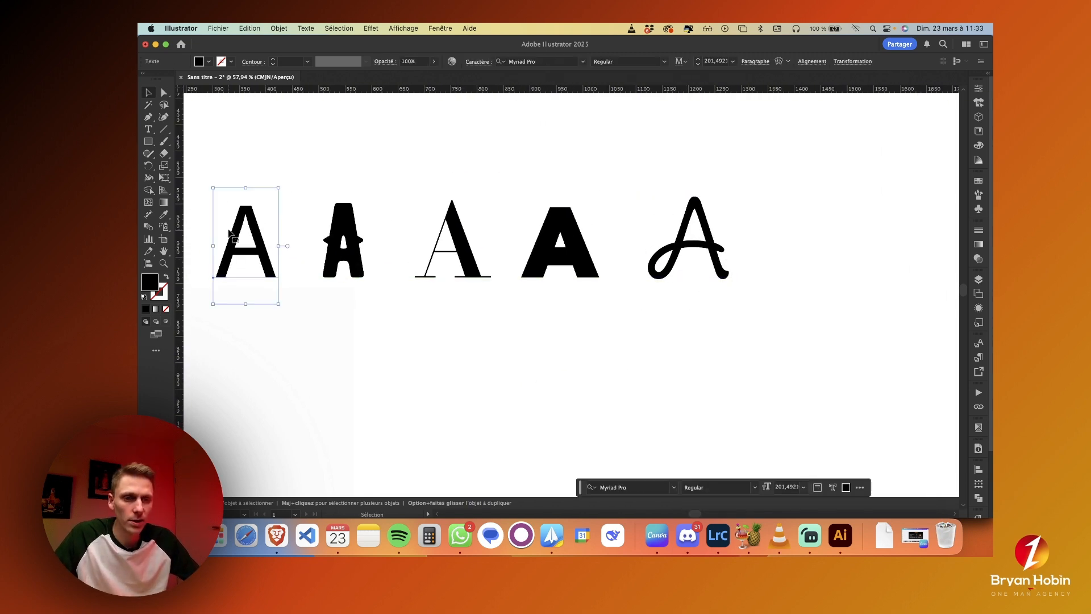
{"action": "left_click", "coordinate": [661, 63]}
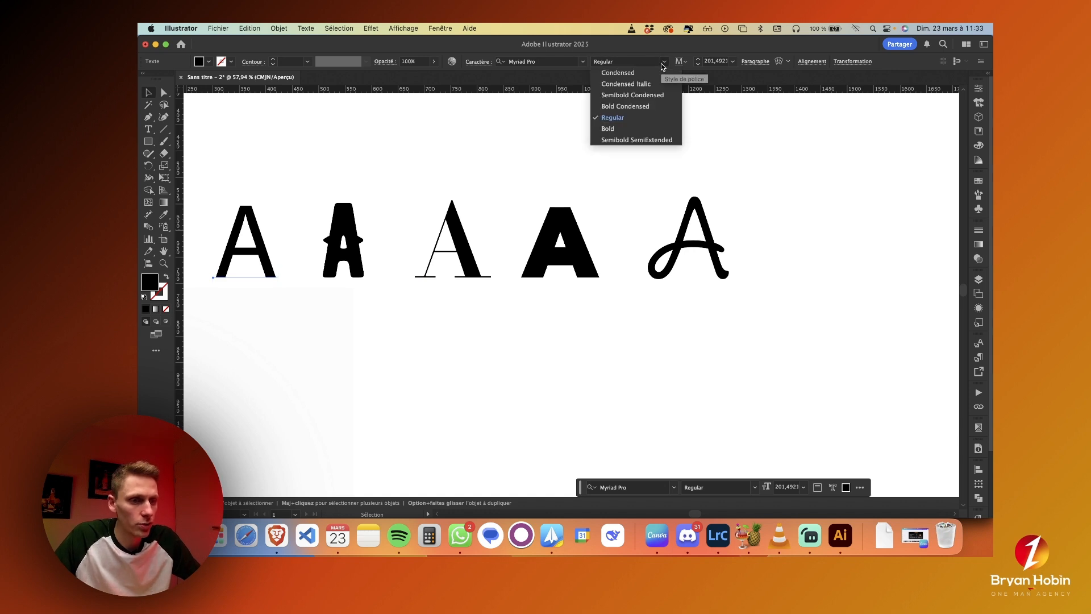
{"action": "left_click", "coordinate": [663, 62]}
{"action": "left_click", "coordinate": [584, 62]}
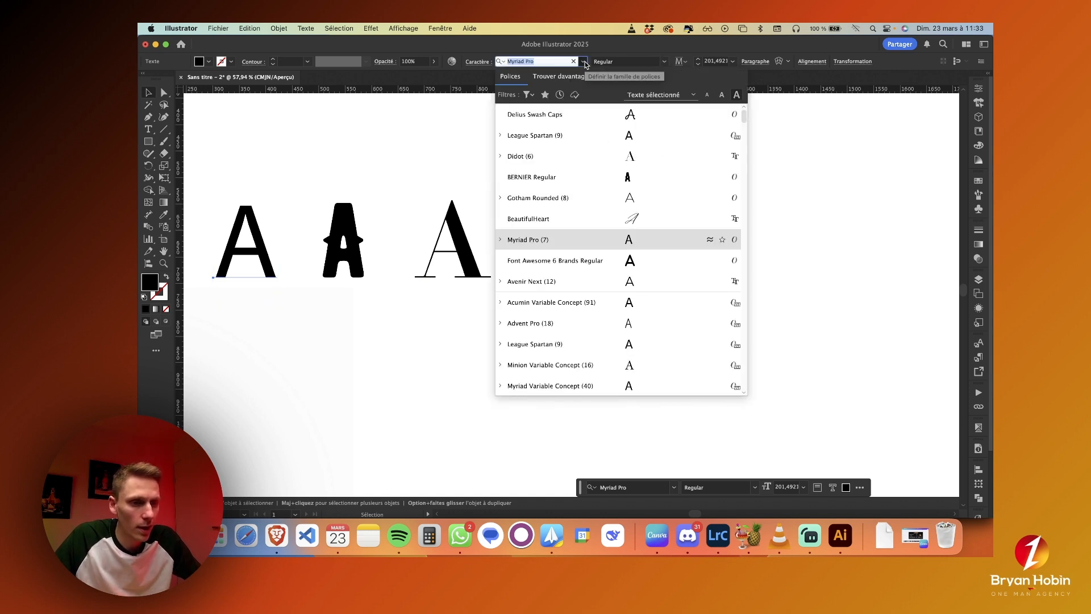
{"action": "type", "text": "montser"}
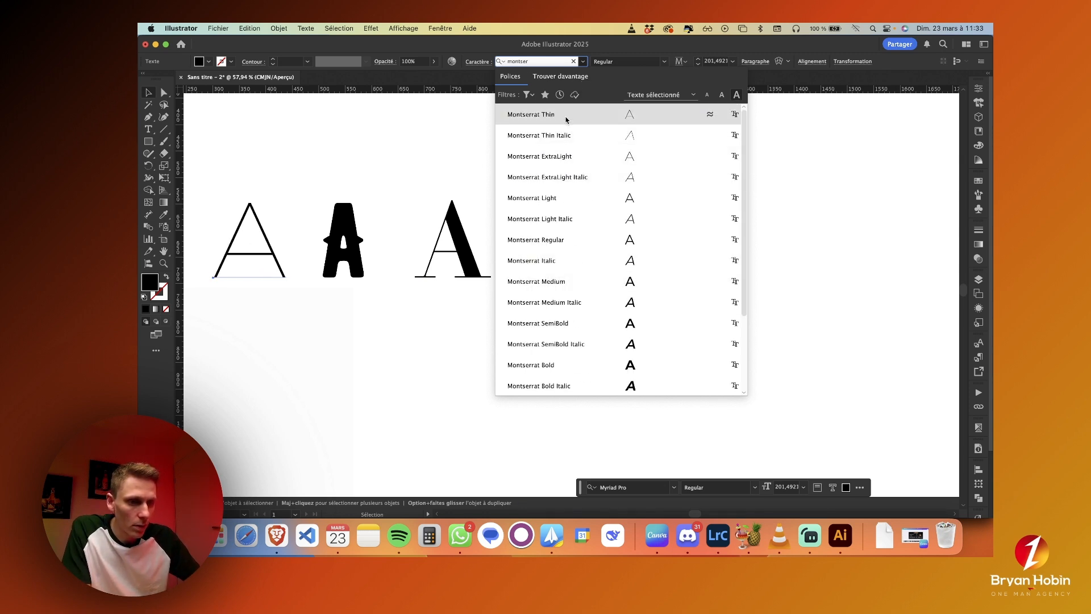
{"action": "left_click", "coordinate": [565, 115]}
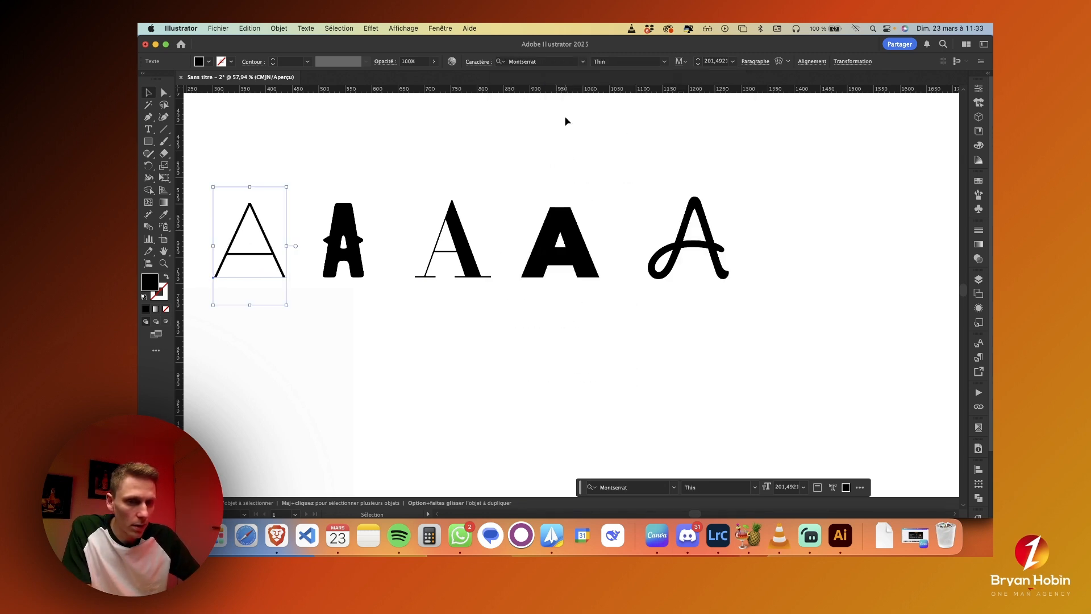
{"action": "left_click", "coordinate": [513, 462]}
- Draw a solid black circle directly beneath the first A with the Ellipse tool
{"action": "scroll", "coordinate": [502, 397], "scroll_direction": "left", "scroll_amount": 4}
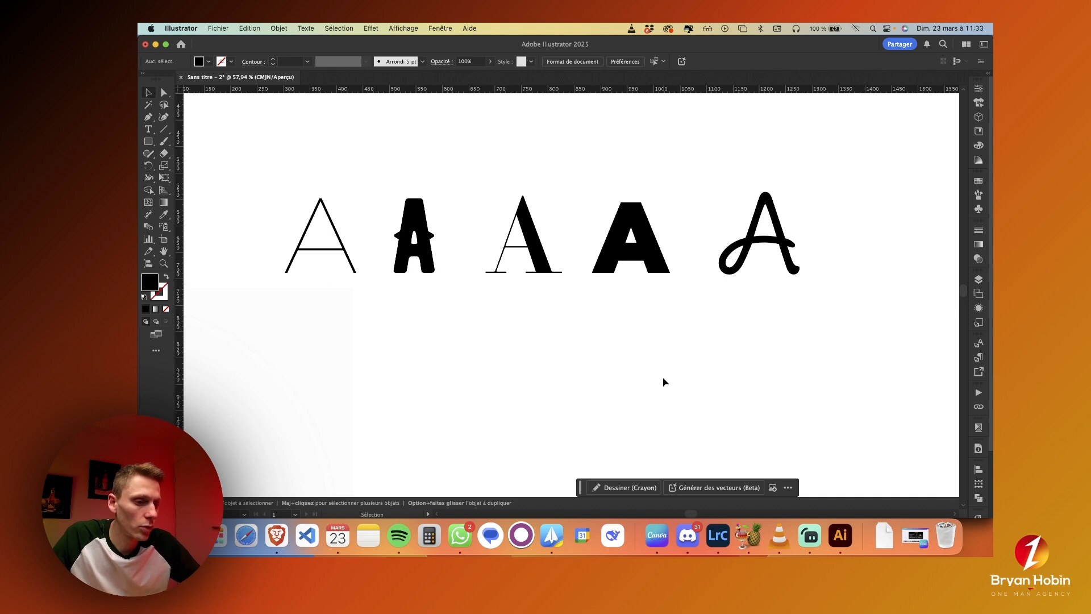
{"action": "scroll", "coordinate": [663, 381], "scroll_direction": "left", "scroll_amount": 2}
{"action": "scroll", "coordinate": [663, 381], "scroll_direction": "down", "scroll_amount": 1}
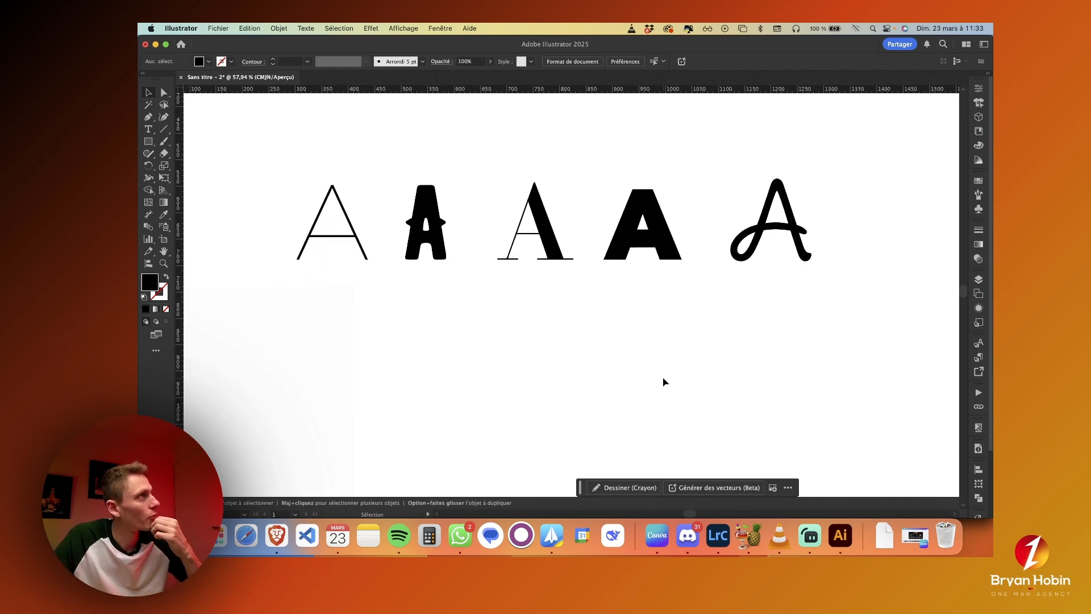
{"action": "scroll", "coordinate": [663, 382], "scroll_direction": "left", "scroll_amount": 2}
{"action": "scroll", "coordinate": [663, 381], "scroll_direction": "down", "scroll_amount": 1}
{"action": "key", "text": "l"}
{"action": "mouse_move", "coordinate": [339, 326]}
{"action": "left_mouse_down"}
{"action": "mouse_move", "coordinate": [393, 372]}
{"action": "mouse_move", "coordinate": [337, 355]}
{"action": "mouse_move", "coordinate": [350, 366]}
{"action": "left_mouse_up"}
{"action": "key", "text": "v"}
{"action": "left_click", "coordinate": [468, 364]}
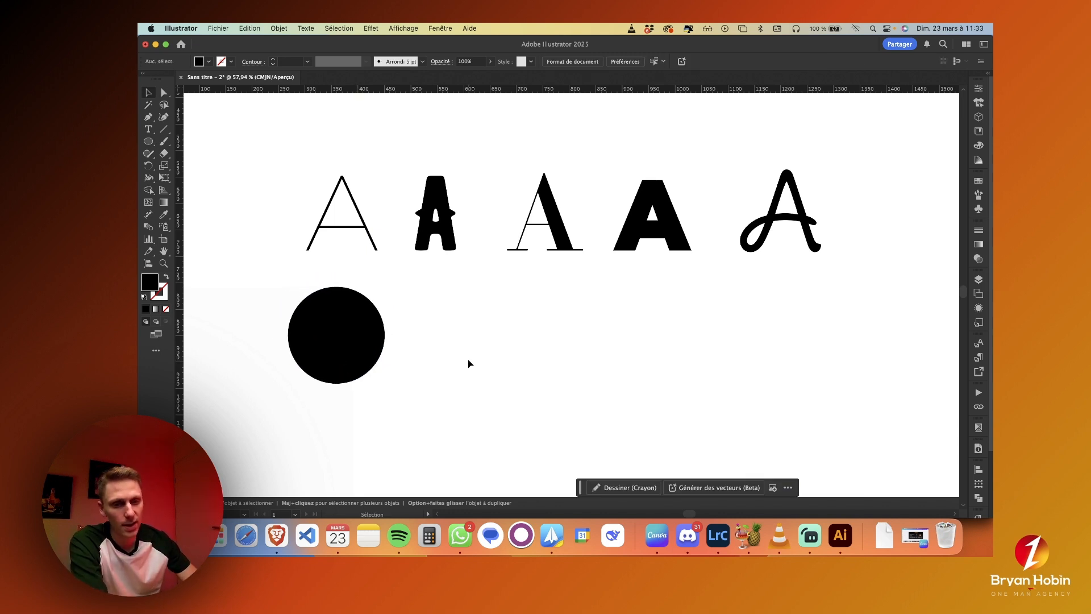
{"action": "left_click", "coordinate": [340, 206]}
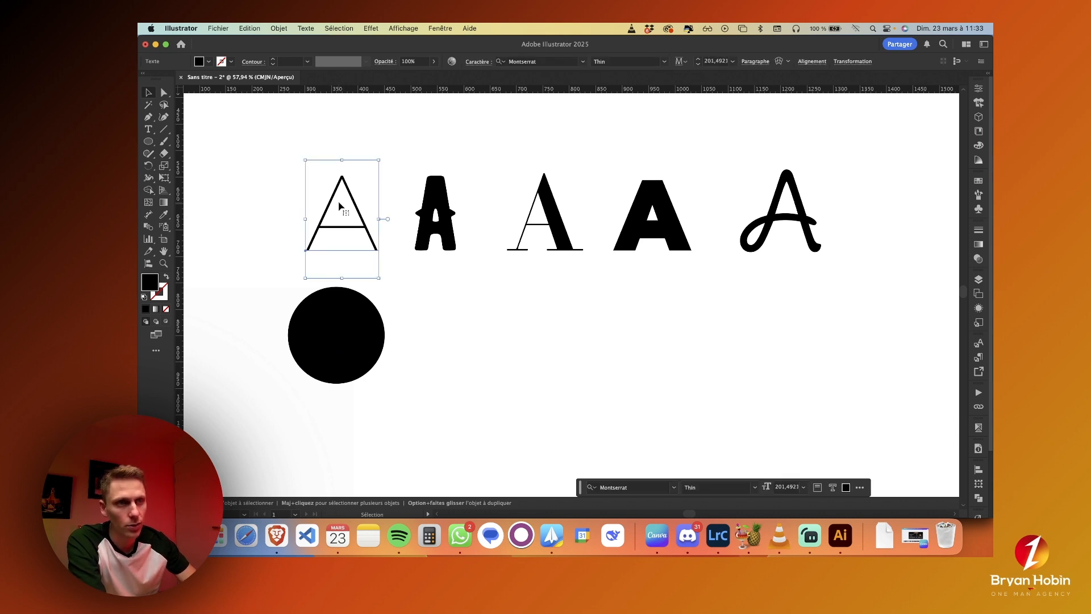
{"action": "left_click_drag", "start_coordinate": [340, 206], "coordinate": [336, 326]}
{"action": "key", "text": "super+z"}
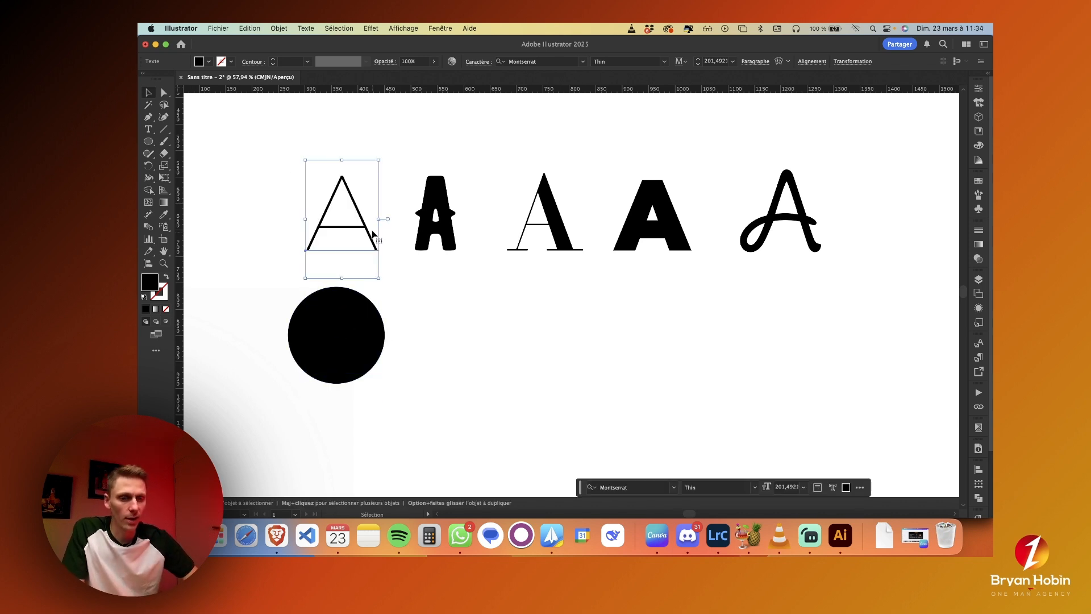
- Place a copy of the thin first A over the black circle, fill it white and bring it to the front
{"action": "left_click", "coordinate": [363, 283]}
{"action": "left_click", "coordinate": [364, 347]}
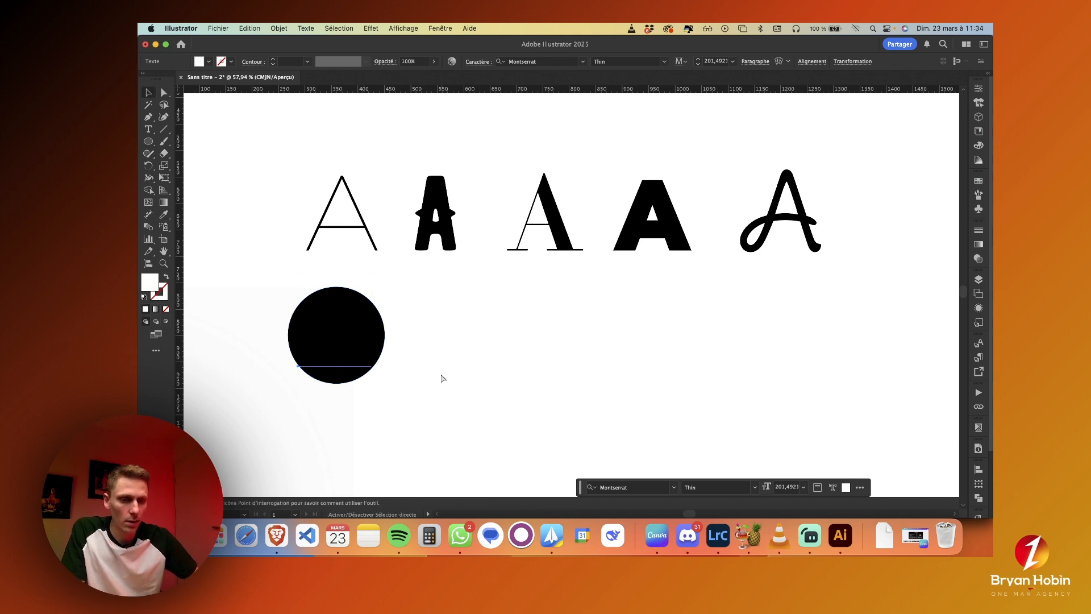
{"action": "key", "text": "super+shift+bracketright"}
- Enlarge the white A to a font size of about 273.4 px and centre it horizontally on the circle
{"action": "left_click_drag", "start_coordinate": [365, 394], "coordinate": [385, 415]}
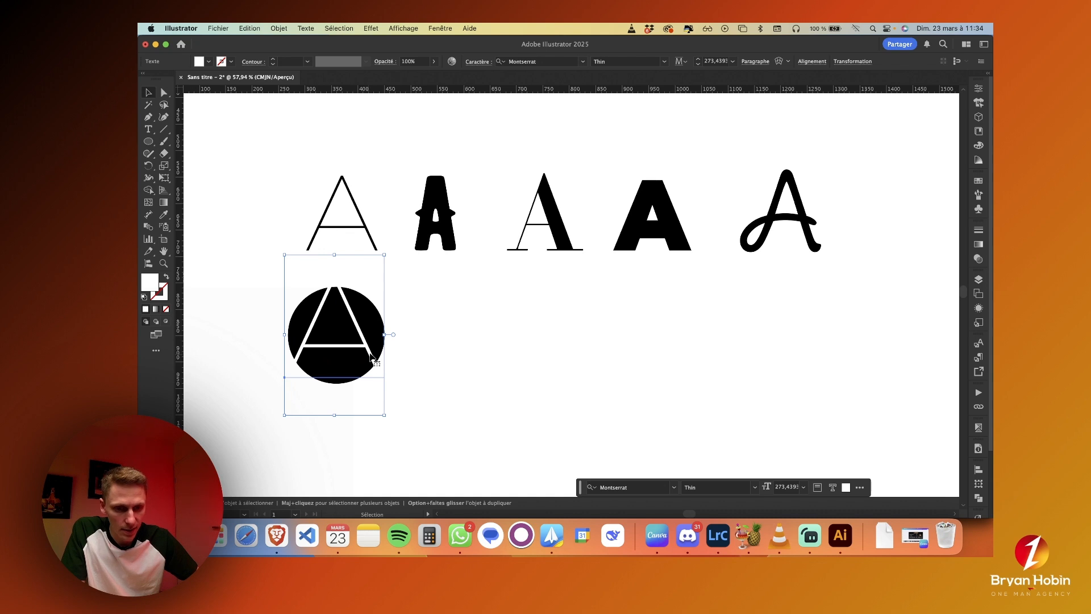
{"action": "left_click_drag", "start_coordinate": [370, 357], "coordinate": [373, 358]}
{"action": "key", "text": "super+shift+a"}
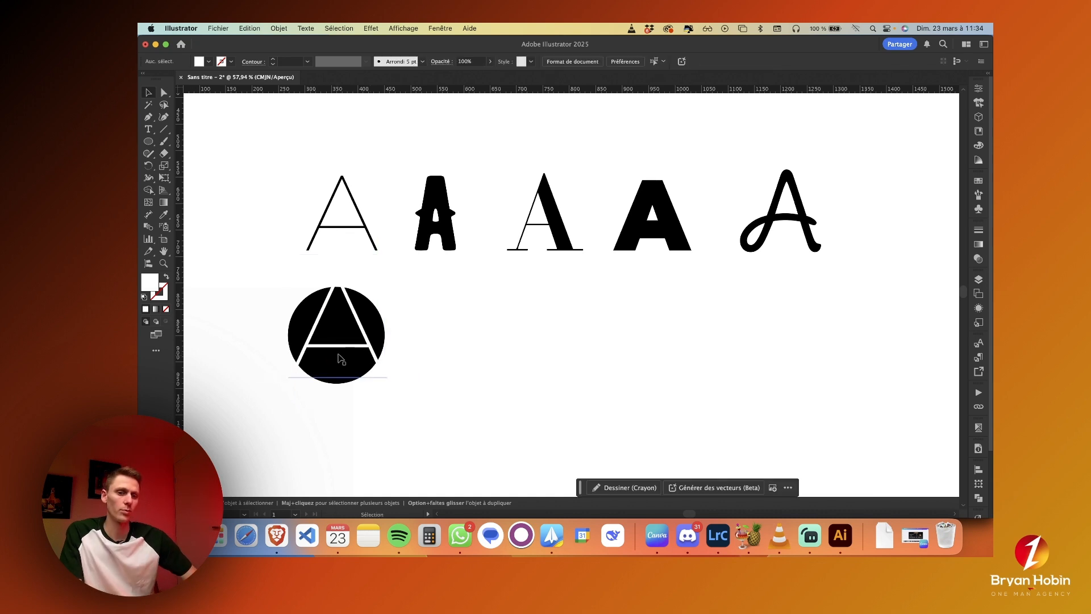
- Nudge the white A down until its apex meets the circle's upper edge
{"action": "left_click", "coordinate": [340, 358]}
{"action": "key", "text": "shift+Down"}
{"action": "key", "text": "shift+Down"}
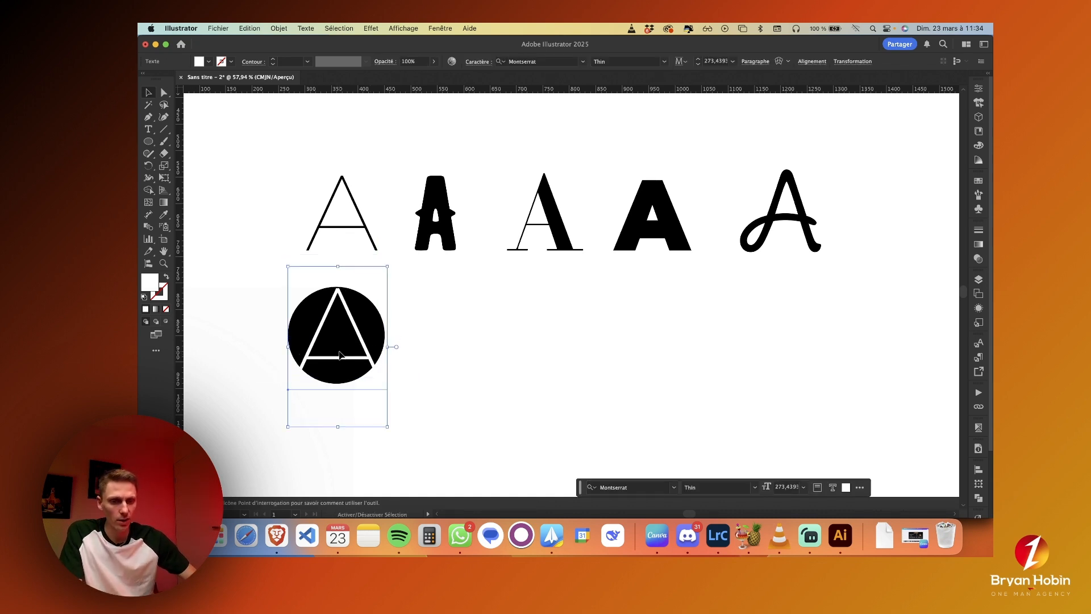
{"action": "key", "text": "Up"}
{"action": "key", "text": "Up"}
{"action": "key", "text": "Up"}
{"action": "key", "text": "Up"}
{"action": "key", "text": "Up"}
{"action": "key", "text": "Up"}
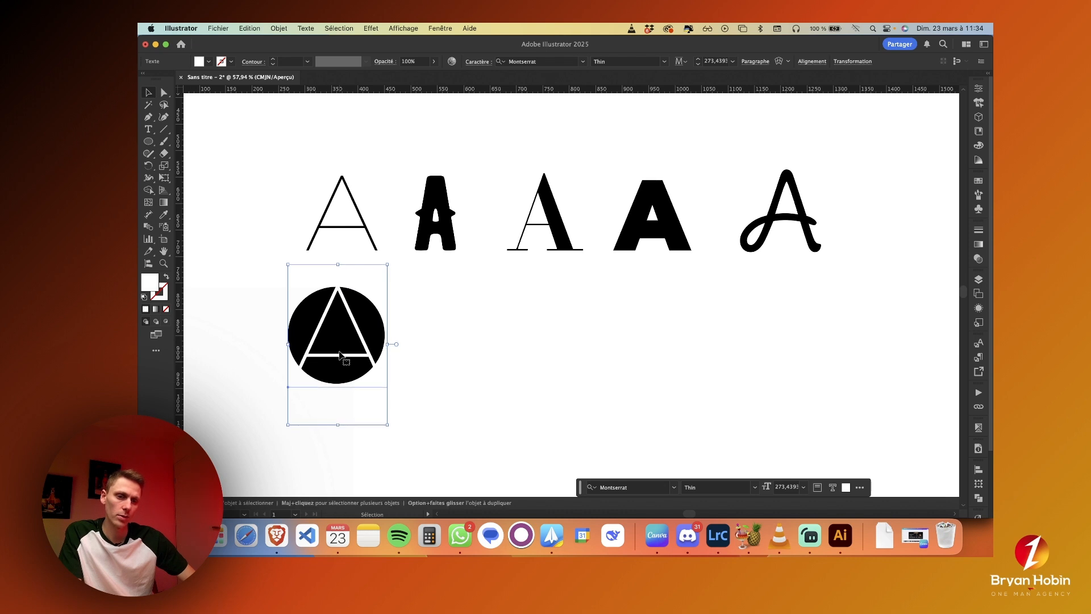
- Change the white A on the black circle from Montserrat Thin to the SemiBold weight
{"action": "left_click", "coordinate": [664, 61]}
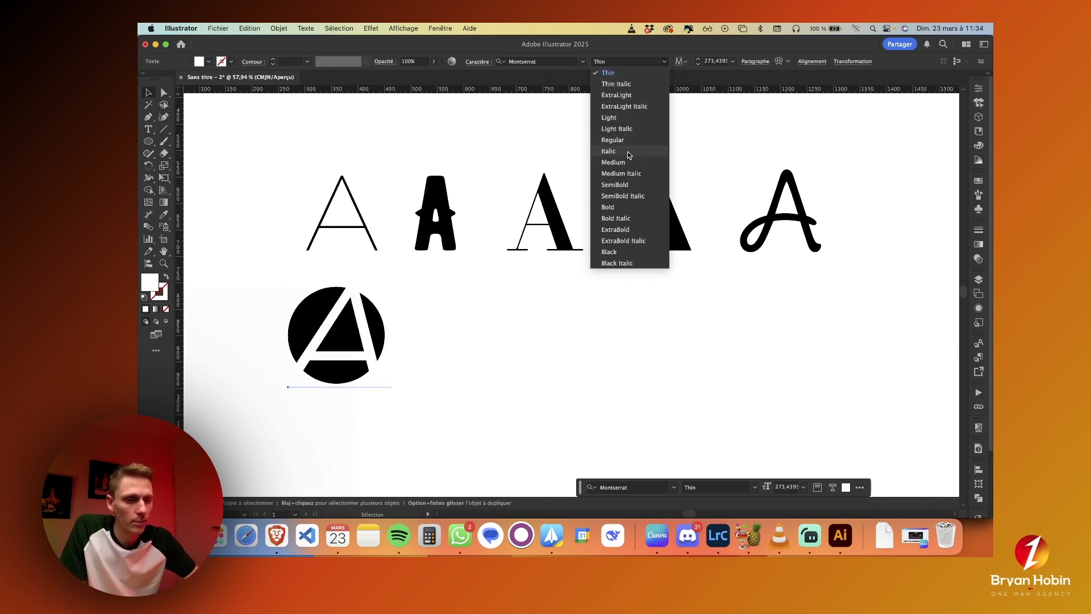
{"action": "left_click", "coordinate": [615, 185]}
{"action": "left_click", "coordinate": [429, 366]}
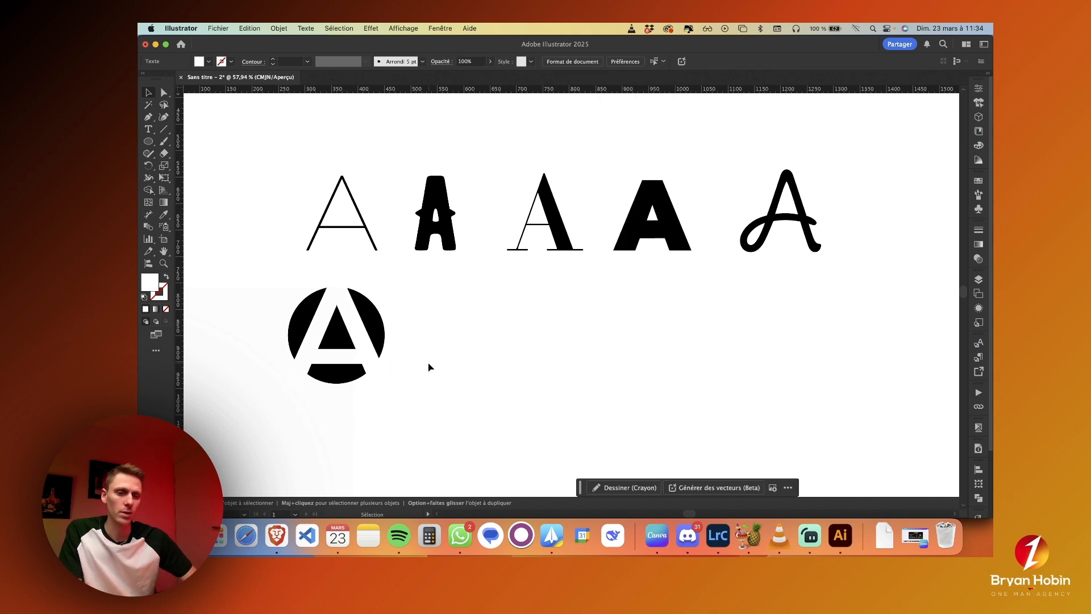
- Fill the circle behind the white A with dark red
{"action": "key", "text": "super+minus"}
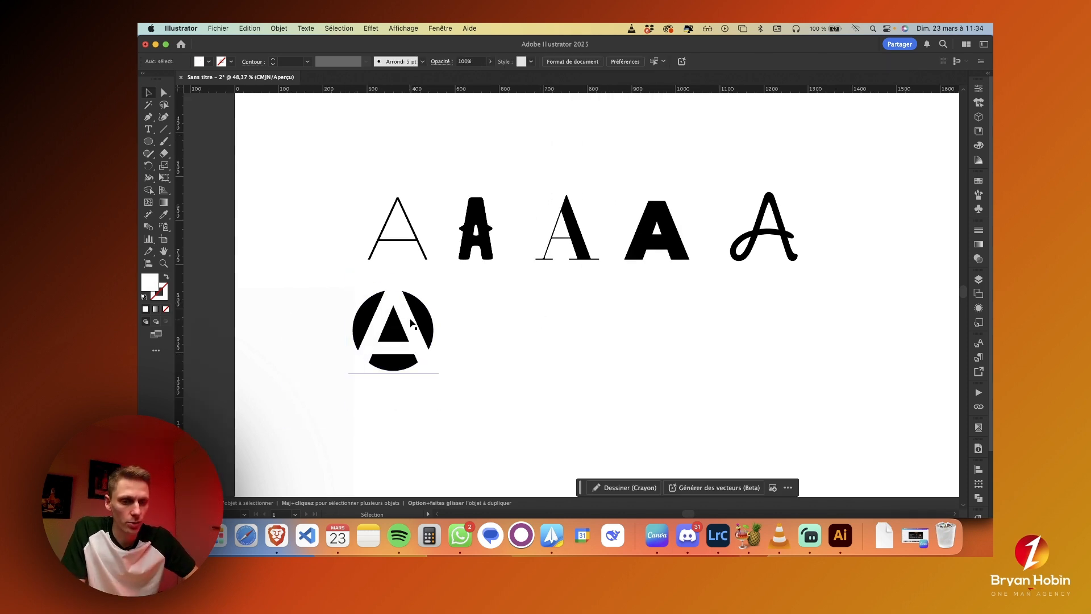
{"action": "left_click", "coordinate": [430, 322]}
{"action": "left_click", "coordinate": [483, 327]}
{"action": "left_click_drag", "start_coordinate": [480, 322], "coordinate": [412, 320]}
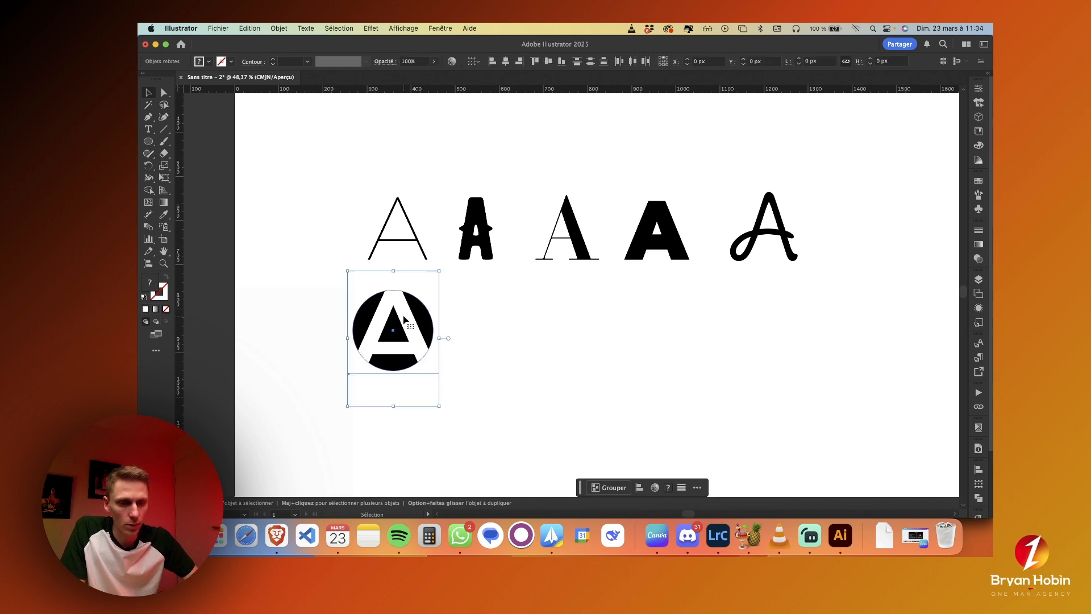
{"action": "left_click", "coordinate": [409, 319]}
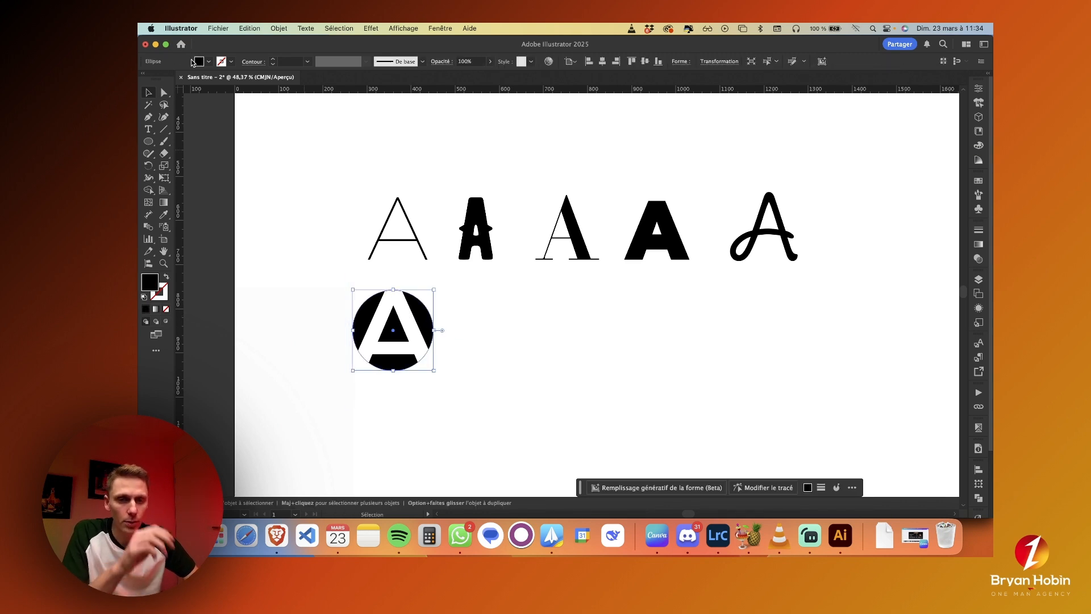
{"action": "left_click", "coordinate": [208, 62]}
{"action": "left_click", "coordinate": [145, 110]}
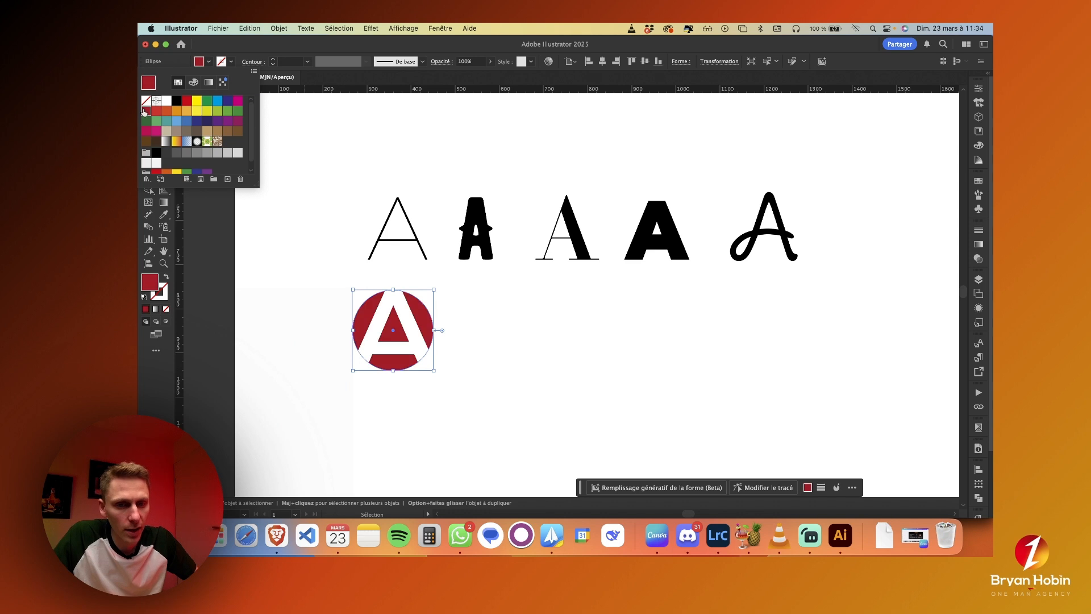
{"action": "left_click", "coordinate": [306, 239]}
{"action": "left_click", "coordinate": [301, 320]}
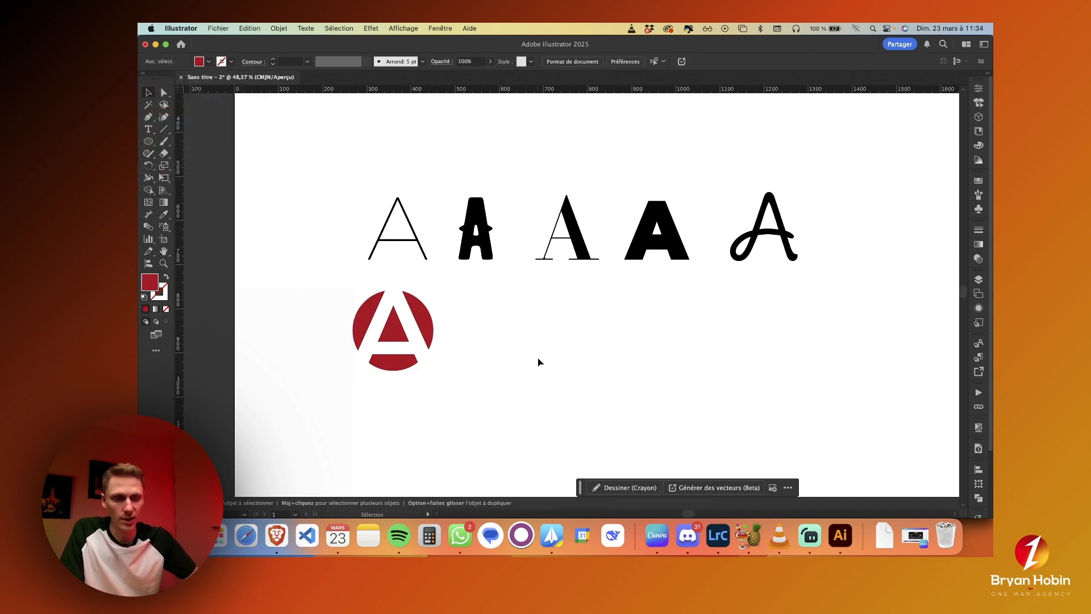
- Try the Bold Italic weight on the white A, scaled down slightly and shifted left within the red circle
{"action": "scroll", "coordinate": [537, 352], "scroll_direction": "up", "scroll_amount": 3}
{"action": "left_click_drag", "start_coordinate": [317, 307], "coordinate": [263, 307]}
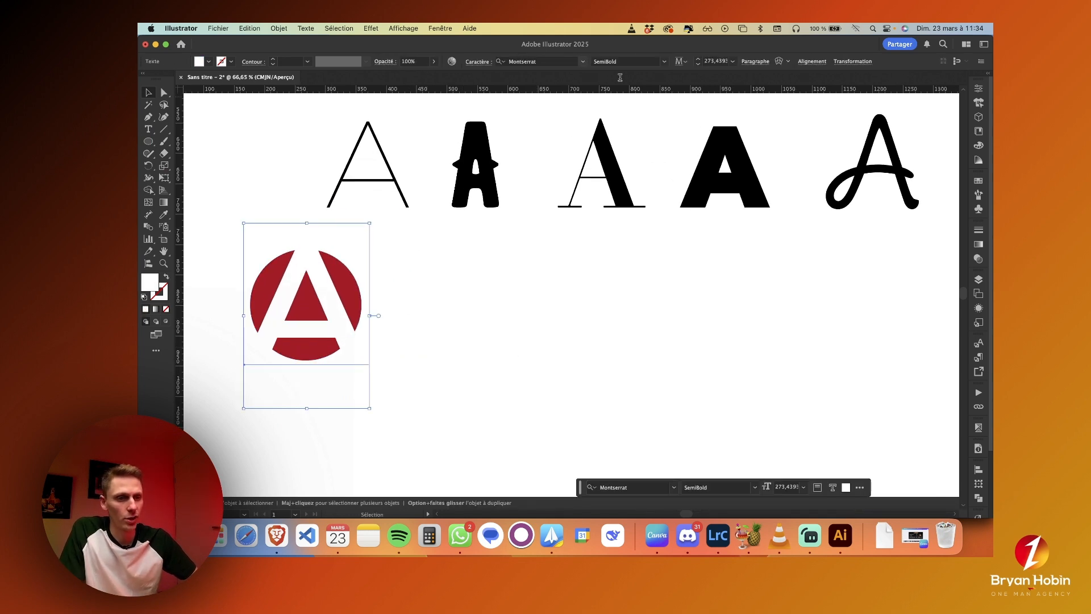
{"action": "left_click", "coordinate": [663, 61]}
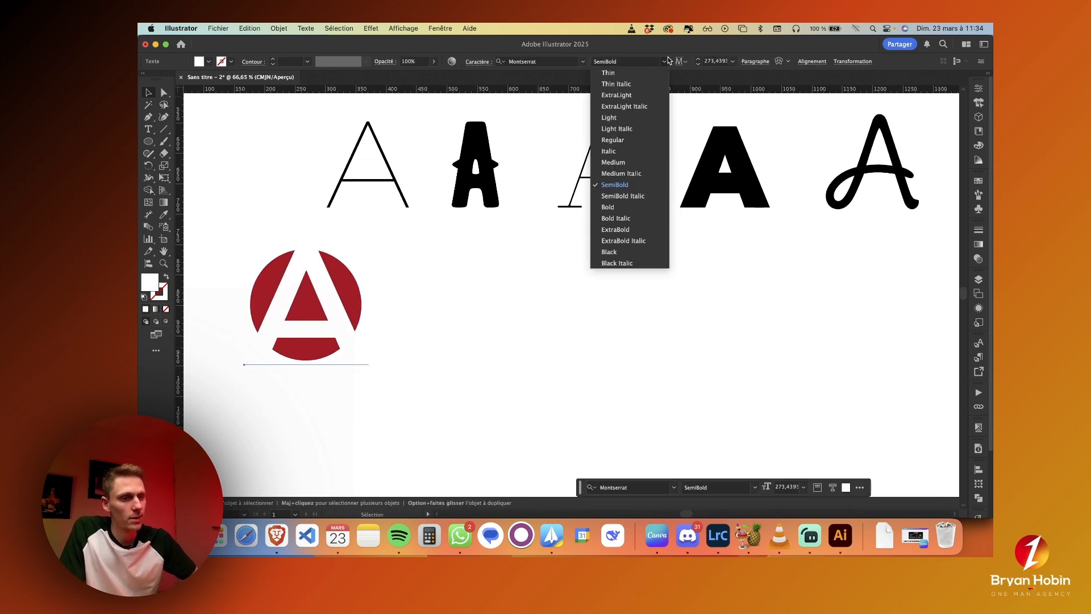
{"action": "left_click", "coordinate": [616, 219]}
{"action": "left_click_drag", "start_coordinate": [371, 409], "coordinate": [365, 401]}
{"action": "left_click_drag", "start_coordinate": [342, 358], "coordinate": [336, 358]}
{"action": "left_click", "coordinate": [444, 373]}
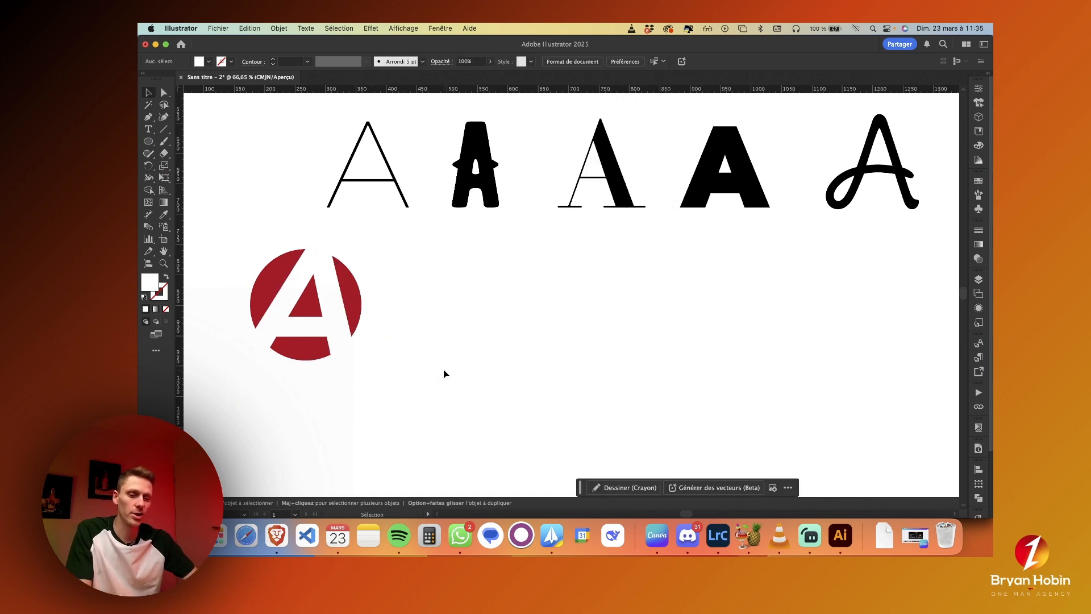
- Set the white A to the Bold weight and shift it slightly left to centre it in the red circle
{"action": "left_click", "coordinate": [335, 336]}
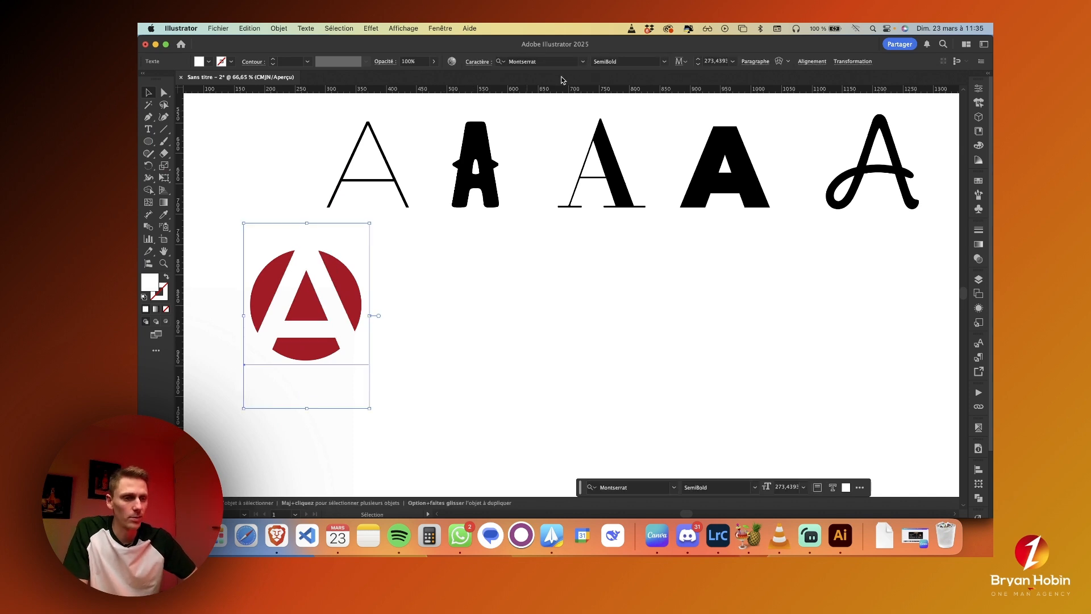
{"action": "left_click", "coordinate": [663, 61]}
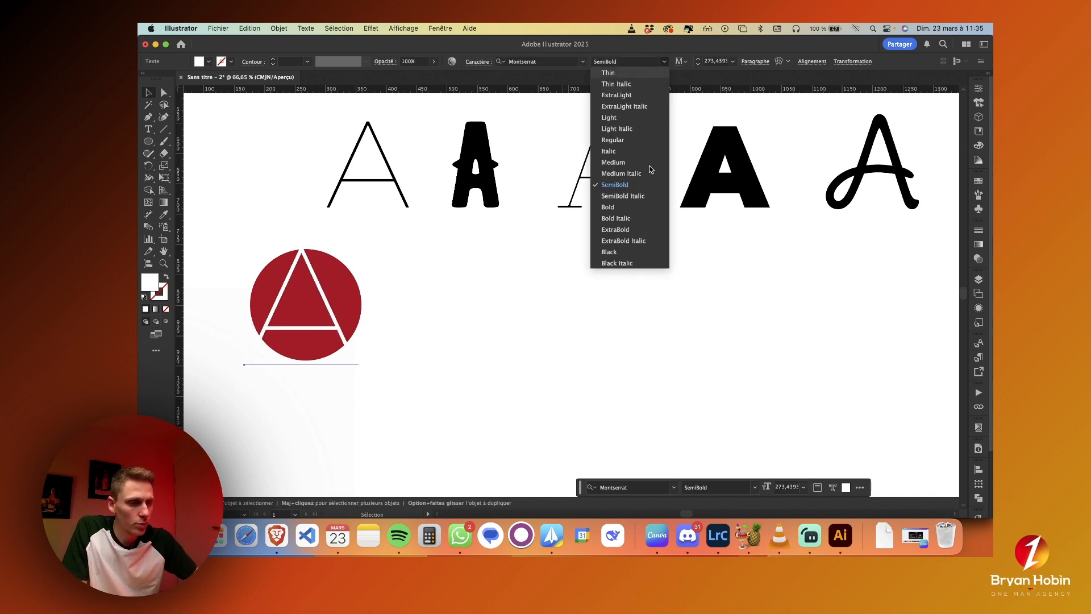
{"action": "left_click", "coordinate": [627, 209]}
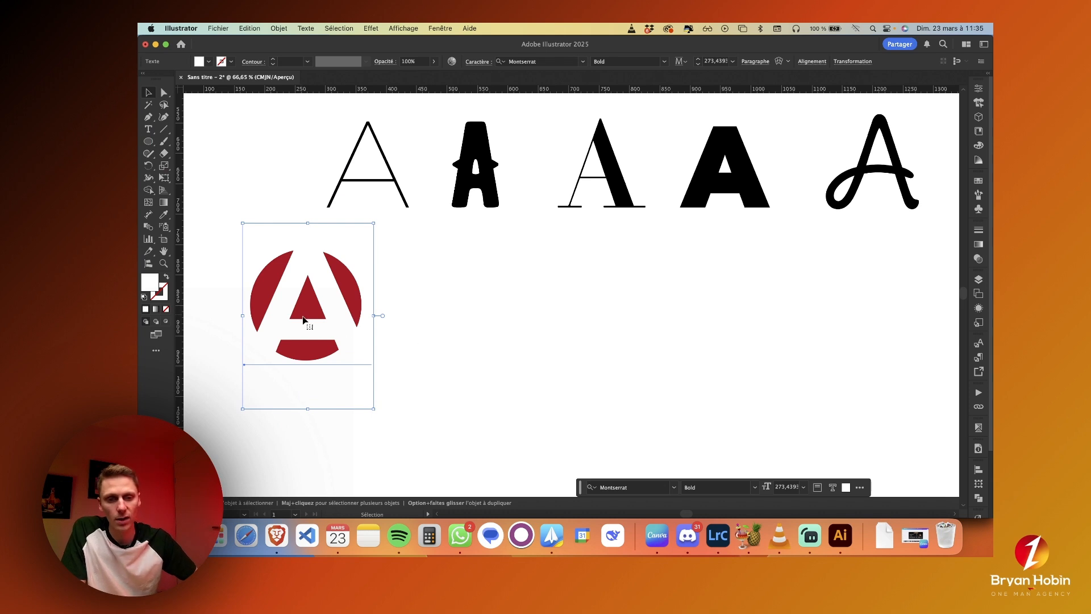
{"action": "left_click_drag", "start_coordinate": [302, 319], "coordinate": [300, 318]}
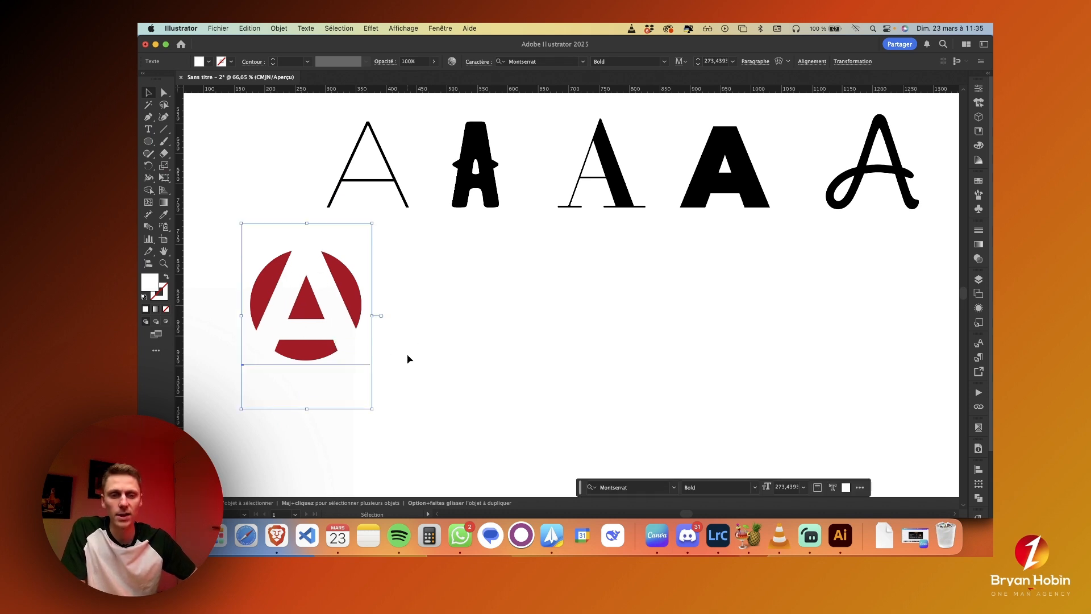
{"action": "left_click", "coordinate": [407, 359]}
- Move the red circle and its white A together to a spot below and left of the thin first A
{"action": "left_click_drag", "start_coordinate": [423, 372], "coordinate": [254, 275]}
{"action": "scroll", "coordinate": [428, 355], "scroll_direction": "down", "scroll_amount": 2}
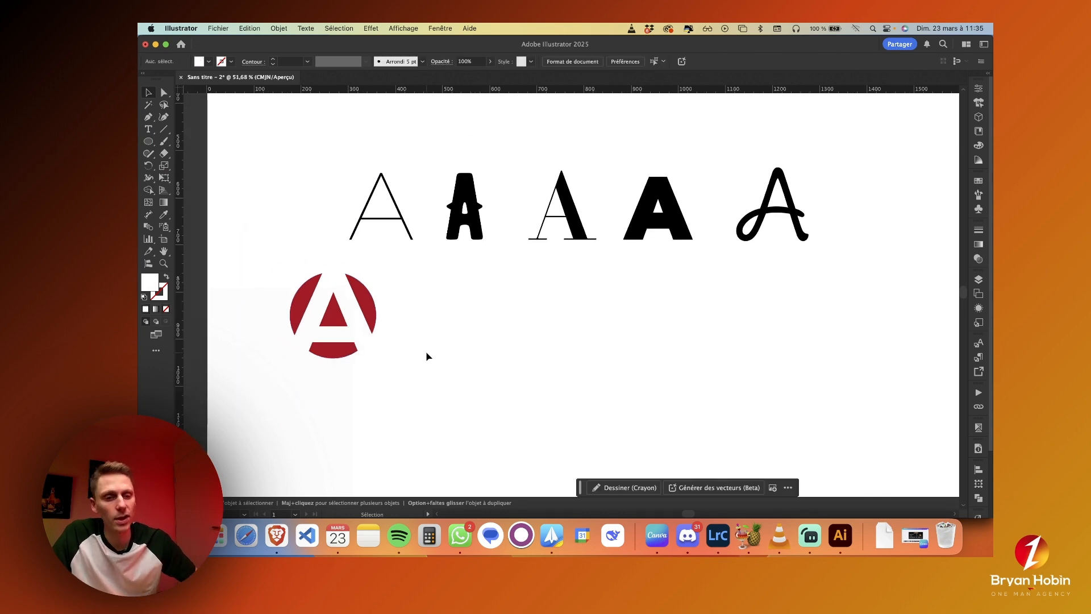
{"action": "left_click_drag", "start_coordinate": [350, 329], "coordinate": [386, 340]}
{"action": "left_click", "coordinate": [306, 304]}
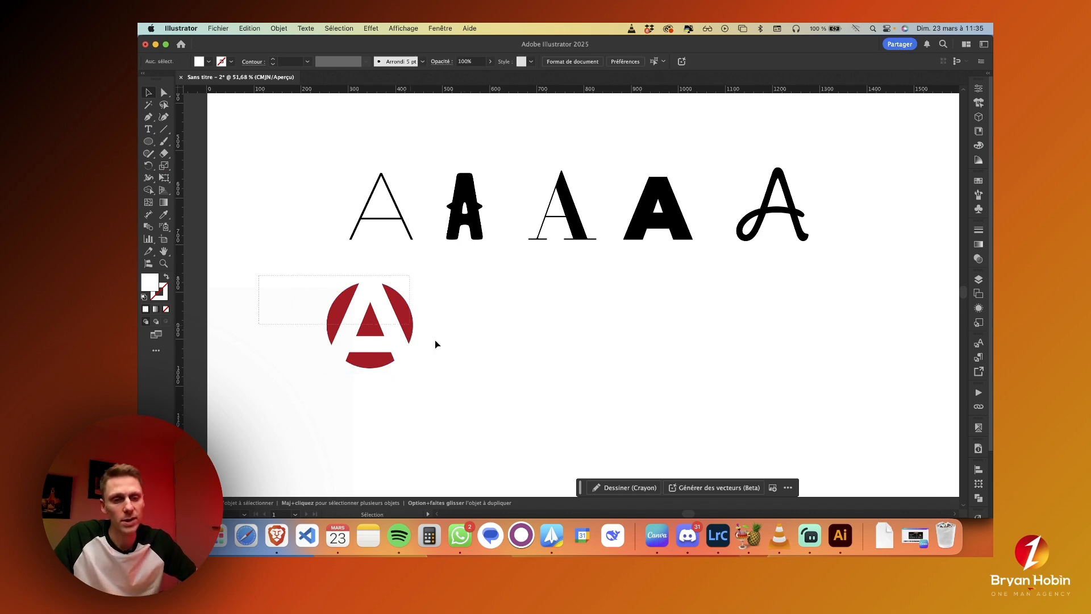
{"action": "left_click_drag", "start_coordinate": [435, 343], "coordinate": [484, 403]}
{"action": "left_click", "coordinate": [476, 417]}
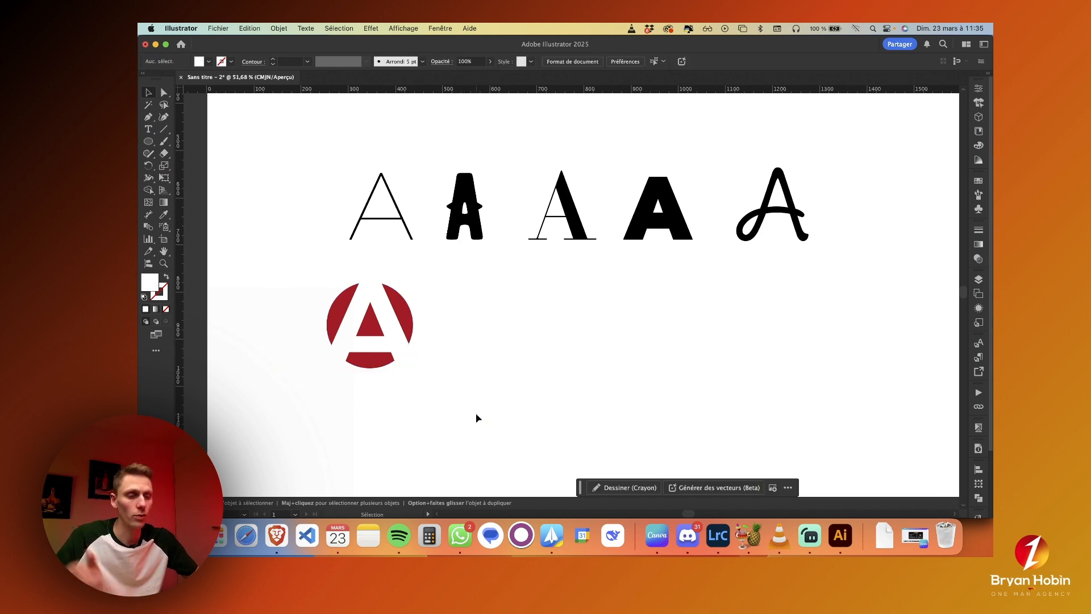
{"action": "left_click_drag", "start_coordinate": [397, 344], "coordinate": [345, 341]}
{"action": "left_click", "coordinate": [509, 360]}
- Place a copy of the second A, set in BERNIER Regular, directly below the original
{"action": "left_click", "coordinate": [467, 236]}
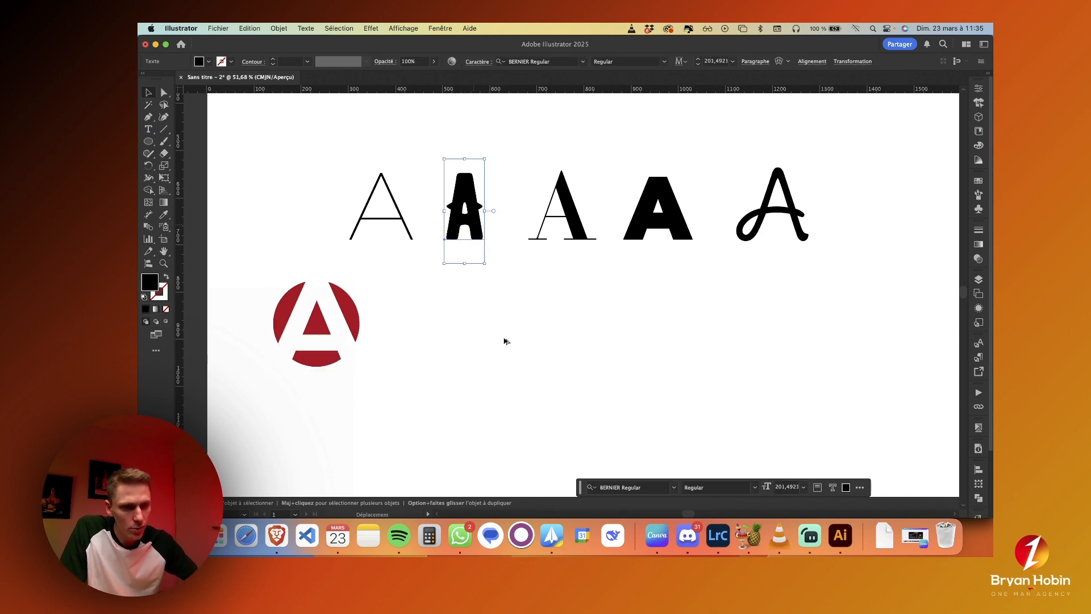
{"action": "left_click_drag", "start_coordinate": [466, 229], "coordinate": [453, 341]}
{"action": "scroll", "coordinate": [471, 378], "scroll_direction": "up", "scroll_amount": 3}
- Draw a wide, flat rectangle across the feet of the copied BERNIER A
{"action": "key", "text": "m"}
{"action": "left_click_drag", "start_coordinate": [391, 306], "coordinate": [511, 335]}
{"action": "key", "text": "v"}
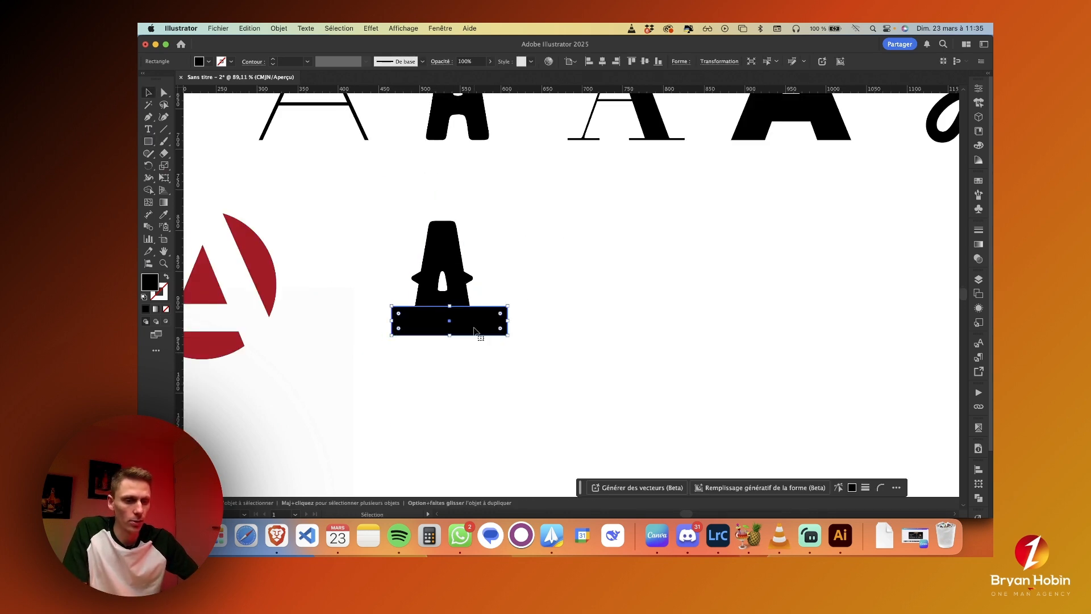
- Fill the rectangle orange-yellow, send it behind the copied A and position it around the letter's feet
{"action": "key", "text": "super+shift+bracketleft"}
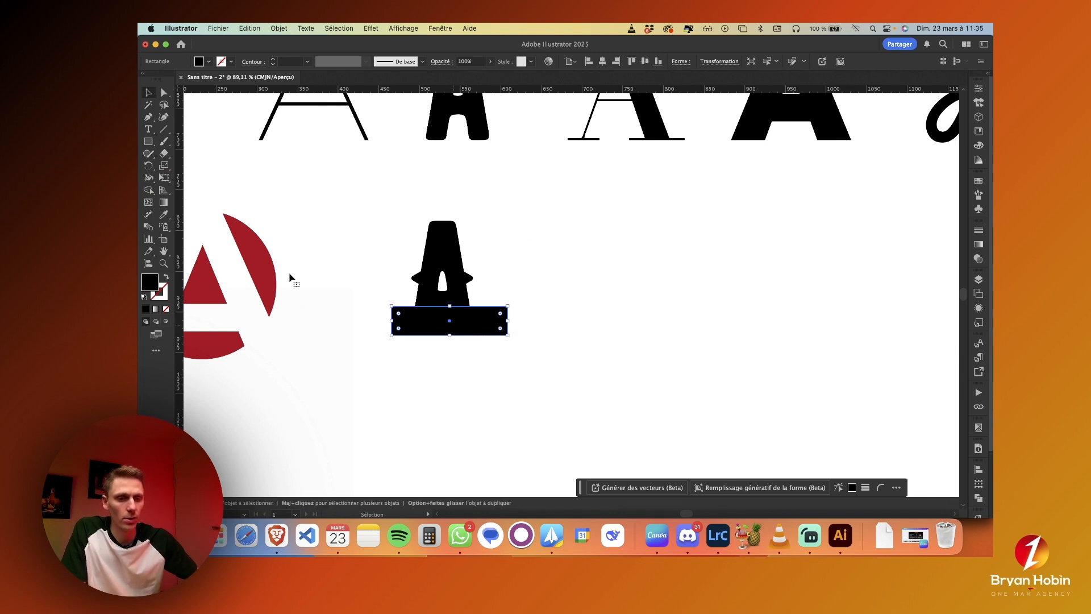
{"action": "left_click", "coordinate": [209, 61]}
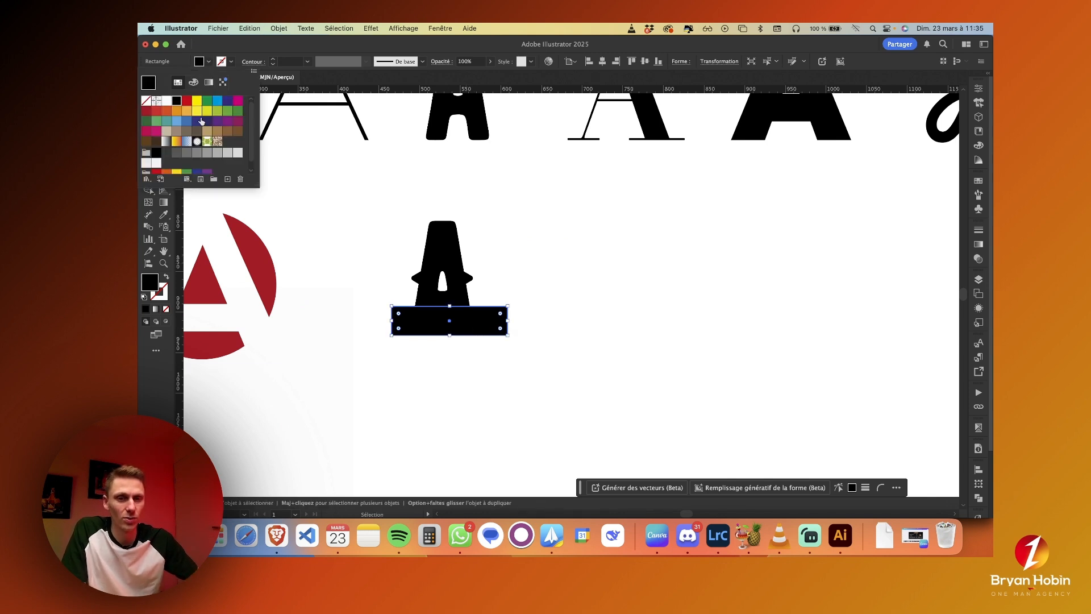
{"action": "left_click", "coordinate": [186, 111]}
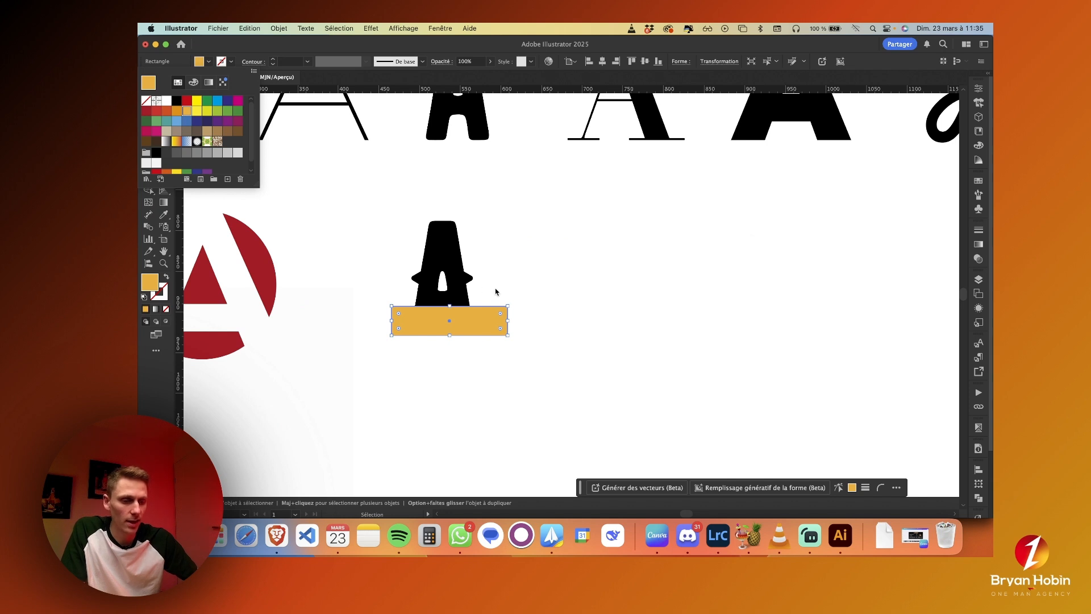
{"action": "left_click", "coordinate": [502, 314]}
{"action": "key", "text": "super+shift+bracketleft"}
{"action": "left_click_drag", "start_coordinate": [480, 322], "coordinate": [475, 332]}
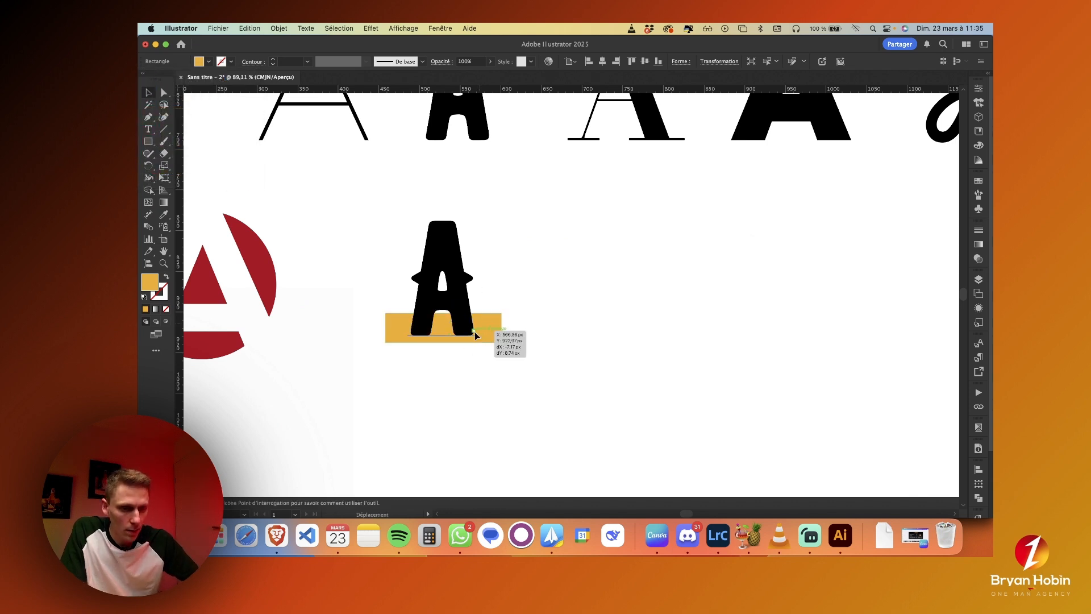
- Set the copied A's paragraph alignment to centred
{"action": "left_click_drag", "start_coordinate": [509, 375], "coordinate": [374, 245]}
{"action": "left_click", "coordinate": [538, 282]}
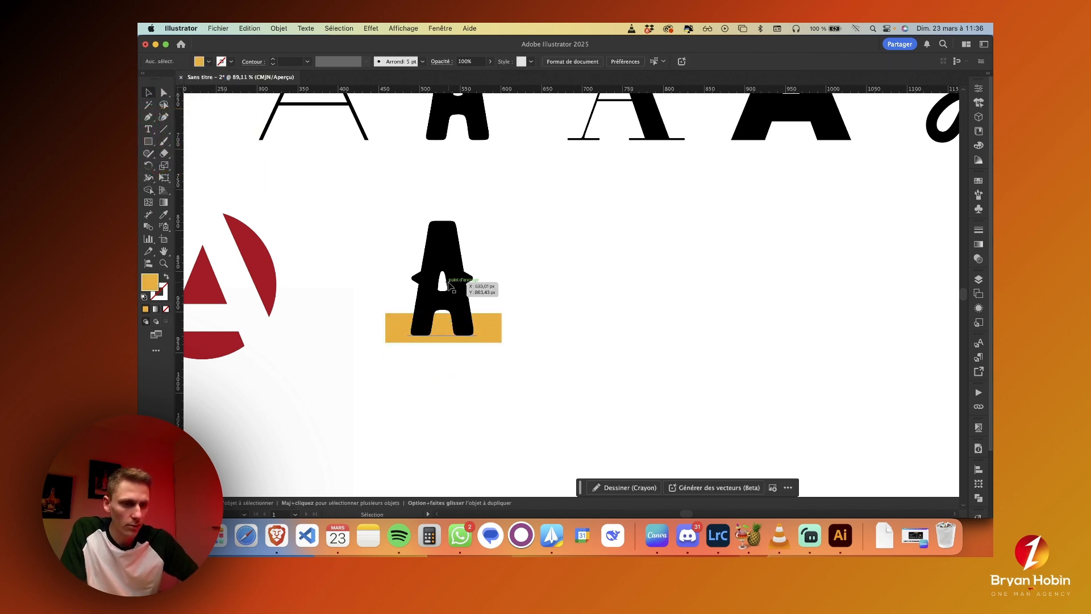
{"action": "left_click", "coordinate": [450, 286]}
{"action": "left_click", "coordinate": [759, 61]}
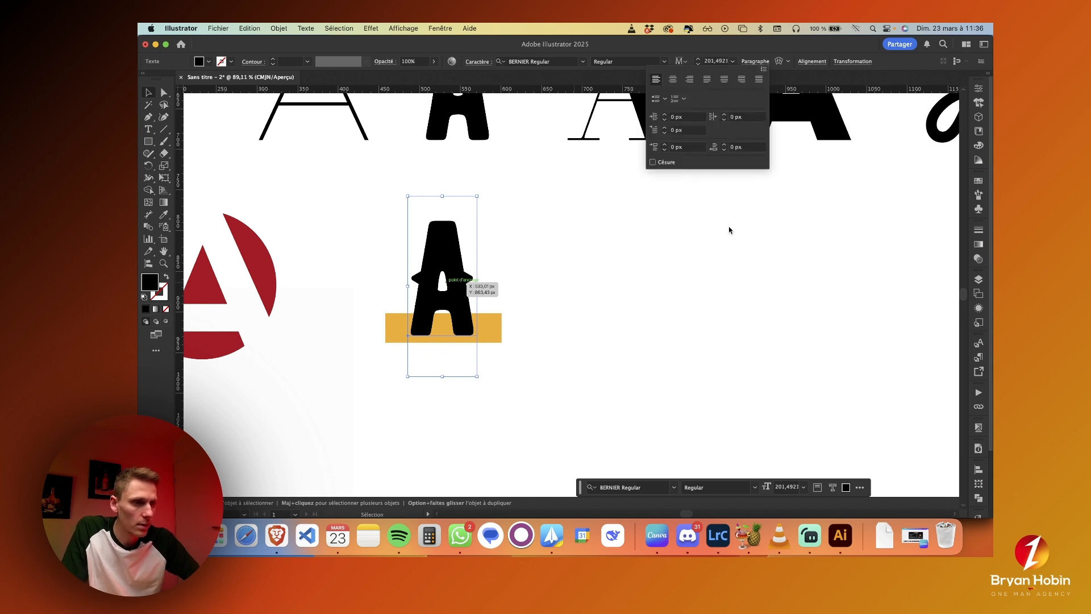
{"action": "left_click", "coordinate": [672, 79]}
{"action": "left_click", "coordinate": [577, 287]}
- Lower the orange rectangle's upper edge to make a thin bar behind the letter's feet
{"action": "key", "text": "cmd+0"}
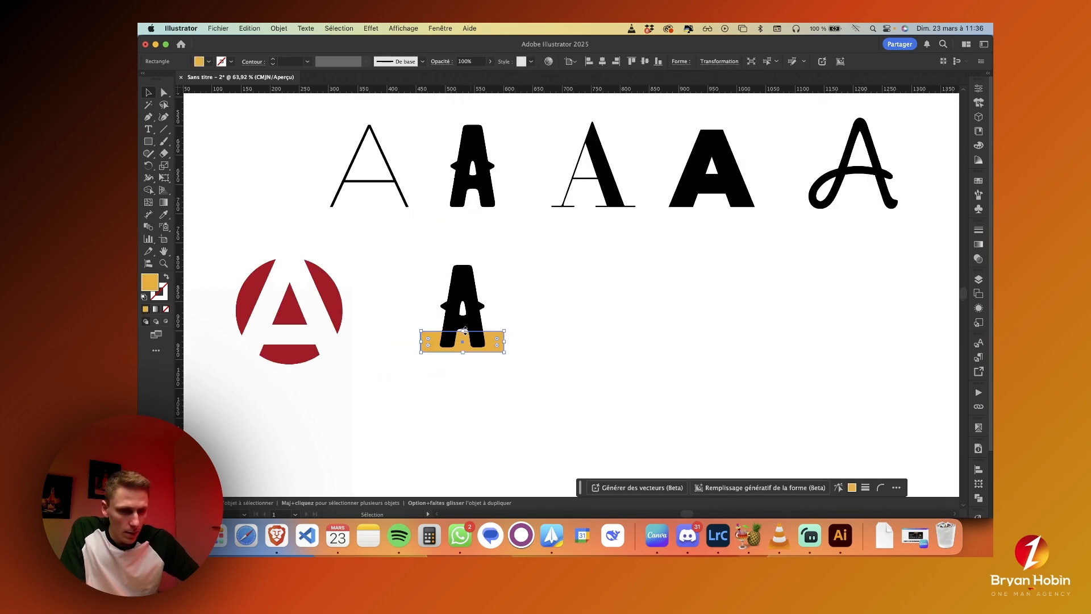
{"action": "scroll", "coordinate": [565, 359], "scroll_direction": "up", "scroll_amount": 8}
{"action": "left_click", "coordinate": [408, 306]}
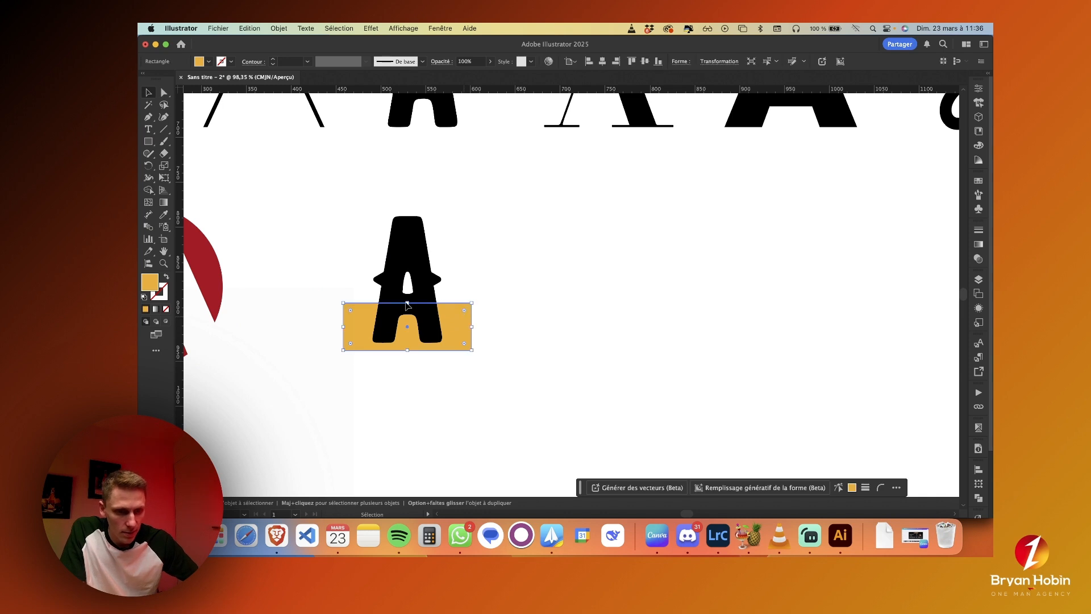
{"action": "left_click_drag", "start_coordinate": [408, 302], "coordinate": [408, 337]}
{"action": "left_click_drag", "start_coordinate": [408, 332], "coordinate": [408, 332]}
{"action": "left_click", "coordinate": [465, 316]}
{"action": "scroll", "coordinate": [441, 306], "scroll_direction": "up", "scroll_amount": 3}
{"action": "left_click_drag", "start_coordinate": [427, 305], "coordinate": [431, 304]}
{"action": "key", "text": "super+z"}
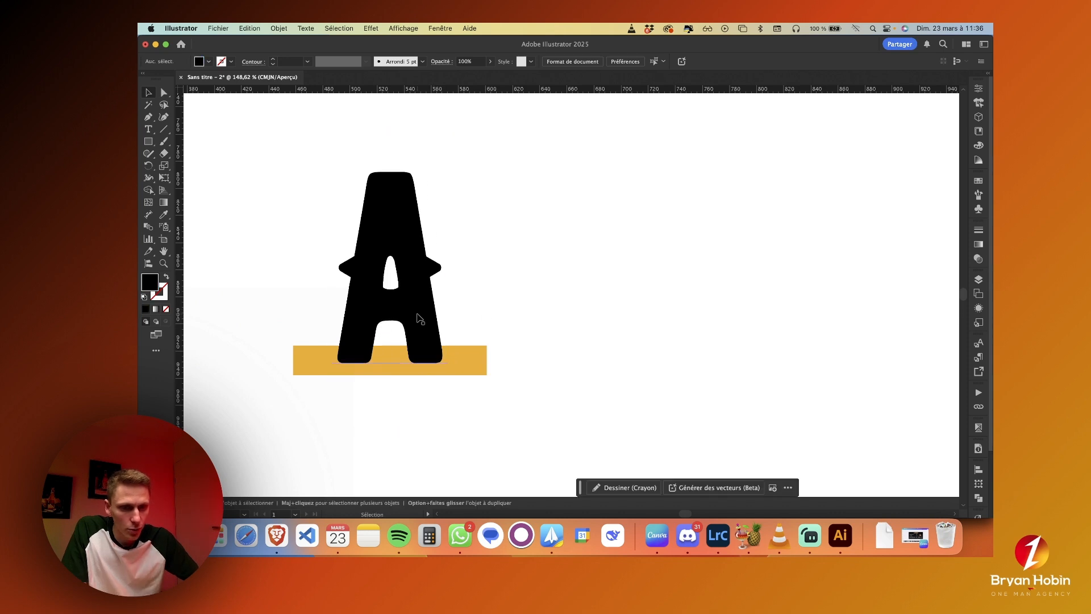
- Duplicate the black A on the orange bar and nudge the copy to sit slightly above and left of the original
{"action": "left_click", "coordinate": [417, 313]}
{"action": "key", "text": "alt+shift+Up"}
{"action": "key", "text": "shift+Left"}
{"action": "key", "text": "Down"}
{"action": "key", "text": "Down"}
{"action": "key", "text": "Down"}
{"action": "key", "text": "Down"}
{"action": "key", "text": "Down"}
{"action": "key", "text": "Down"}
{"action": "key", "text": "Down"}
{"action": "key", "text": "Down"}
{"action": "key", "text": "Down"}
{"action": "key", "text": "Down"}
{"action": "key", "text": "Down"}
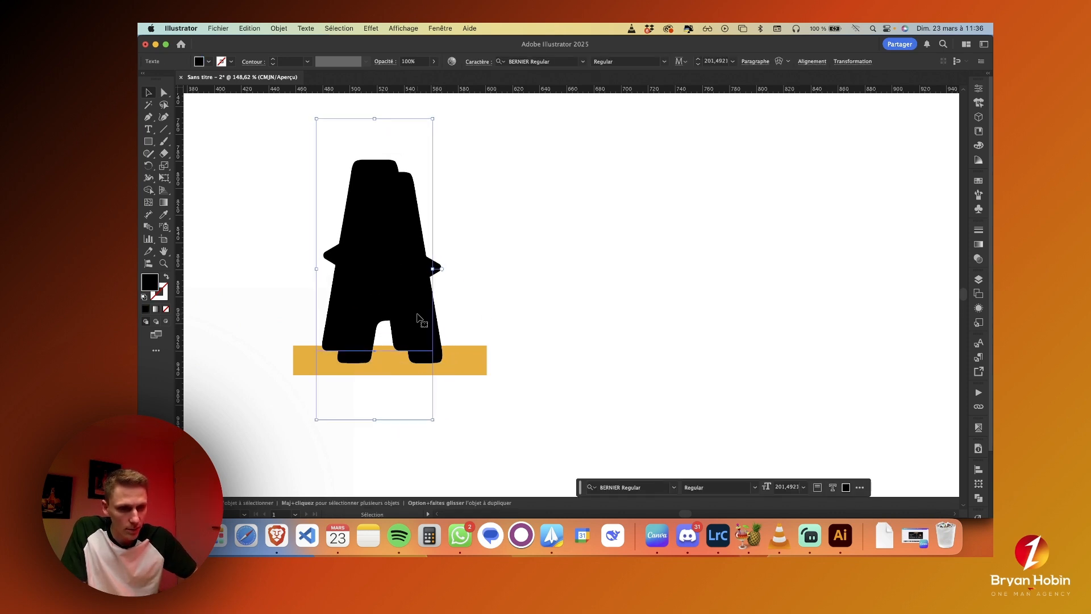
{"action": "key", "text": "Right"}
{"action": "key", "text": "Right"}
{"action": "key", "text": "Right"}
{"action": "key", "text": "Right"}
{"action": "key", "text": "Right"}
{"action": "key", "text": "Right"}
{"action": "key", "text": "Down"}
{"action": "key", "text": "Down"}
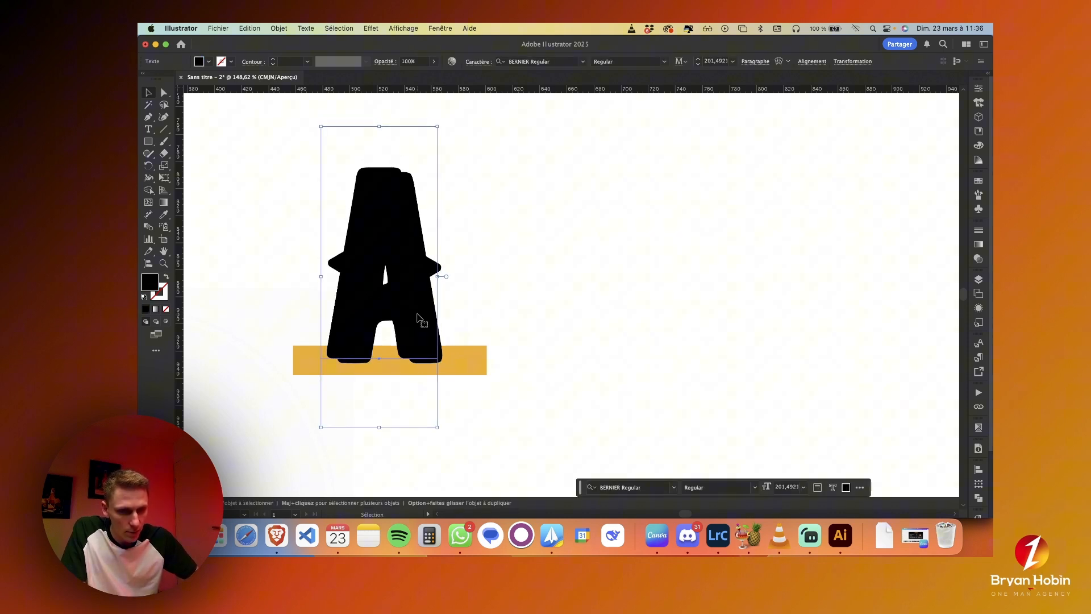
{"action": "key", "text": "Down"}
{"action": "key", "text": "Down"}
{"action": "key", "text": "Down"}
{"action": "key", "text": "Down"}
{"action": "key", "text": "Down"}
{"action": "key", "text": "Right"}
{"action": "key", "text": "Right"}
{"action": "key", "text": "Right"}
{"action": "key", "text": "Right"}
{"action": "key", "text": "Right"}
{"action": "key", "text": "Right"}
{"action": "key", "text": "Right"}
{"action": "key", "text": "Right"}
{"action": "key", "text": "Right"}
{"action": "key", "text": "Right"}
{"action": "key", "text": "Right"}
{"action": "key", "text": "Right"}
{"action": "key", "text": "Right"}
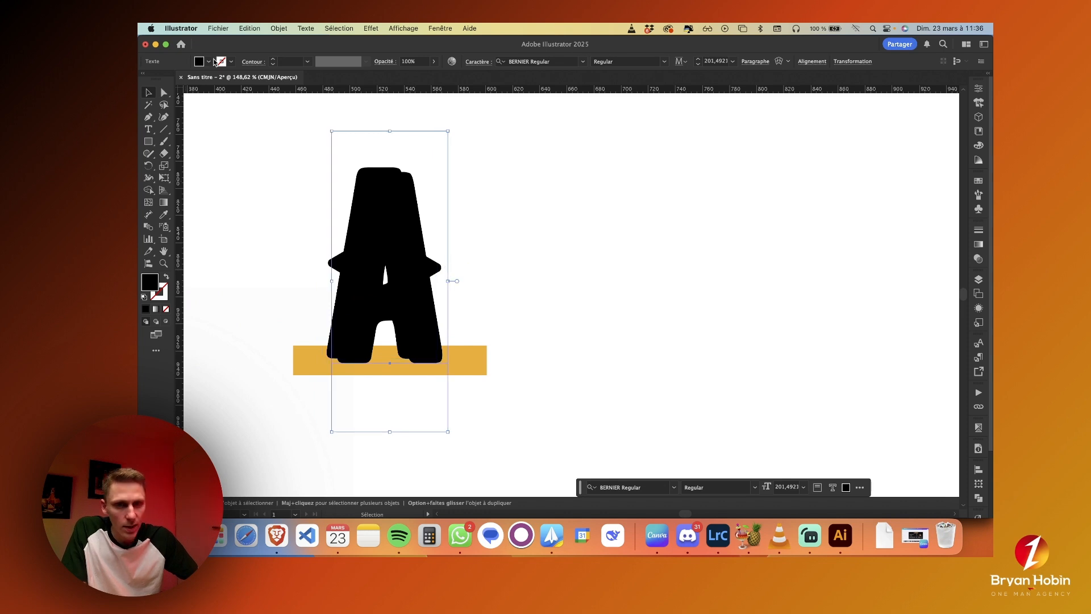
- Try a light grey fill on the rear A as an offset shadow, and discard the shadow effect
{"action": "left_click", "coordinate": [209, 62]}
{"action": "left_click", "coordinate": [167, 159]}
{"action": "left_click", "coordinate": [427, 273]}
{"action": "scroll", "coordinate": [427, 273], "scroll_direction": "up", "scroll_amount": 2}
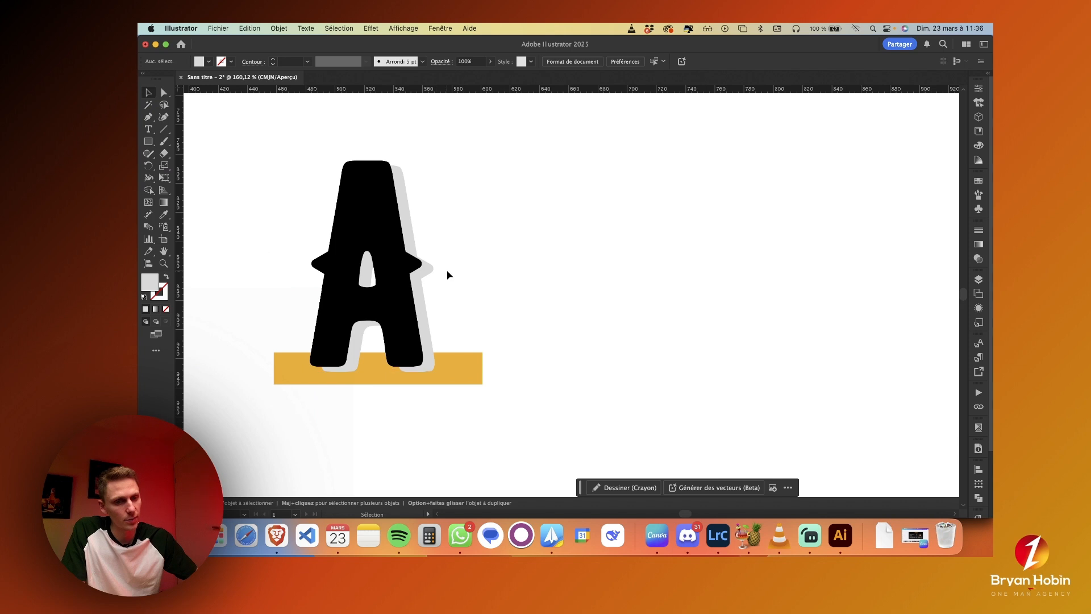
{"action": "left_click", "coordinate": [437, 266]}
{"action": "left_click", "coordinate": [437, 267]}
- Convert the black A on the orange bar from live text to outlines
{"action": "scroll", "coordinate": [436, 287], "scroll_direction": "up", "scroll_amount": 2}
{"action": "scroll", "coordinate": [451, 312], "scroll_direction": "down", "scroll_amount": 2}
{"action": "scroll", "coordinate": [455, 313], "scroll_direction": "up", "scroll_amount": 3}
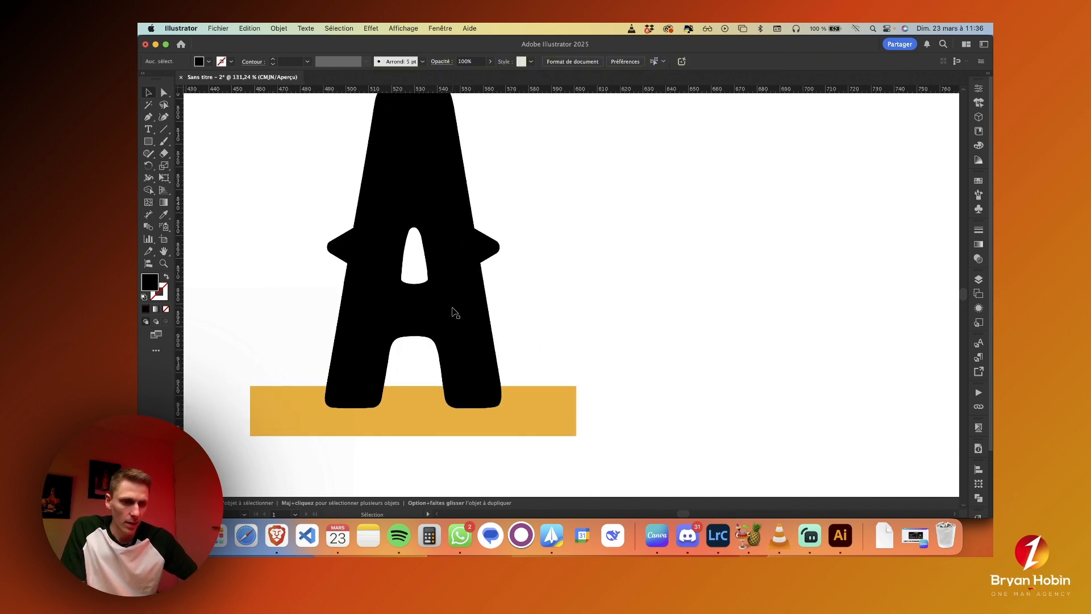
{"action": "key", "text": "a"}
{"action": "left_click", "coordinate": [419, 310]}
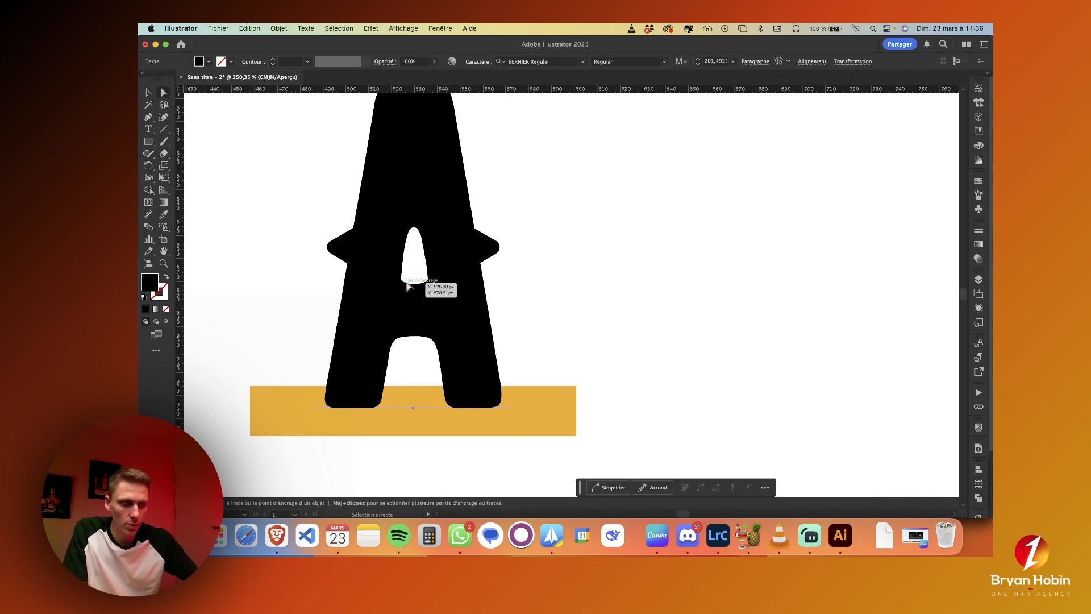
{"action": "key", "text": "super+shift+o"}
{"action": "left_click", "coordinate": [555, 309]}
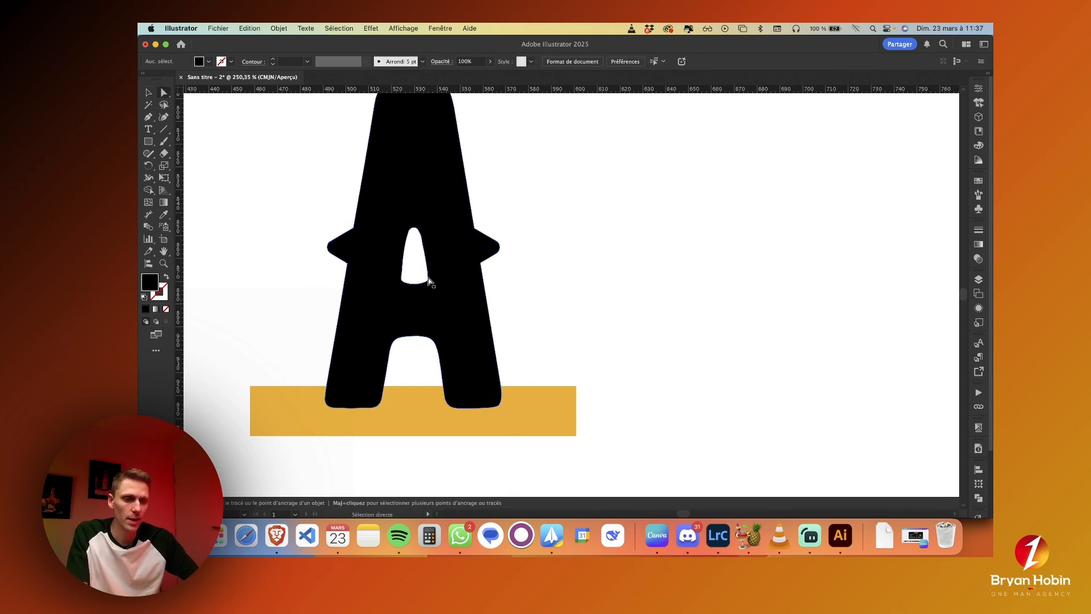
- Delete the enclosed inner counter of the outlined black A on the orange bar
{"action": "left_click_drag", "start_coordinate": [426, 281], "coordinate": [391, 262]}
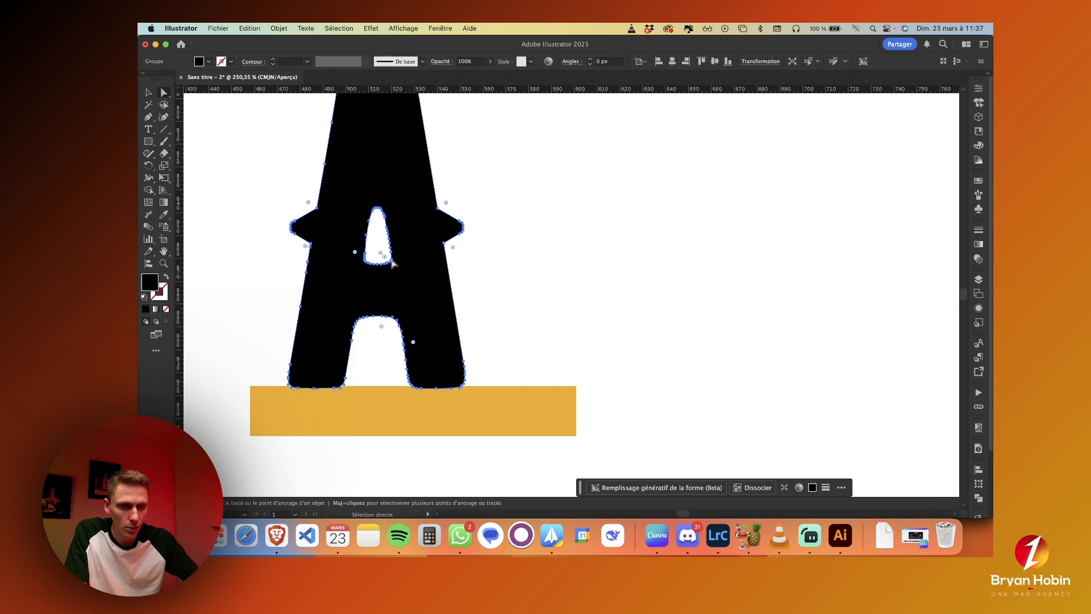
{"action": "left_click_drag", "start_coordinate": [392, 264], "coordinate": [428, 265]}
{"action": "left_click", "coordinate": [426, 284]}
{"action": "key", "text": "Delete"}
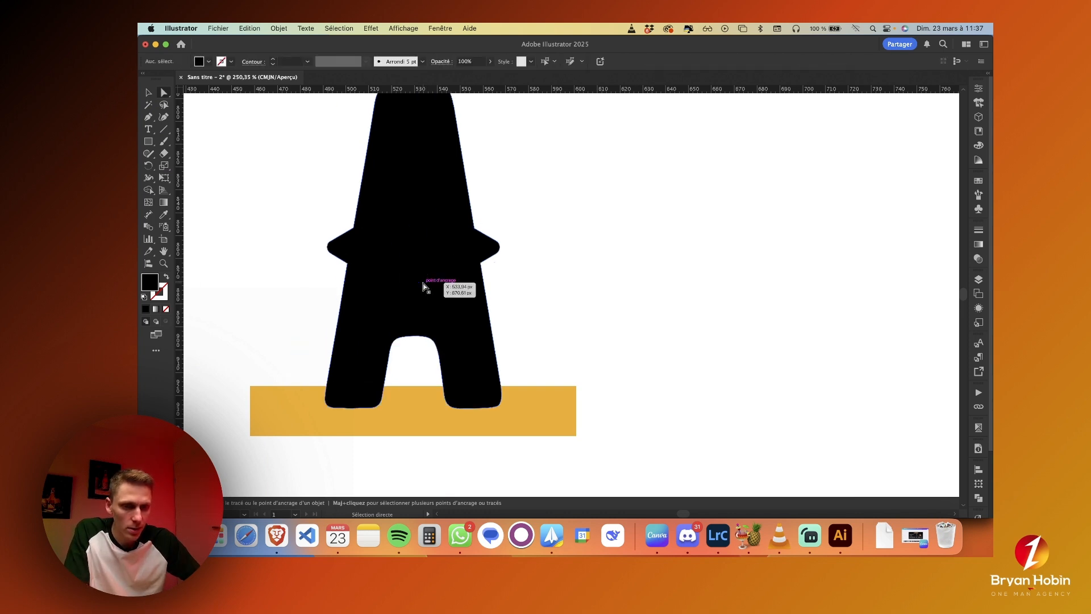
- Pull the upper-left corner points of the black A upward to form a taller, off-centre peak
{"action": "scroll", "coordinate": [456, 149], "scroll_direction": "down", "scroll_amount": 3}
{"action": "left_click", "coordinate": [492, 183]}
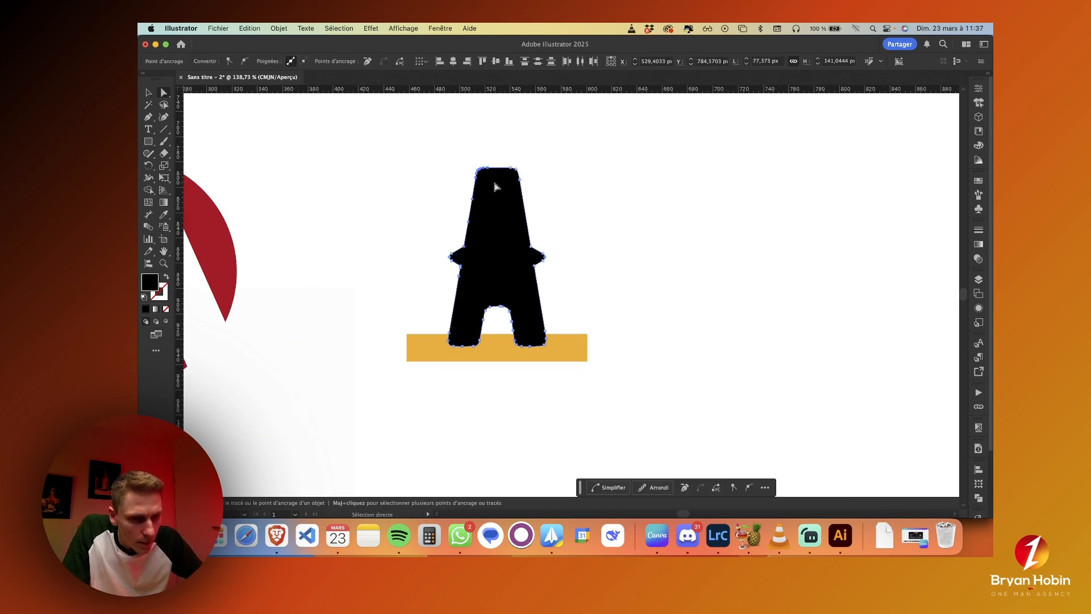
{"action": "left_click_drag", "start_coordinate": [492, 172], "coordinate": [500, 134]}
{"action": "left_click", "coordinate": [595, 204]}
- Stretch the tip of the A's left side spur horizontally outward into a long tapered point
{"action": "scroll", "coordinate": [595, 203], "scroll_direction": "up", "scroll_amount": 2}
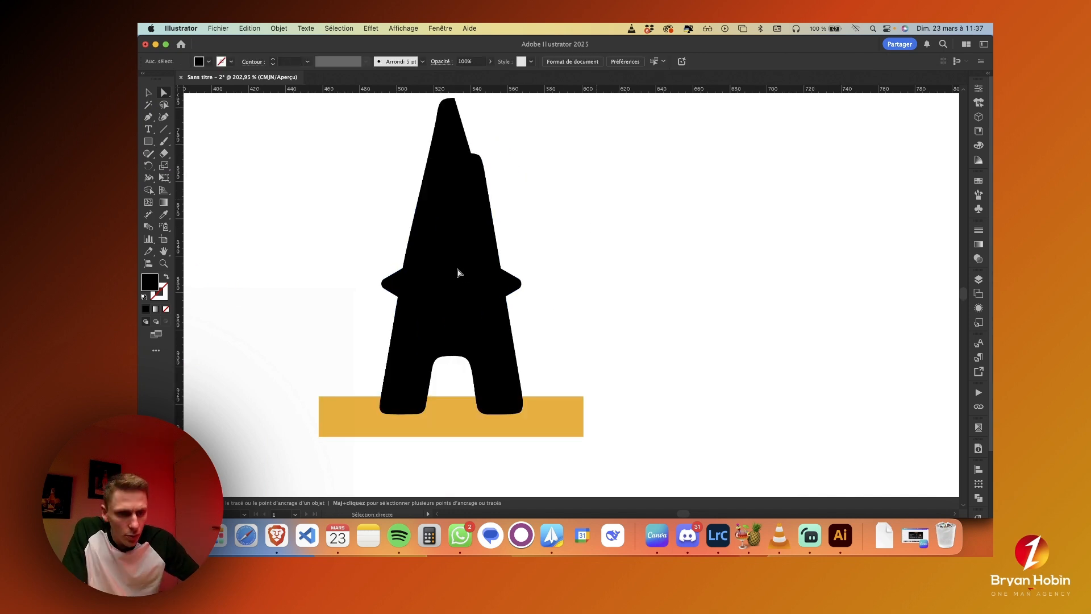
{"action": "left_click_drag", "start_coordinate": [361, 259], "coordinate": [342, 293]}
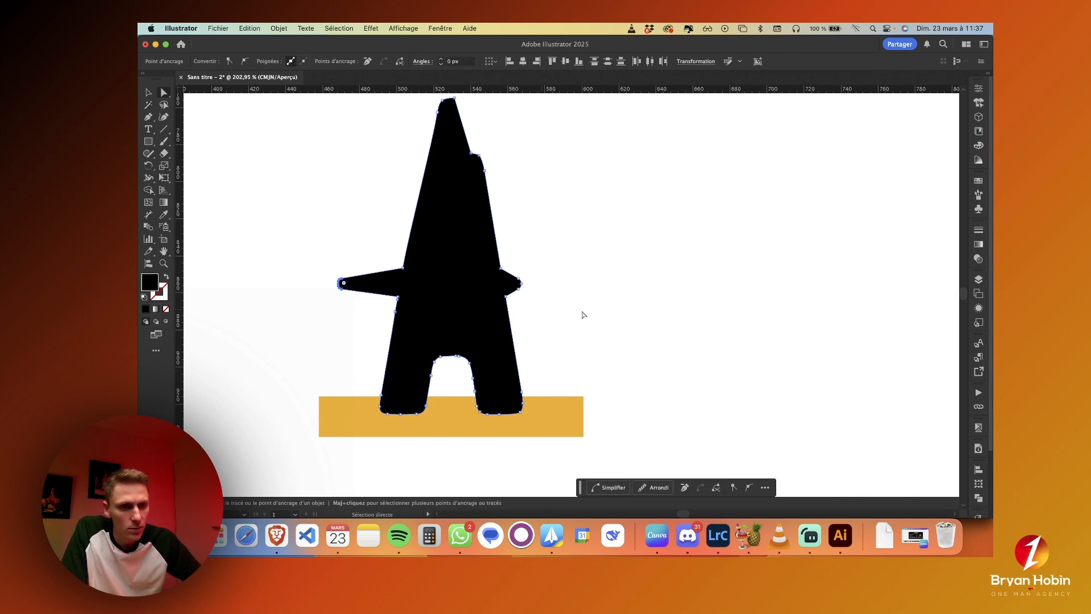
{"action": "key", "text": "super+shift+a"}
{"action": "scroll", "coordinate": [404, 239], "scroll_direction": "down", "scroll_amount": 5}
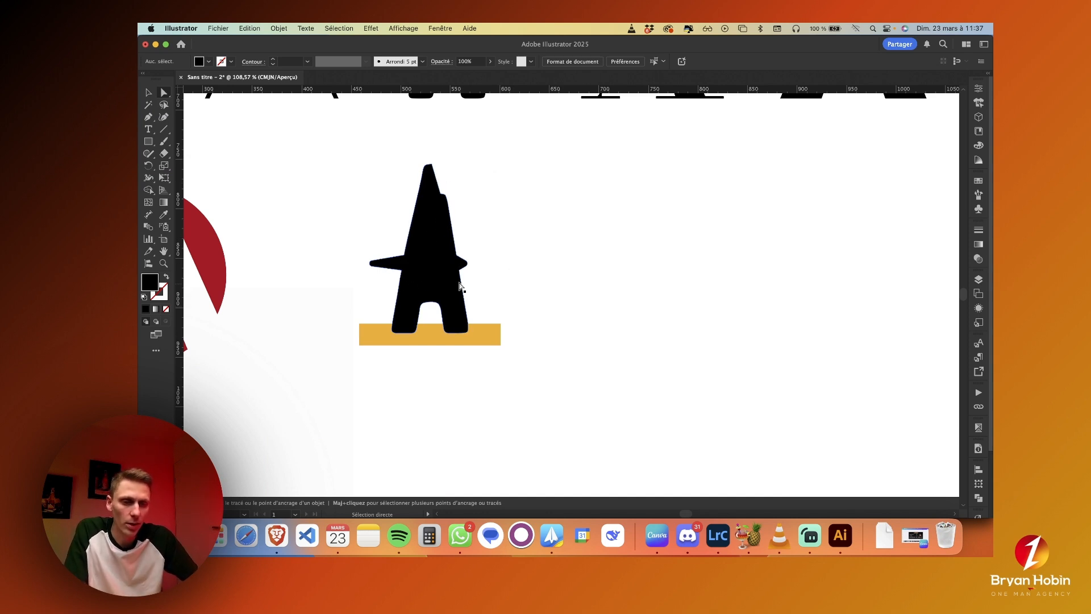
- Try nudging the anchor points at the A's raised peak to different heights
{"action": "scroll", "coordinate": [397, 329], "scroll_direction": "up", "scroll_amount": 4}
{"action": "left_click", "coordinate": [400, 333]}
{"action": "left_click", "coordinate": [405, 339]}
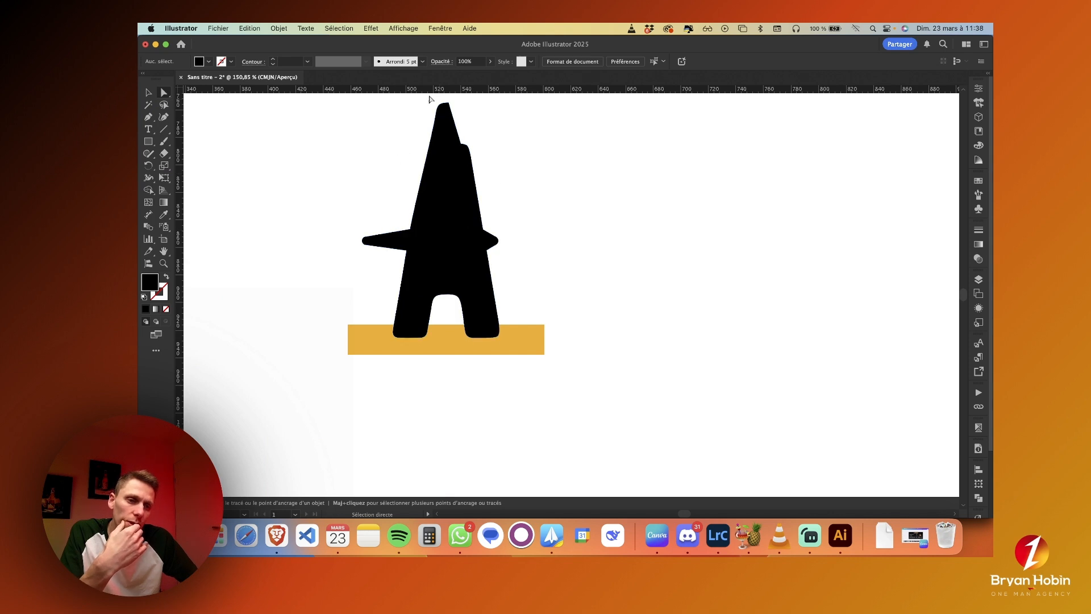
{"action": "left_click_drag", "start_coordinate": [436, 96], "coordinate": [475, 121]}
{"action": "key", "text": "shift+Down"}
{"action": "key", "text": "shift+Down"}
{"action": "key", "text": "shift+Down"}
{"action": "key", "text": "shift+Down"}
{"action": "key", "text": "shift+Up"}
{"action": "key", "text": "shift+Up"}
{"action": "key", "text": "shift+Up"}
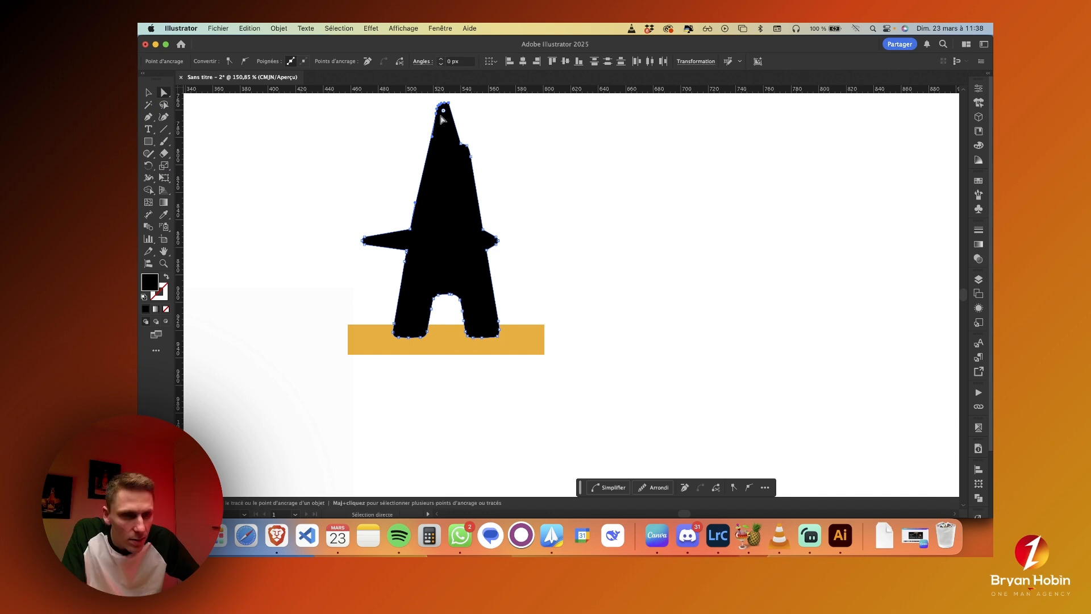
{"action": "key", "text": "v"}
{"action": "key", "text": "a"}
{"action": "left_click", "coordinate": [541, 172]}
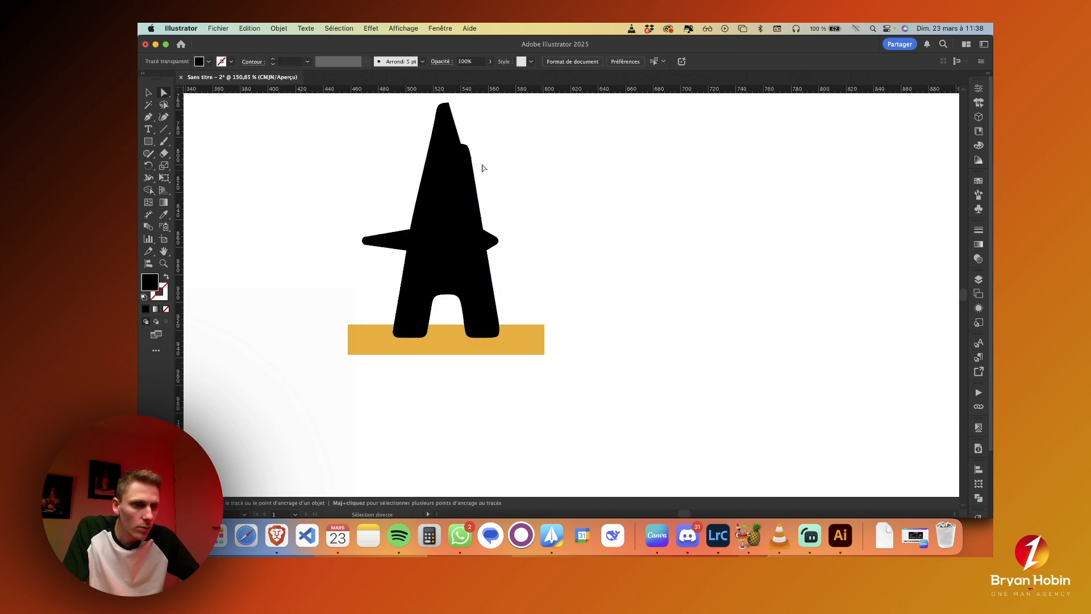
{"action": "scroll", "coordinate": [504, 173], "scroll_direction": "up", "scroll_amount": 2}
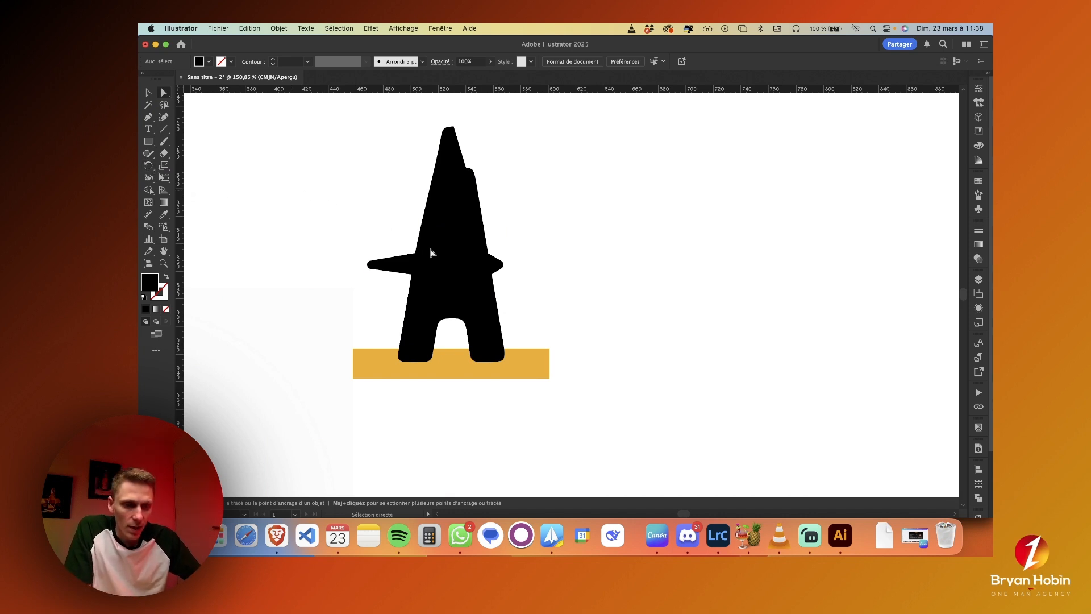
- Reflect a copy of the black A across a vertical axis through the anchor point at its peak
{"action": "key", "text": "v"}
{"action": "left_click", "coordinate": [476, 227]}
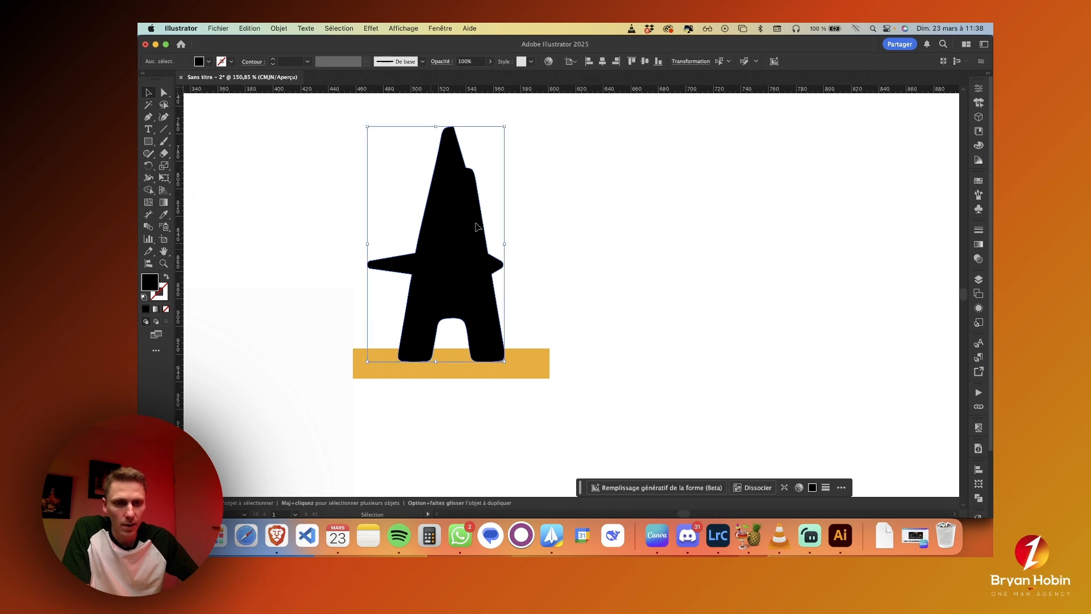
{"action": "left_click", "coordinate": [147, 169]}
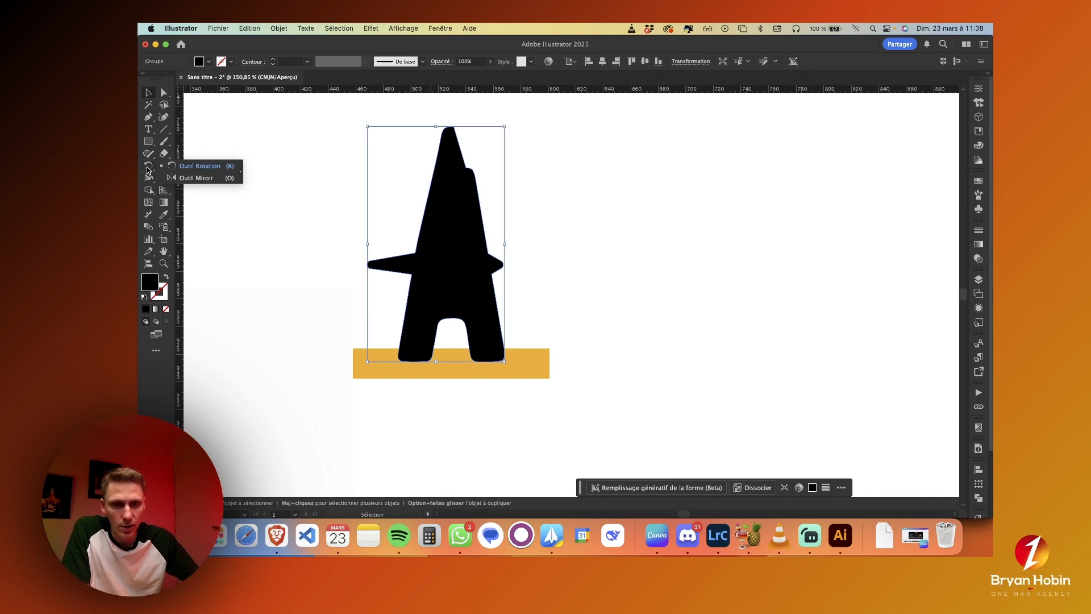
{"action": "left_click", "coordinate": [196, 178]}
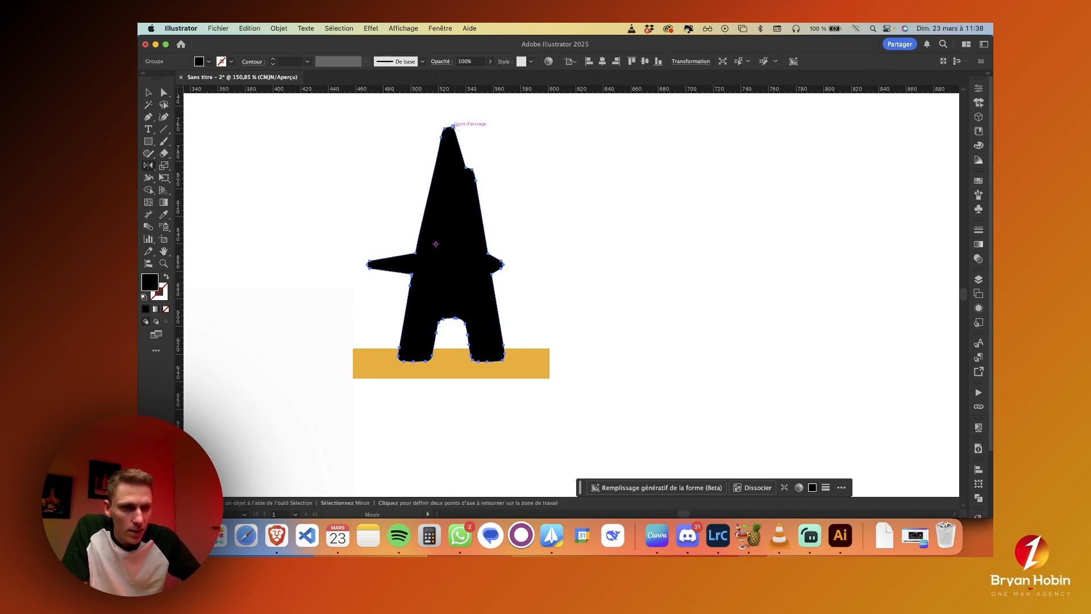
{"action": "left_click", "coordinate": [453, 126], "text": "alt"}
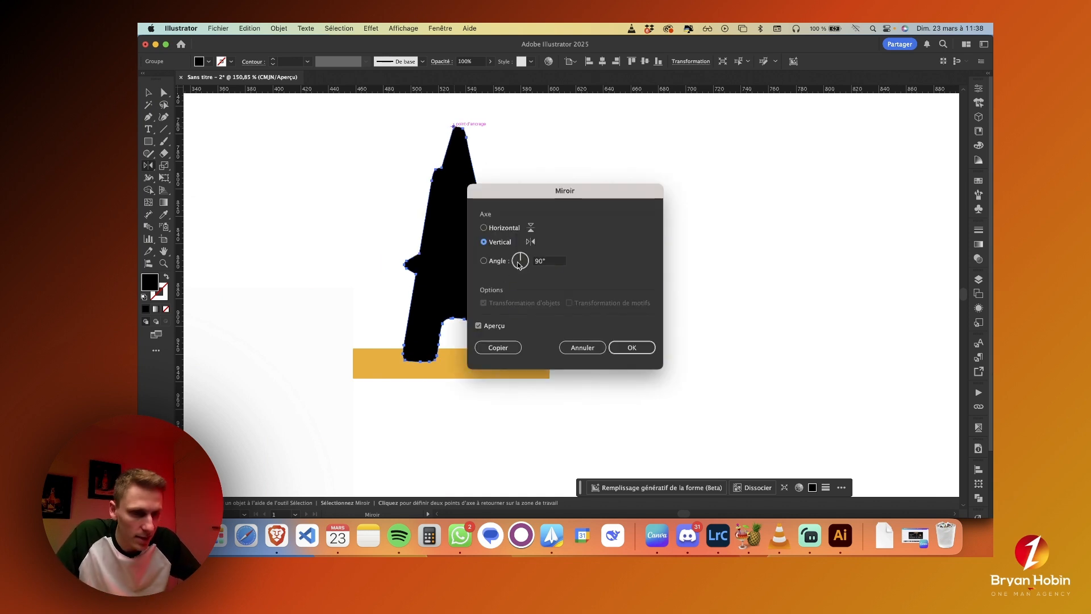
{"action": "left_click", "coordinate": [507, 349]}
{"action": "left_click", "coordinate": [632, 308]}
{"action": "left_click", "coordinate": [487, 314]}
{"action": "scroll", "coordinate": [468, 298], "scroll_direction": "up", "scroll_amount": 3}
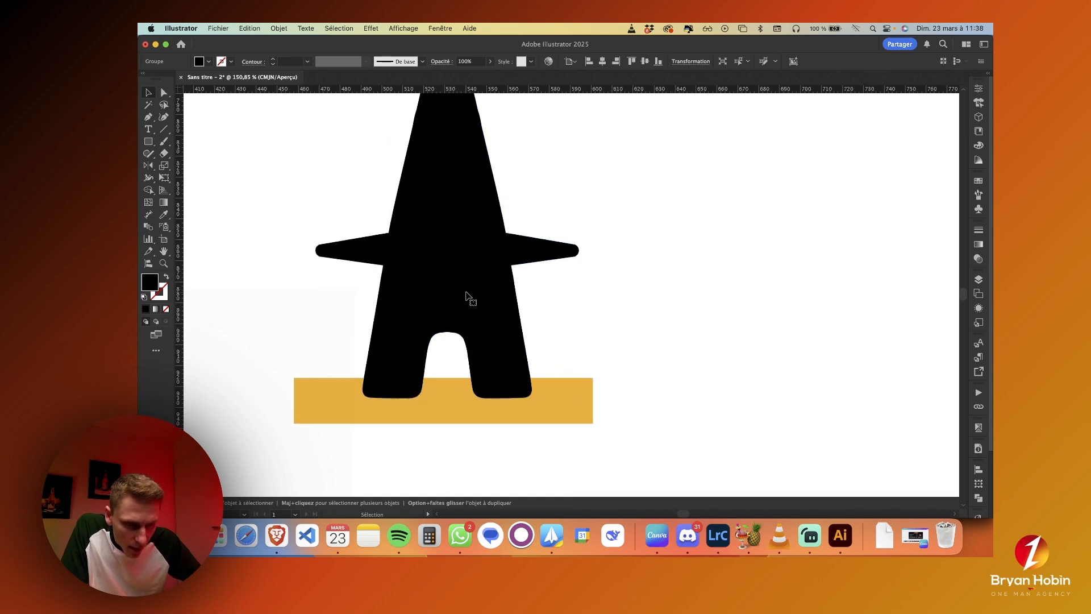
- Select both overlapping black A halves and unite them into one symmetrical shape with Pathfinder
{"action": "left_click", "coordinate": [570, 303]}
{"action": "left_click_drag", "start_coordinate": [599, 300], "coordinate": [337, 213]}
{"action": "scroll", "coordinate": [336, 213], "scroll_direction": "down", "scroll_amount": 2}
{"action": "scroll", "coordinate": [336, 212], "scroll_direction": "down", "scroll_amount": 3}
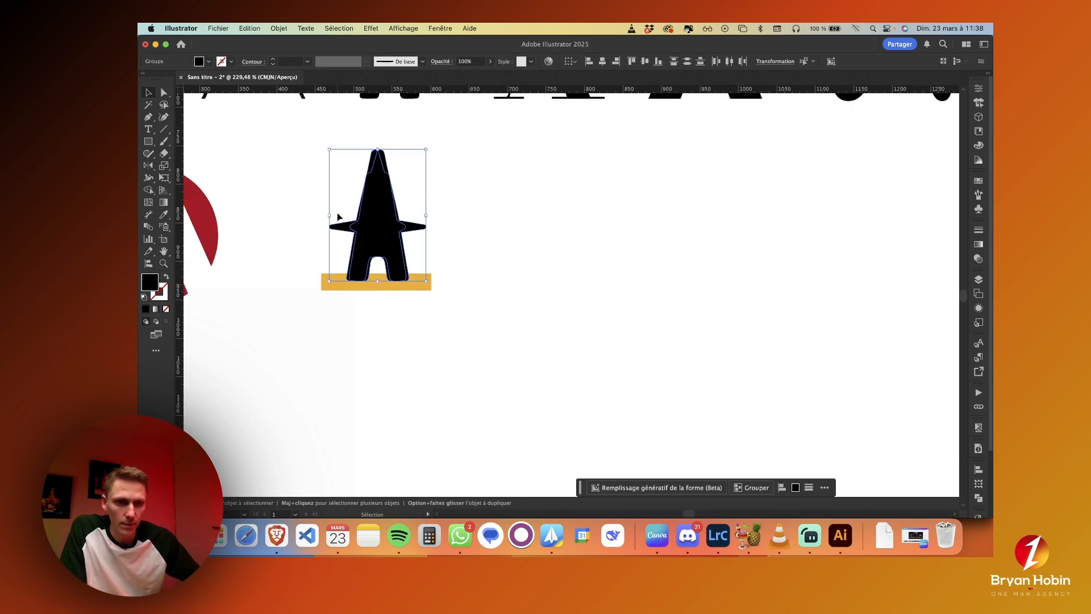
{"action": "scroll", "coordinate": [338, 216], "scroll_direction": "left", "scroll_amount": 1}
{"action": "left_click", "coordinate": [978, 496]}
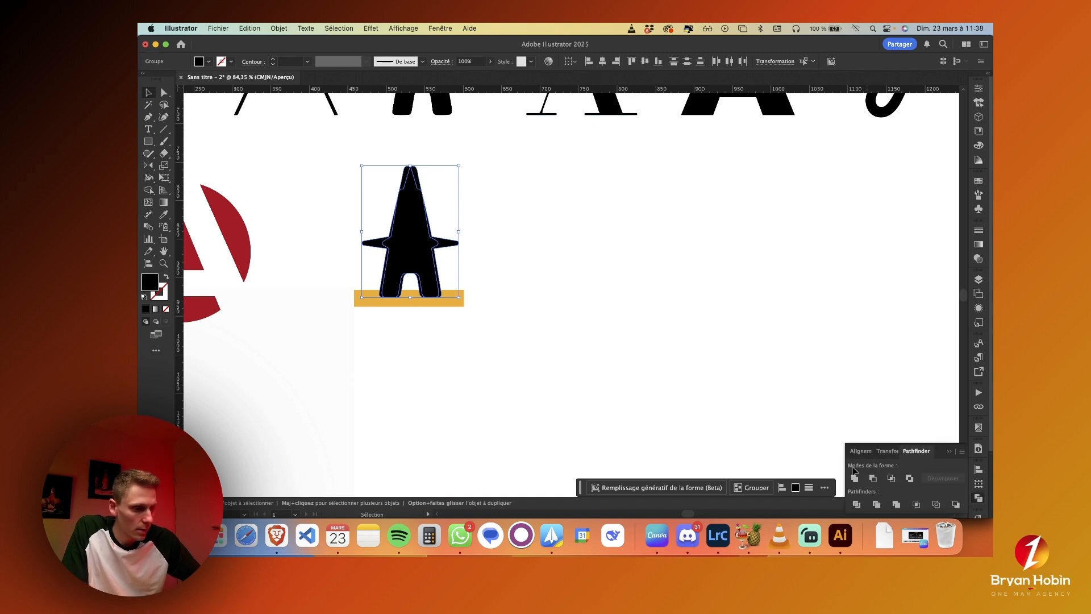
{"action": "left_click", "coordinate": [854, 478]}
{"action": "left_click", "coordinate": [560, 328]}
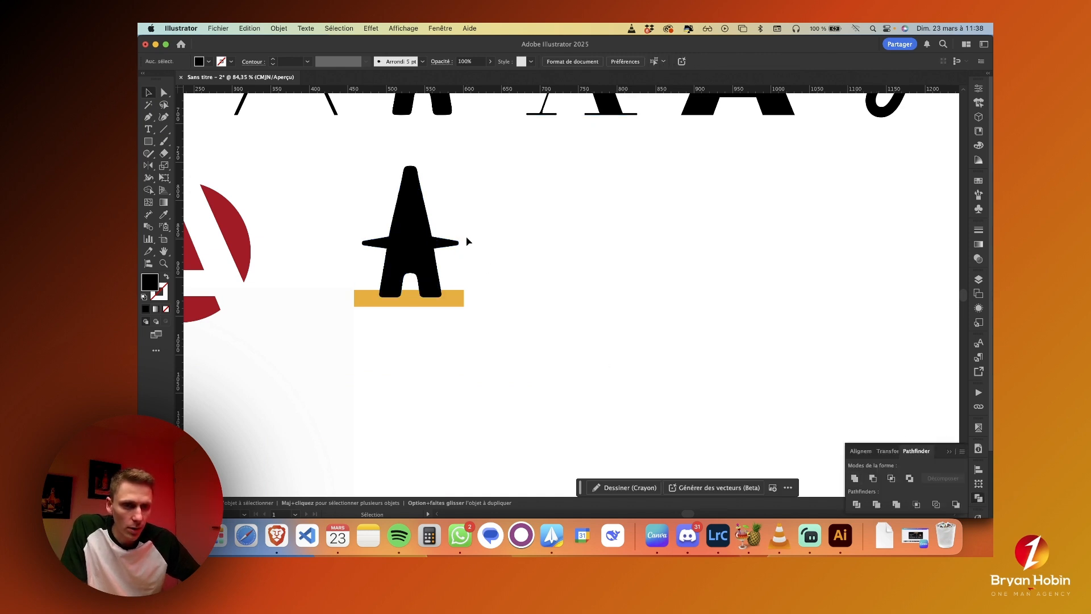
- Draw a tall, narrow triangle down the centre of the black A with the Pen tool, about 107 px high
{"action": "scroll", "coordinate": [468, 242], "scroll_direction": "up", "scroll_amount": 3}
{"action": "scroll", "coordinate": [468, 242], "scroll_direction": "left", "scroll_amount": 2}
{"action": "scroll", "coordinate": [467, 242], "scroll_direction": "down", "scroll_amount": 3}
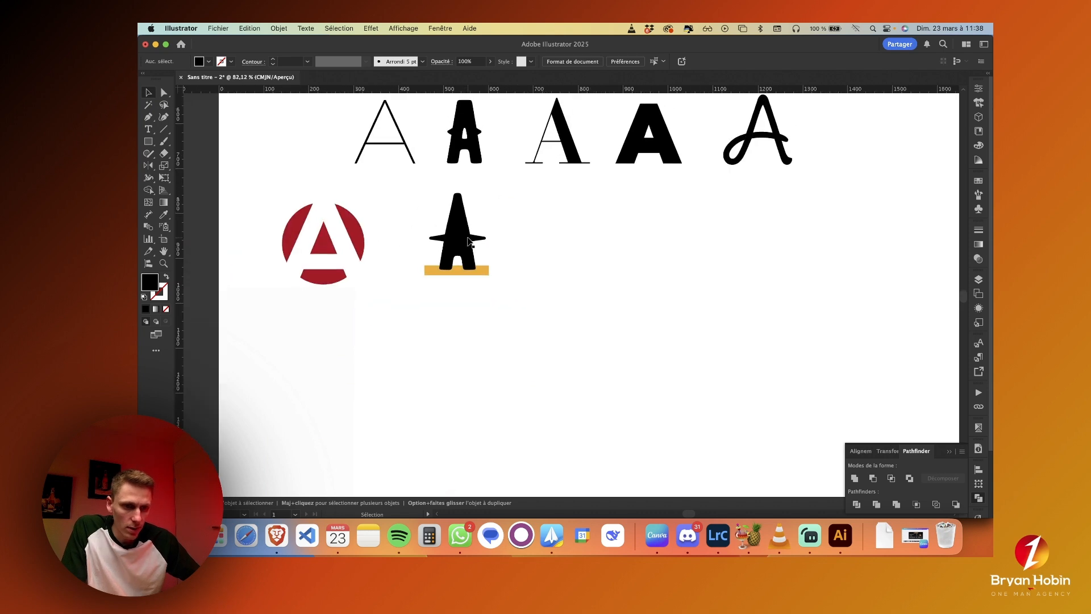
{"action": "scroll", "coordinate": [494, 282], "scroll_direction": "left", "scroll_amount": 1}
{"action": "scroll", "coordinate": [471, 261], "scroll_direction": "up", "scroll_amount": 5}
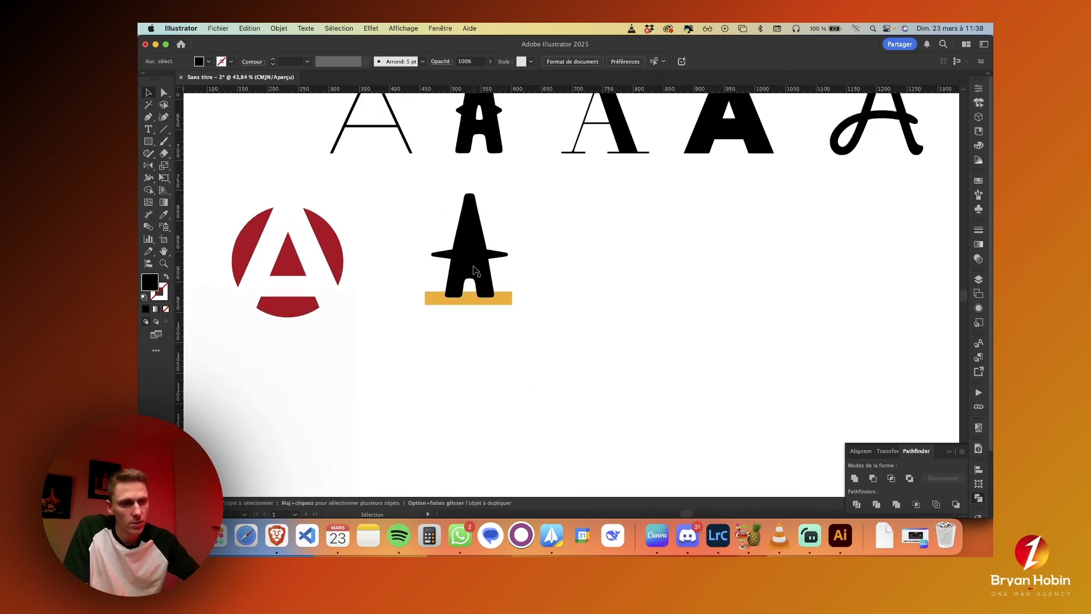
{"action": "scroll", "coordinate": [471, 262], "scroll_direction": "up", "scroll_amount": 2}
{"action": "key", "text": "p"}
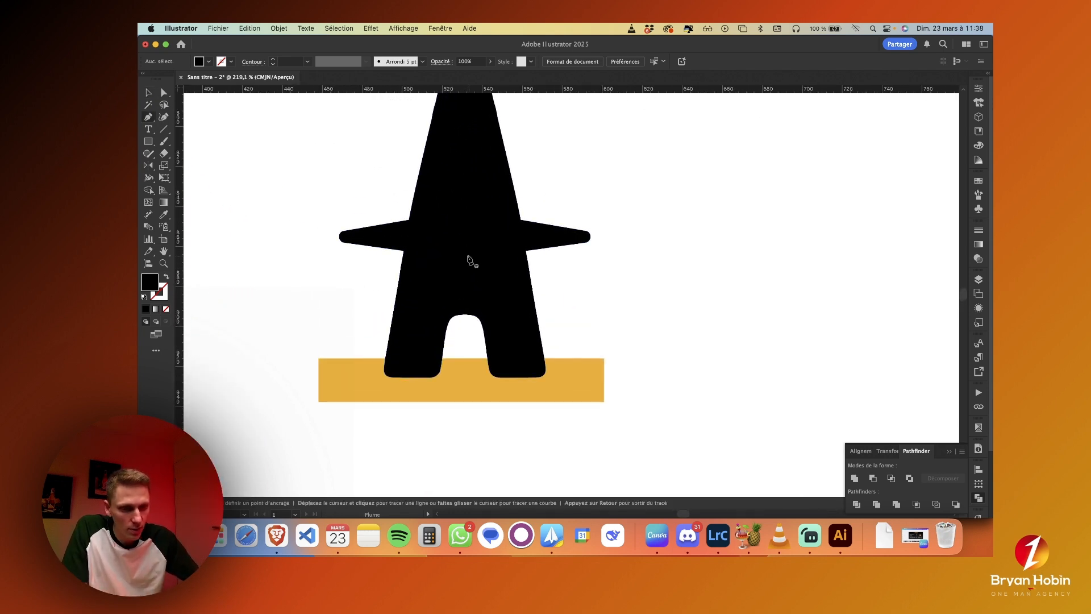
{"action": "left_click", "coordinate": [449, 282]}
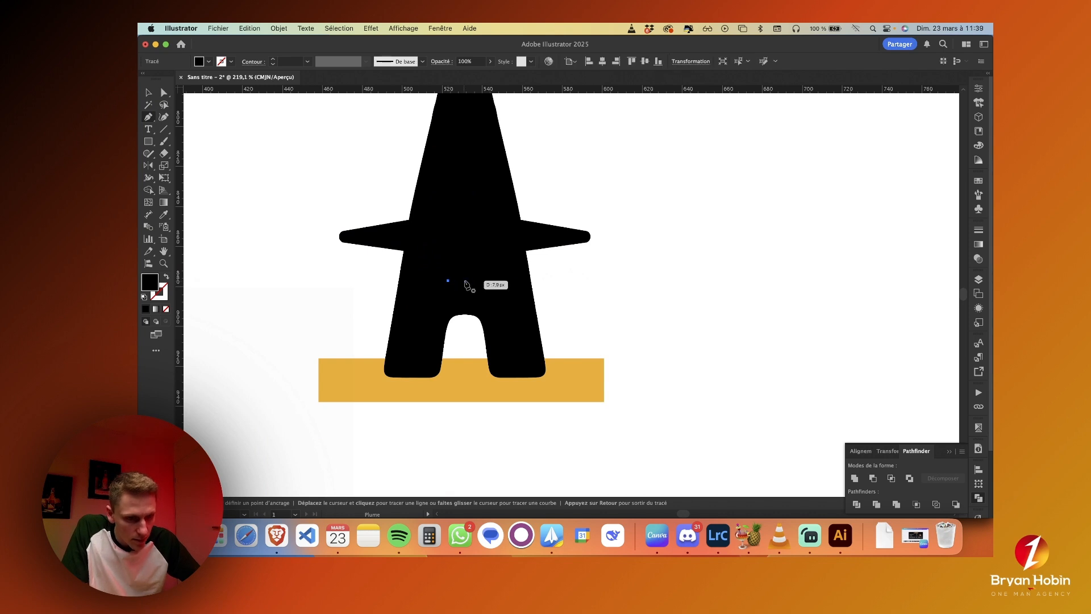
{"action": "left_click", "coordinate": [481, 284]}
{"action": "scroll", "coordinate": [479, 284], "scroll_direction": "up", "scroll_amount": 1}
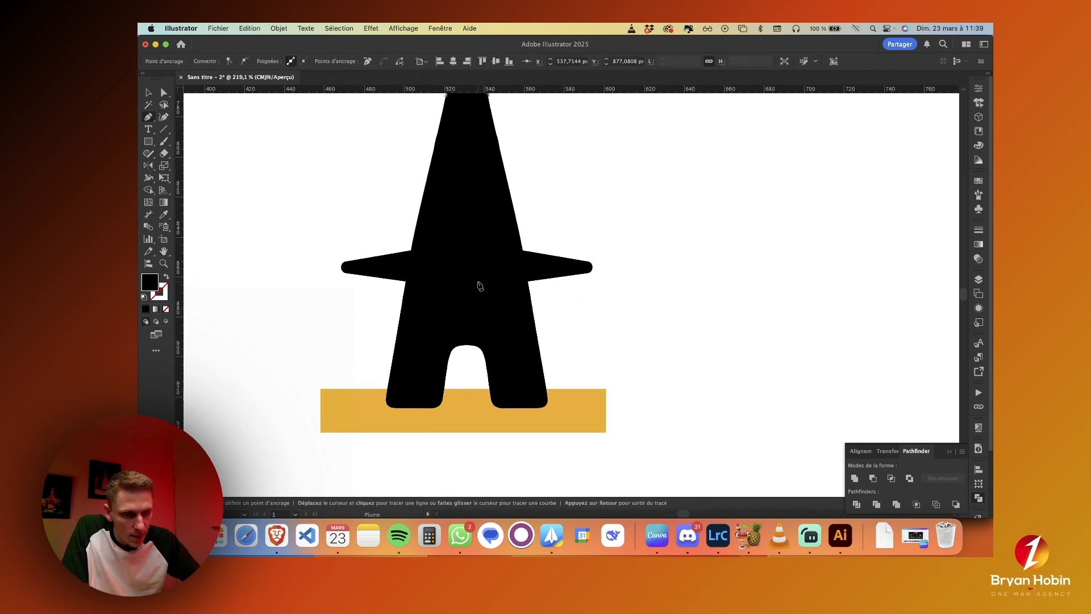
{"action": "left_click", "coordinate": [469, 107]}
{"action": "left_click", "coordinate": [452, 319]}
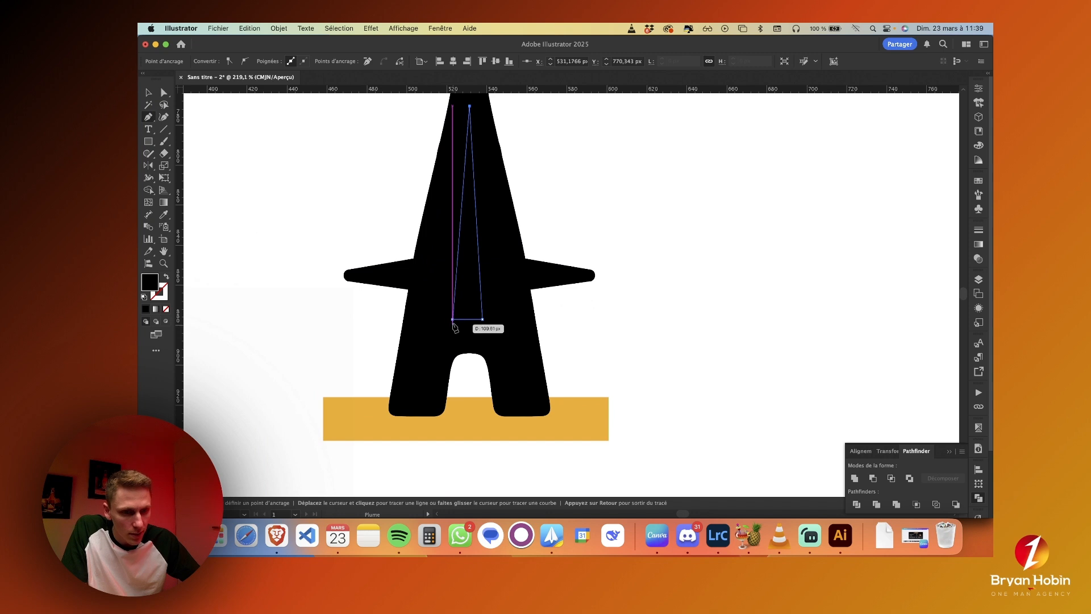
- Fill the narrow triangle with white sampled from the empty artboard
{"action": "key", "text": "i"}
{"action": "left_click", "coordinate": [680, 275]}
{"action": "scroll", "coordinate": [694, 267], "scroll_direction": "down", "scroll_amount": 3}
{"action": "key", "text": "v"}
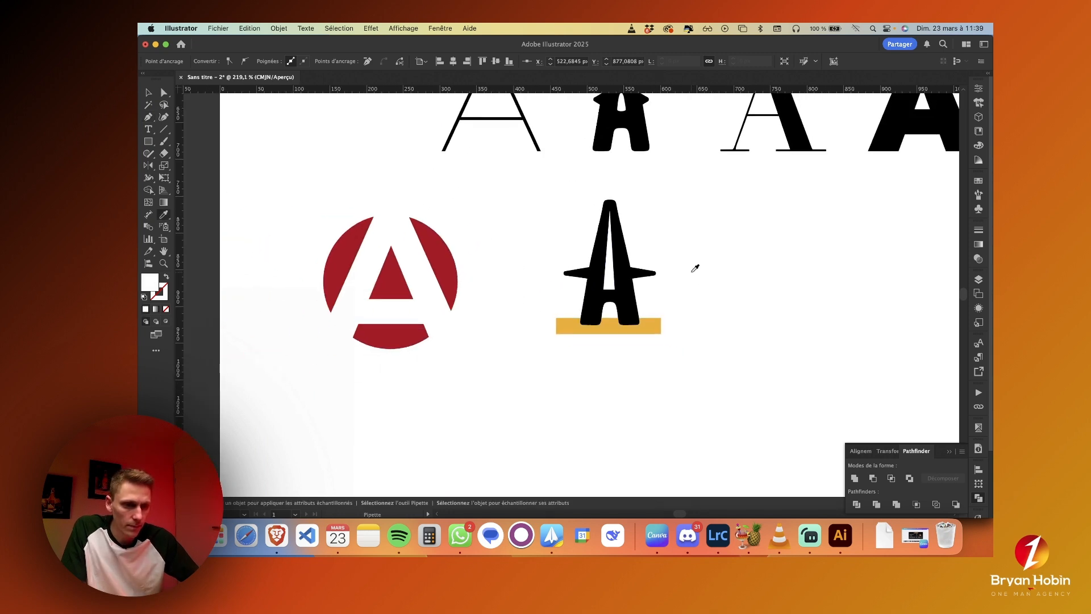
- Round the upper tip of the white triangle with a corner radius of about 0.42 px
{"action": "scroll", "coordinate": [621, 290], "scroll_direction": "up", "scroll_amount": 4}
{"action": "key", "text": "super+shift+a"}
{"action": "key", "text": "a"}
{"action": "left_click", "coordinate": [556, 251]}
{"action": "scroll", "coordinate": [580, 285], "scroll_direction": "up", "scroll_amount": 5}
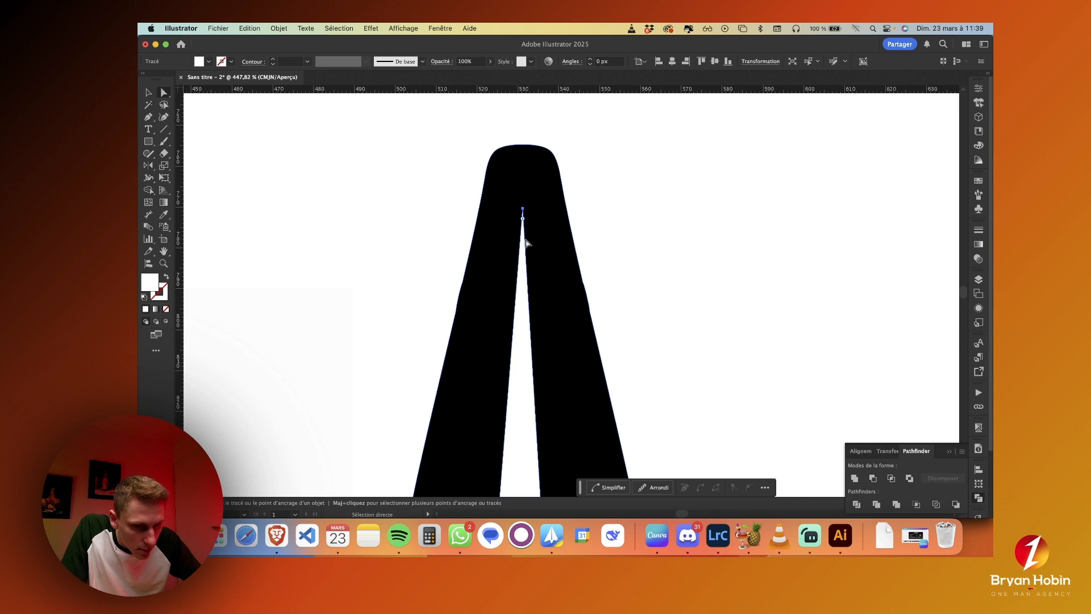
{"action": "key", "text": "super+shift+a"}
{"action": "scroll", "coordinate": [523, 224], "scroll_direction": "down", "scroll_amount": 5}
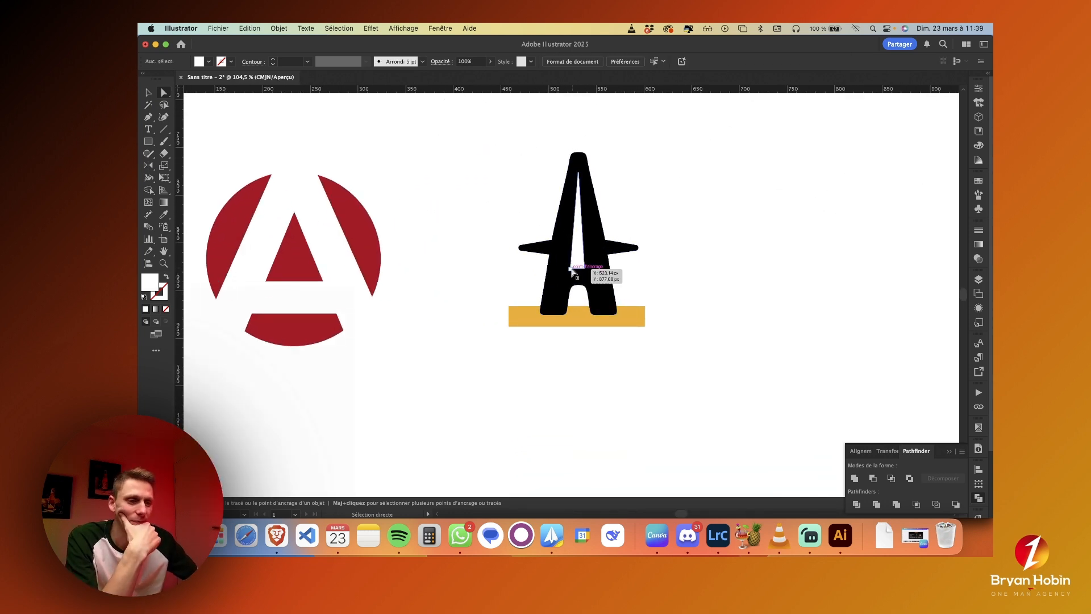
- Round the two lower corners of the white triangle with a radius of about 3.6 px
{"action": "left_click", "coordinate": [571, 269]}
{"action": "scroll", "coordinate": [571, 270], "scroll_direction": "up", "scroll_amount": 4}
{"action": "left_click_drag", "start_coordinate": [574, 263], "coordinate": [588, 233]}
{"action": "scroll", "coordinate": [611, 275], "scroll_direction": "up", "scroll_amount": 5}
{"action": "scroll", "coordinate": [628, 239], "scroll_direction": "down", "scroll_amount": 6}
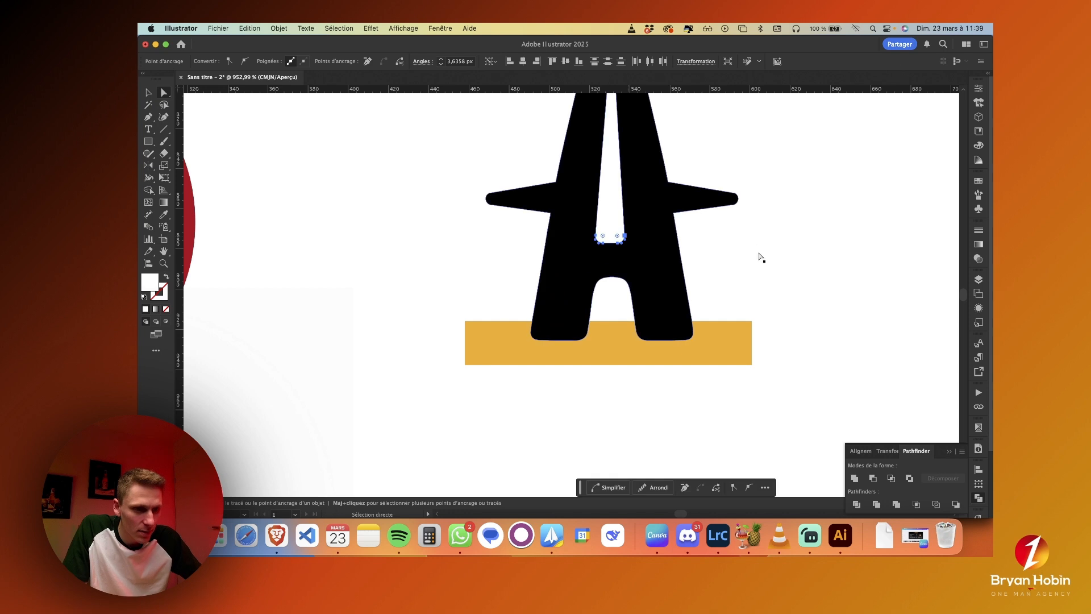
{"action": "left_click", "coordinate": [782, 263]}
- Stretch the white triangle upward by moving its tip past the top of the black A, splitting the peak in two
{"action": "scroll", "coordinate": [781, 263], "scroll_direction": "down", "scroll_amount": 5}
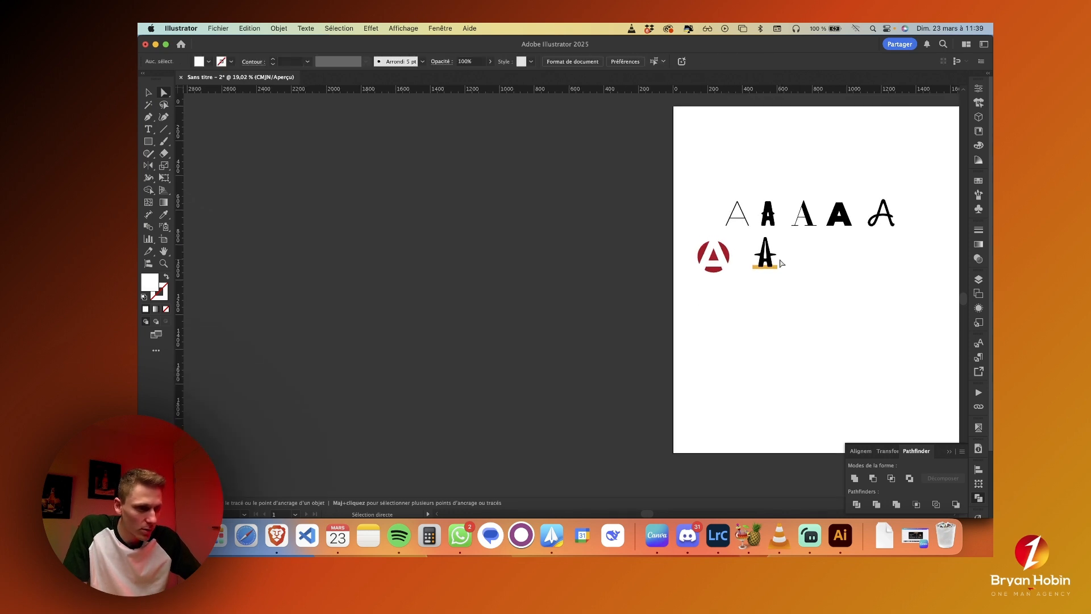
{"action": "scroll", "coordinate": [698, 267], "scroll_direction": "up", "scroll_amount": 2}
{"action": "scroll", "coordinate": [669, 275], "scroll_direction": "up", "scroll_amount": 8}
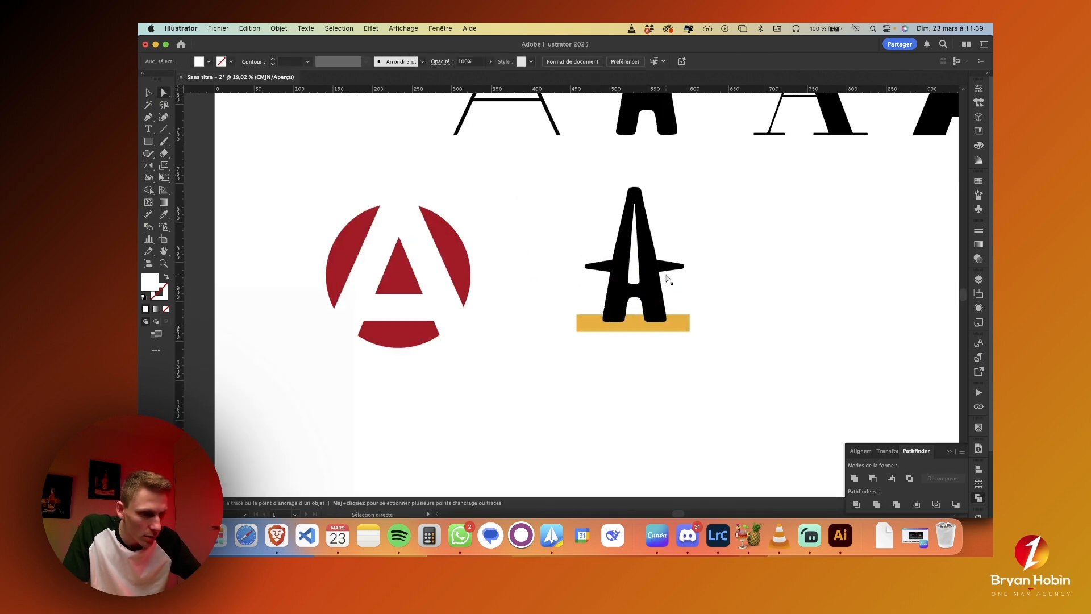
{"action": "scroll", "coordinate": [625, 217], "scroll_direction": "up", "scroll_amount": 1}
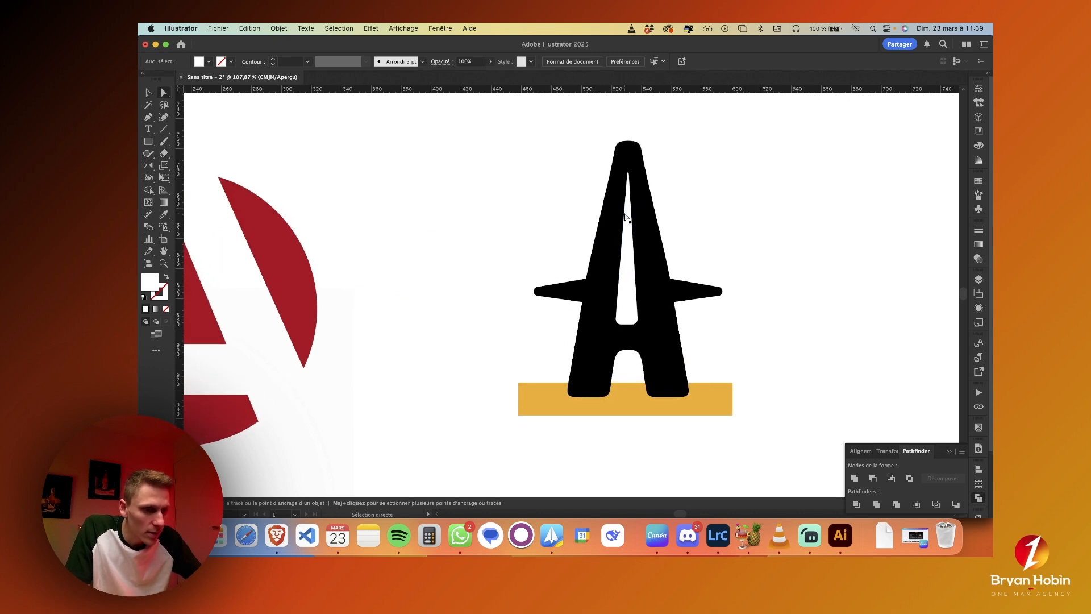
{"action": "left_click", "coordinate": [628, 176]}
{"action": "key", "text": "v"}
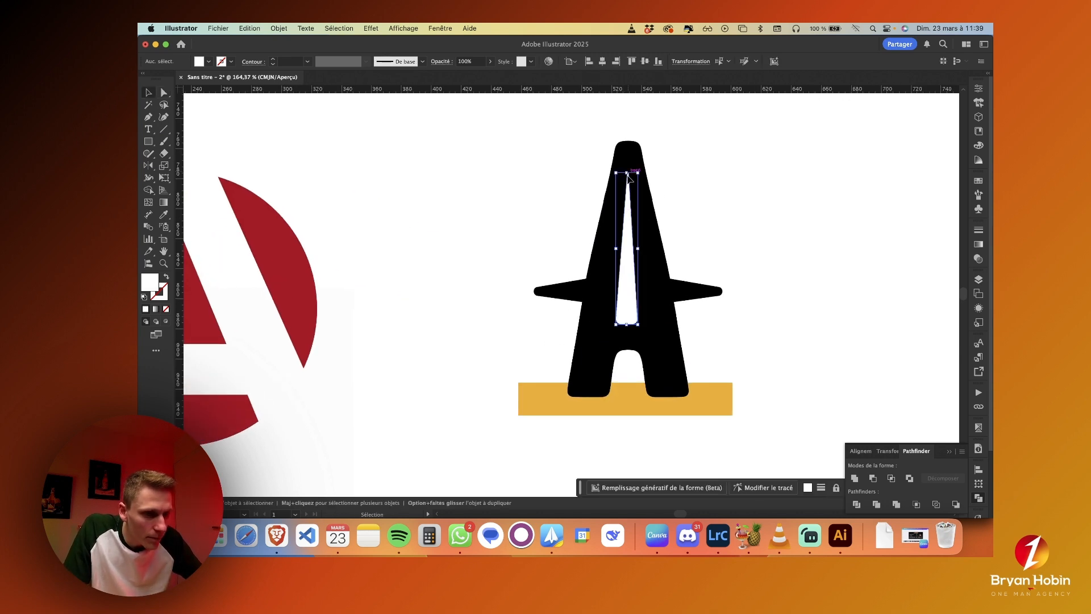
{"action": "scroll", "coordinate": [627, 176], "scroll_direction": "up", "scroll_amount": 4}
{"action": "key", "text": "a"}
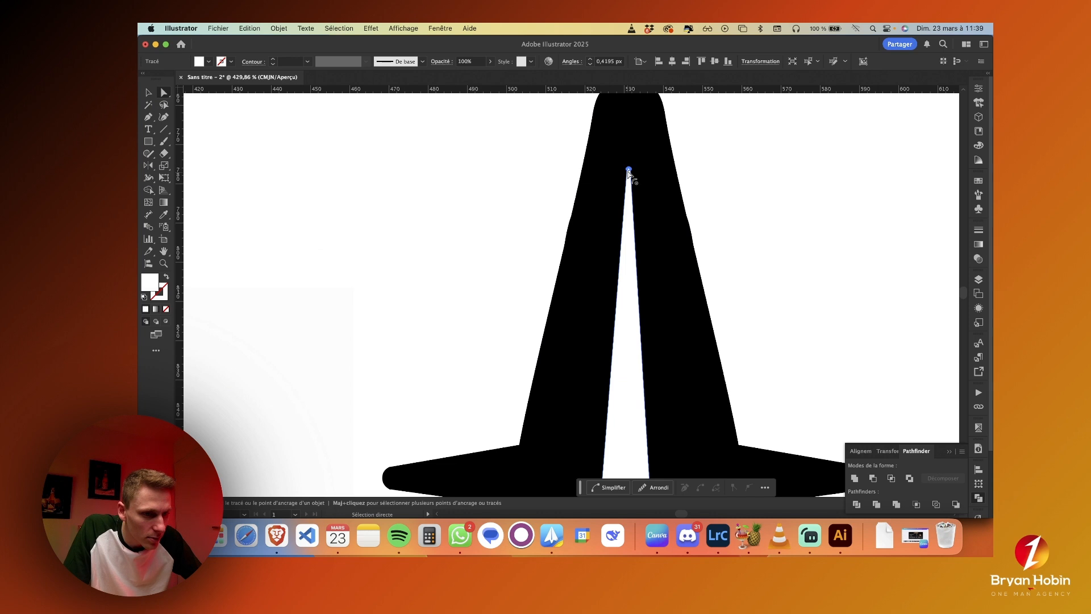
{"action": "left_click", "coordinate": [681, 178], "text": "shift"}
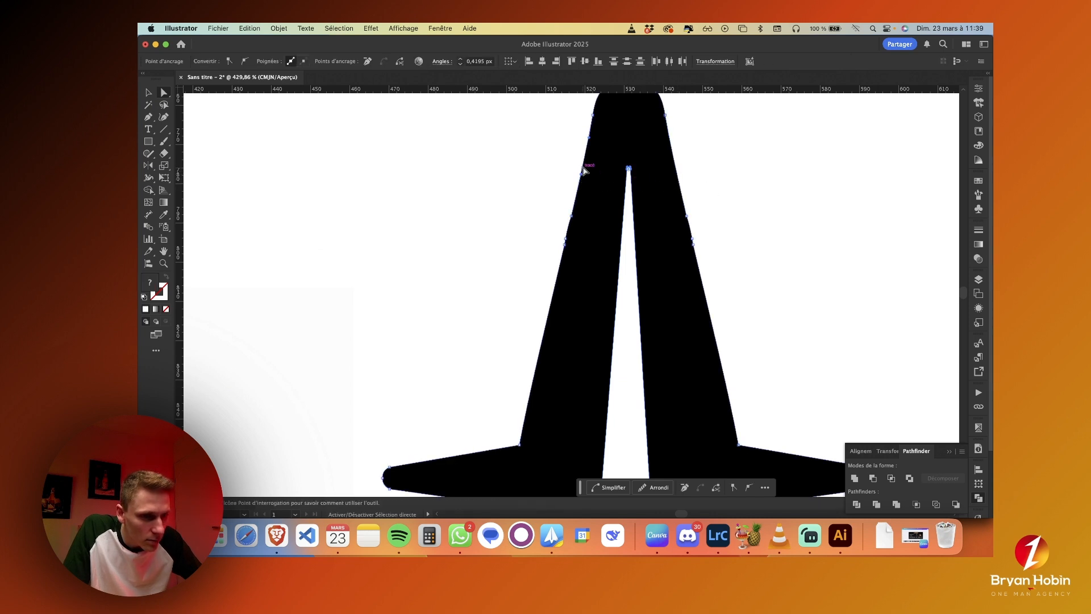
{"action": "left_click", "coordinate": [585, 207], "text": "shift"}
{"action": "scroll", "coordinate": [701, 153], "scroll_direction": "up", "scroll_amount": 3}
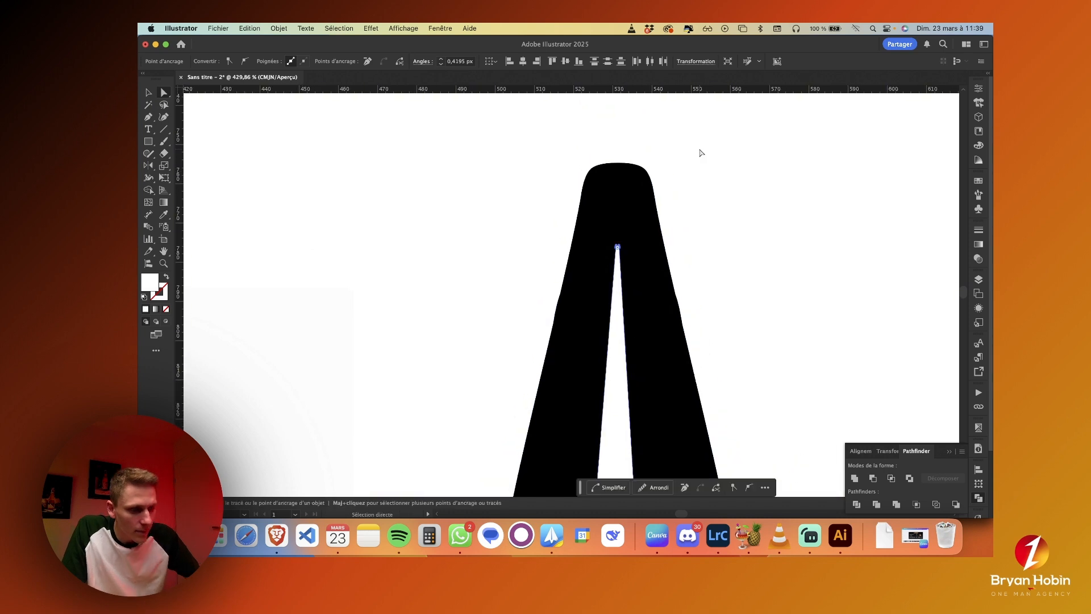
{"action": "key", "text": "shift+Up"}
{"action": "key", "text": "shift+Up"}
{"action": "key", "text": "shift+Up"}
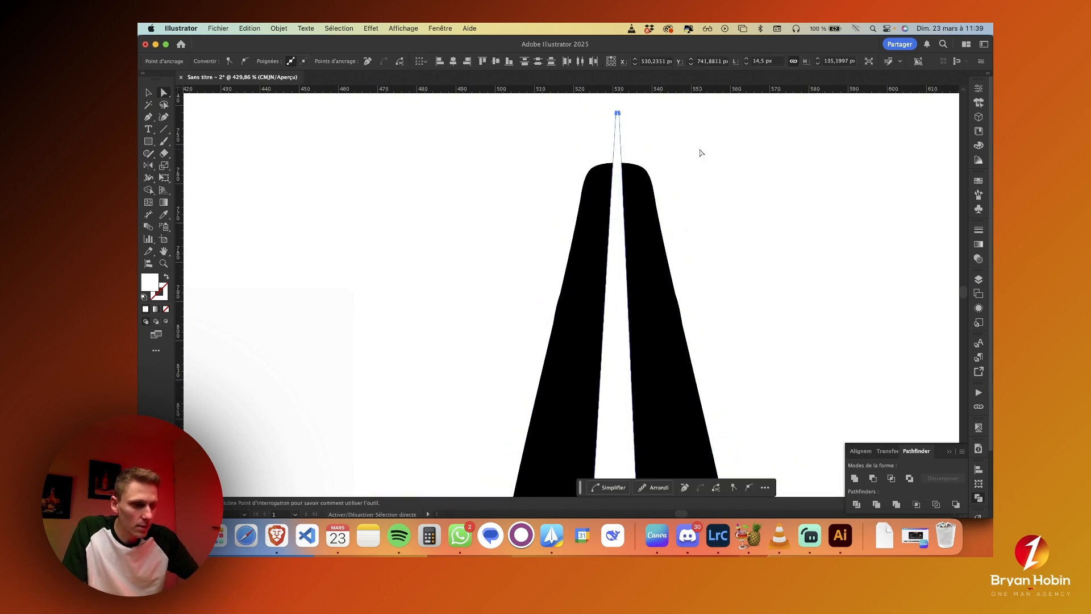
{"action": "scroll", "coordinate": [723, 202], "scroll_direction": "down", "scroll_amount": 5}
{"action": "key", "text": "shift+Up"}
{"action": "scroll", "coordinate": [792, 250], "scroll_direction": "down", "scroll_amount": 3}
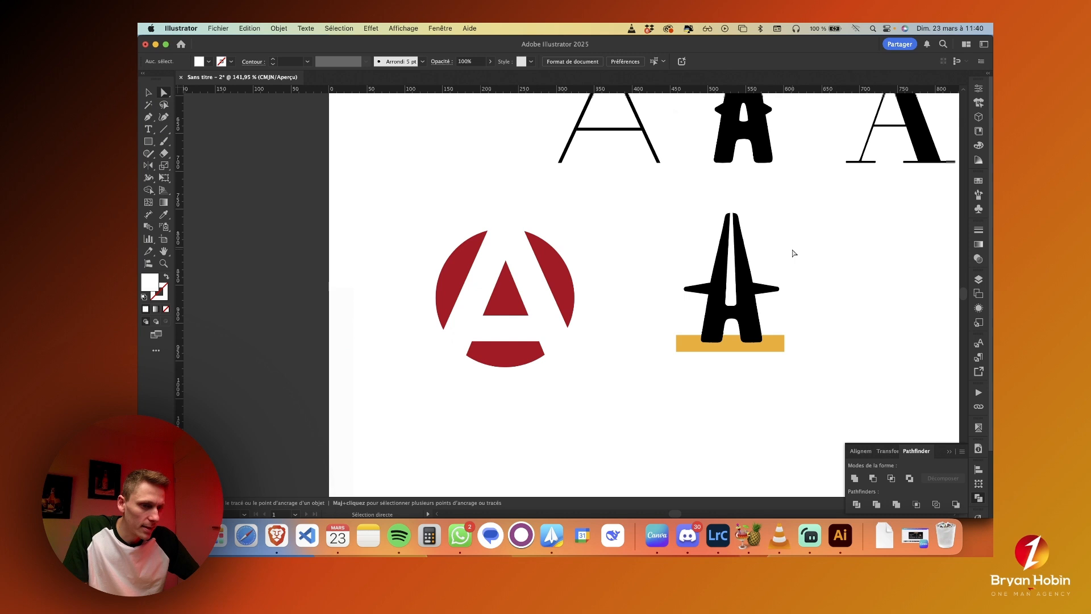
{"action": "key", "text": "v"}
{"action": "left_click", "coordinate": [792, 250]}
- Examine the split A on its orange bar, both beside the red circular mark and close up
{"action": "scroll", "coordinate": [813, 275], "scroll_direction": "right", "scroll_amount": 2}
{"action": "scroll", "coordinate": [813, 275], "scroll_direction": "down", "scroll_amount": 1}
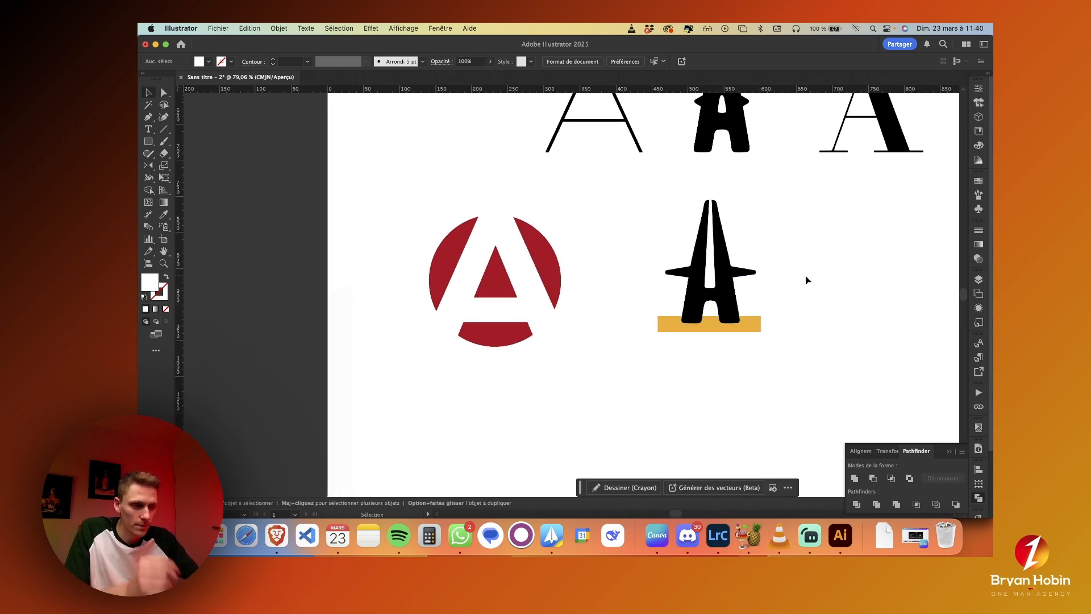
{"action": "scroll", "coordinate": [806, 279], "scroll_direction": "right", "scroll_amount": 2}
{"action": "scroll", "coordinate": [807, 279], "scroll_direction": "down", "scroll_amount": 1}
{"action": "left_click", "coordinate": [726, 306]}
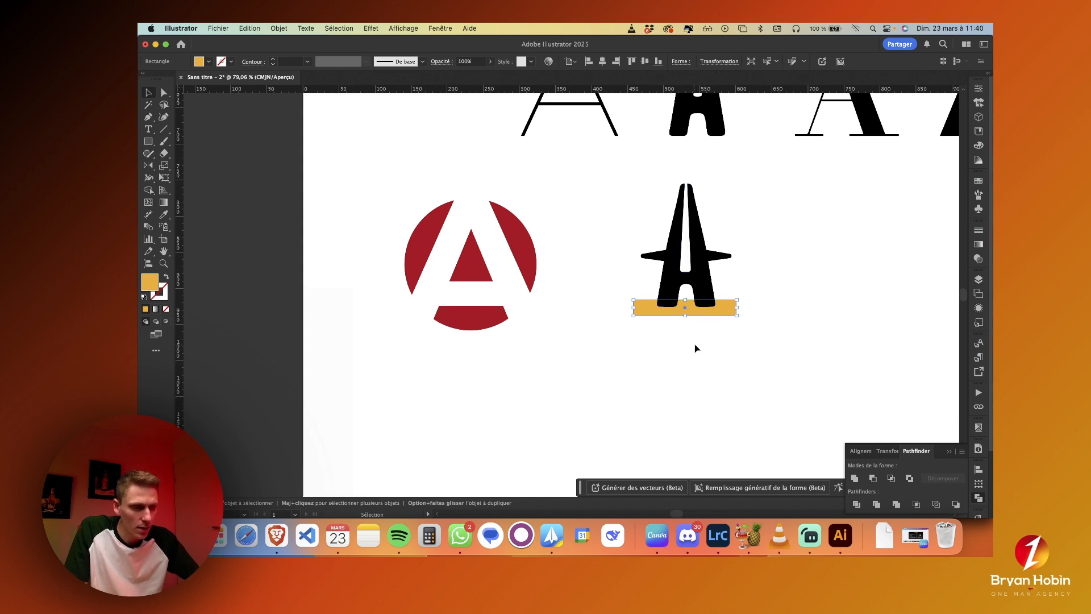
{"action": "scroll", "coordinate": [695, 344], "scroll_direction": "up", "scroll_amount": 4}
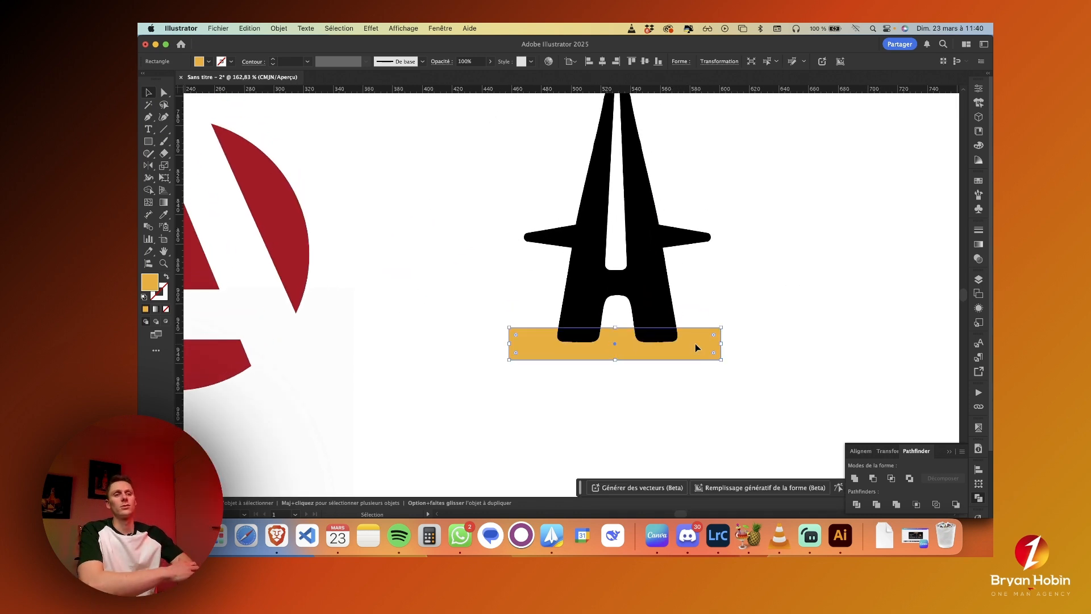
{"action": "scroll", "coordinate": [694, 343], "scroll_direction": "up", "scroll_amount": 2}
{"action": "scroll", "coordinate": [695, 343], "scroll_direction": "right", "scroll_amount": 1}
{"action": "scroll", "coordinate": [625, 212], "scroll_direction": "down", "scroll_amount": 4}
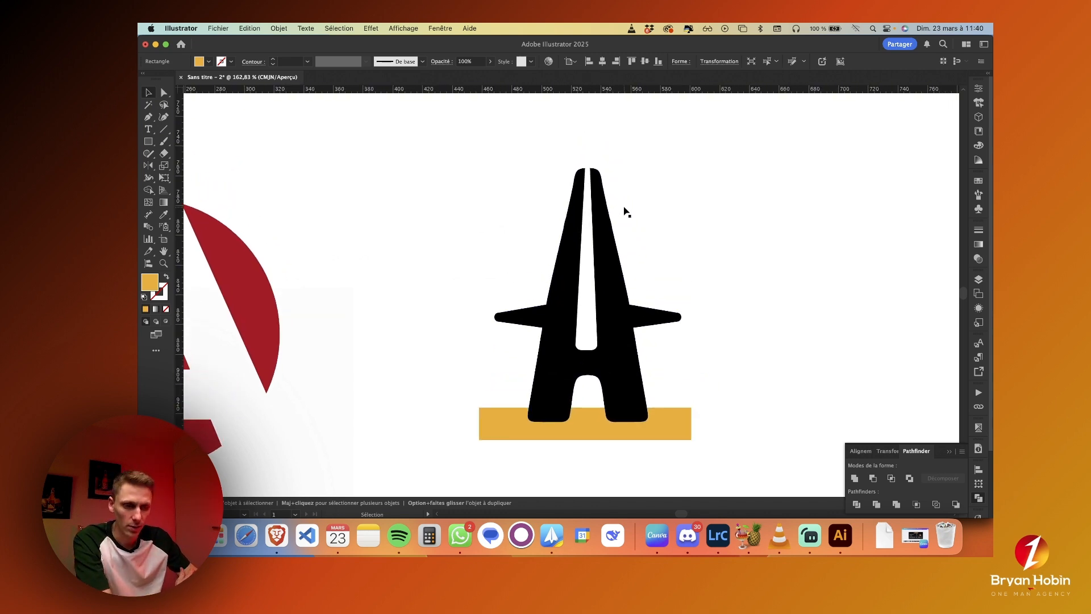
{"action": "key", "text": "a"}
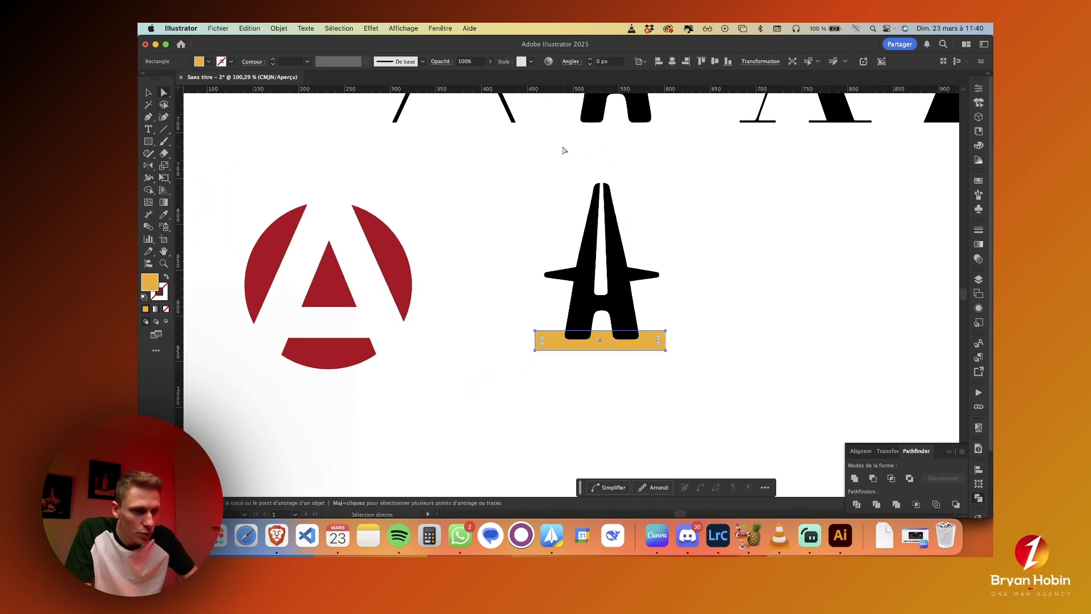
{"action": "left_click_drag", "start_coordinate": [619, 188], "coordinate": [666, 236]}
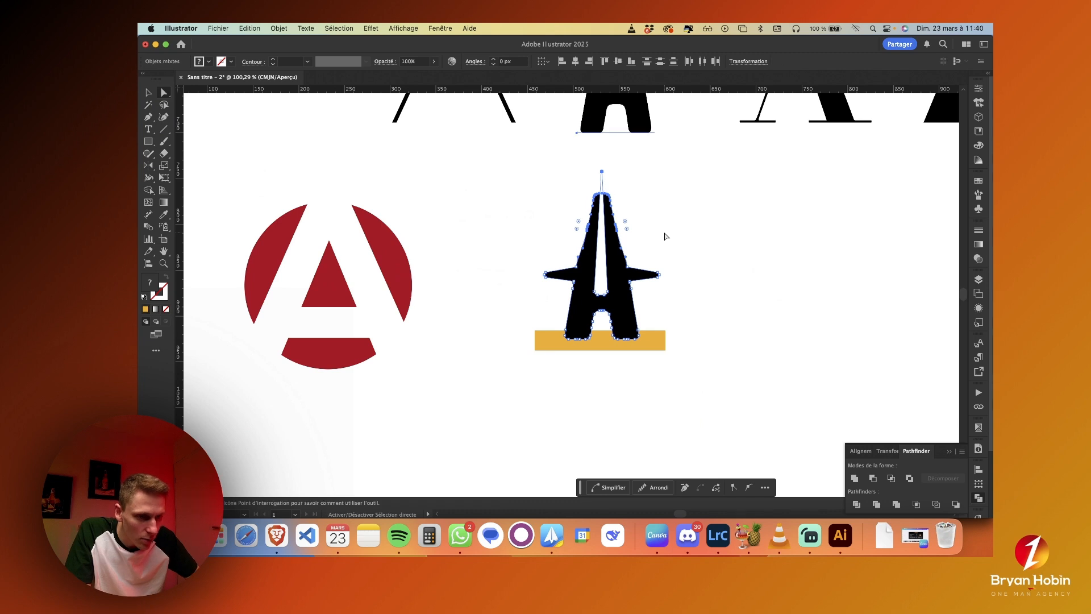
{"action": "left_click", "coordinate": [749, 233]}
{"action": "key", "text": "v"}
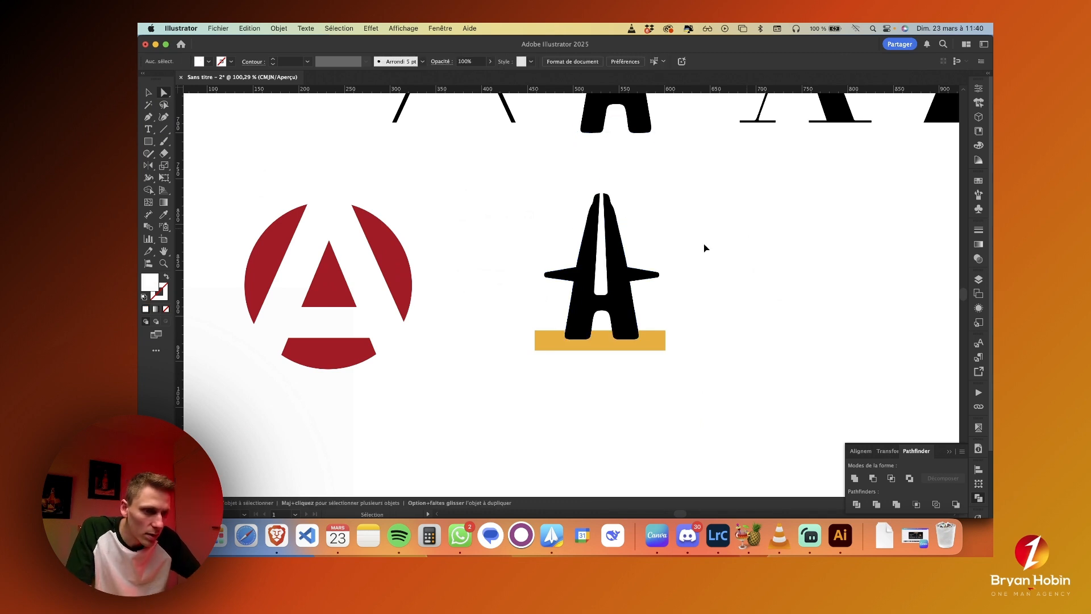
{"action": "key", "text": "a"}
{"action": "key", "text": "super+z"}
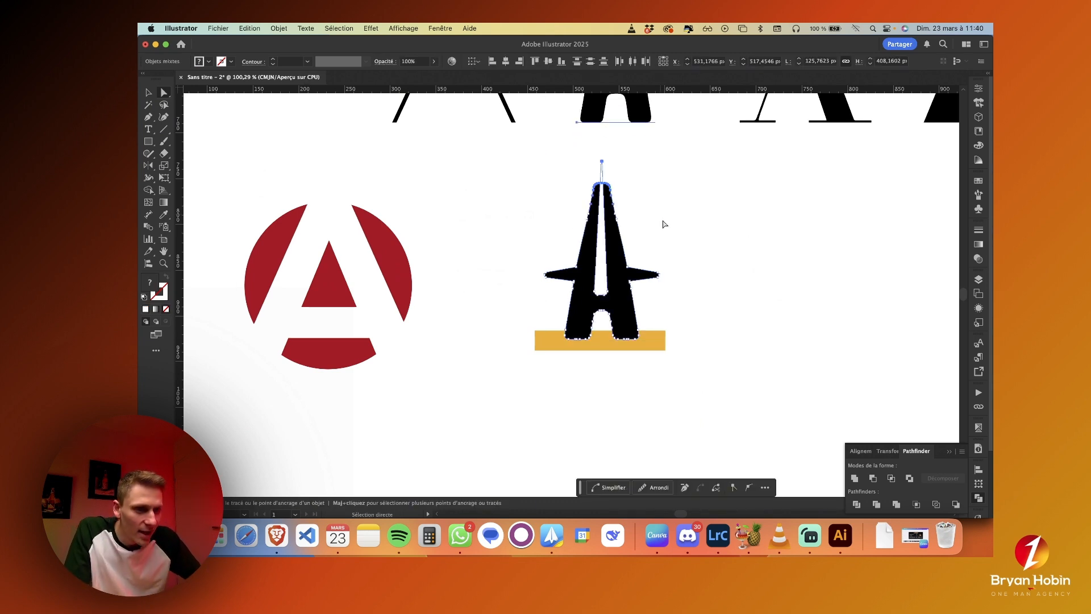
{"action": "key", "text": "super+z"}
- Lower the top points of the black A together with the white slit's tip to shorten the section above the arms
{"action": "left_click_drag", "start_coordinate": [657, 267], "coordinate": [568, 170]}
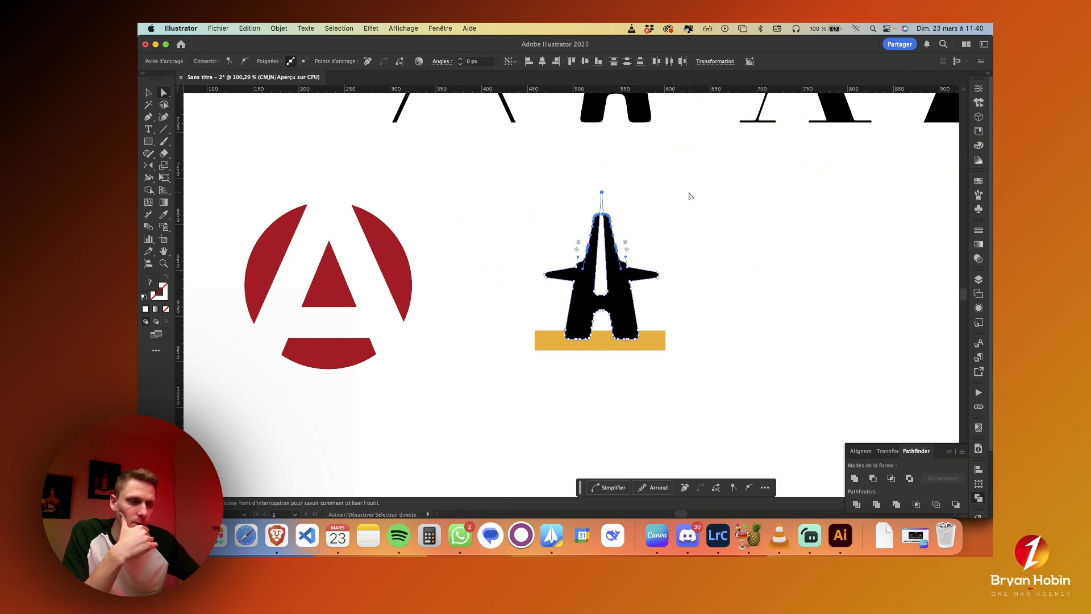
{"action": "key", "text": "Up"}
{"action": "key", "text": "Up"}
{"action": "key", "text": "Up"}
{"action": "key", "text": "Up"}
{"action": "key", "text": "Up"}
{"action": "key", "text": "Up"}
{"action": "key", "text": "Up"}
{"action": "key", "text": "Up"}
{"action": "key", "text": "Up"}
{"action": "key", "text": "Up"}
{"action": "key", "text": "Up"}
{"action": "key", "text": "Up"}
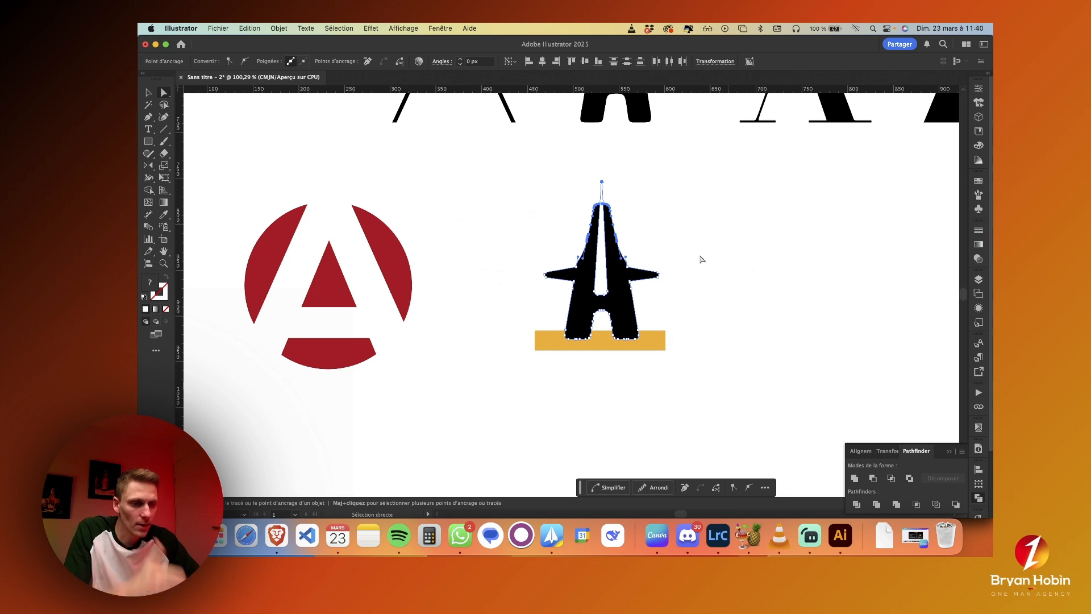
{"action": "left_click", "coordinate": [724, 237]}
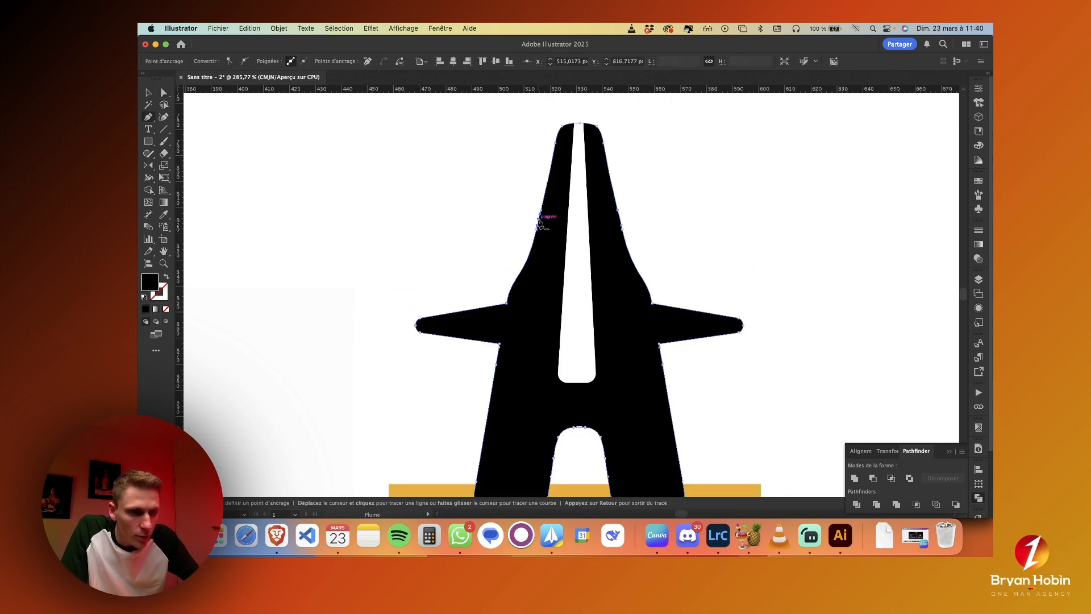
- Delete the extra anchor points along both slanted sides and at the upper shoulders of the black A
{"action": "key", "text": "minus"}
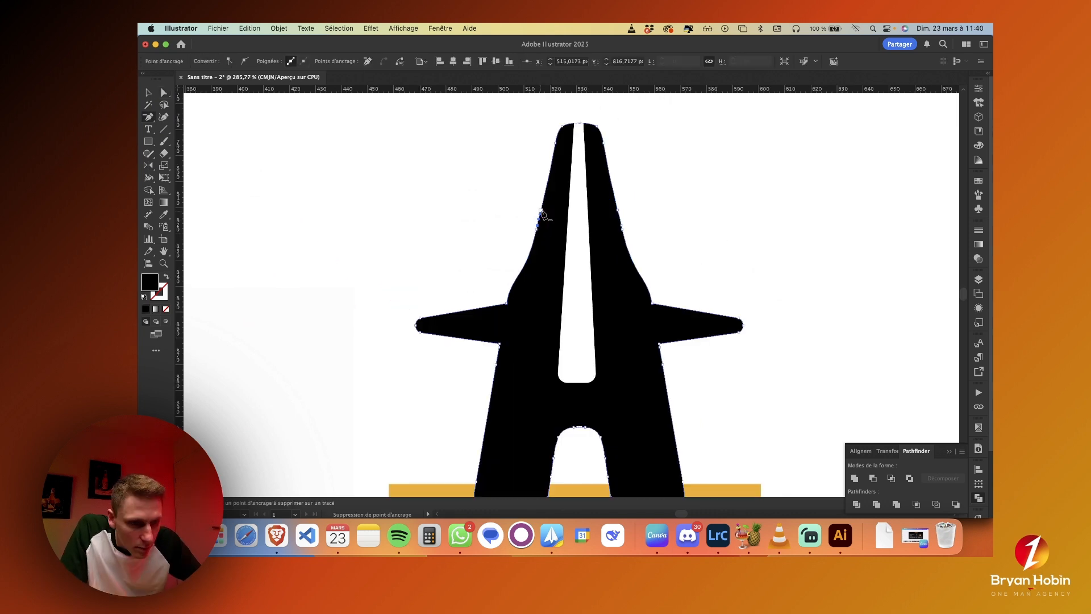
{"action": "left_click", "coordinate": [540, 212]}
{"action": "left_click", "coordinate": [538, 227]}
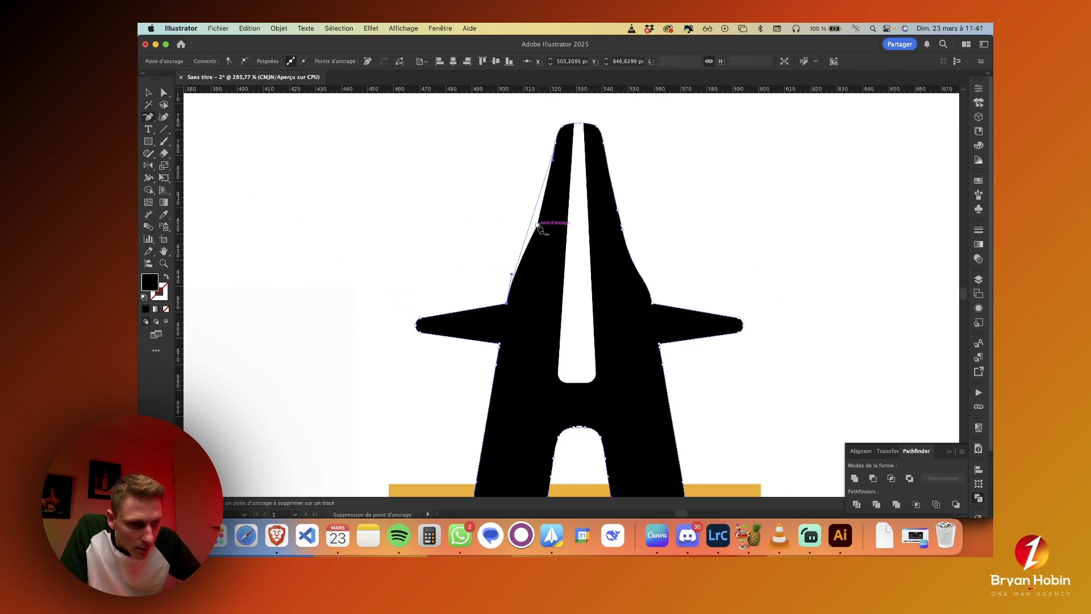
{"action": "left_click", "coordinate": [622, 229]}
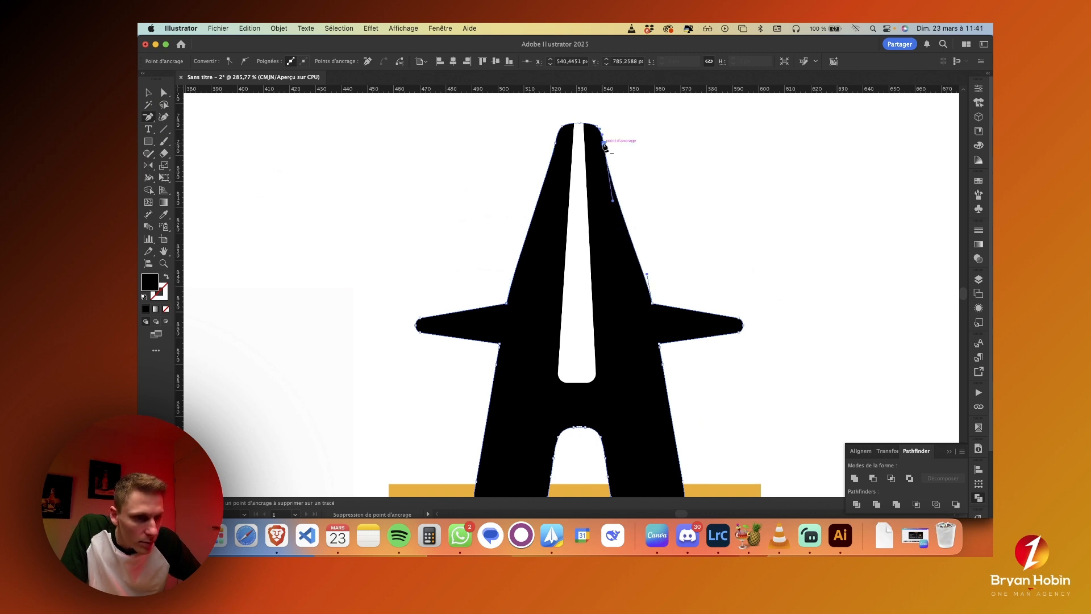
{"action": "left_click", "coordinate": [604, 143]}
{"action": "left_click", "coordinate": [557, 146]}
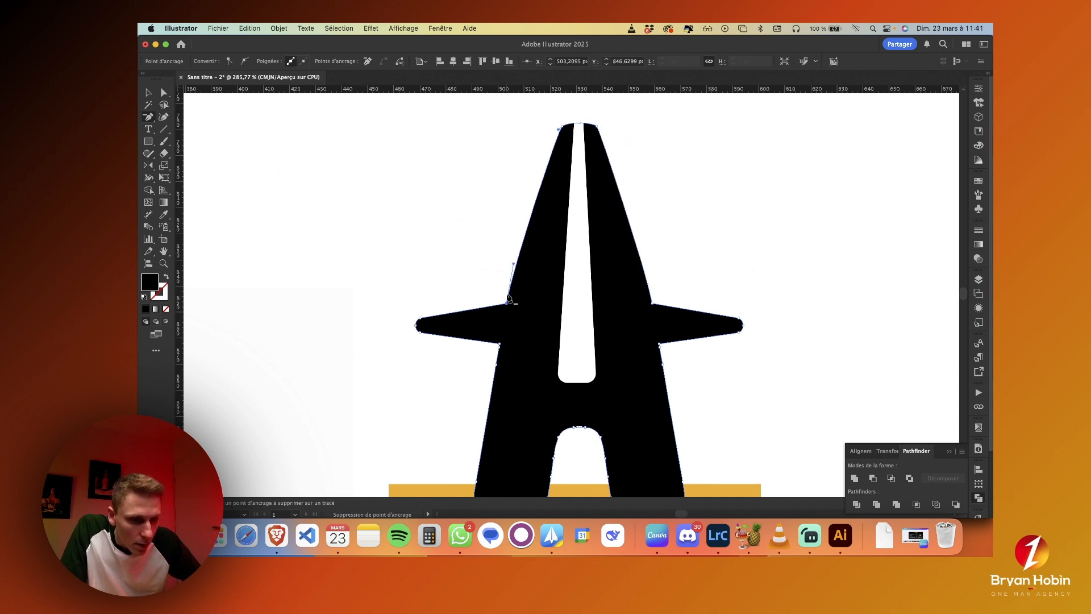
- Adjust the curve handles just above both side arms to straighten the A's upper edges
{"action": "key", "text": "a"}
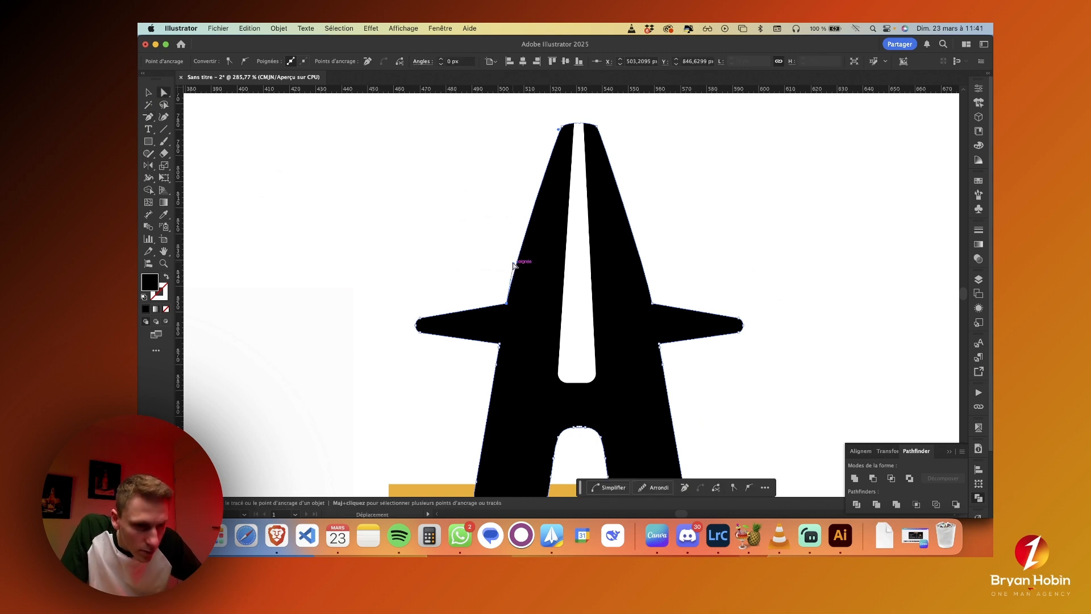
{"action": "scroll", "coordinate": [514, 273], "scroll_direction": "down", "scroll_amount": 3}
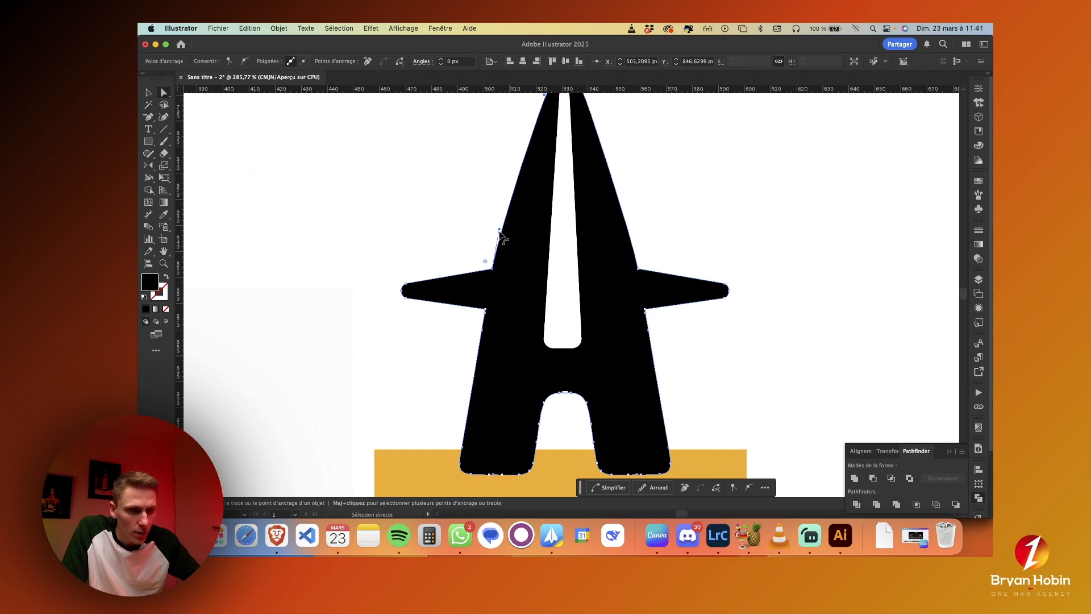
{"action": "left_click_drag", "start_coordinate": [500, 231], "coordinate": [505, 233]}
{"action": "left_click", "coordinate": [636, 269]}
{"action": "left_click_drag", "start_coordinate": [630, 239], "coordinate": [628, 238]}
{"action": "left_click", "coordinate": [676, 242]}
- Fine-tune the corner points where the upper edges meet the side arms, shifting the left one slightly inward
{"action": "scroll", "coordinate": [676, 242], "scroll_direction": "down", "scroll_amount": 5}
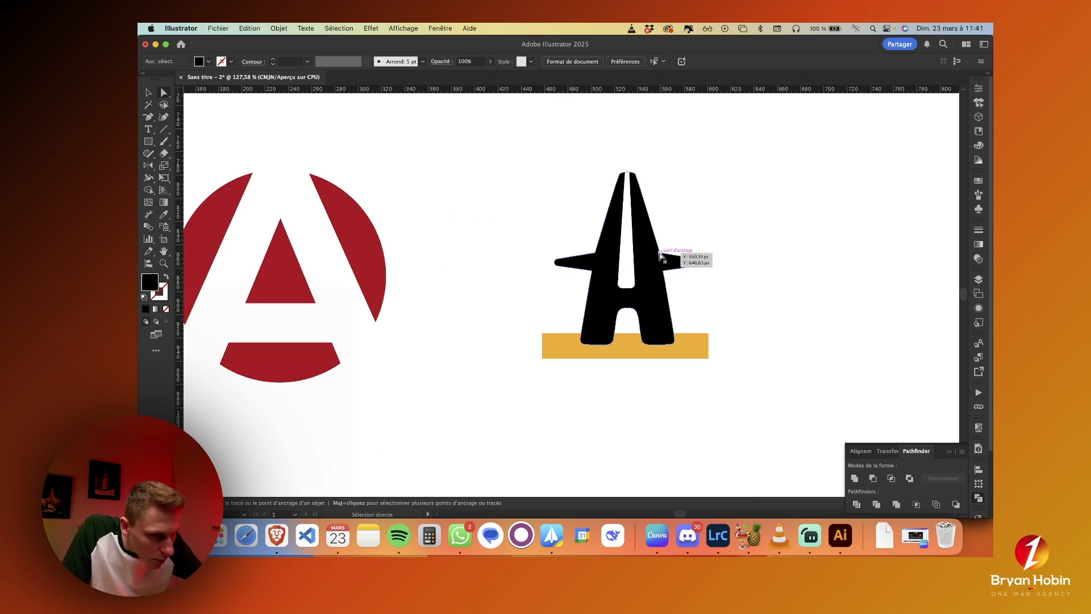
{"action": "scroll", "coordinate": [660, 256], "scroll_direction": "up", "scroll_amount": 5}
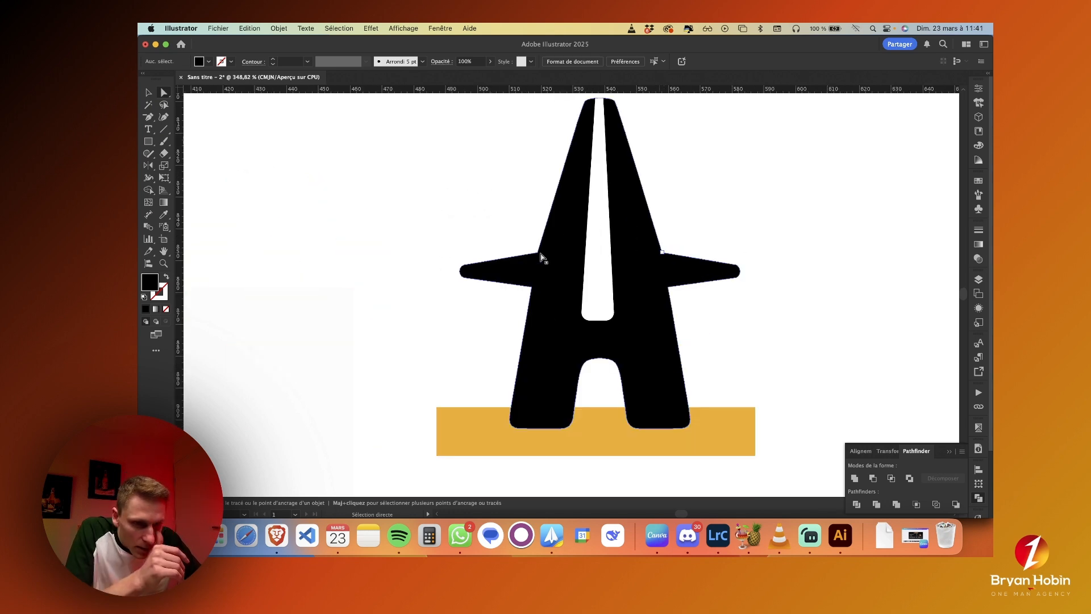
{"action": "left_click", "coordinate": [537, 255]}
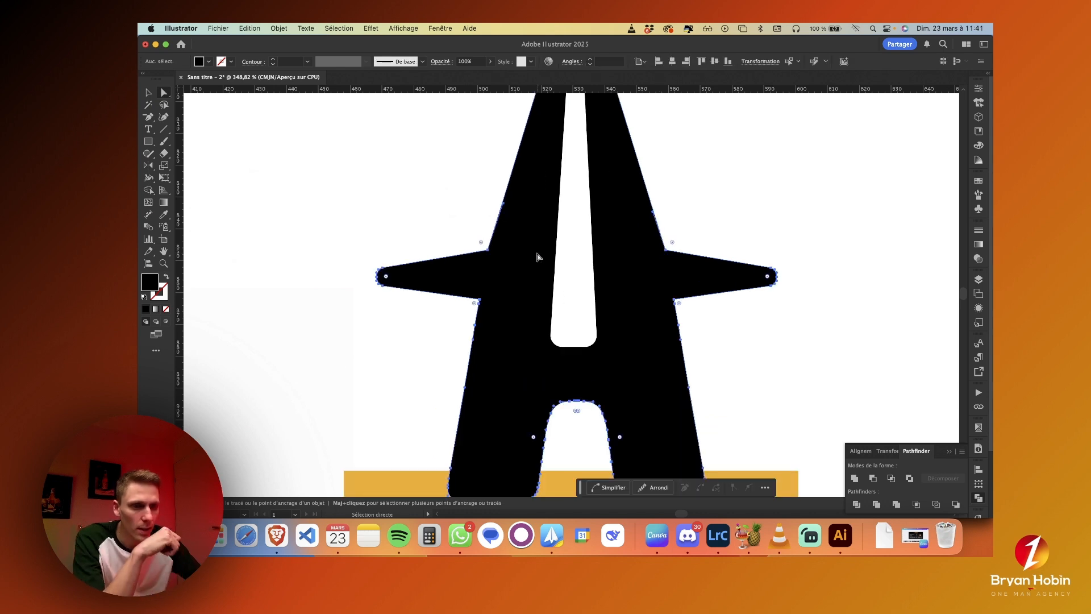
{"action": "left_click_drag", "start_coordinate": [523, 248], "coordinate": [488, 250]}
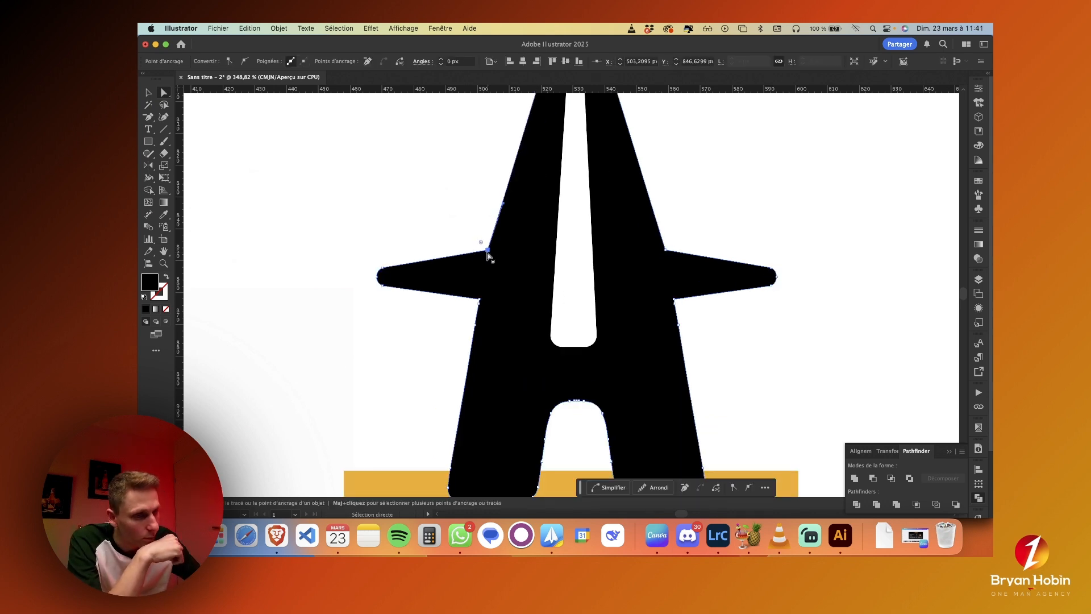
{"action": "left_click", "coordinate": [664, 250]}
{"action": "left_click_drag", "start_coordinate": [666, 251], "coordinate": [667, 252]}
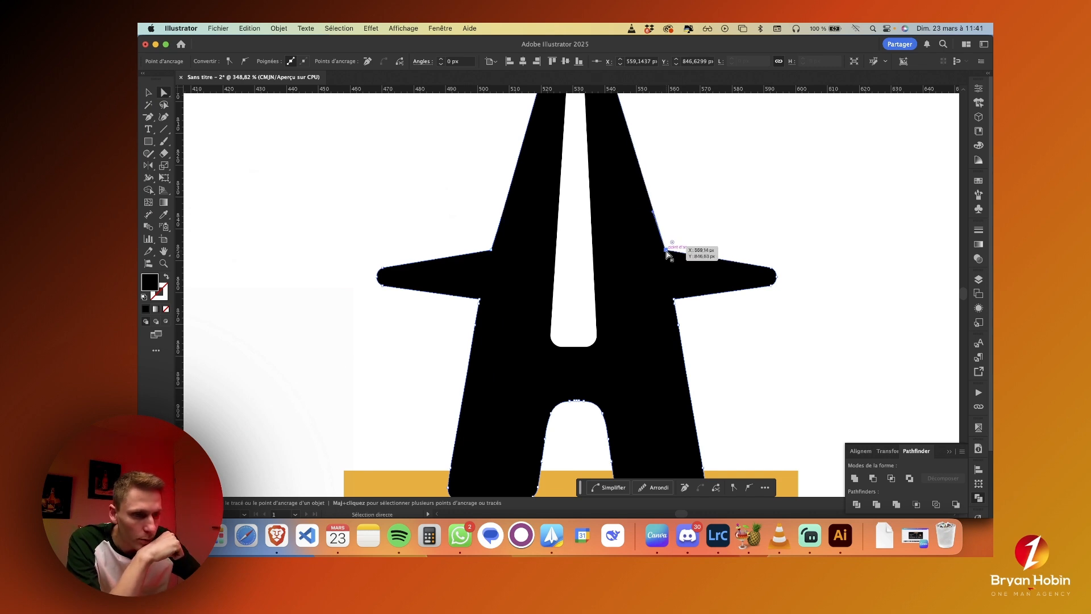
{"action": "key", "text": "shift+super+a"}
- Make the orange bar taller by raising its upper edge over the lower legs of the A
{"action": "scroll", "coordinate": [739, 273], "scroll_direction": "down", "scroll_amount": 10}
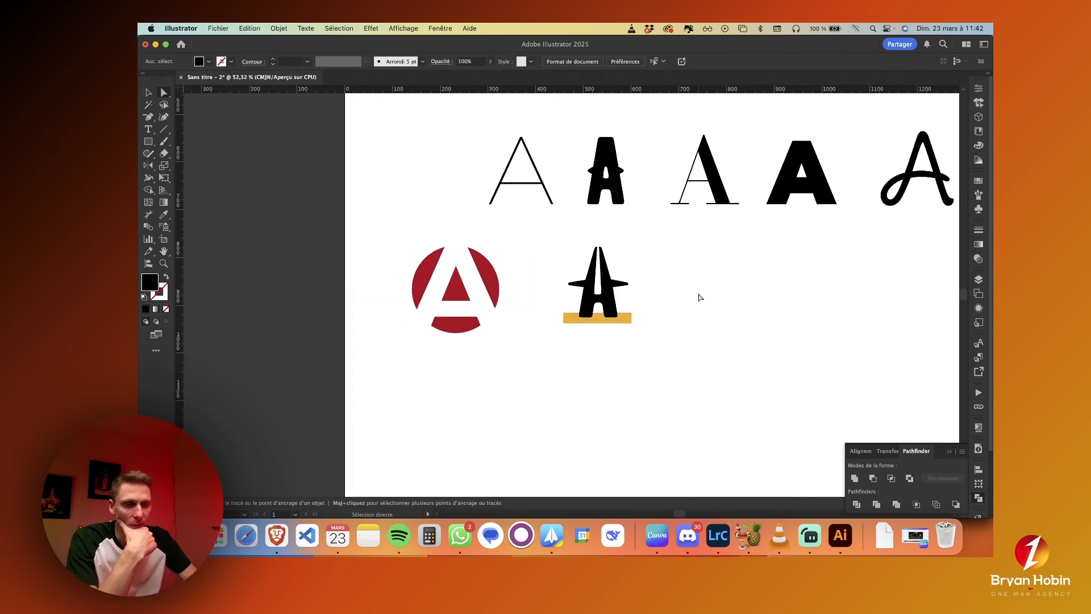
{"action": "scroll", "coordinate": [694, 305], "scroll_direction": "right", "scroll_amount": 2}
{"action": "scroll", "coordinate": [693, 304], "scroll_direction": "down", "scroll_amount": 1}
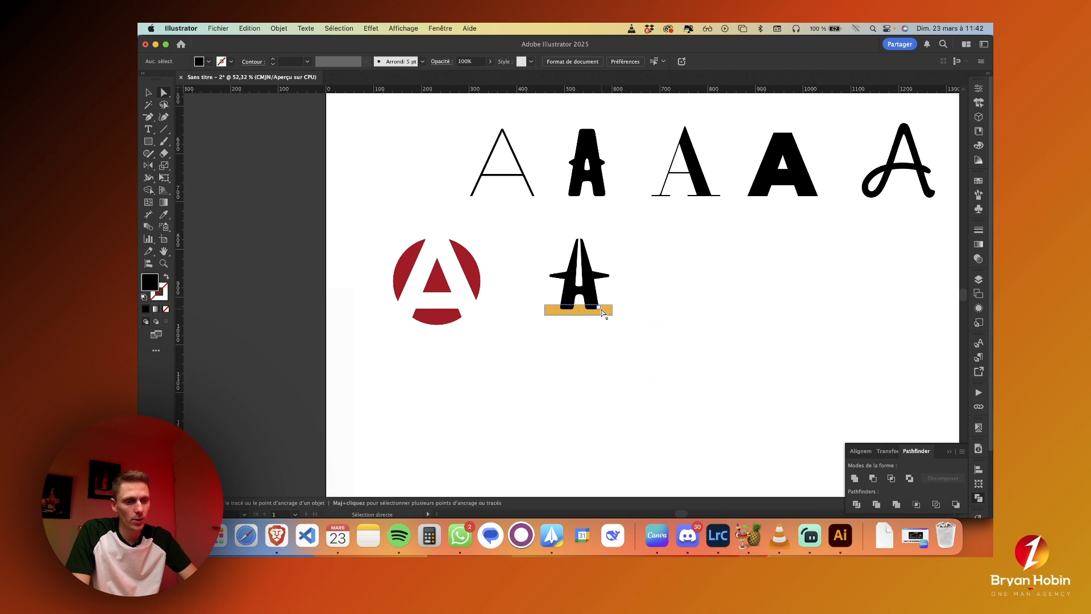
{"action": "scroll", "coordinate": [602, 312], "scroll_direction": "right", "scroll_amount": 2}
{"action": "scroll", "coordinate": [603, 312], "scroll_direction": "down", "scroll_amount": 1}
{"action": "key", "text": "v"}
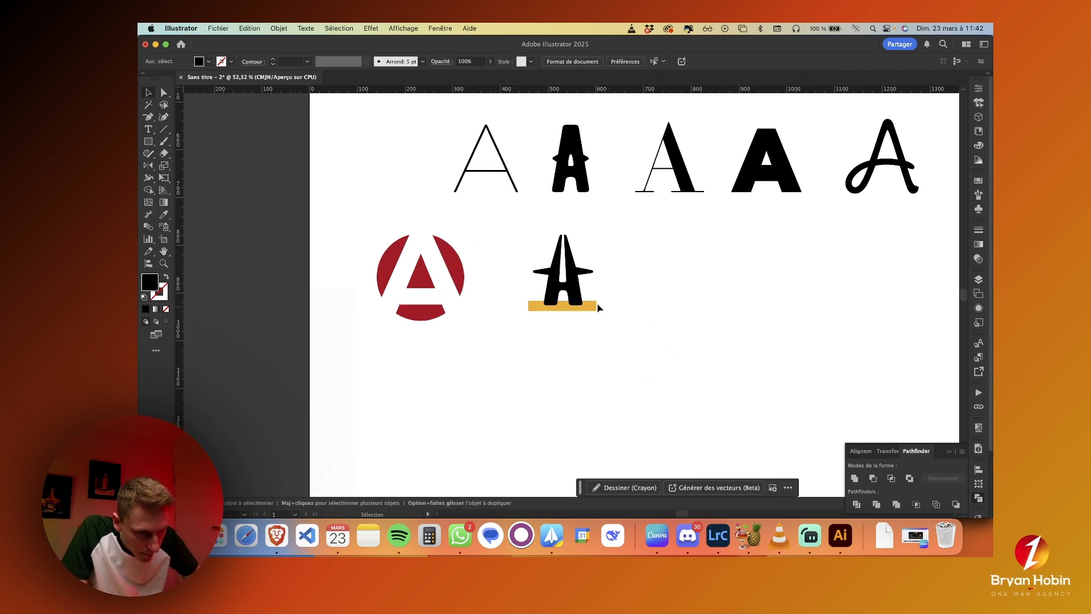
{"action": "left_click", "coordinate": [598, 308]}
{"action": "left_click_drag", "start_coordinate": [564, 299], "coordinate": [565, 289]}
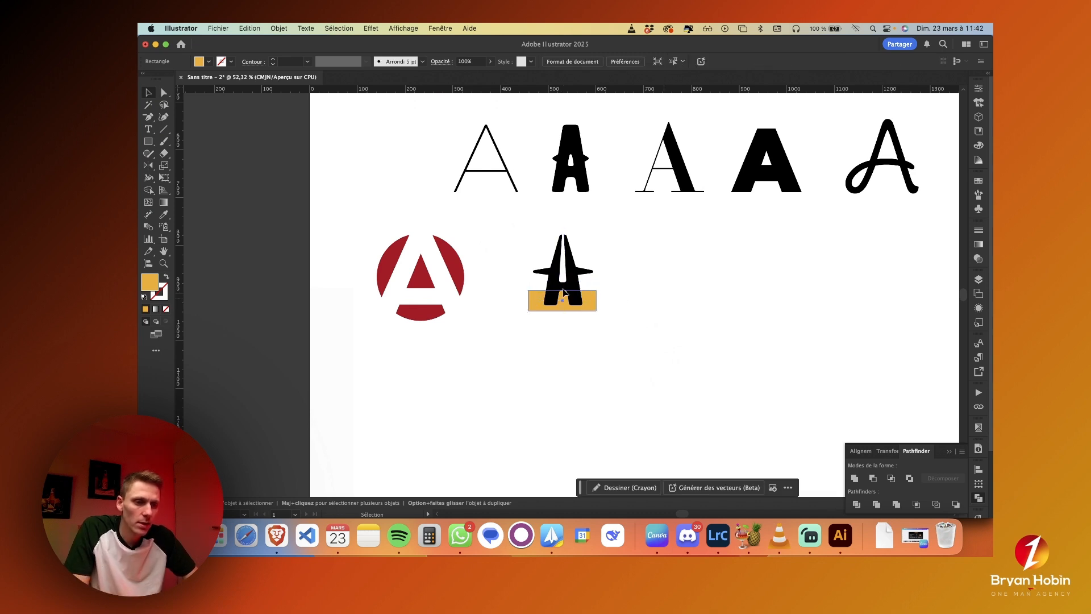
- Adjust the orange bar's upper edge over the black A's legs and shift the bar slightly to centre it on the letter
{"action": "scroll", "coordinate": [632, 291], "scroll_direction": "up", "scroll_amount": 5}
{"action": "left_click_drag", "start_coordinate": [485, 290], "coordinate": [486, 283]}
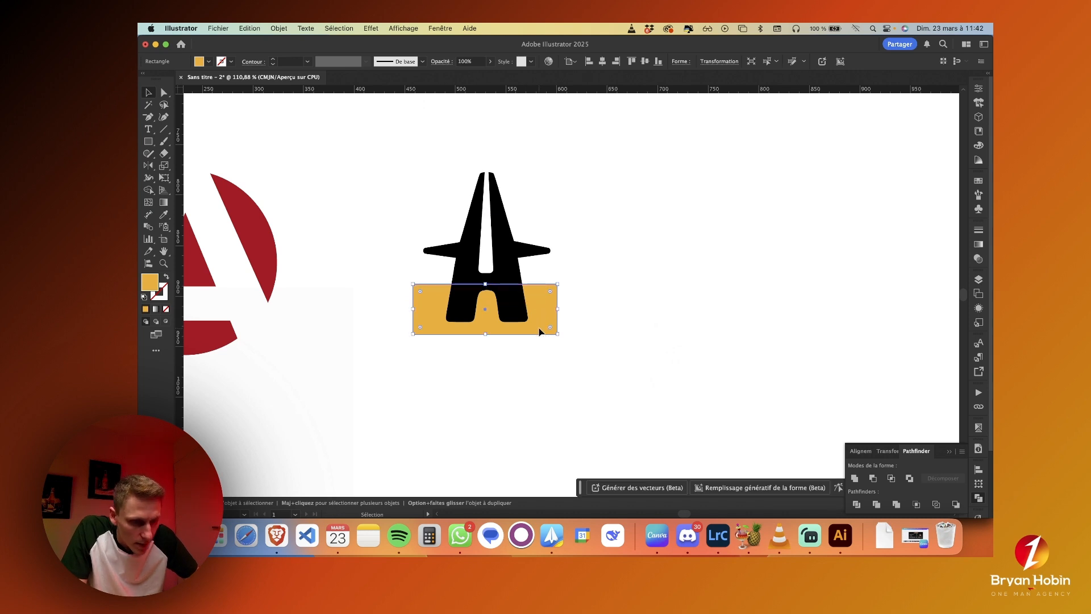
{"action": "left_click_drag", "start_coordinate": [541, 331], "coordinate": [543, 331]}
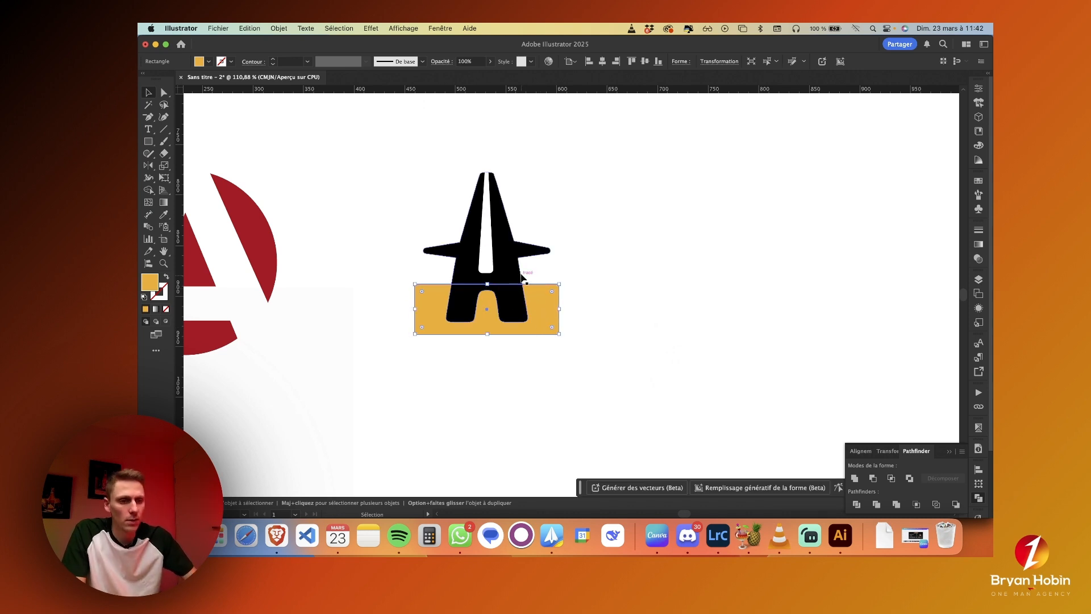
- Add an anchor point midway along the orange bar's upper edge and raise both upper corners to form a shallow V
{"action": "key", "text": "a"}
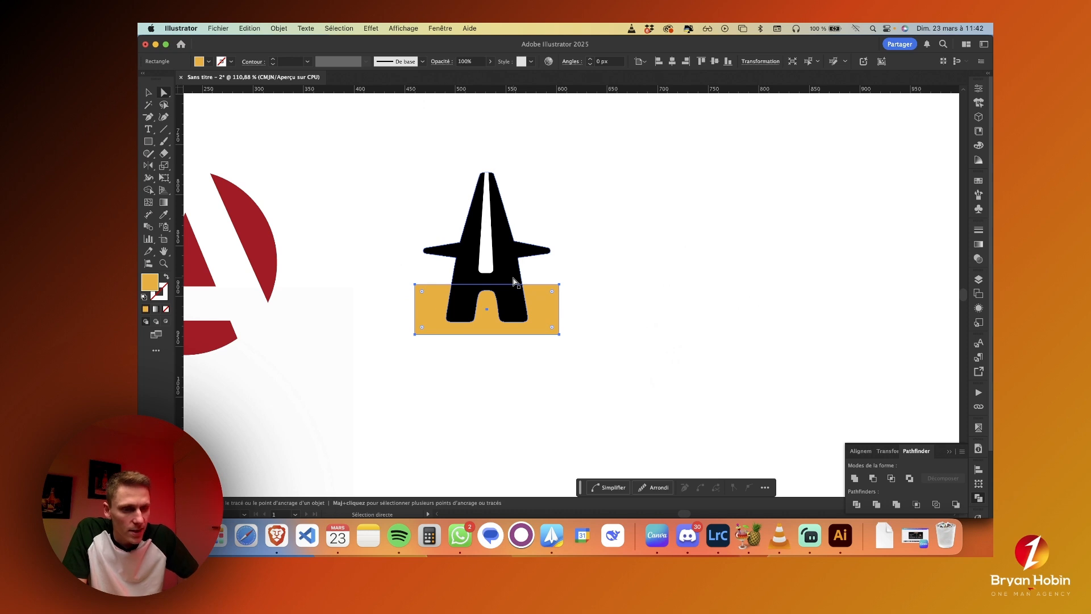
{"action": "key", "text": "plus"}
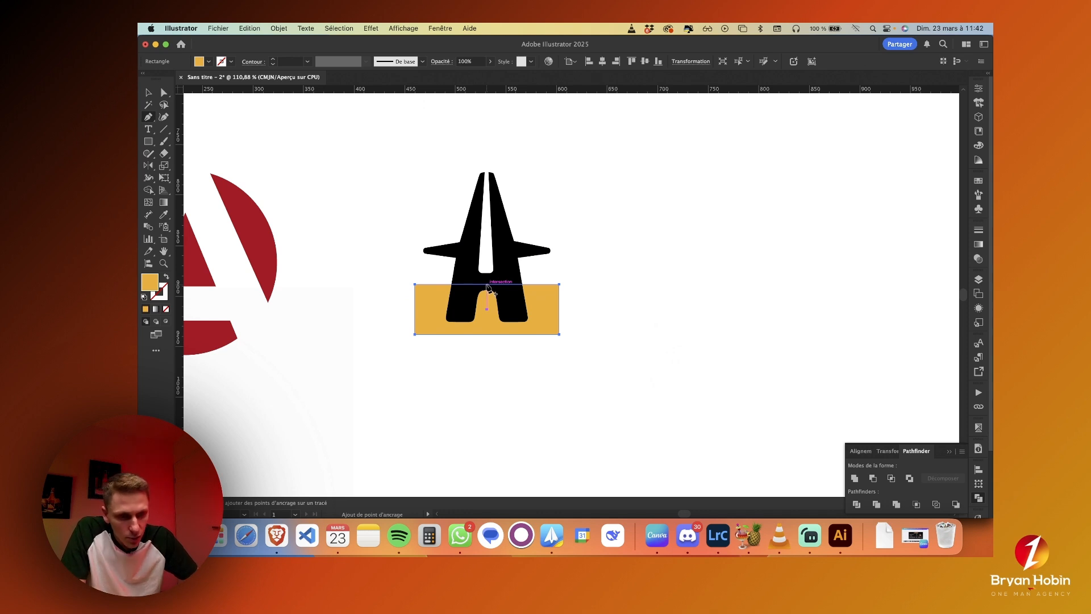
{"action": "left_click", "coordinate": [487, 284]}
{"action": "key", "text": "a"}
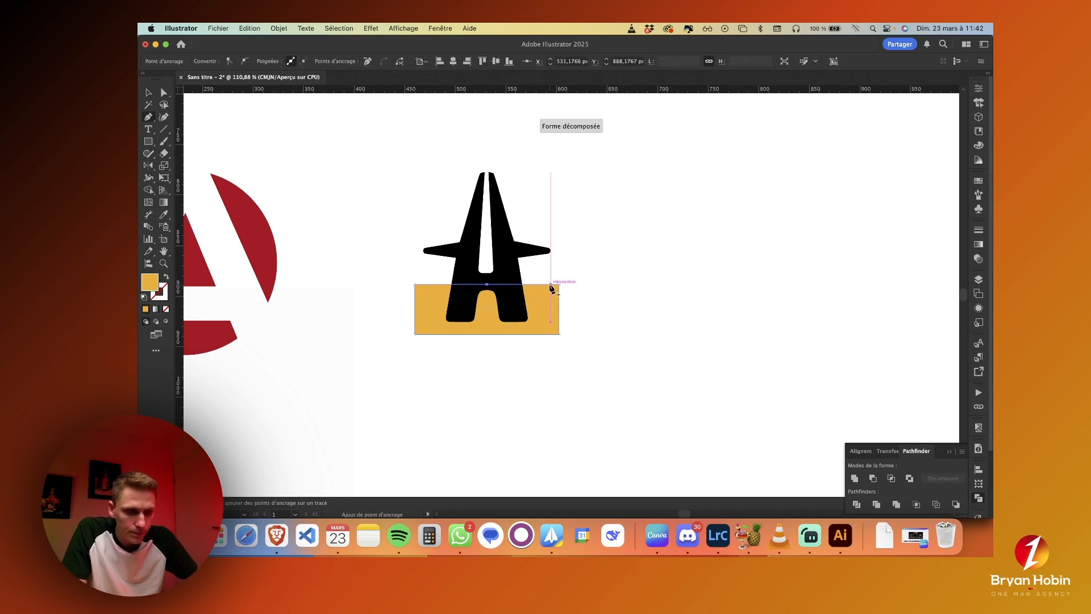
{"action": "left_click", "coordinate": [415, 284], "text": "shift"}
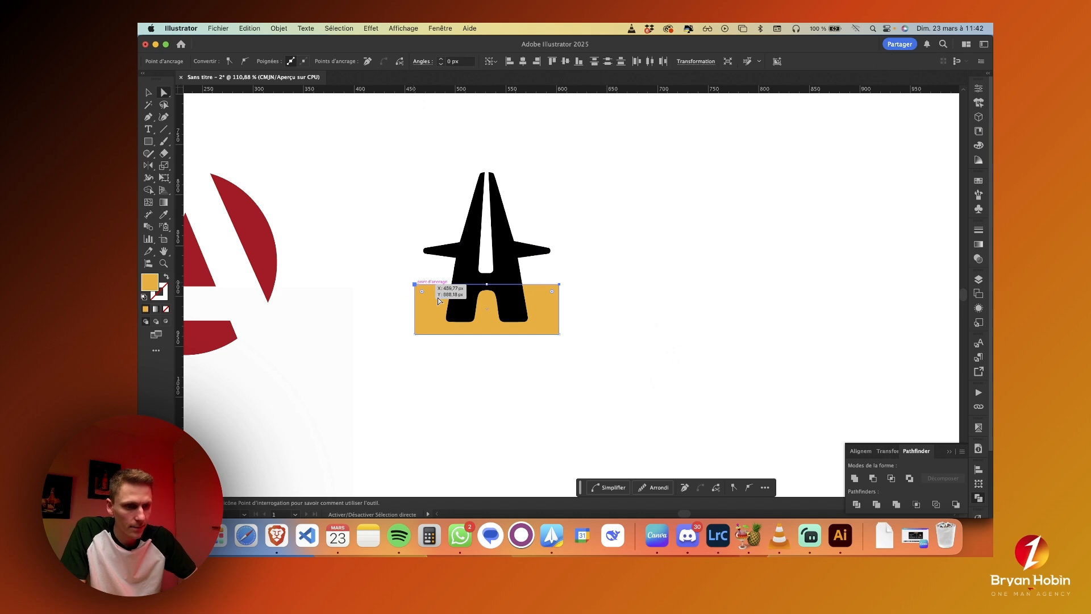
{"action": "left_click_drag", "start_coordinate": [439, 301], "coordinate": [560, 288]}
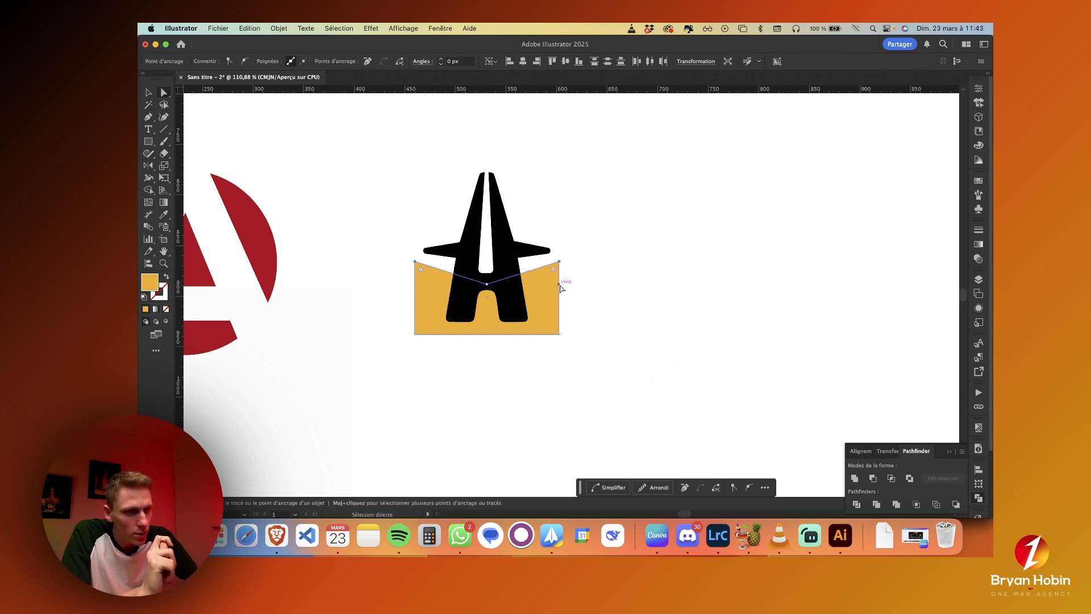
- Round the orange shape's two upper corners by about 10 px and give its two lower corners a larger radius
{"action": "left_click_drag", "start_coordinate": [554, 272], "coordinate": [549, 278]}
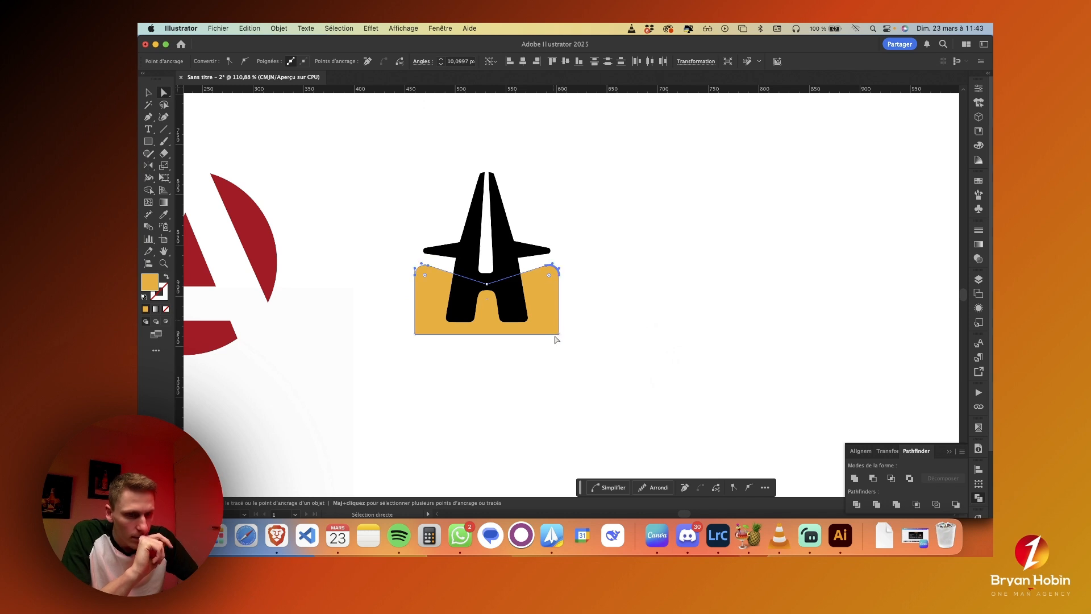
{"action": "left_click_drag", "start_coordinate": [558, 334], "coordinate": [448, 318]}
{"action": "left_click", "coordinate": [471, 398]}
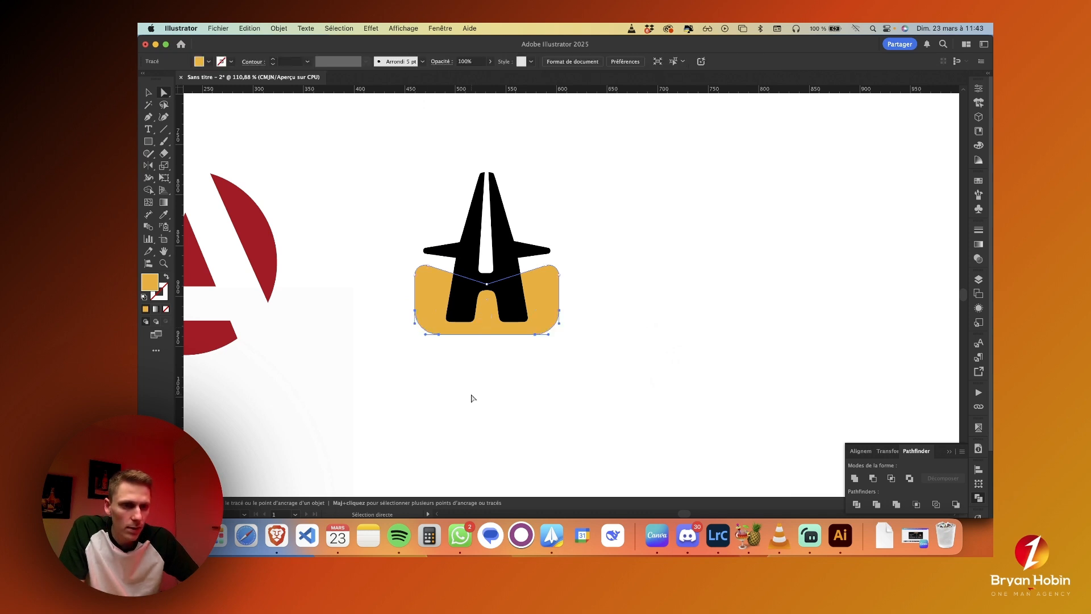
- Scale the orange shape up slightly from its centre, keeping it centred behind the black A
{"action": "scroll", "coordinate": [471, 398], "scroll_direction": "down", "scroll_amount": 3}
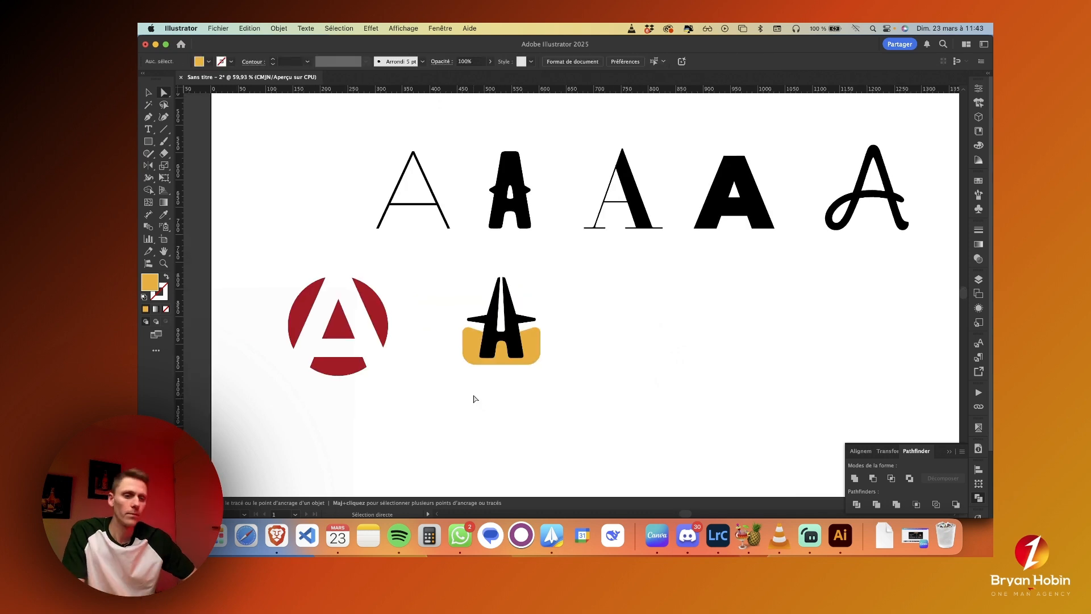
{"action": "scroll", "coordinate": [472, 397], "scroll_direction": "down", "scroll_amount": 2}
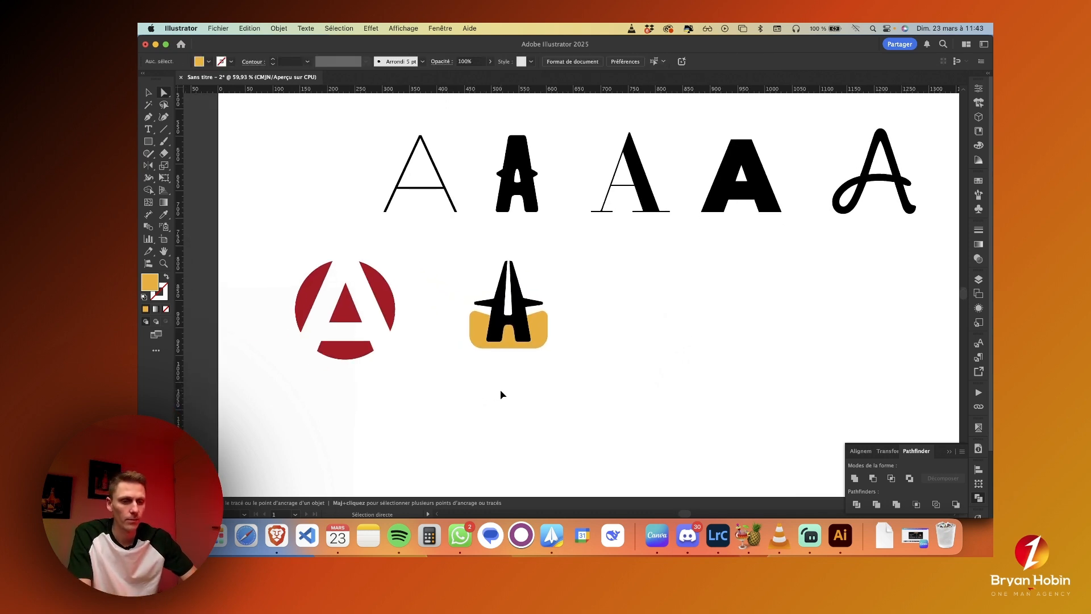
{"action": "key", "text": "v"}
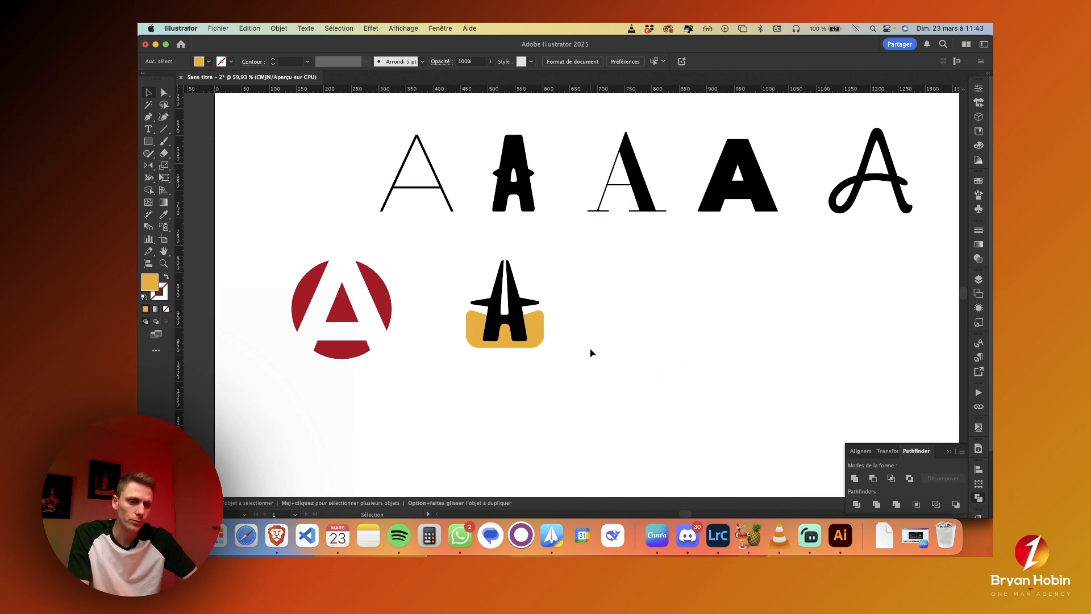
{"action": "scroll", "coordinate": [590, 349], "scroll_direction": "right", "scroll_amount": 2}
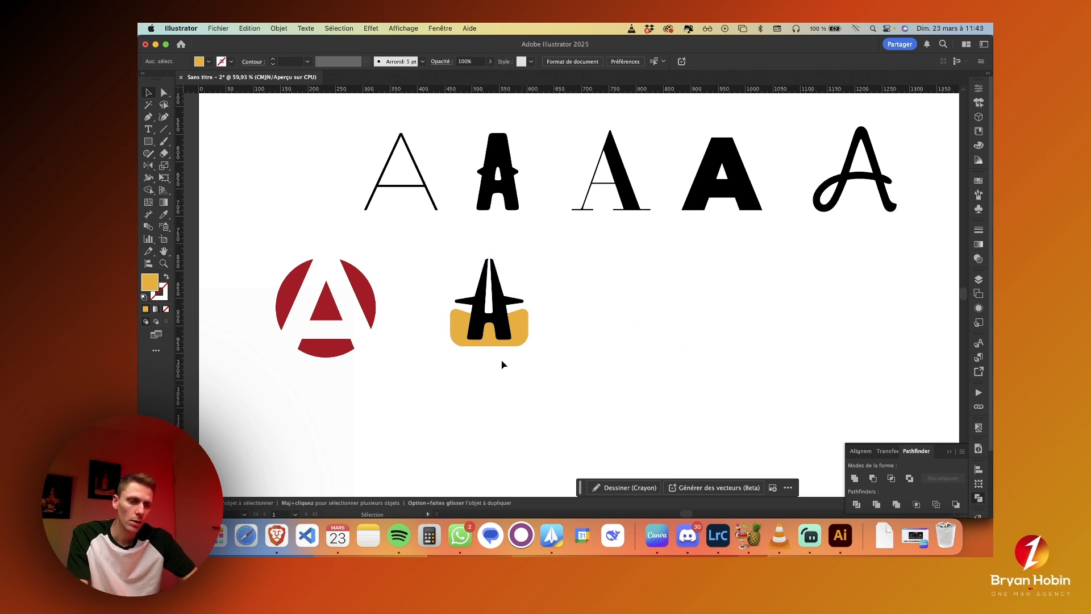
{"action": "left_click", "coordinate": [527, 346]}
{"action": "left_click", "coordinate": [527, 346]}
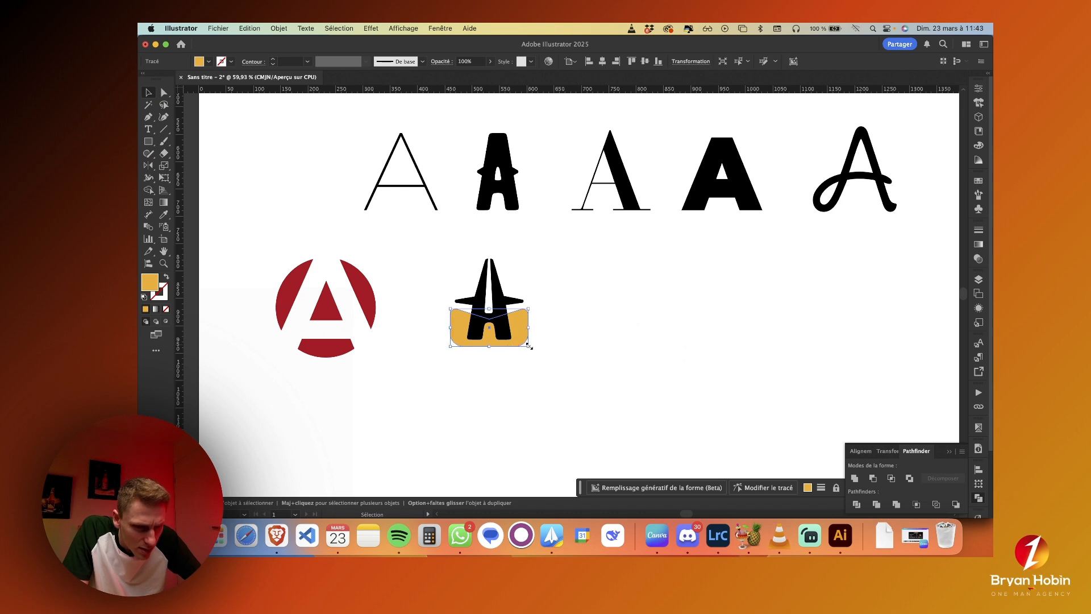
{"action": "left_click_drag", "start_coordinate": [528, 348], "coordinate": [532, 350]}
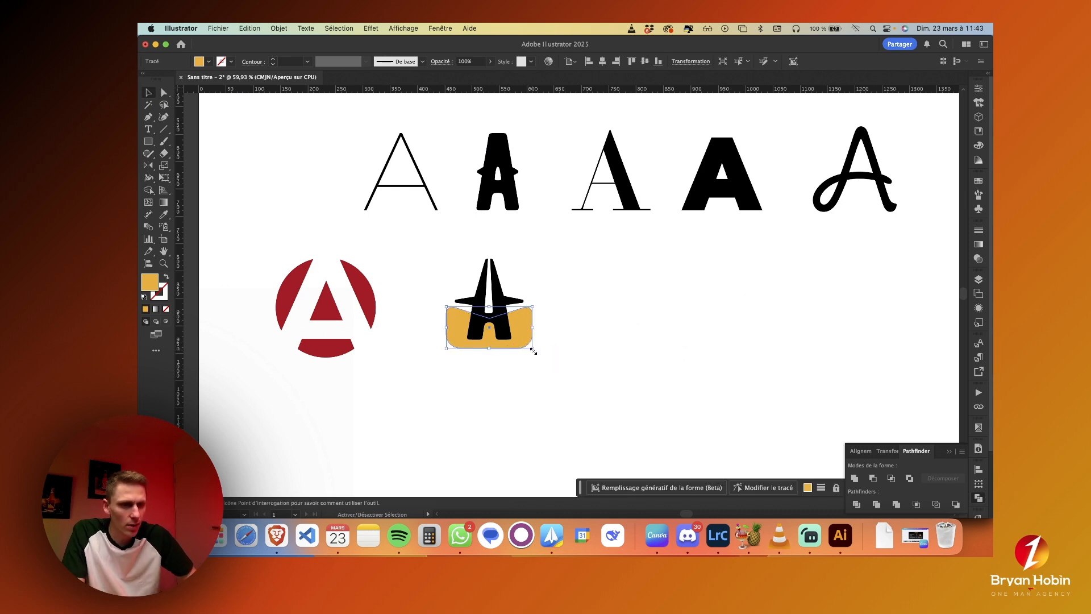
{"action": "left_click", "coordinate": [583, 367]}
{"action": "scroll", "coordinate": [582, 366], "scroll_direction": "down", "scroll_amount": 1}
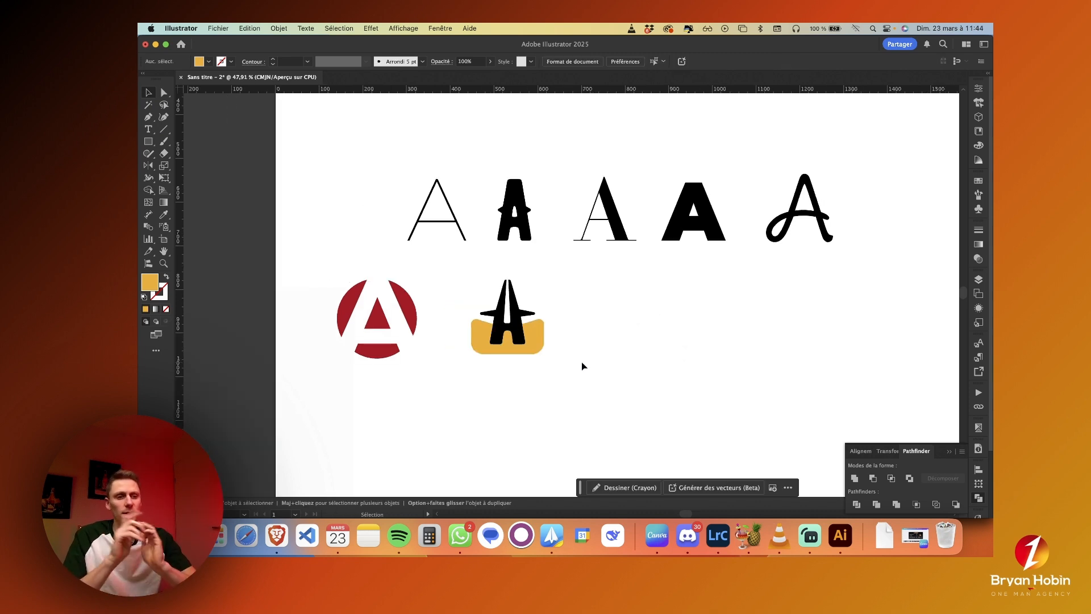
- Duplicate the Didot Bold A into the second row, beside the black and orange logo
{"action": "left_click", "coordinate": [616, 230]}
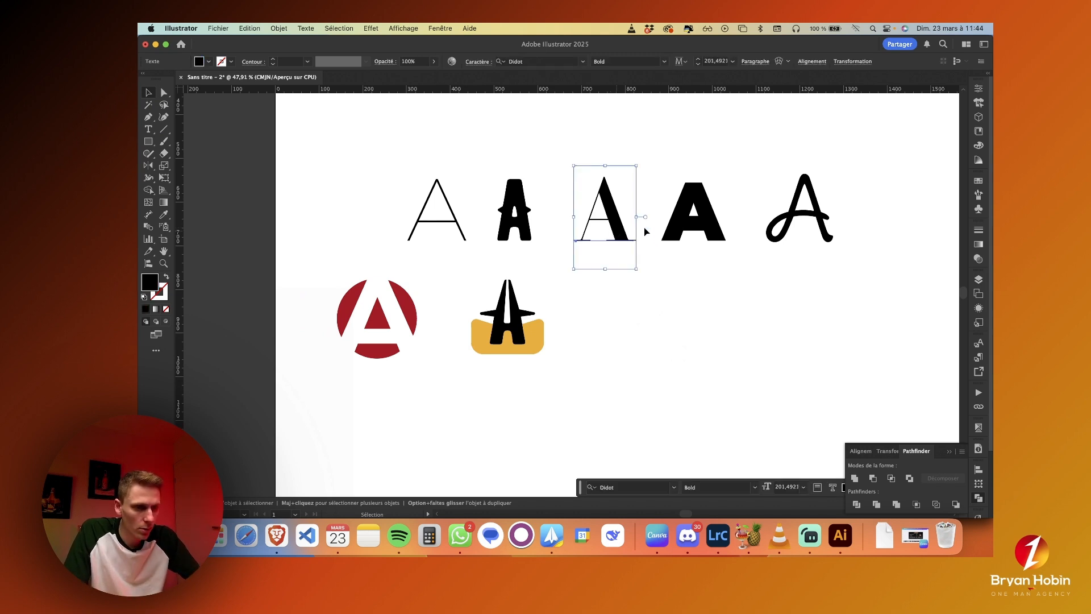
{"action": "left_click_drag", "start_coordinate": [624, 247], "coordinate": [657, 328]}
{"action": "left_click", "coordinate": [657, 328]}
{"action": "key", "text": "a"}
{"action": "key", "text": "super+plus"}
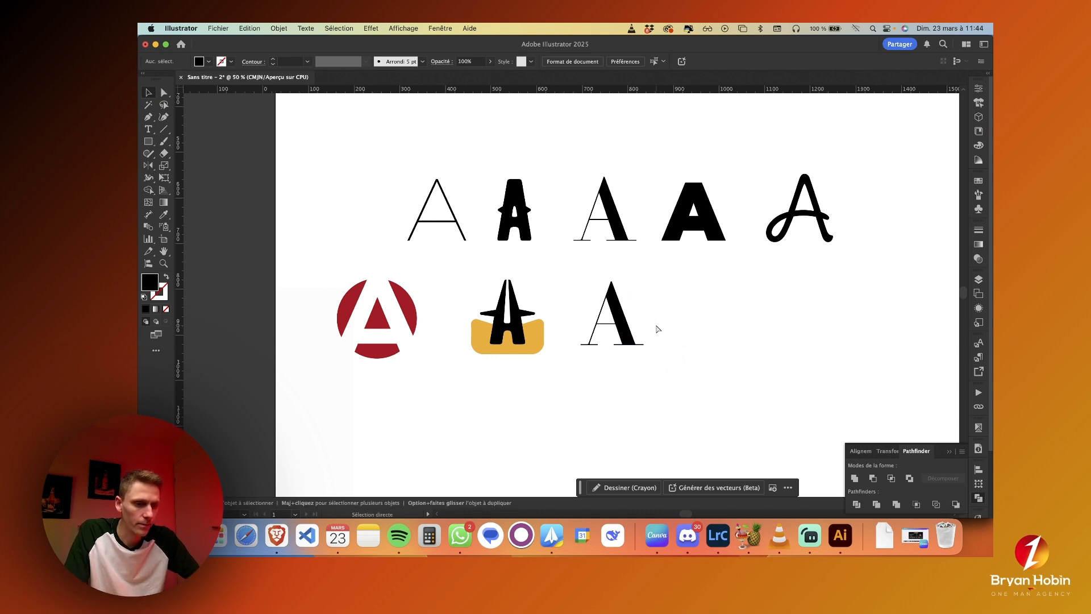
- Convert the duplicated Didot A in the second row to outlines
{"action": "scroll", "coordinate": [658, 329], "scroll_direction": "right", "scroll_amount": 2}
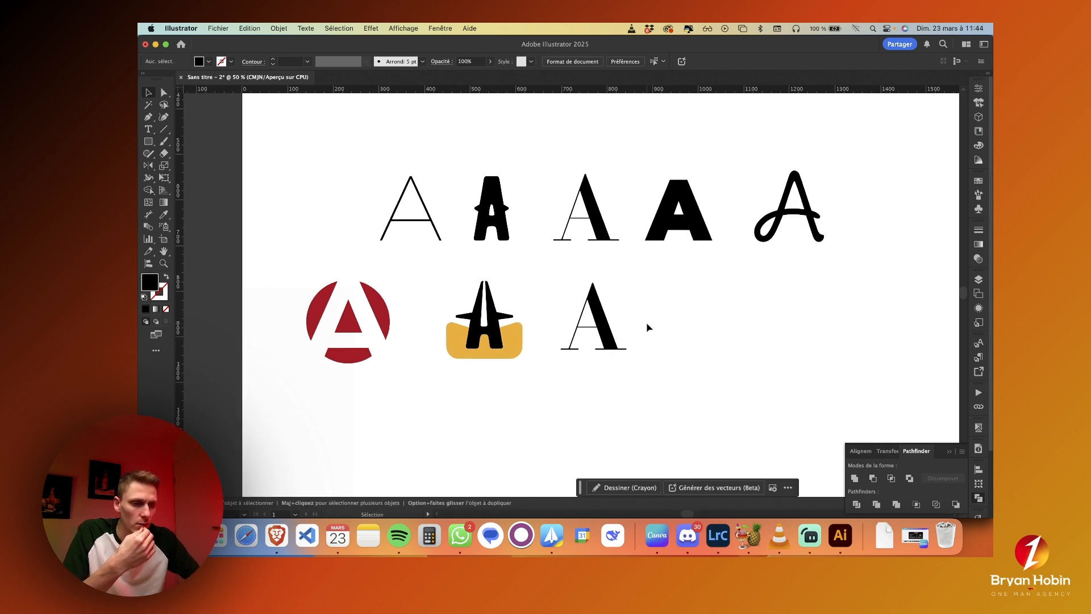
{"action": "scroll", "coordinate": [648, 328], "scroll_direction": "right", "scroll_amount": 2}
{"action": "scroll", "coordinate": [565, 323], "scroll_direction": "right", "scroll_amount": 2}
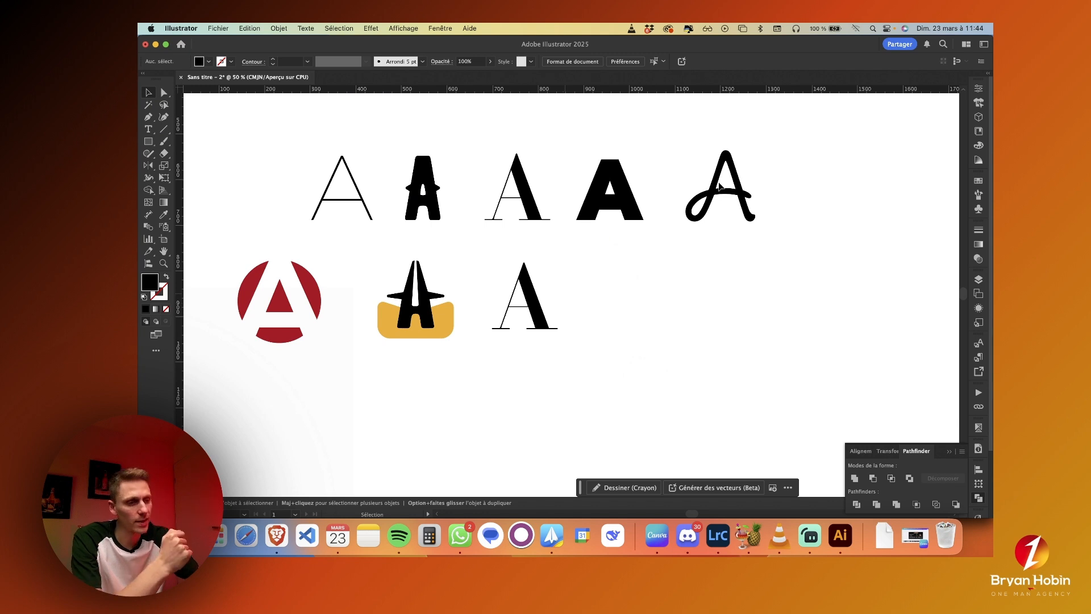
{"action": "left_click", "coordinate": [527, 325]}
{"action": "left_click", "coordinate": [528, 325]}
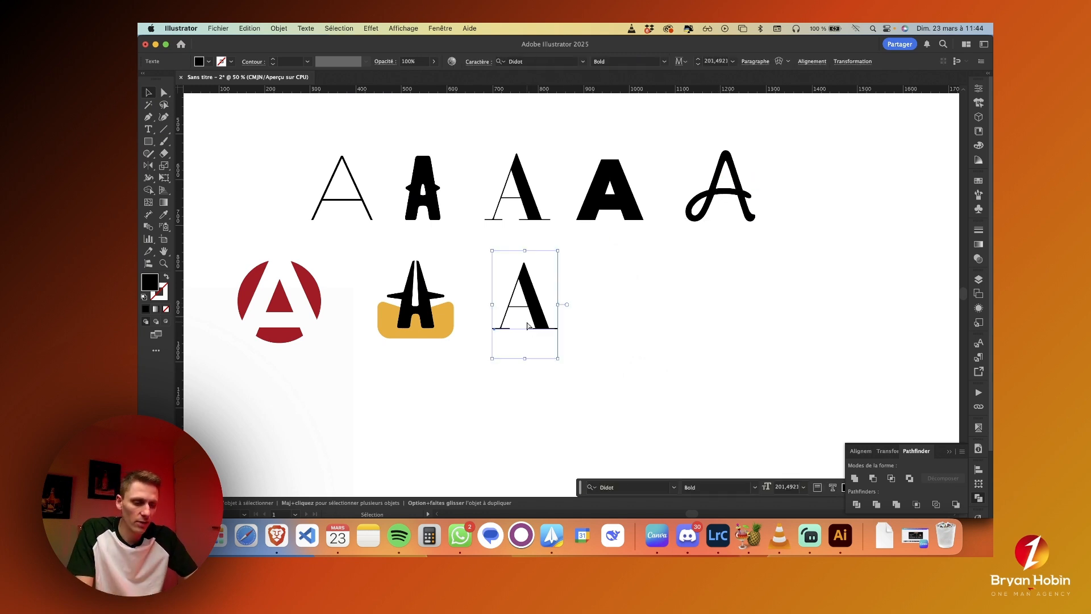
{"action": "key", "text": "super+shift+o"}
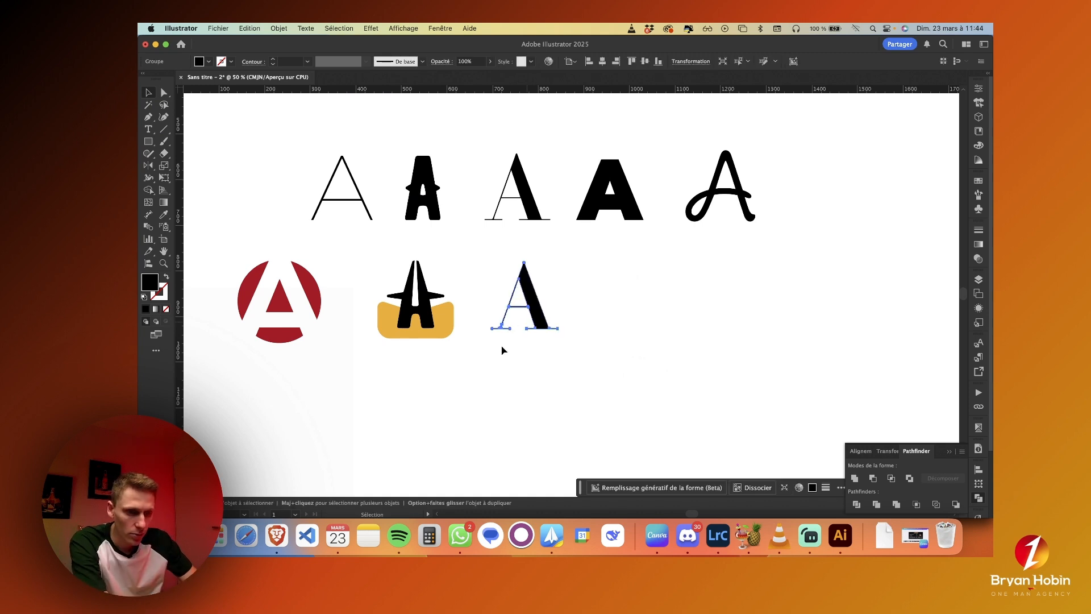
- Cut the outlined Didot A's paths with the Scissors tool at the four corners where the crossbar meets both stems
{"action": "scroll", "coordinate": [529, 293], "scroll_direction": "up", "scroll_amount": 2}
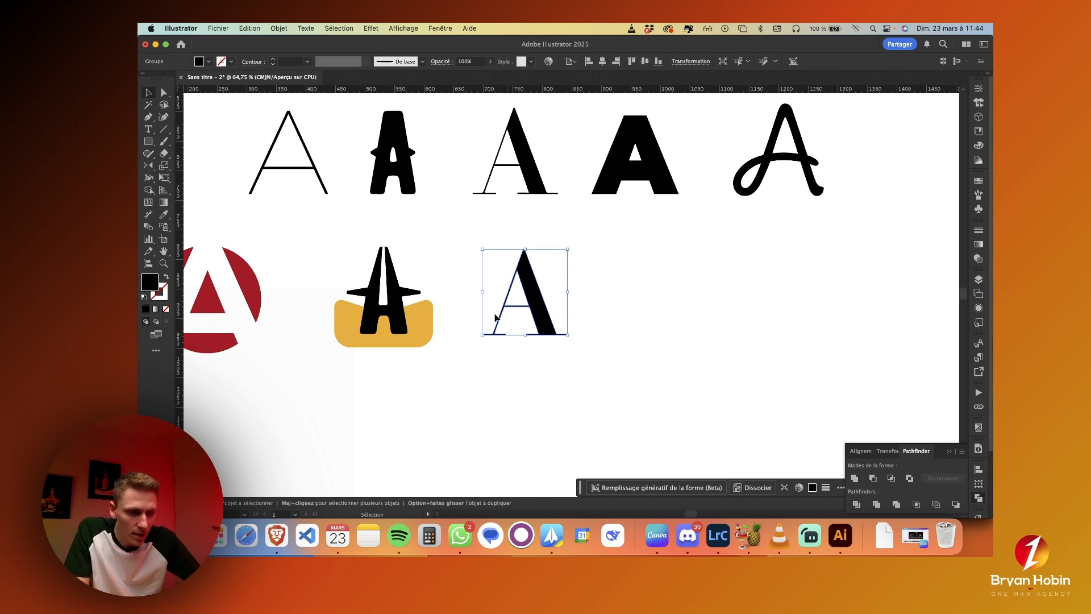
{"action": "scroll", "coordinate": [547, 309], "scroll_direction": "up", "scroll_amount": 4}
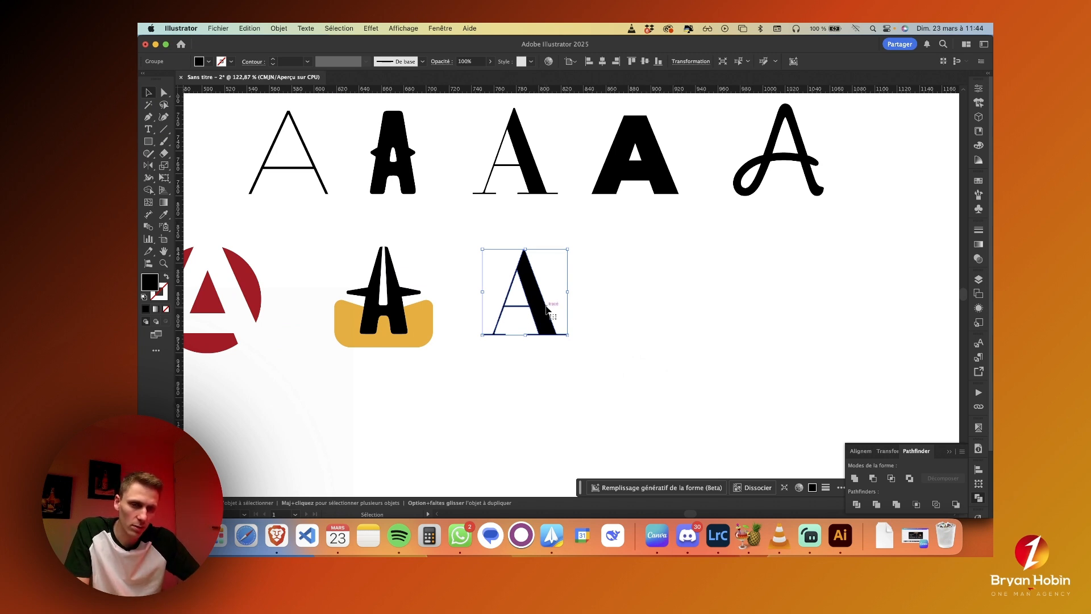
{"action": "scroll", "coordinate": [547, 309], "scroll_direction": "up", "scroll_amount": 1}
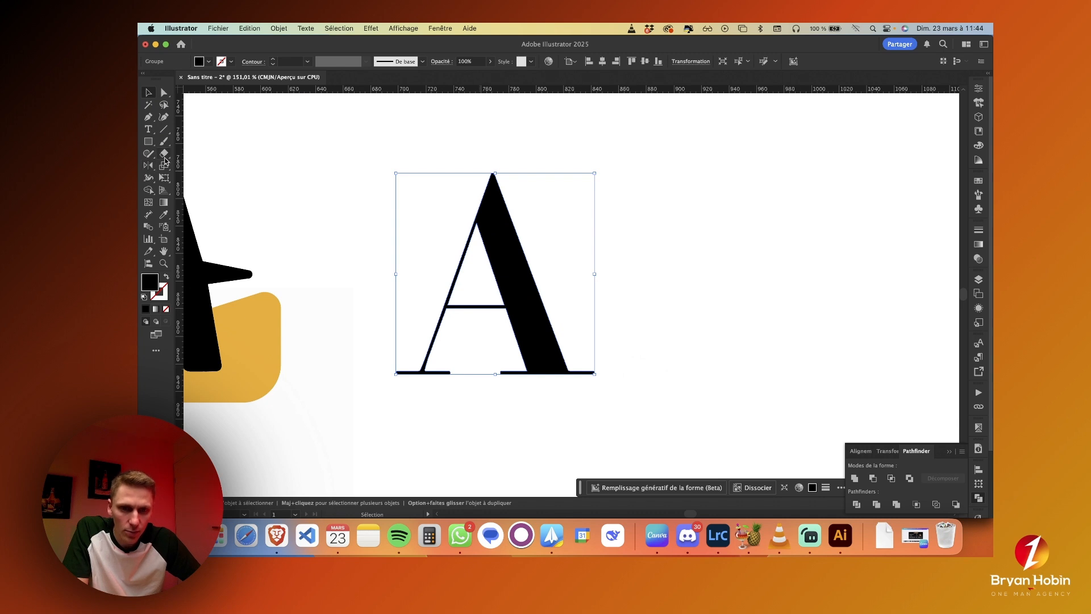
{"action": "left_click", "coordinate": [165, 156]}
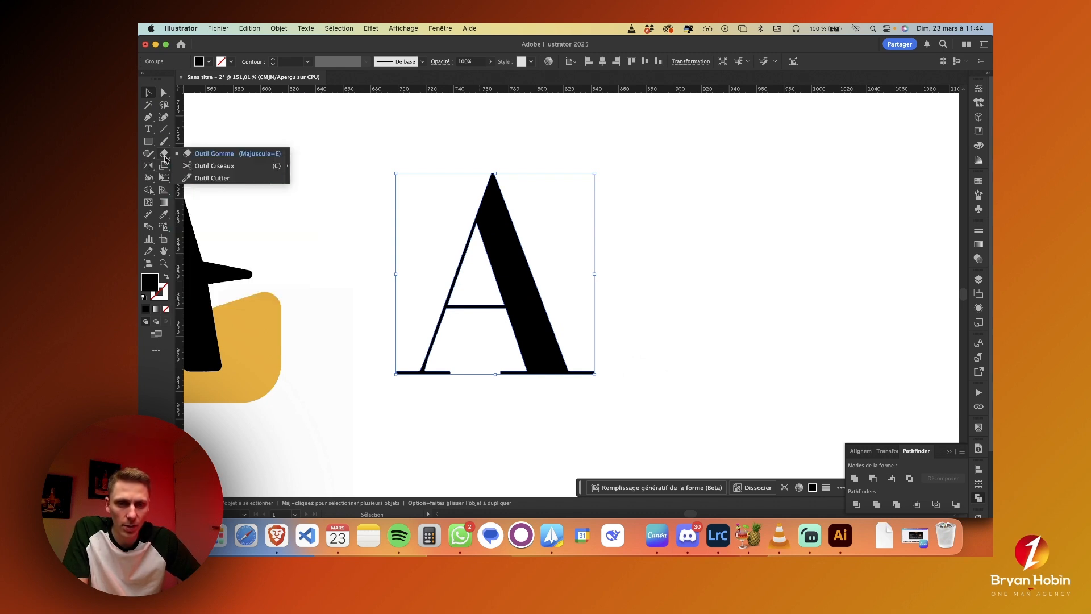
{"action": "left_click", "coordinate": [201, 166]}
{"action": "scroll", "coordinate": [487, 303], "scroll_direction": "up", "scroll_amount": 5}
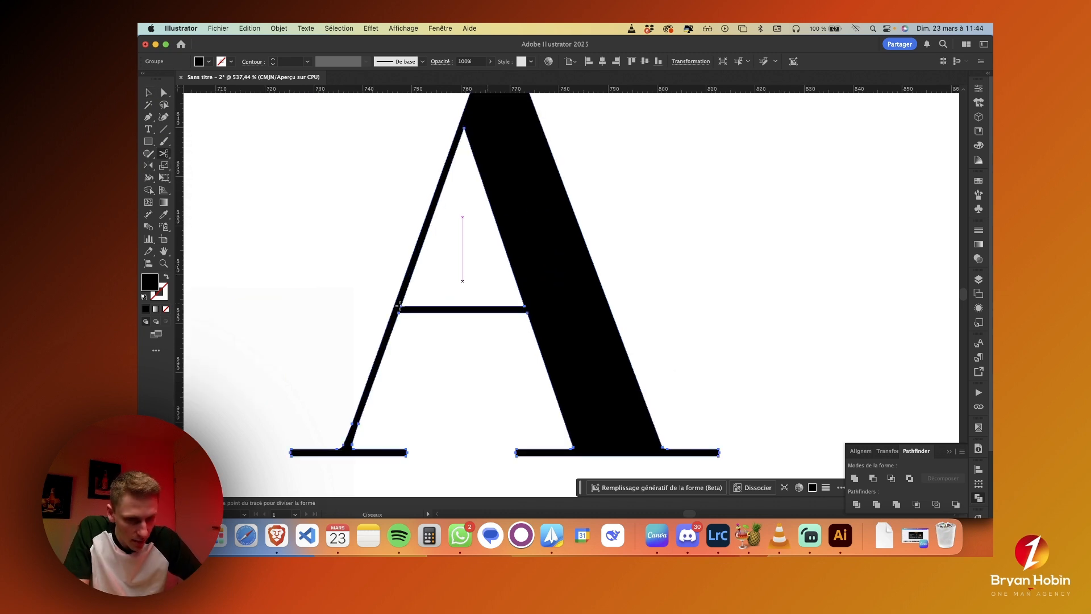
{"action": "scroll", "coordinate": [401, 306], "scroll_direction": "up", "scroll_amount": 3}
{"action": "left_click", "coordinate": [341, 311]}
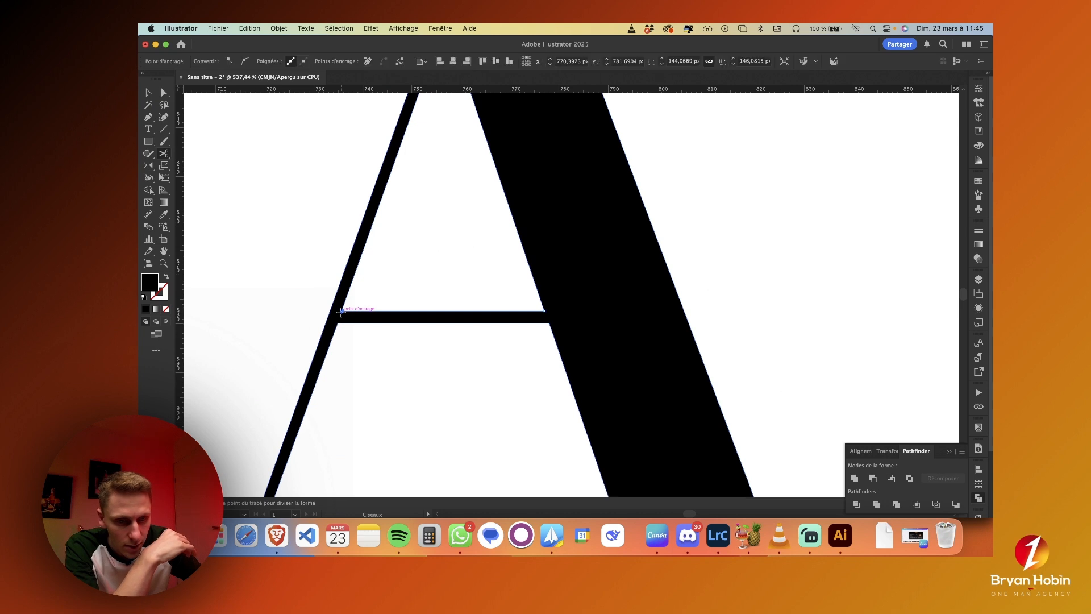
{"action": "left_click", "coordinate": [544, 311]}
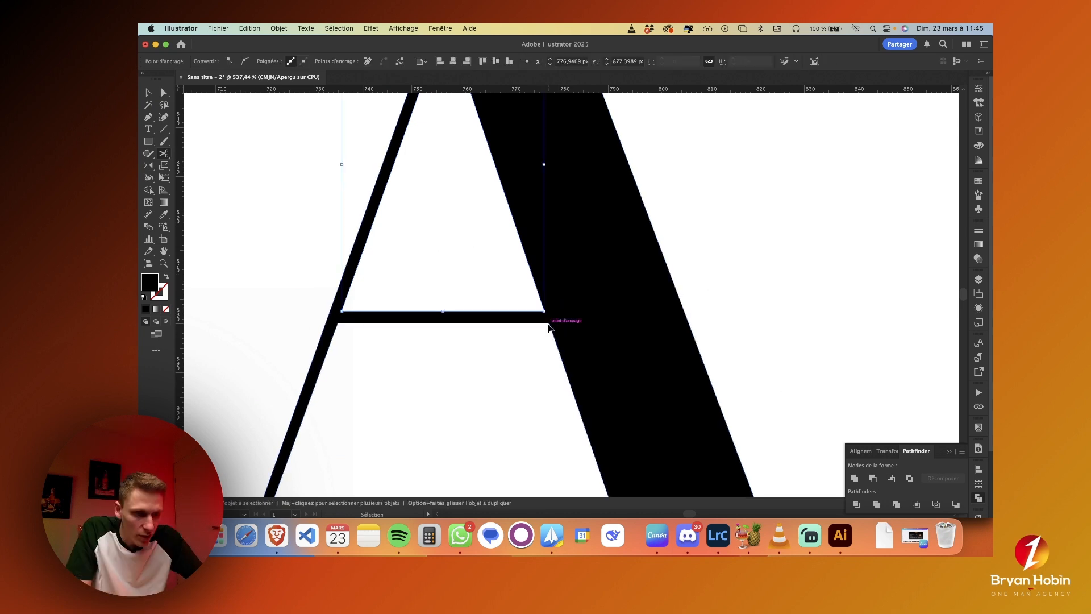
{"action": "left_click", "coordinate": [549, 322]}
{"action": "left_click", "coordinate": [548, 322]}
{"action": "left_click", "coordinate": [339, 322]}
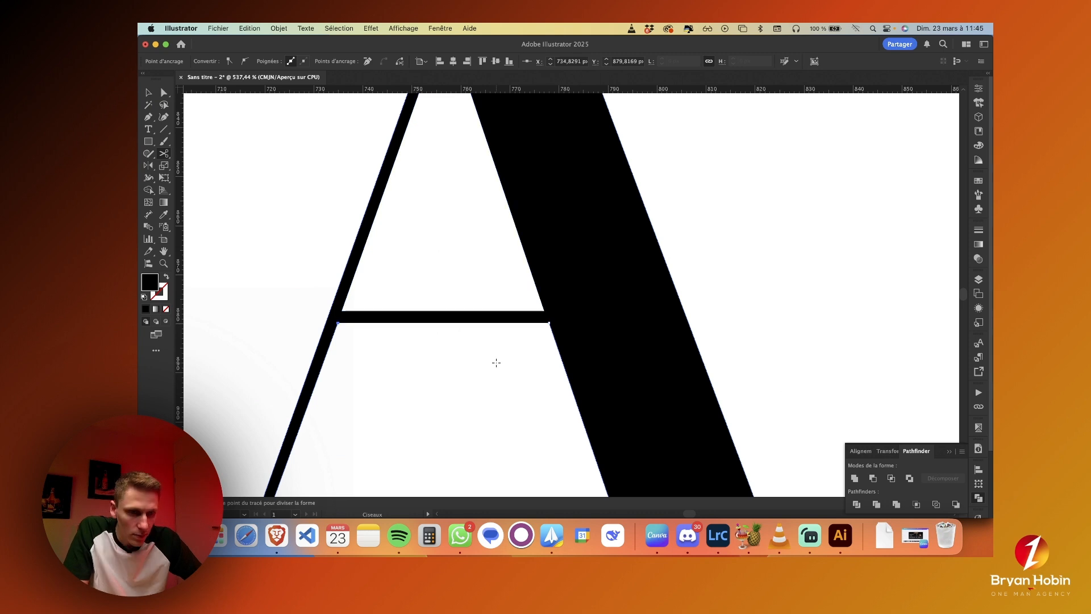
- Close the cut paths of the outlined Didot A at both ends of the crossbar with the Pen tool
{"action": "scroll", "coordinate": [496, 362], "scroll_direction": "down", "scroll_amount": 3}
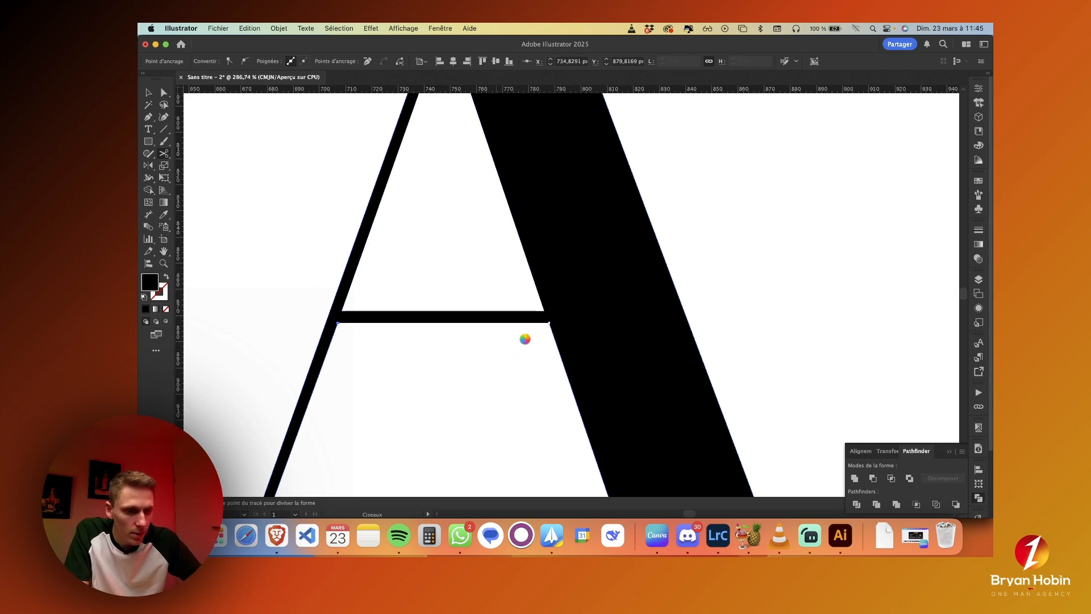
{"action": "scroll", "coordinate": [533, 287], "scroll_direction": "down", "scroll_amount": 1}
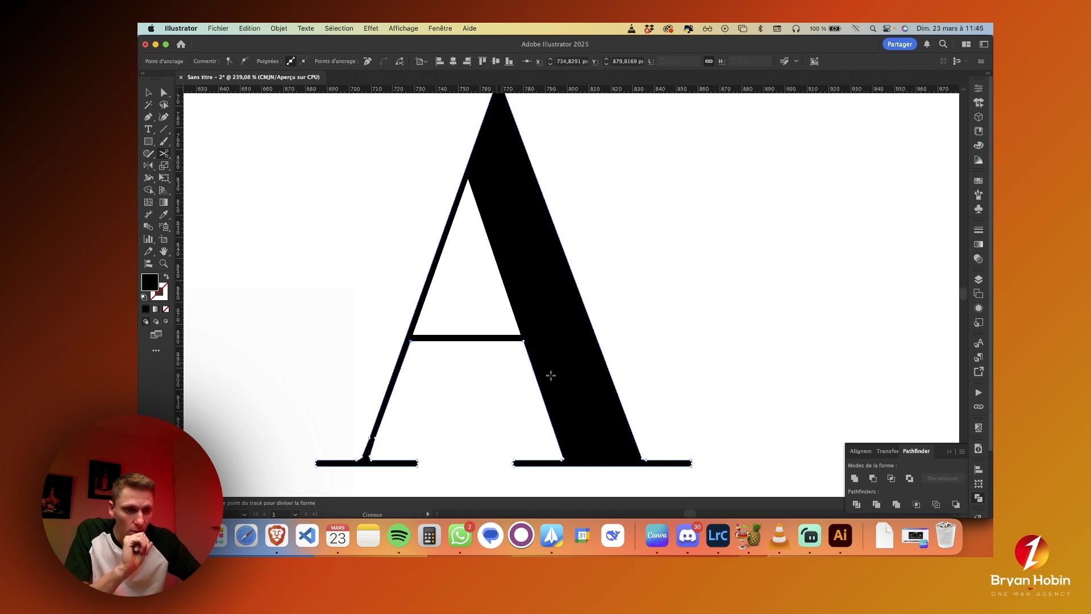
{"action": "key", "text": "p"}
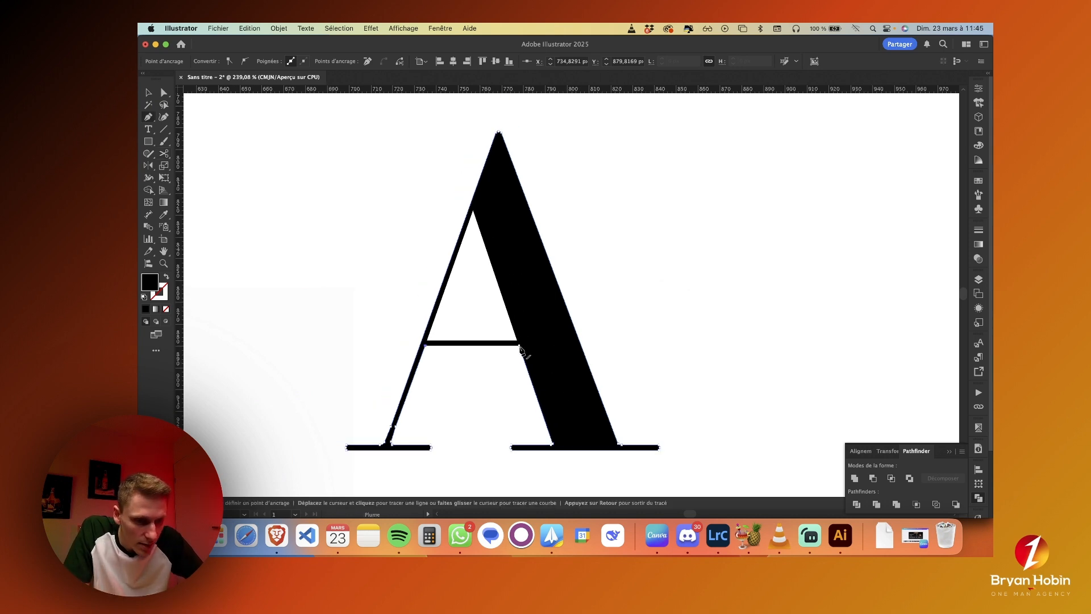
{"action": "scroll", "coordinate": [519, 349], "scroll_direction": "up", "scroll_amount": 5}
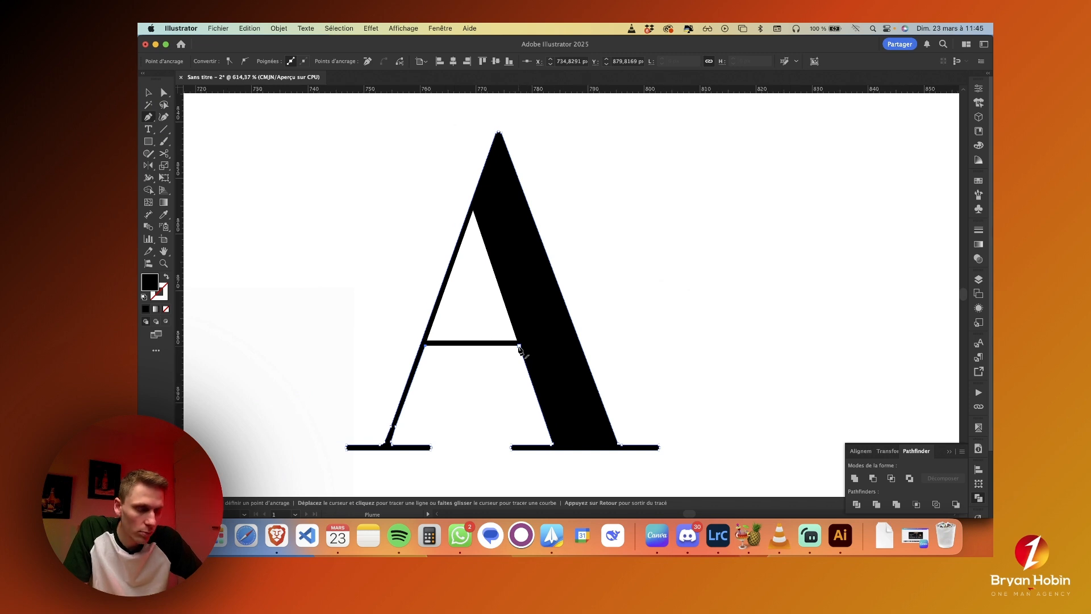
{"action": "scroll", "coordinate": [518, 349], "scroll_direction": "up", "scroll_amount": 2}
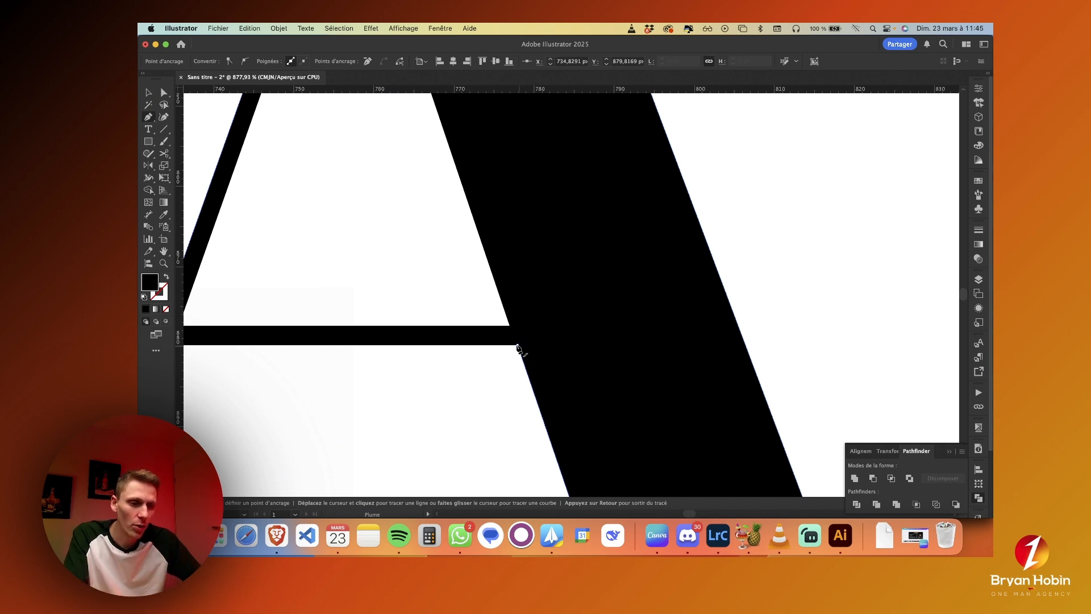
{"action": "left_click", "coordinate": [511, 328]}
{"action": "left_click", "coordinate": [517, 344]}
{"action": "scroll", "coordinate": [499, 371], "scroll_direction": "left", "scroll_amount": 6}
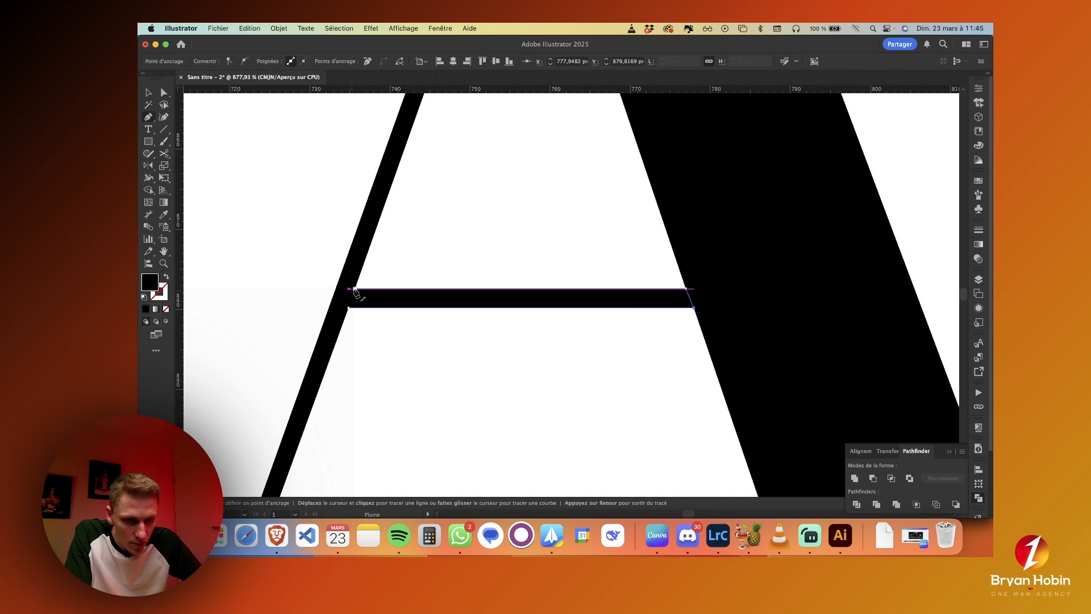
{"action": "left_click", "coordinate": [348, 309]}
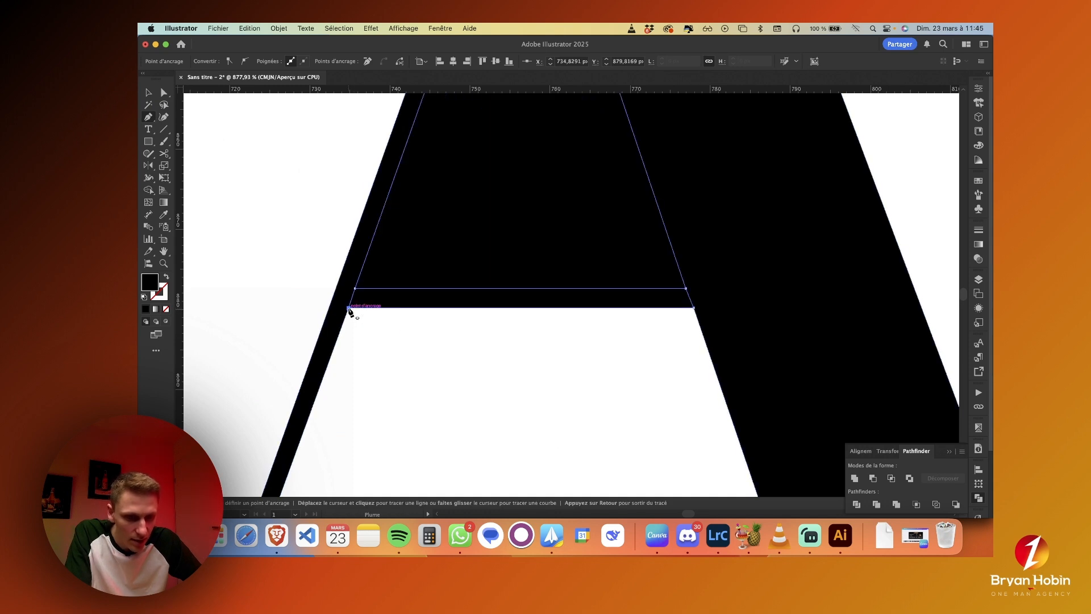
- Remove the crossbar and the filled counter area from the outlined Didot A with the Shape Builder tool, then deselect it
{"action": "key", "text": "a"}
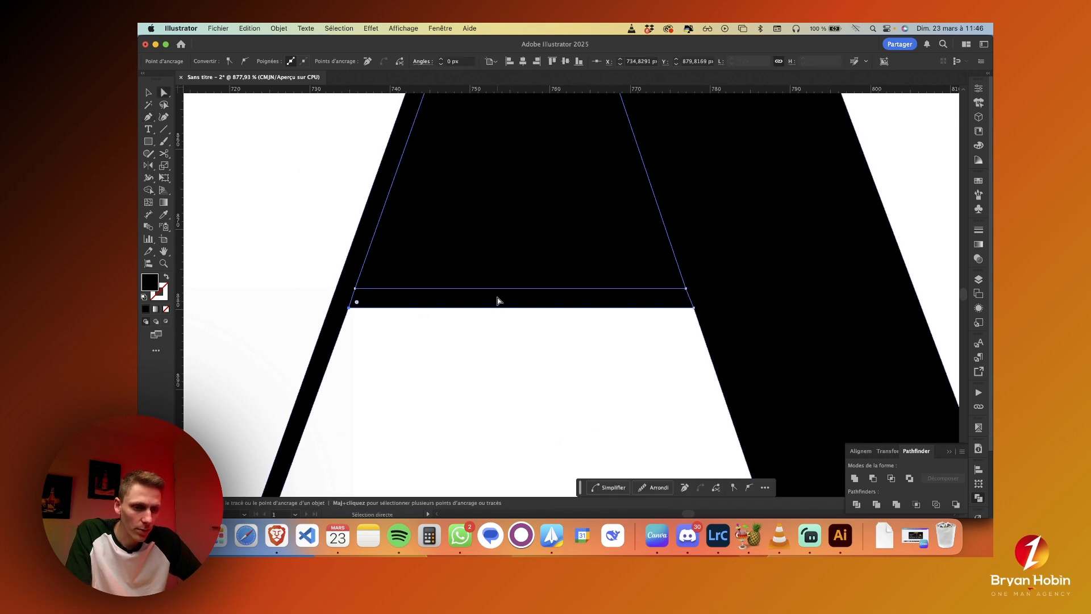
{"action": "left_click", "coordinate": [490, 307]}
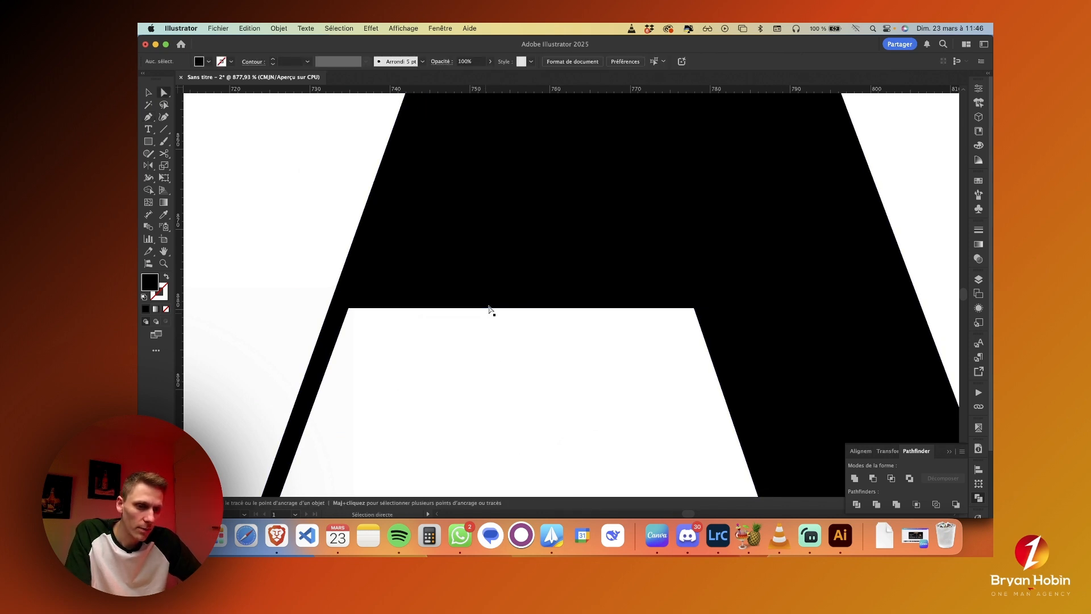
{"action": "key", "text": "super+minus"}
{"action": "key", "text": "v"}
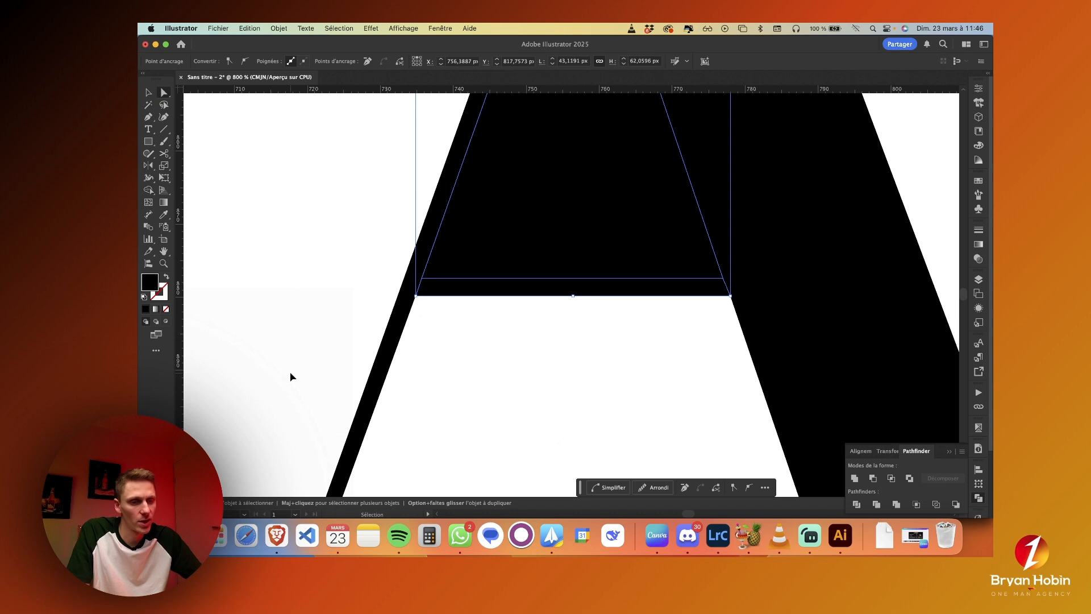
{"action": "key", "text": "super+minus"}
{"action": "key", "text": "shift+m"}
{"action": "key", "text": "super+minus"}
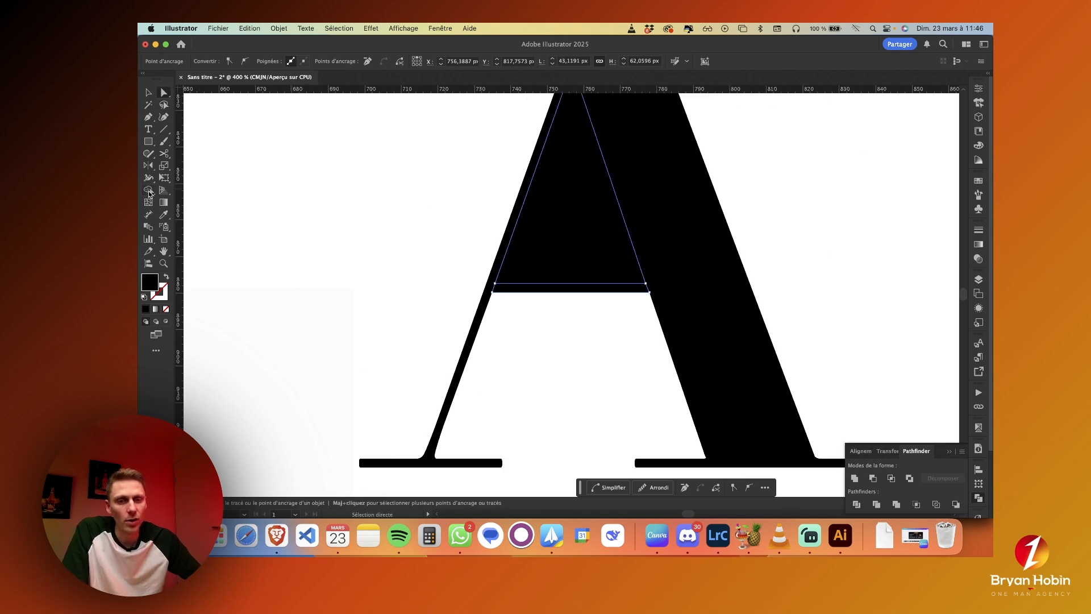
{"action": "key", "text": "super+minus"}
{"action": "key", "text": "a"}
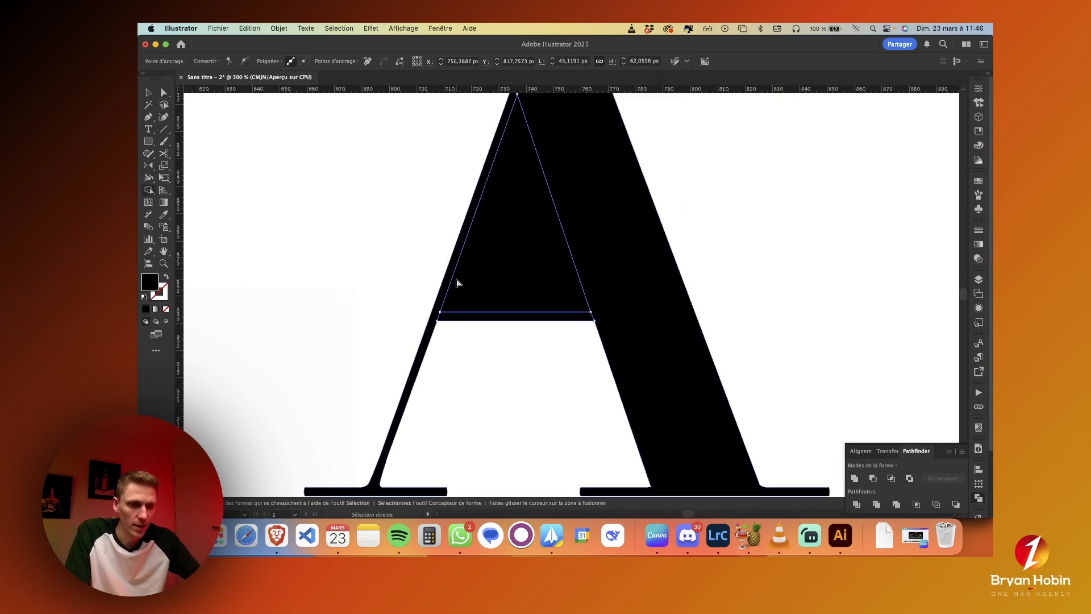
{"action": "key", "text": "super+minus"}
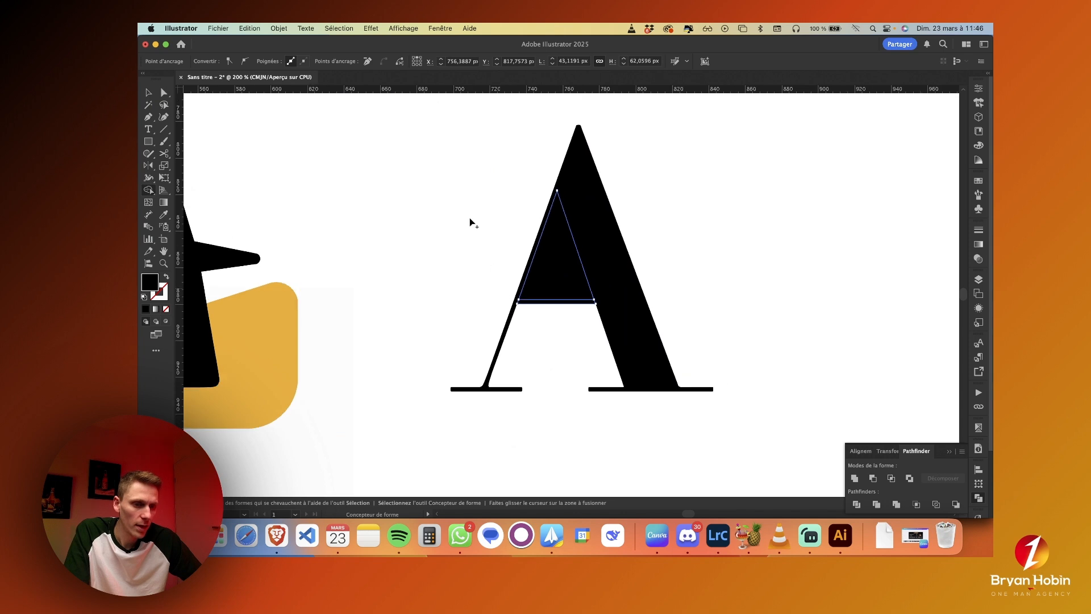
{"action": "key", "text": "shift+m"}
{"action": "left_click_drag", "start_coordinate": [392, 121], "coordinate": [712, 413]}
{"action": "left_click_drag", "start_coordinate": [556, 295], "coordinate": [554, 341]}
{"action": "key", "text": "v"}
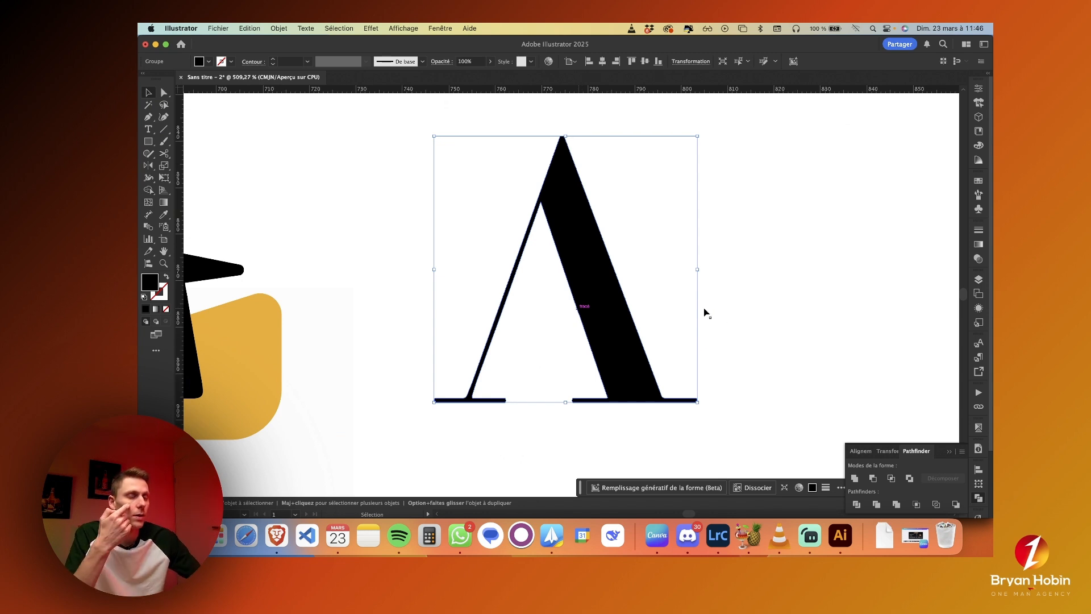
{"action": "key", "text": "super+plus"}
{"action": "key", "text": "super+shift+a"}
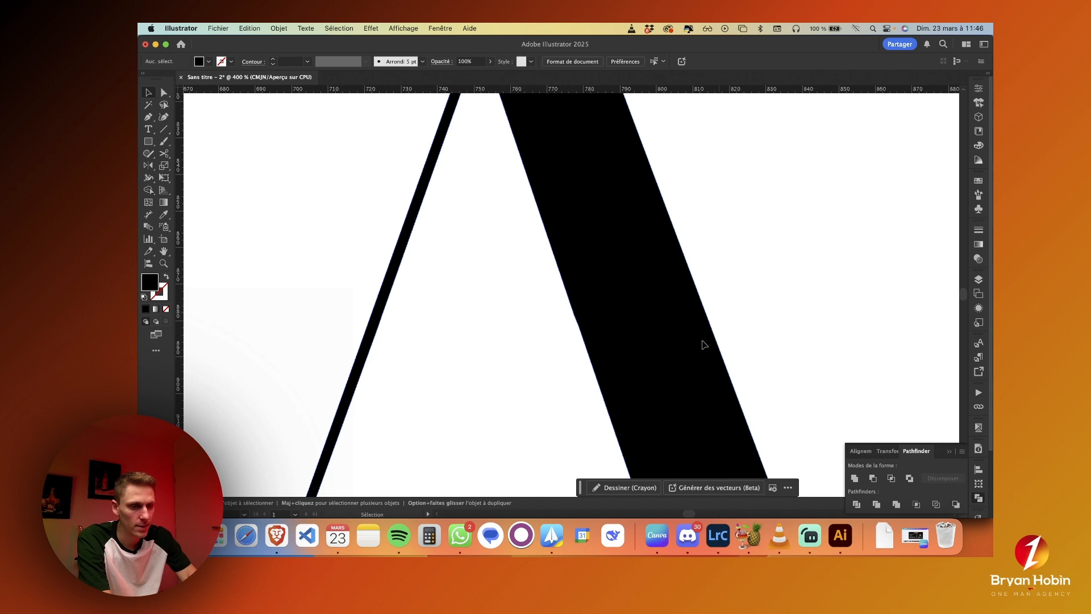
- Lengthen the Didot A's thin left leg along its slant so its serif sits lower than the thick leg's serif
{"action": "key", "text": "super+minus"}
{"action": "key", "text": "super+minus"}
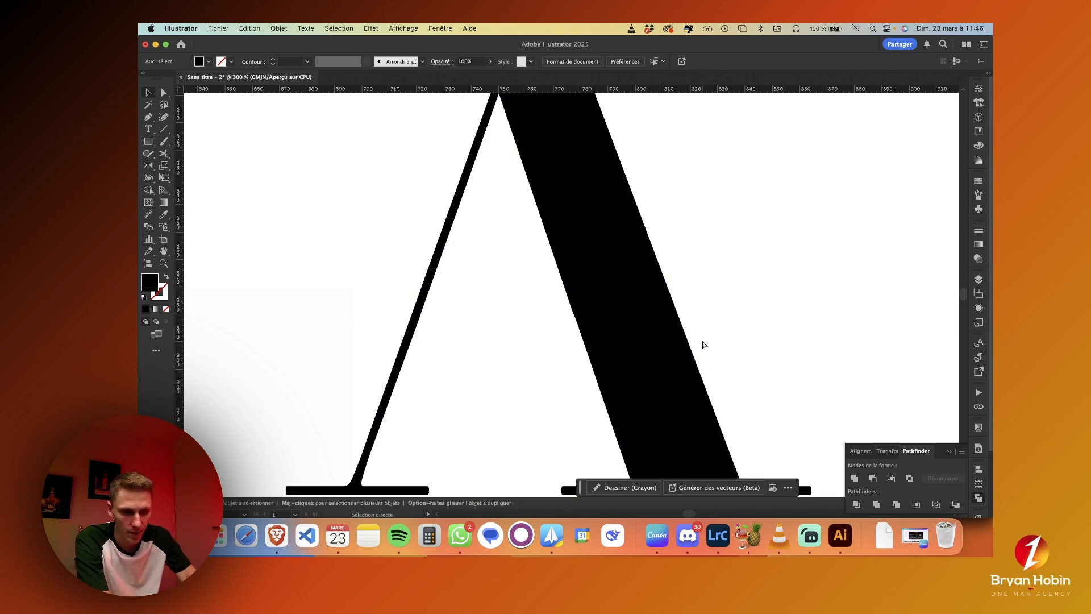
{"action": "key", "text": "super+minus"}
{"action": "key", "text": "super+minus"}
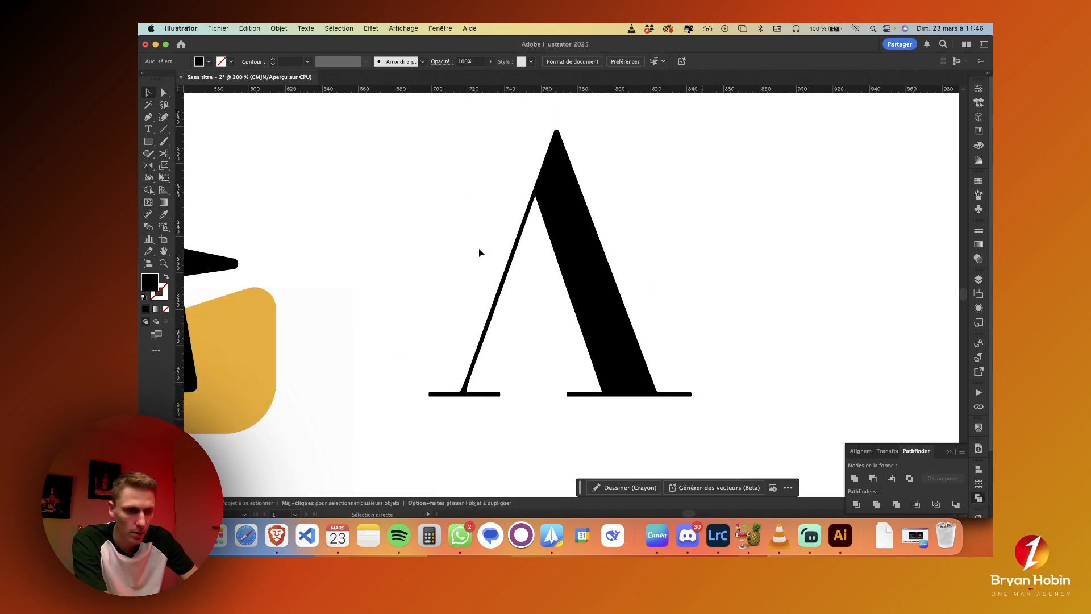
{"action": "key", "text": "super+minus"}
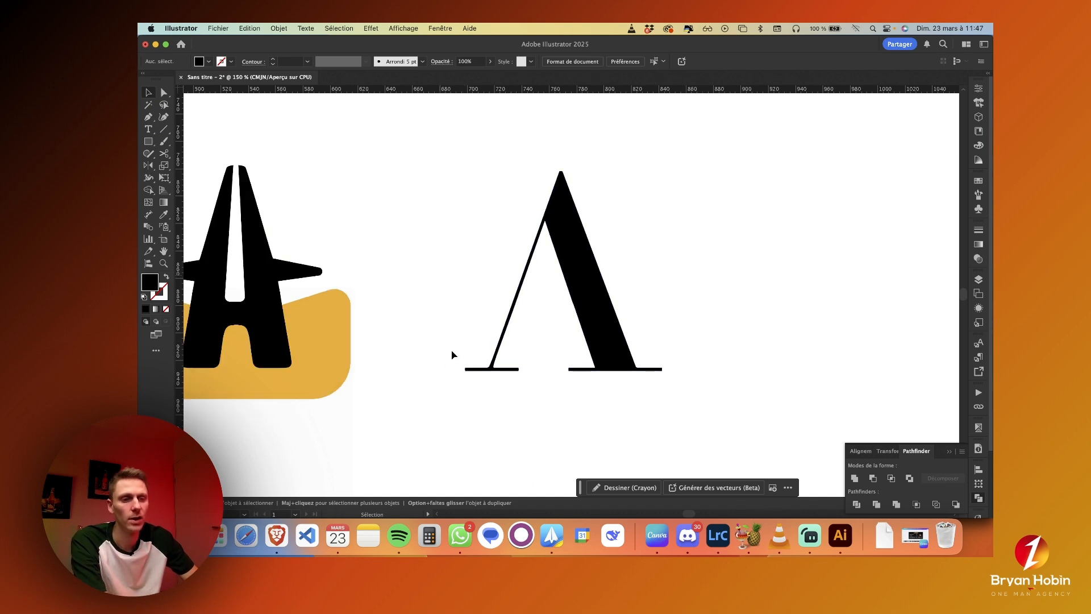
{"action": "left_click_drag", "start_coordinate": [450, 353], "coordinate": [560, 398]}
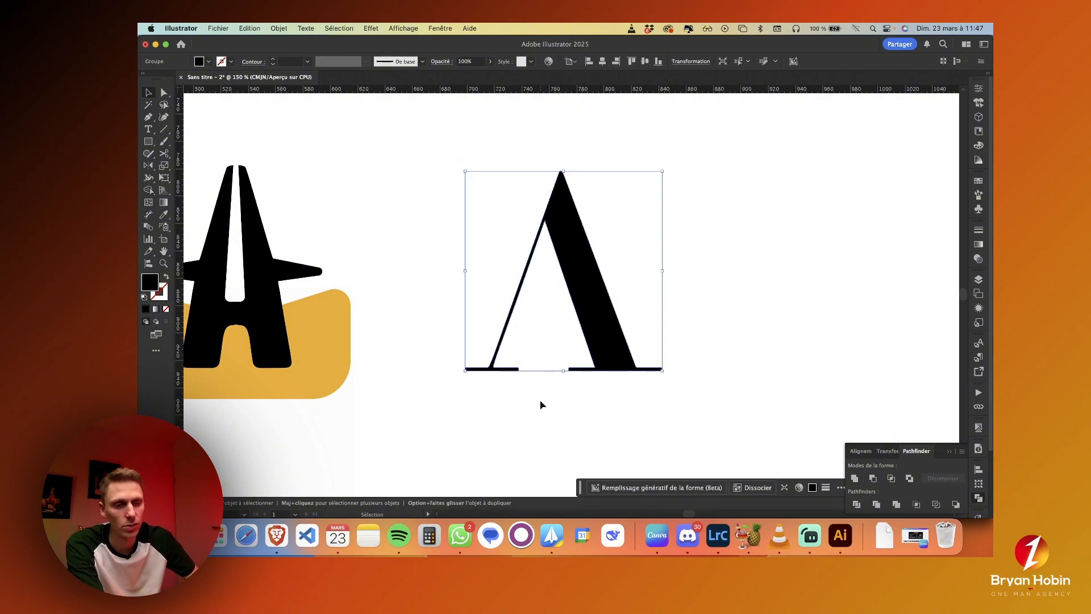
{"action": "left_click", "coordinate": [536, 394]}
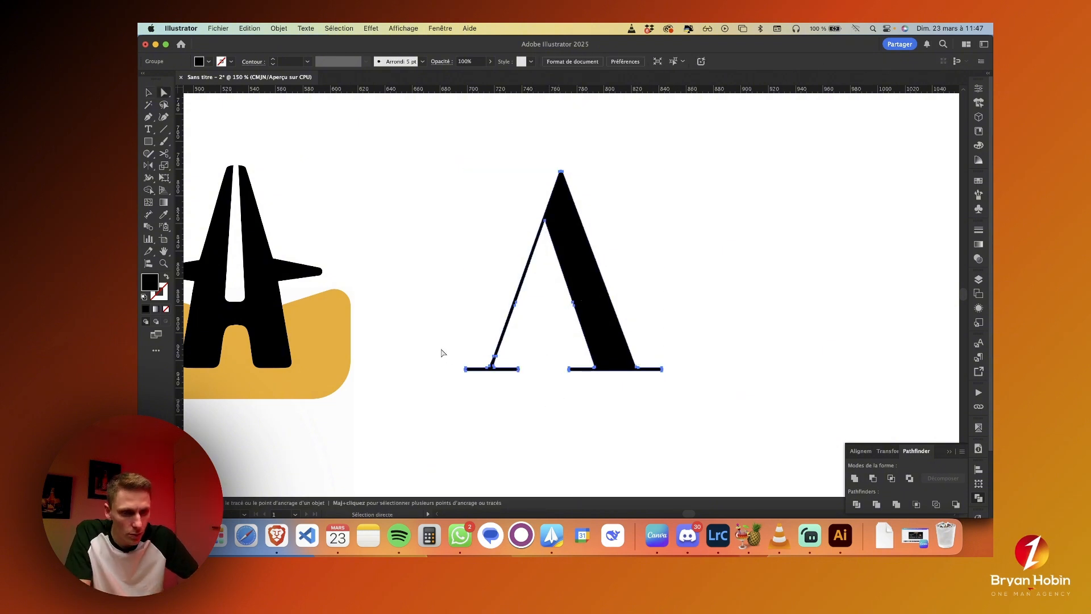
{"action": "left_click", "coordinate": [494, 367]}
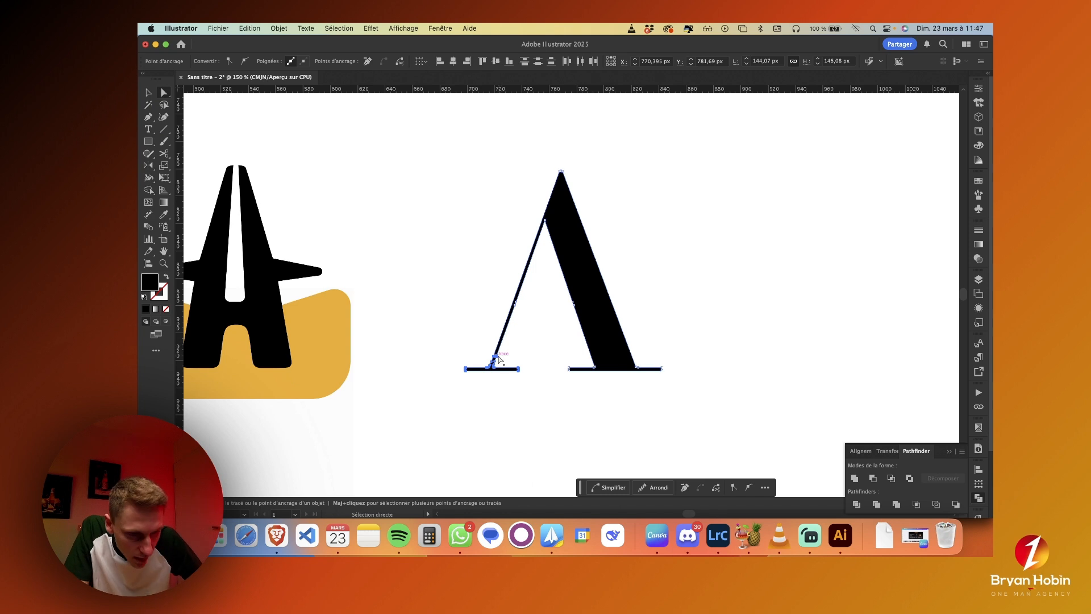
{"action": "left_click_drag", "start_coordinate": [493, 367], "coordinate": [478, 410]}
{"action": "left_click", "coordinate": [480, 424]}
{"action": "scroll", "coordinate": [643, 390], "scroll_direction": "down", "scroll_amount": 5}
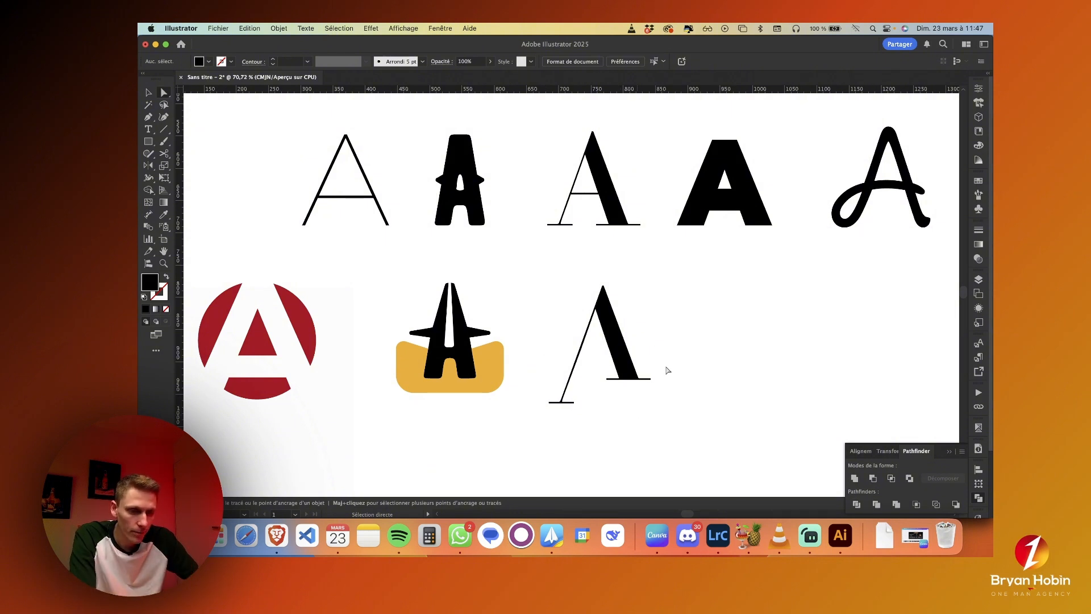
{"action": "left_click", "coordinate": [567, 401]}
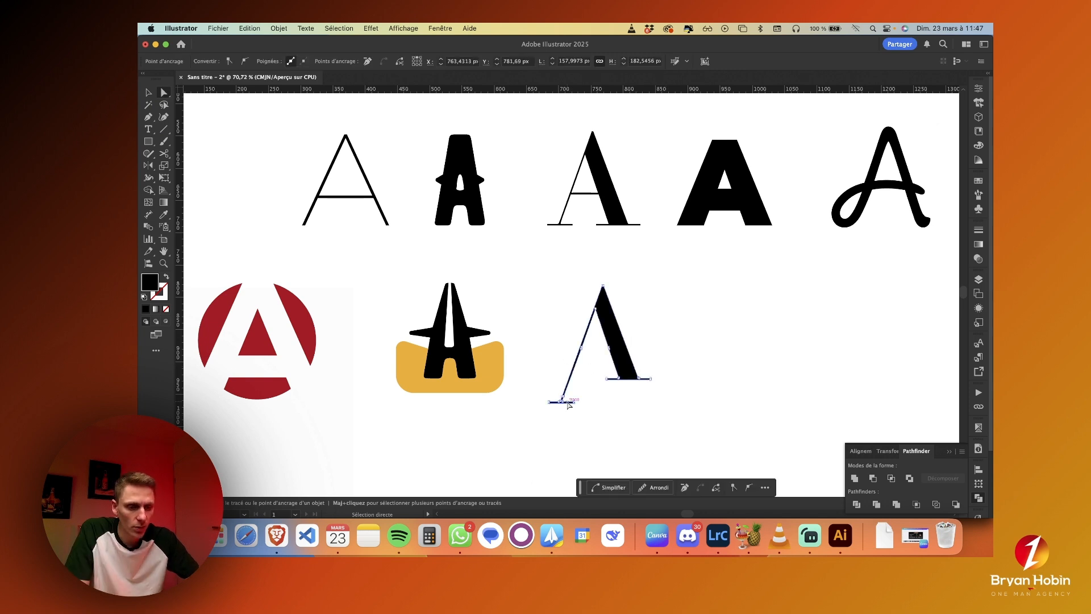
{"action": "left_click", "coordinate": [588, 419]}
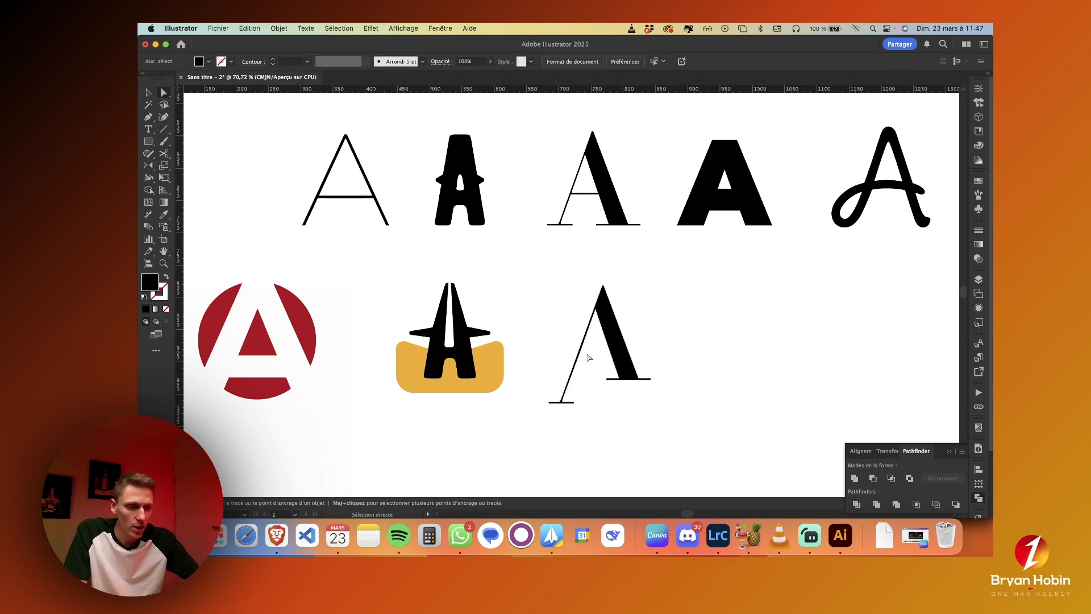
- Draw a curved Pen path from the thin leg, looping beneath and around the thick leg and back across both legs
{"action": "scroll", "coordinate": [589, 357], "scroll_direction": "up", "scroll_amount": 5}
{"action": "key", "text": "p"}
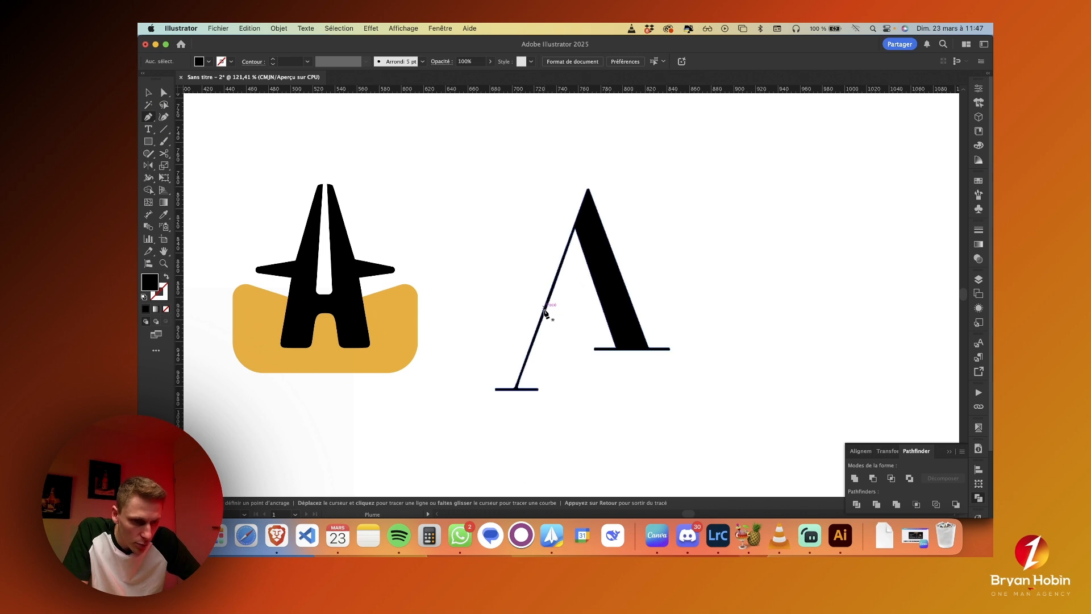
{"action": "left_click", "coordinate": [536, 342]}
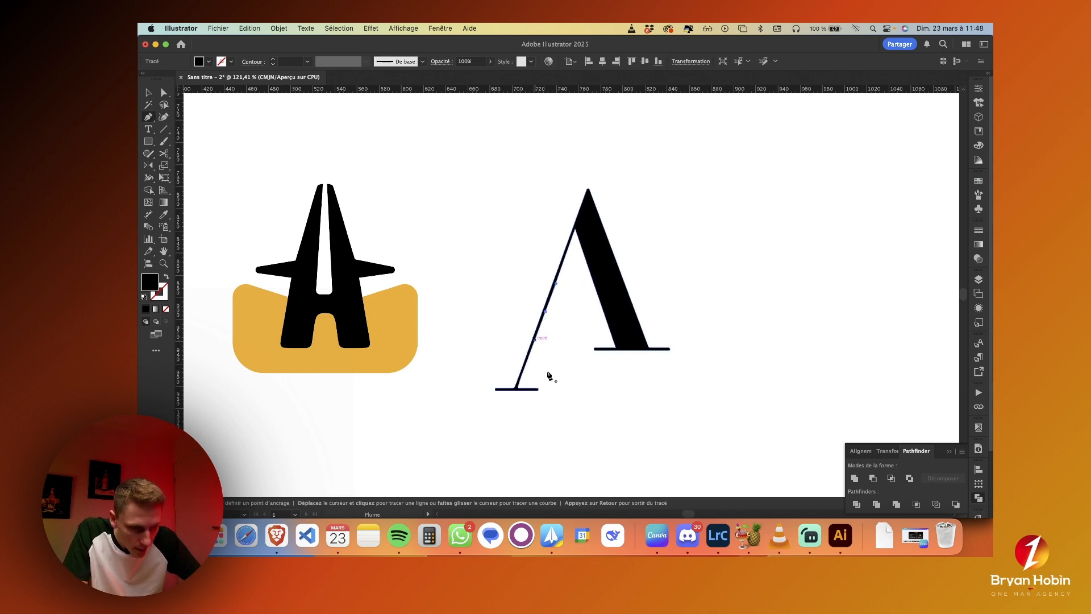
{"action": "left_click_drag", "start_coordinate": [537, 390], "coordinate": [618, 421]}
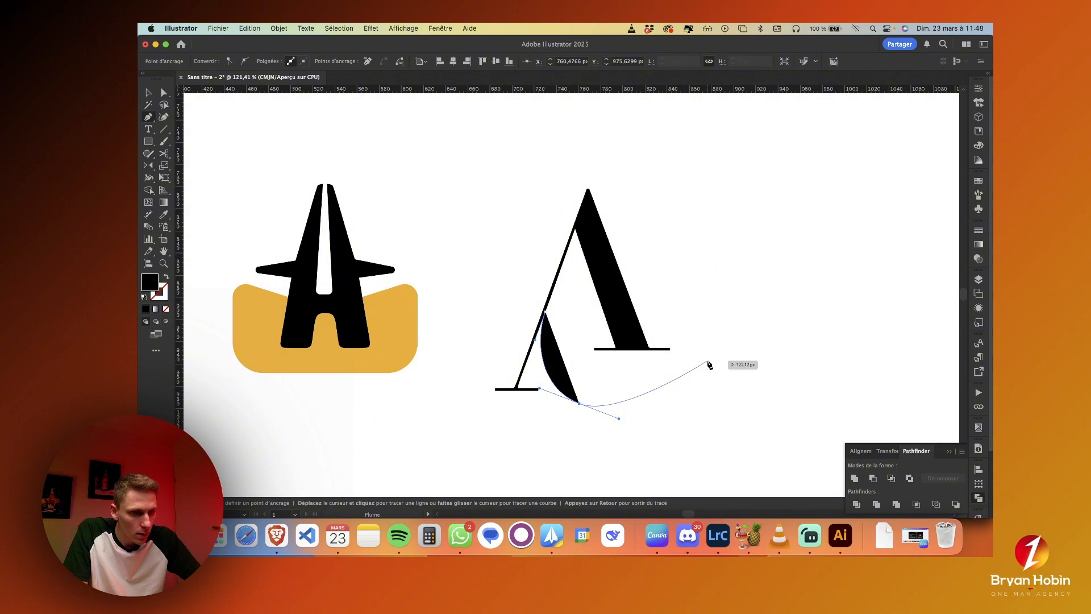
{"action": "left_click_drag", "start_coordinate": [708, 359], "coordinate": [718, 315]}
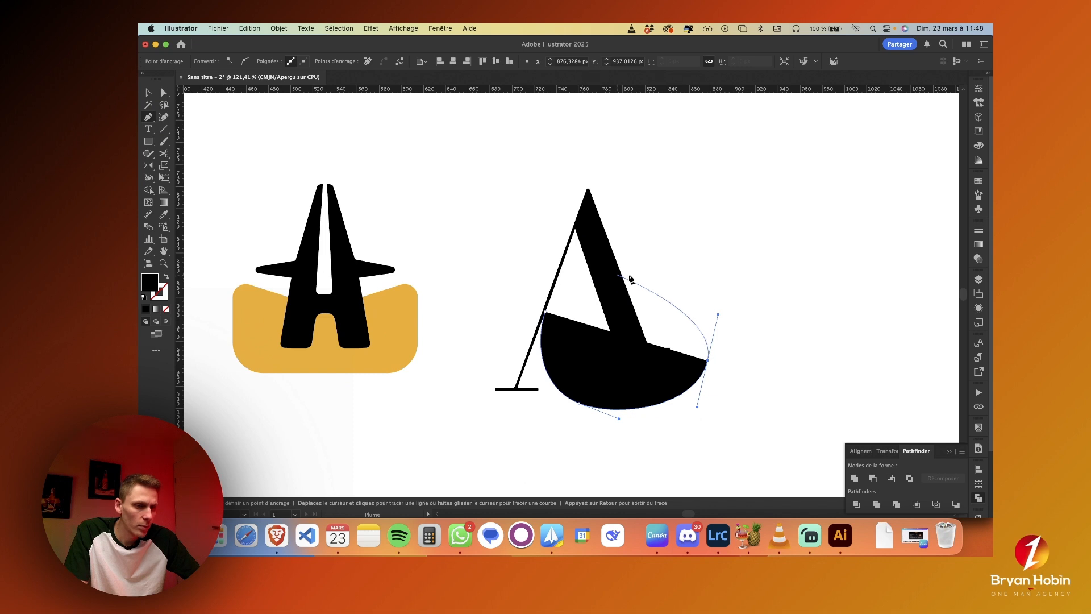
{"action": "left_click_drag", "start_coordinate": [631, 275], "coordinate": [587, 274]}
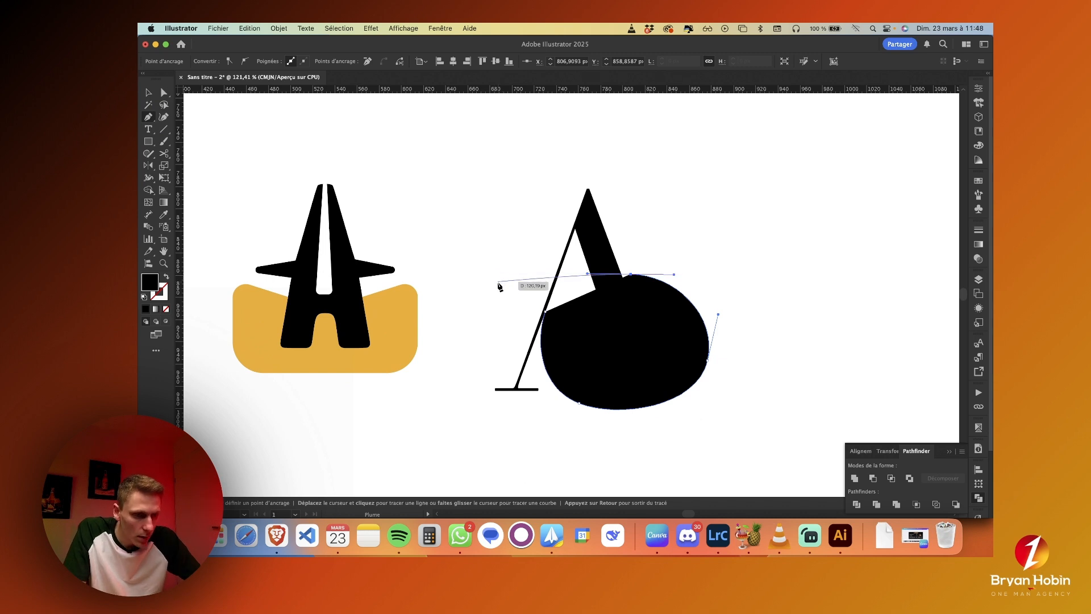
{"action": "left_click_drag", "start_coordinate": [500, 291], "coordinate": [486, 306]}
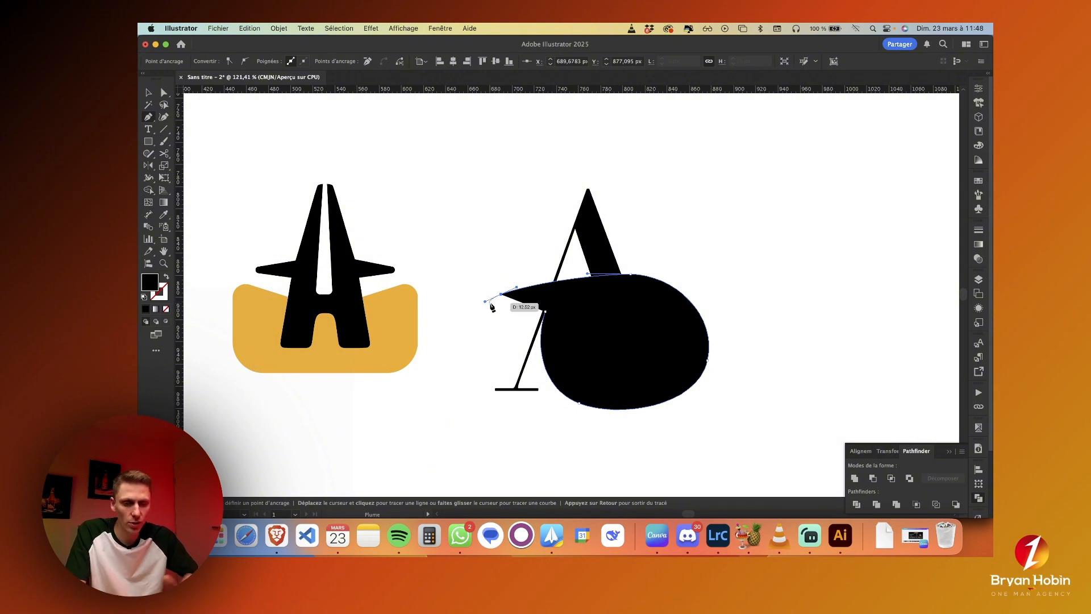
- Swap the looping path's fill and stroke to make it an unfilled black line, and finish the path
{"action": "key", "text": "shift+x"}
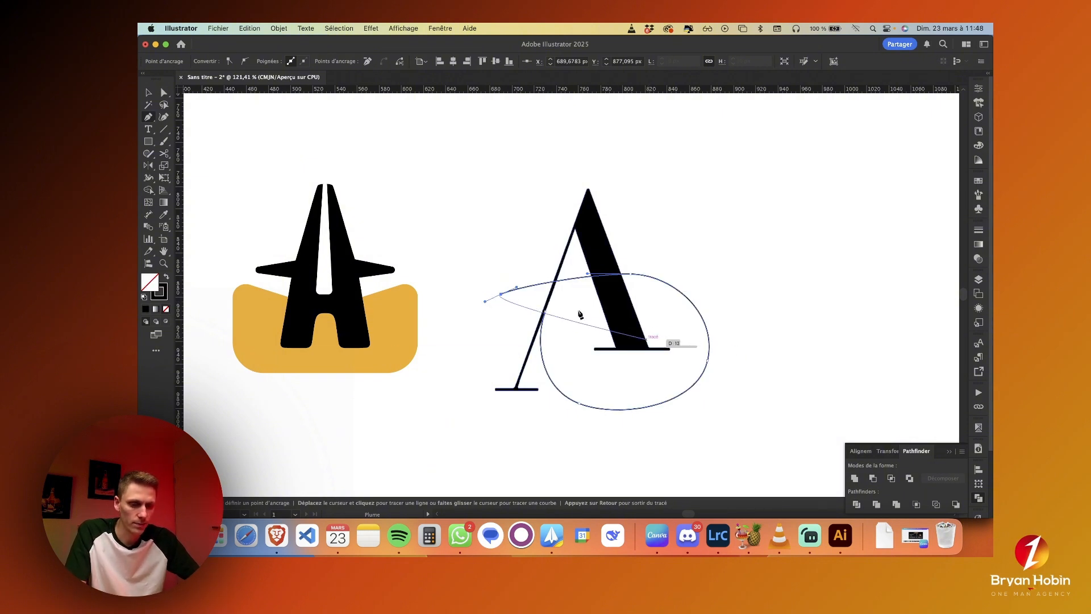
{"action": "key", "text": "v"}
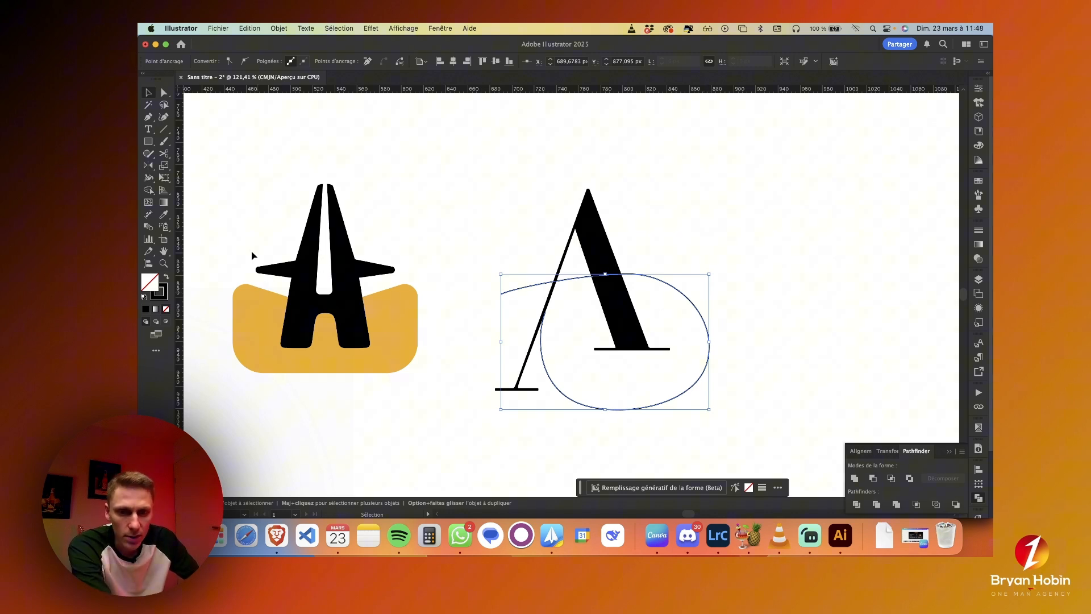
{"action": "left_click", "coordinate": [224, 189]}
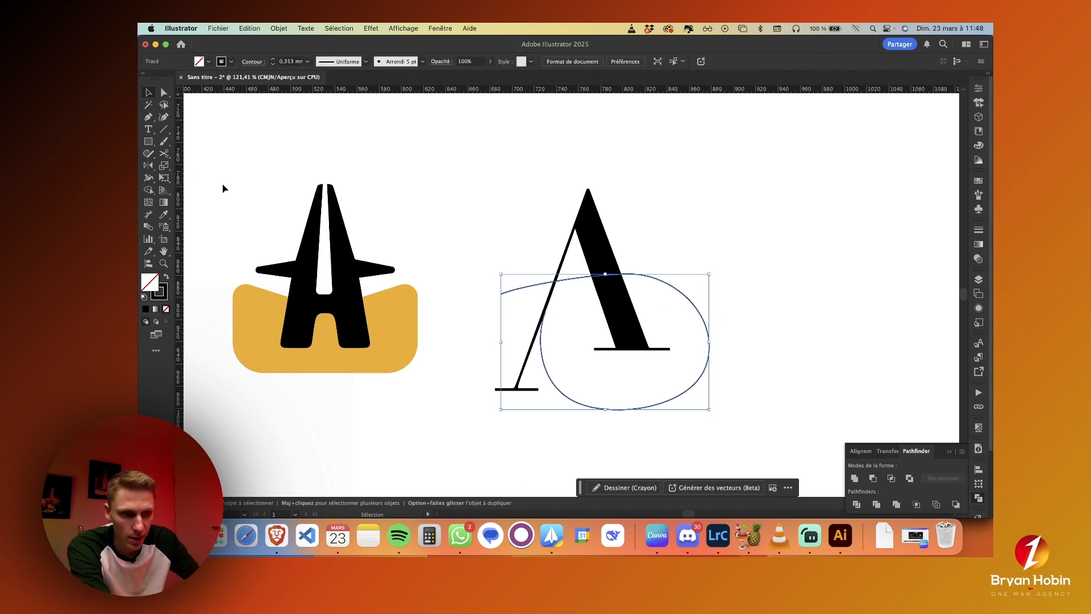
- Move the looping path's starting anchor point onto the A's thin leg so the curve runs out of the leg
{"action": "left_click", "coordinate": [541, 339]}
{"action": "key", "text": "a"}
{"action": "key", "text": "super+plus"}
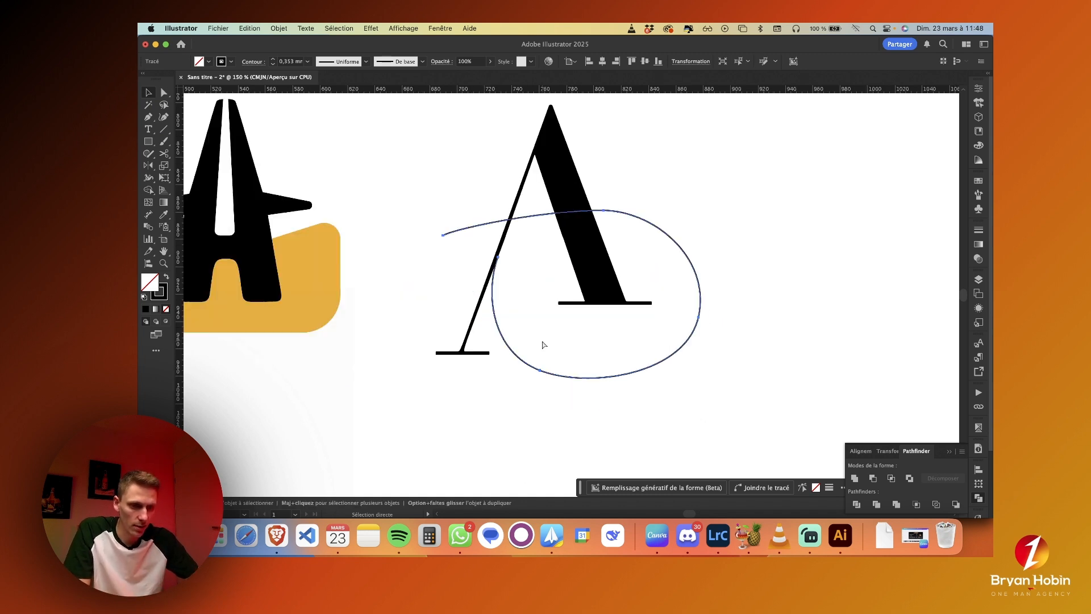
{"action": "key", "text": "super+plus"}
{"action": "key", "text": "super+plus"}
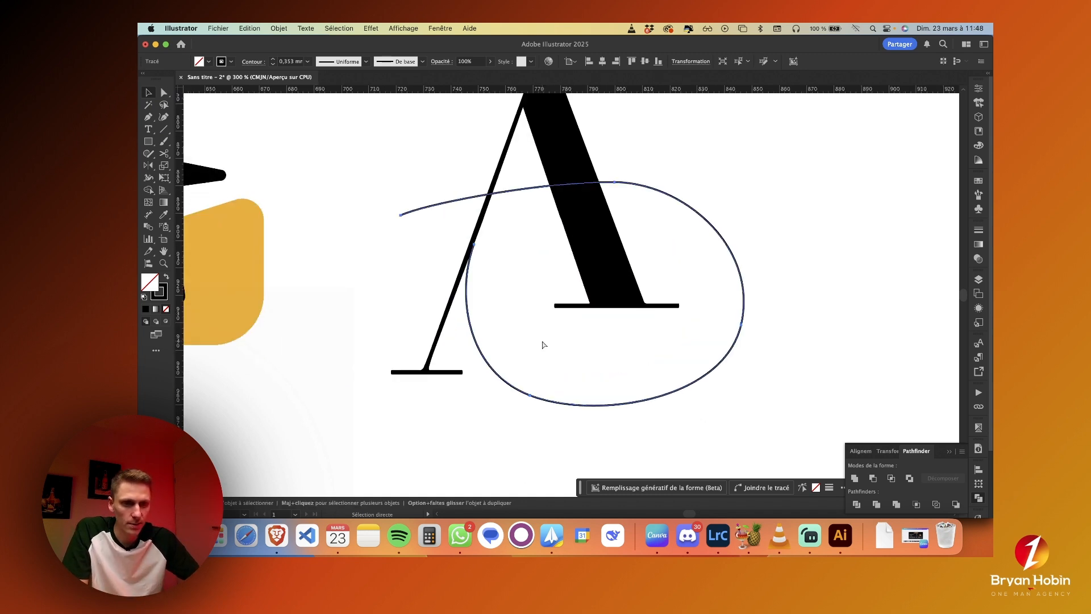
{"action": "key", "text": "super+plus"}
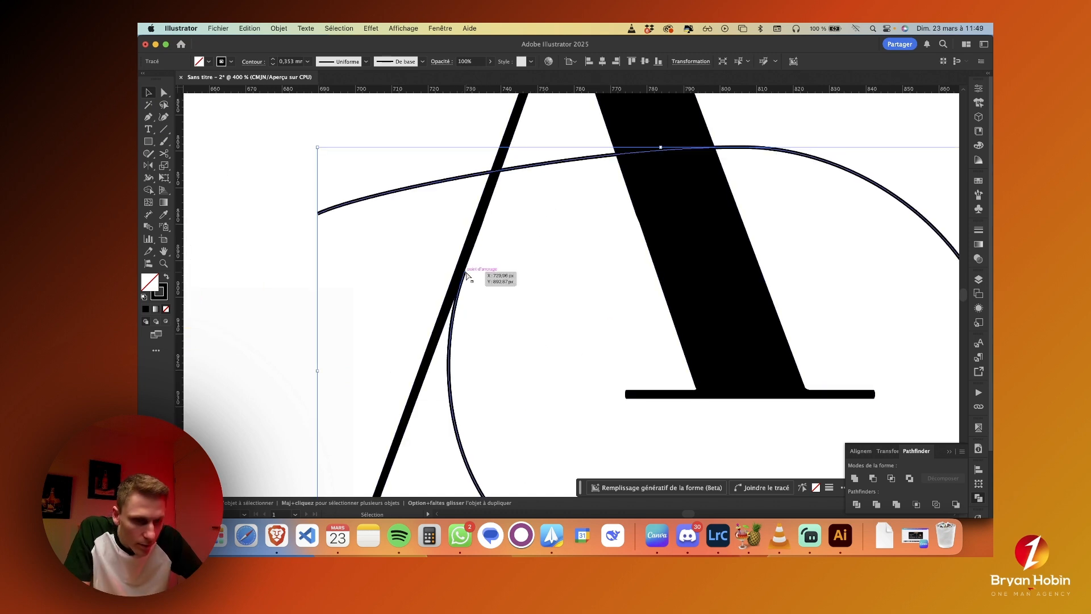
{"action": "key", "text": "a"}
{"action": "left_click", "coordinate": [465, 272]}
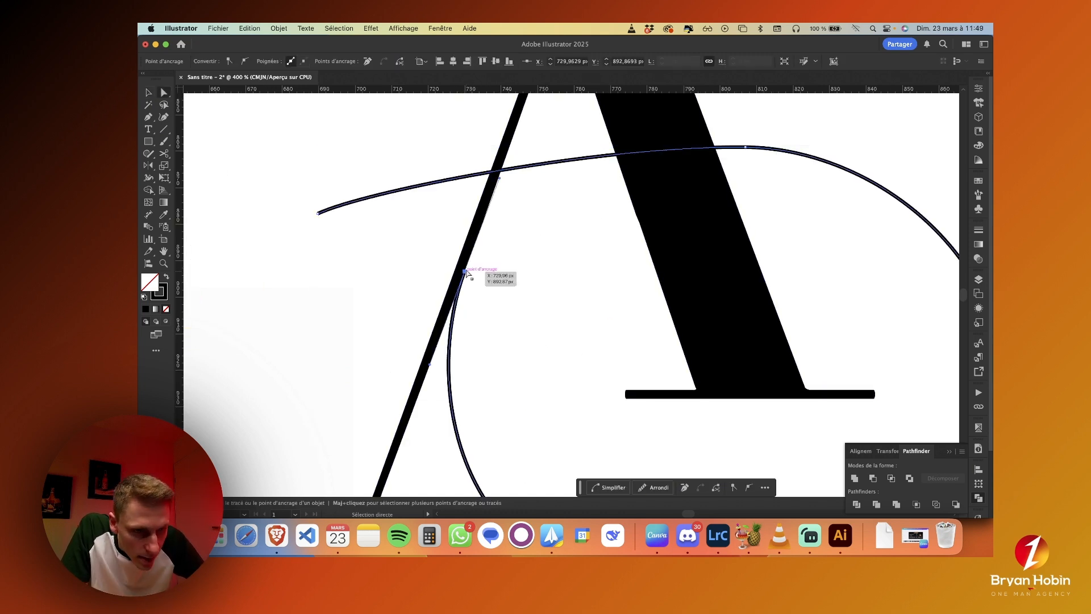
{"action": "left_click_drag", "start_coordinate": [463, 270], "coordinate": [462, 269]}
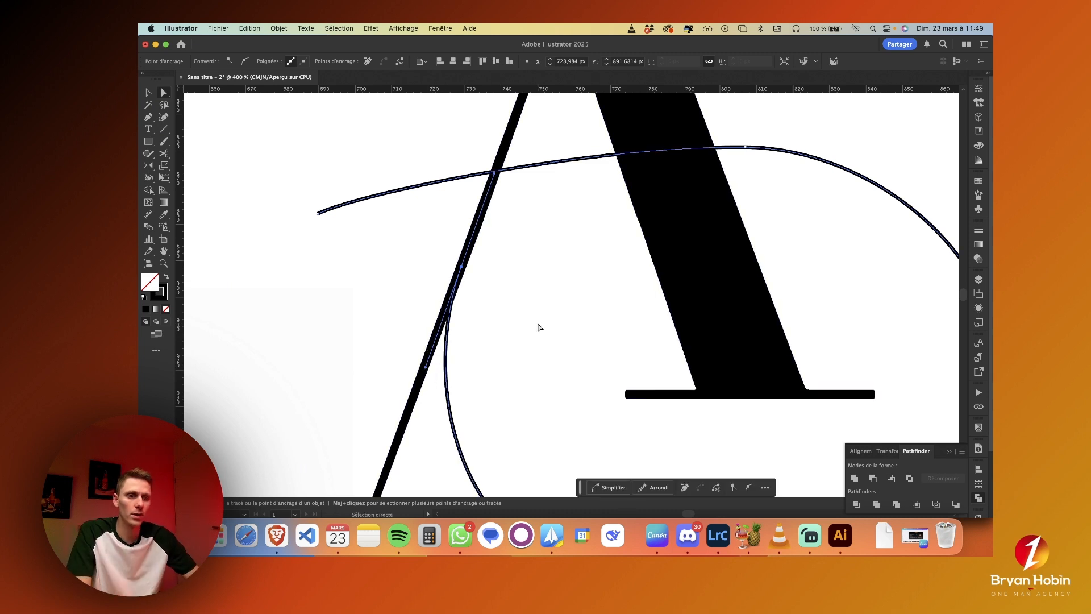
- Set the looping path's stroke weight to 1 mm and give it round caps
{"action": "key", "text": "super+minus"}
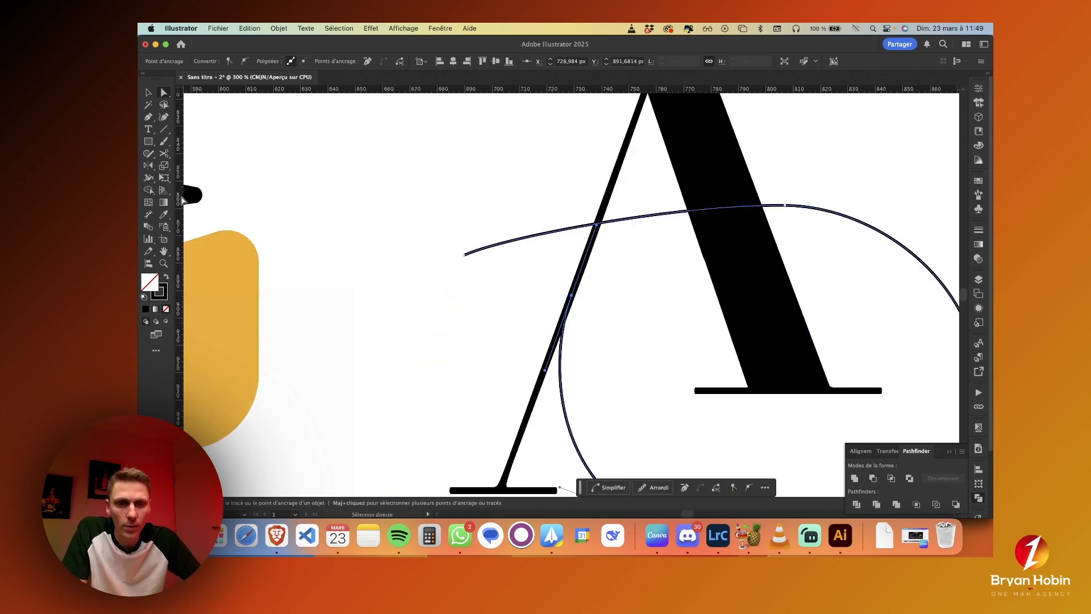
{"action": "left_click", "coordinate": [981, 231]}
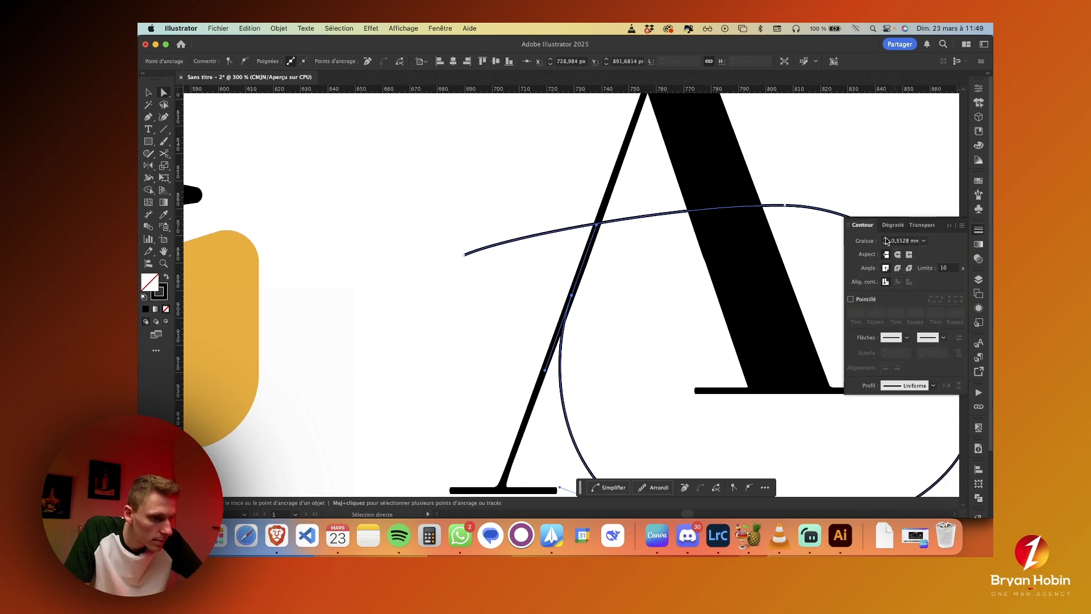
{"action": "left_click", "coordinate": [886, 240]}
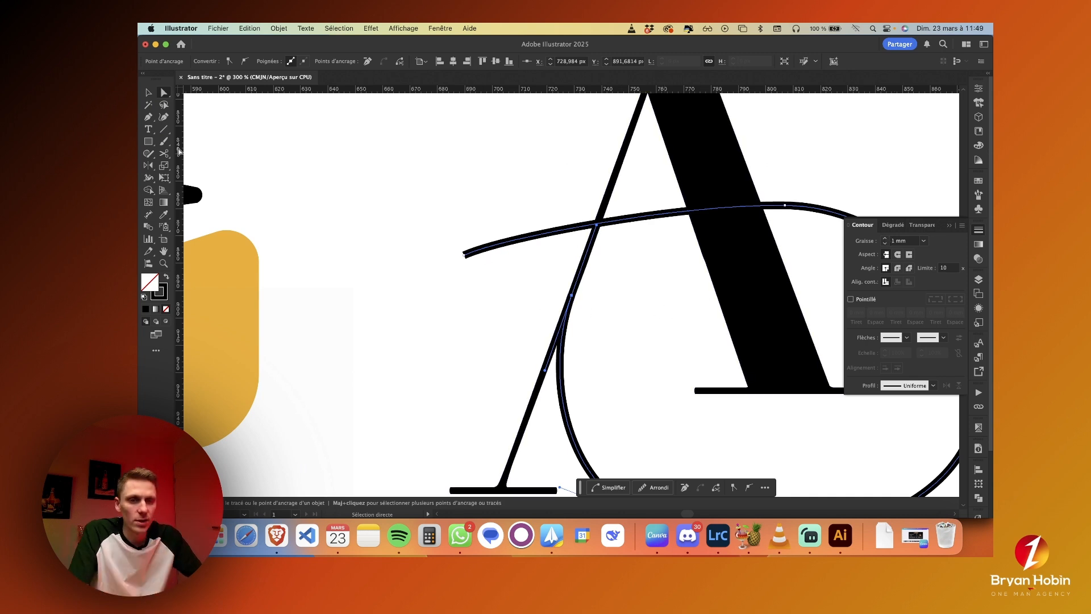
{"action": "key", "text": "v"}
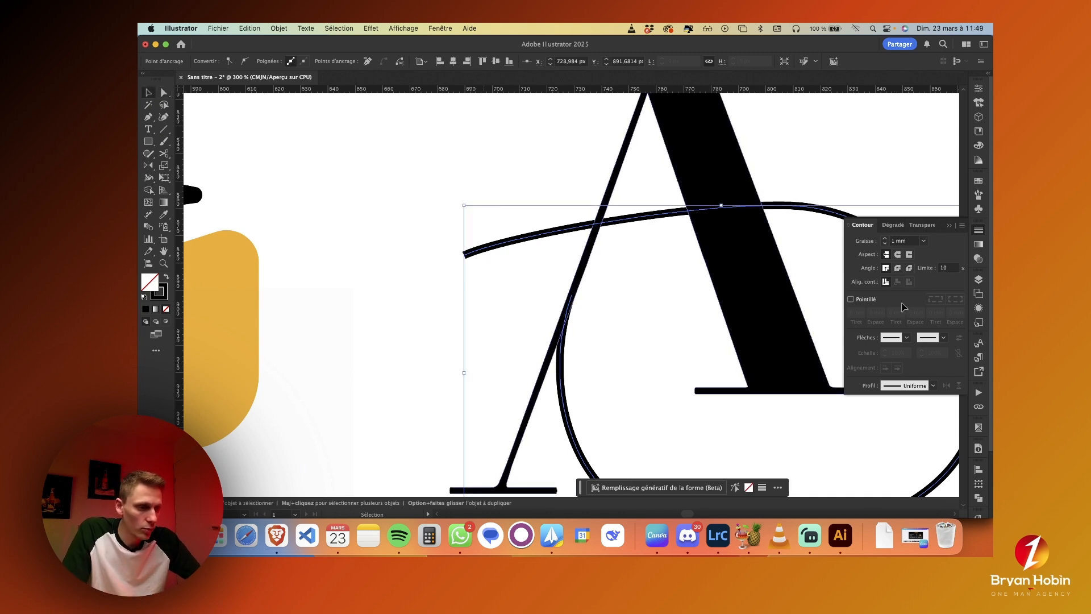
{"action": "left_click", "coordinate": [898, 255]}
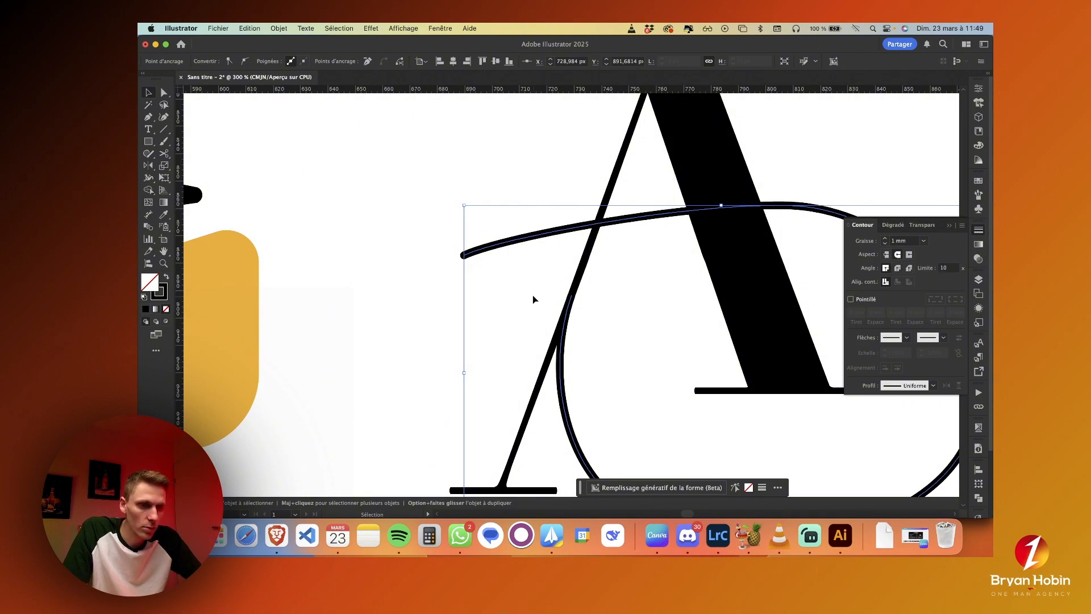
- Smooth the lower and outer curves of the loop around the thick leg with the Smooth tool
{"action": "scroll", "coordinate": [533, 295], "scroll_direction": "down", "scroll_amount": 5}
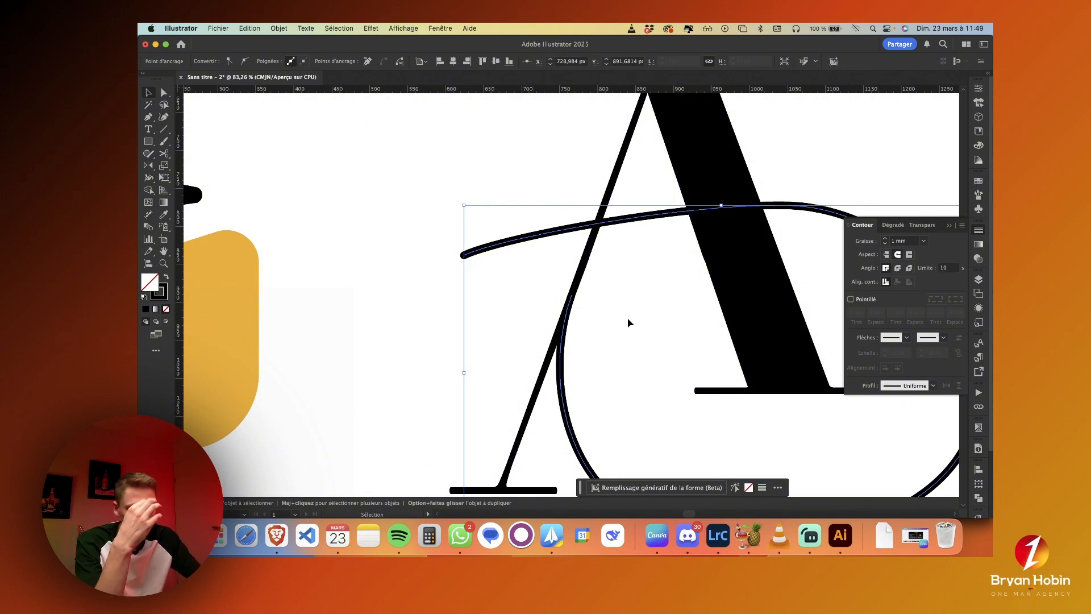
{"action": "scroll", "coordinate": [568, 318], "scroll_direction": "right", "scroll_amount": 1}
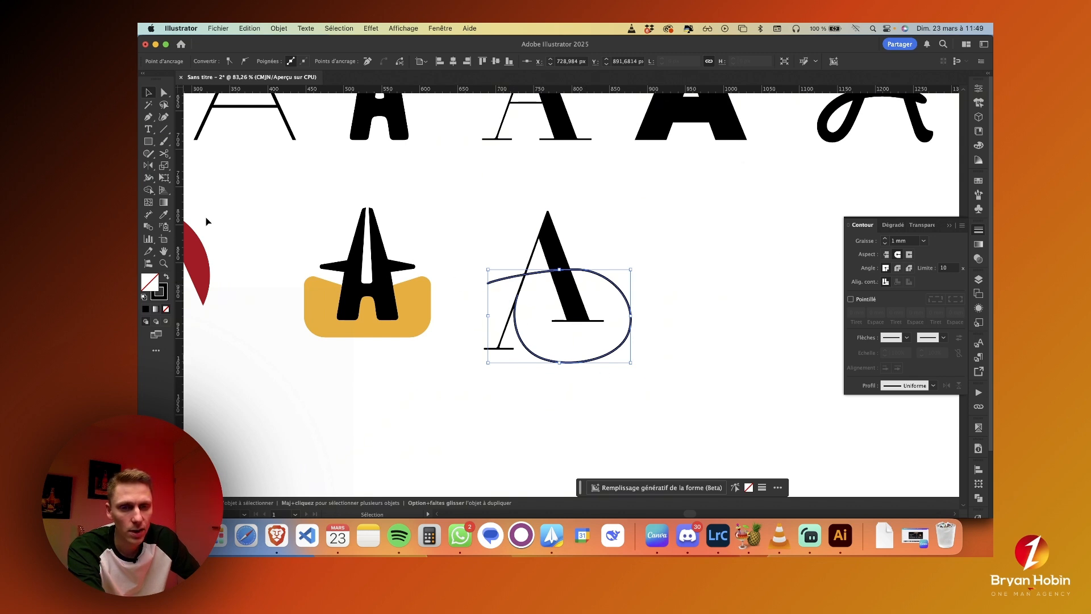
{"action": "key", "text": "shift+n"}
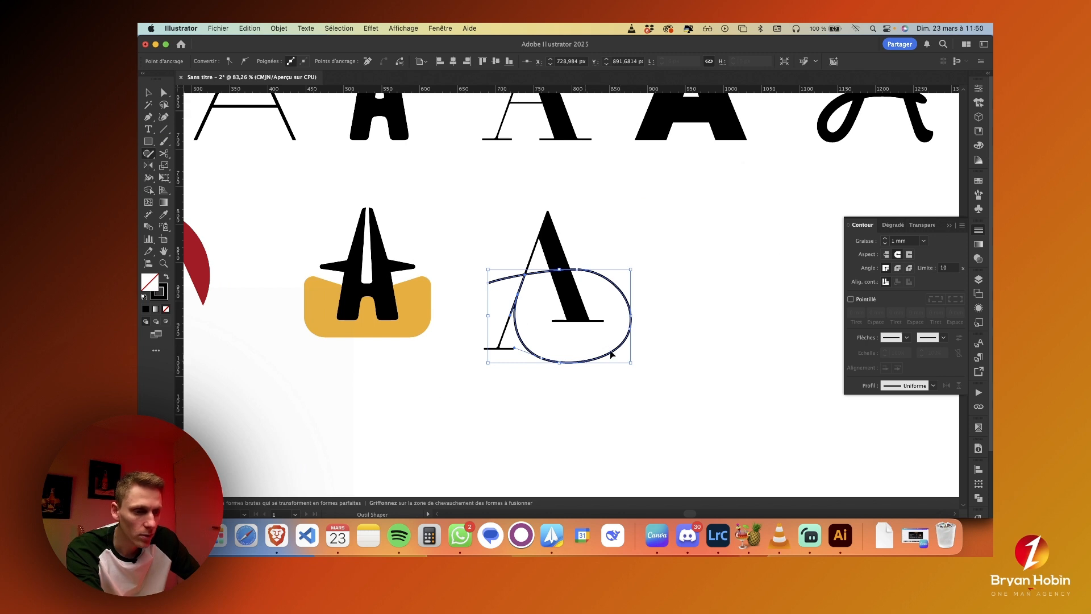
{"action": "left_click", "coordinate": [628, 328]}
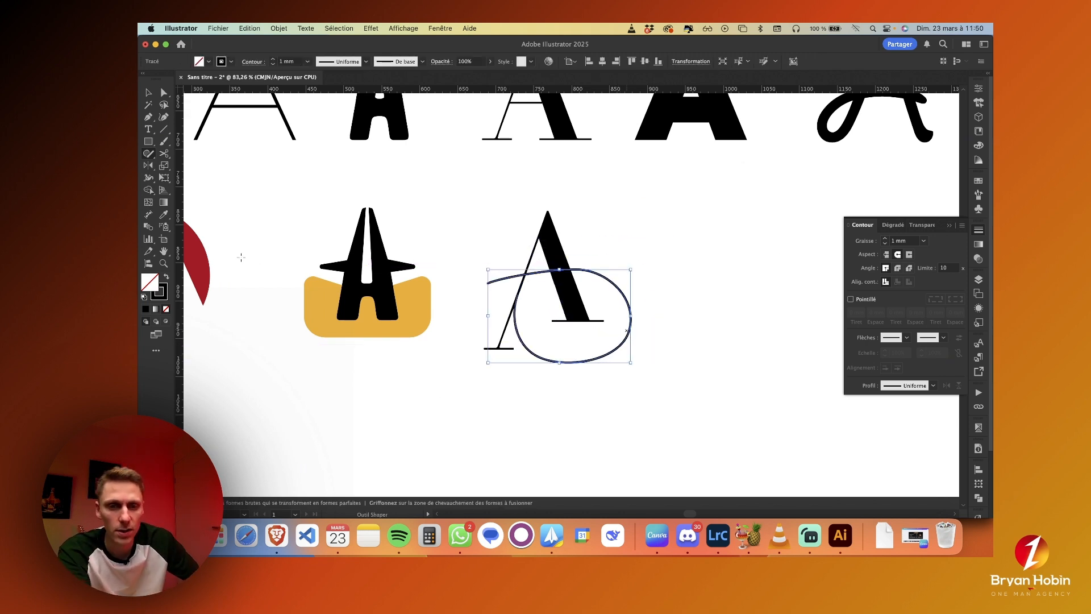
{"action": "left_click", "coordinate": [149, 153]}
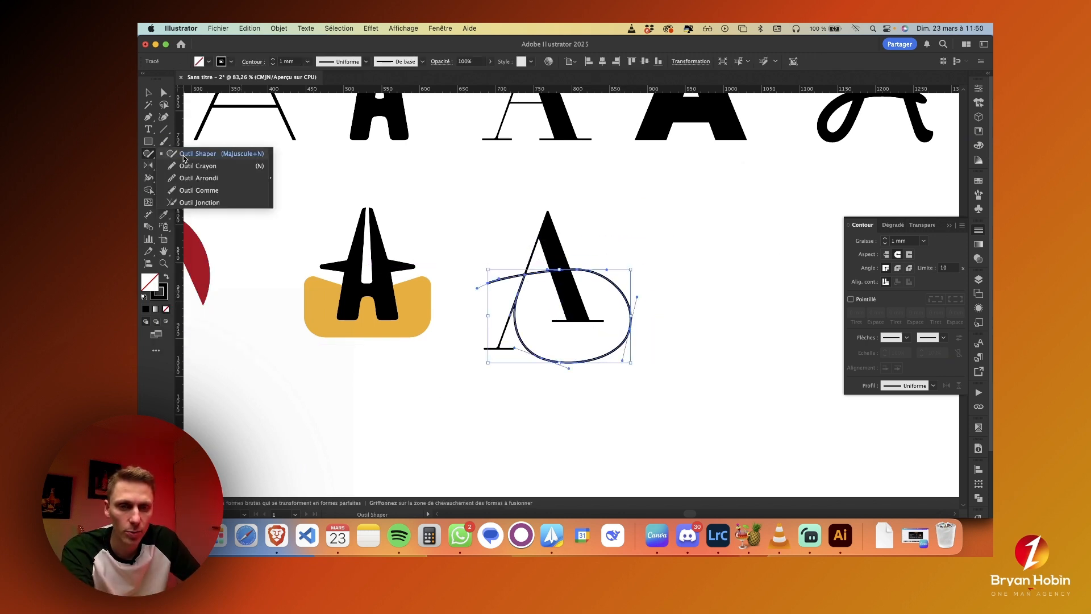
{"action": "left_click", "coordinate": [198, 180]}
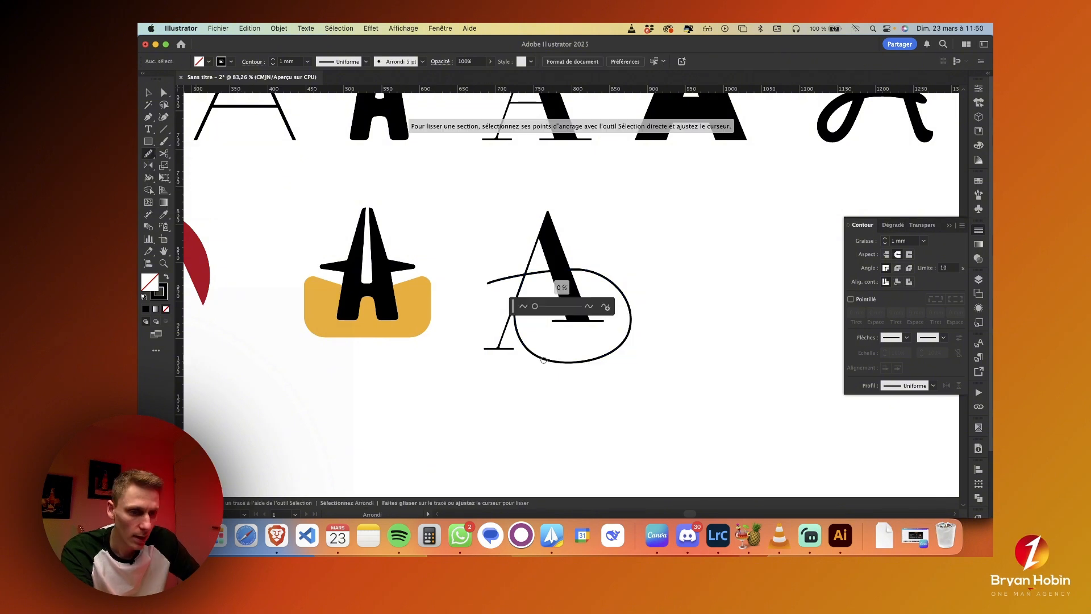
{"action": "key", "text": "v"}
{"action": "left_click", "coordinate": [604, 355]}
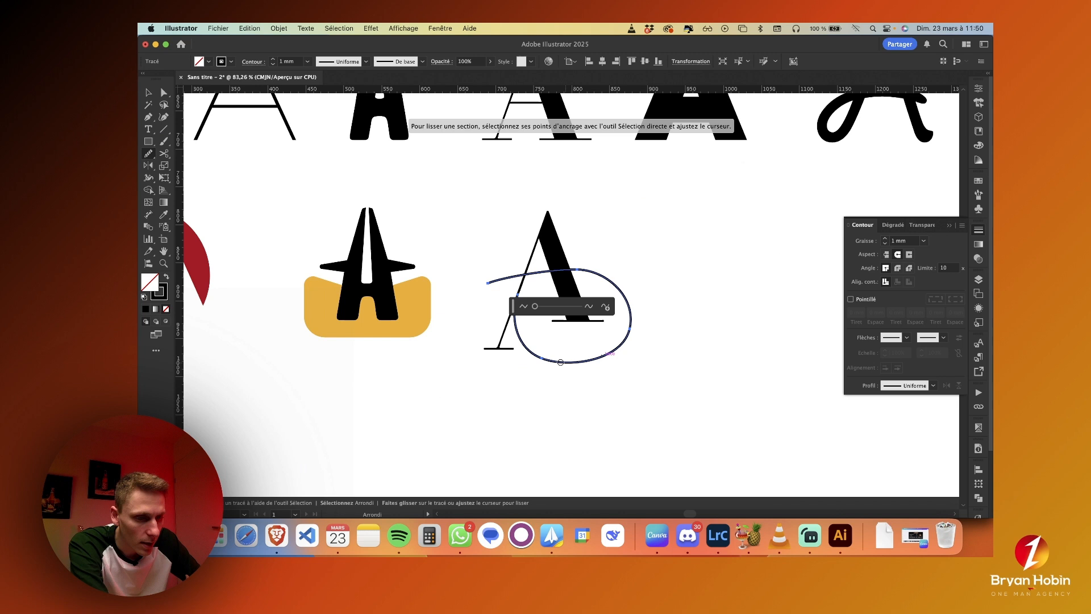
{"action": "mouse_move", "coordinate": [564, 362]}
{"action": "left_mouse_down"}
{"action": "mouse_move", "coordinate": [632, 324]}
{"action": "mouse_move", "coordinate": [591, 357]}
{"action": "left_mouse_up"}
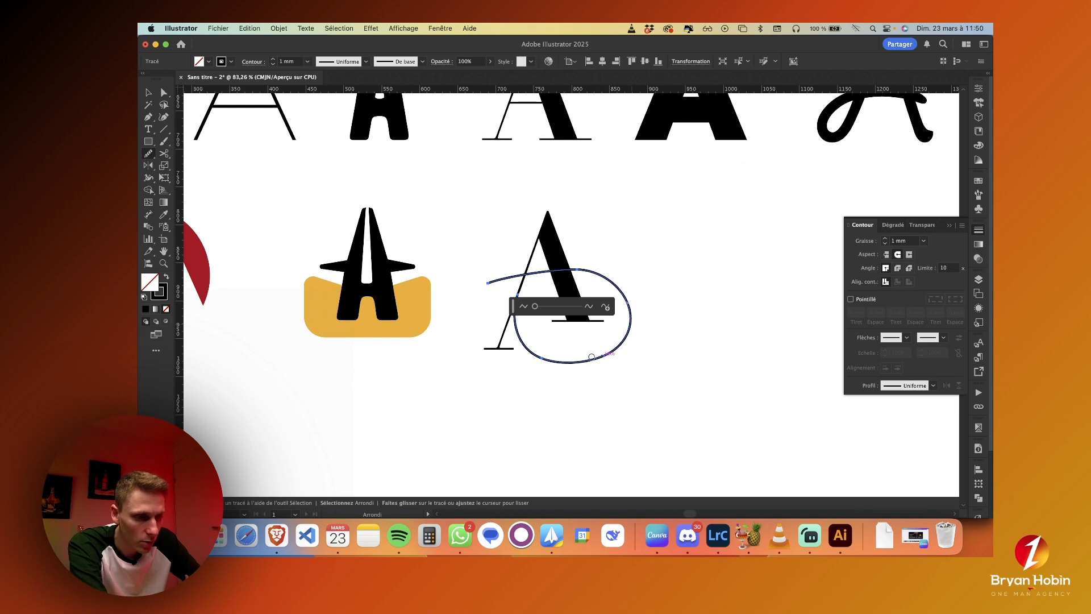
{"action": "mouse_move", "coordinate": [578, 276]}
{"action": "left_mouse_down"}
{"action": "mouse_move", "coordinate": [590, 275]}
{"action": "mouse_move", "coordinate": [570, 274]}
{"action": "mouse_move", "coordinate": [549, 361]}
{"action": "left_mouse_up"}
{"action": "left_click_drag", "start_coordinate": [614, 352], "coordinate": [630, 324]}
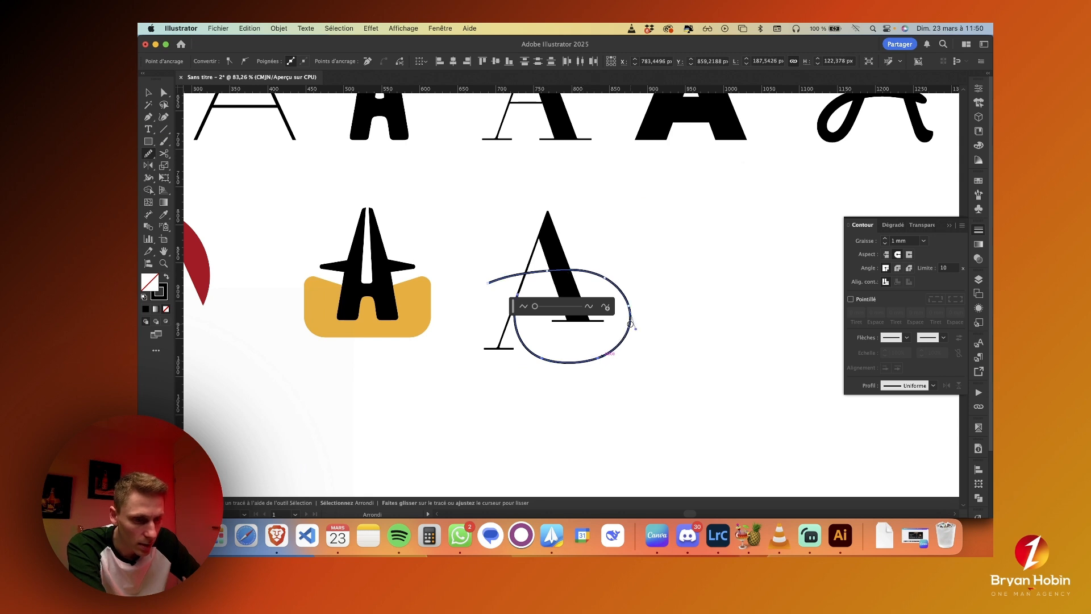
{"action": "left_click_drag", "start_coordinate": [577, 364], "coordinate": [625, 302]}
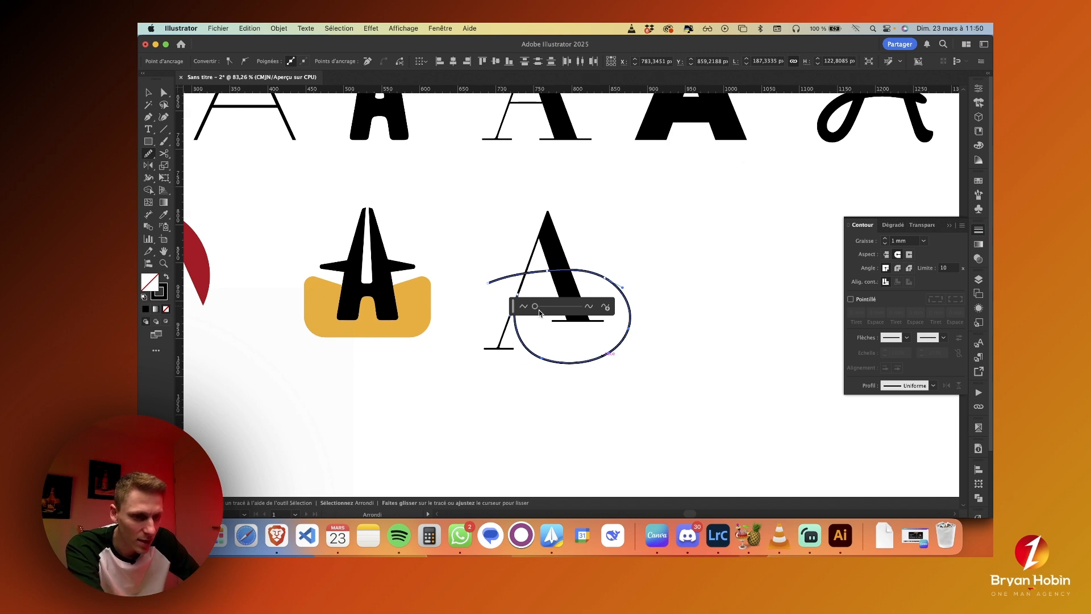
- Apply automatic smoothing to the loop and smooth its upper stretch across both legs of the A
{"action": "left_click", "coordinate": [604, 307]}
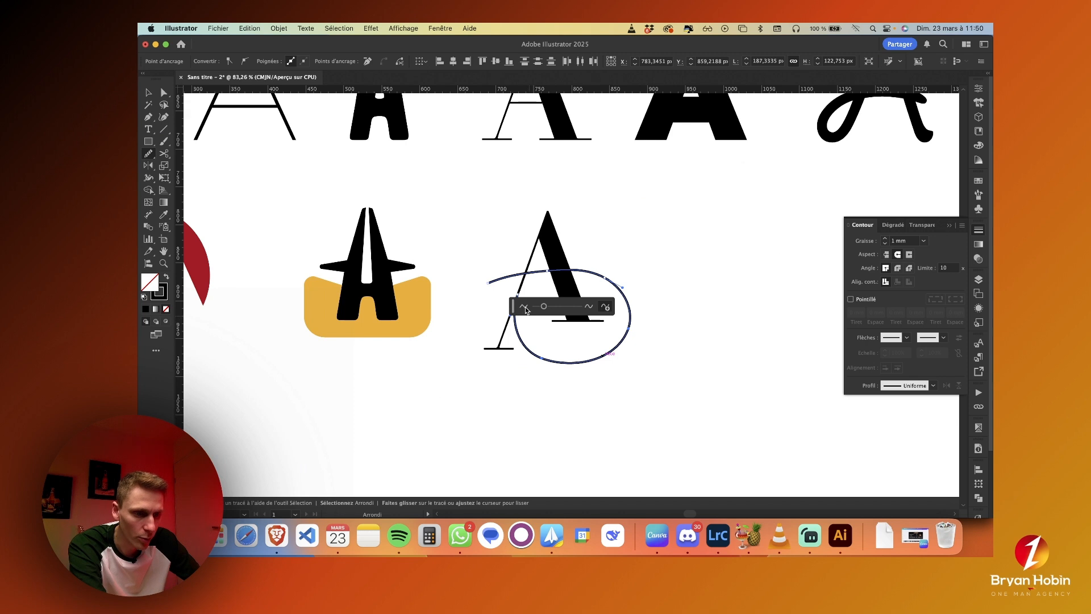
{"action": "left_click_drag", "start_coordinate": [513, 309], "coordinate": [599, 308]}
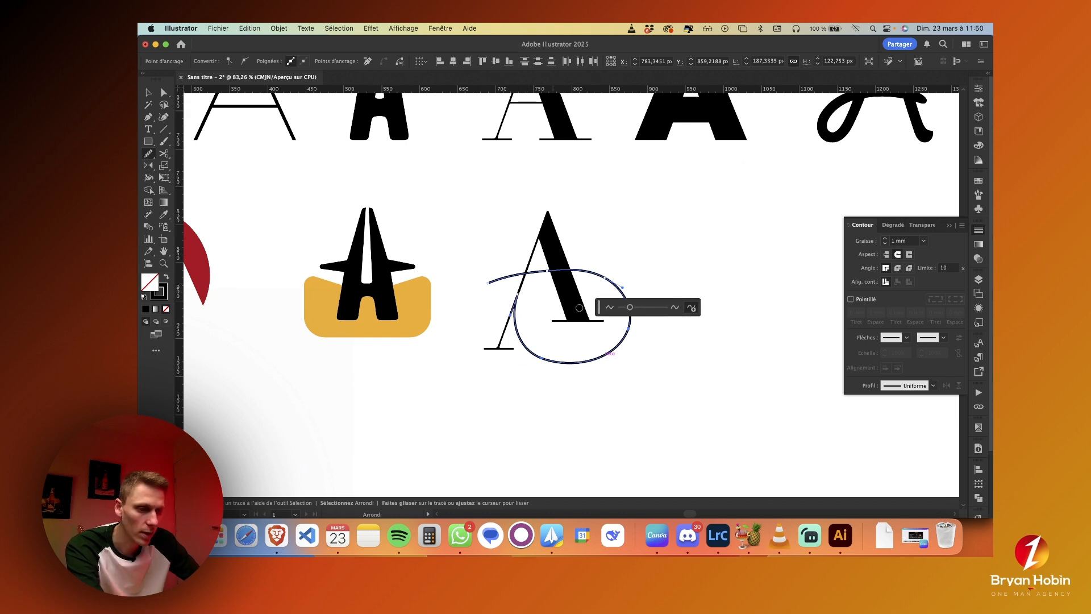
{"action": "mouse_move", "coordinate": [540, 273]}
{"action": "left_mouse_down"}
{"action": "mouse_move", "coordinate": [518, 277]}
{"action": "mouse_move", "coordinate": [591, 270]}
{"action": "mouse_move", "coordinate": [520, 276]}
{"action": "mouse_move", "coordinate": [590, 271]}
{"action": "mouse_move", "coordinate": [528, 268]}
{"action": "left_mouse_up"}
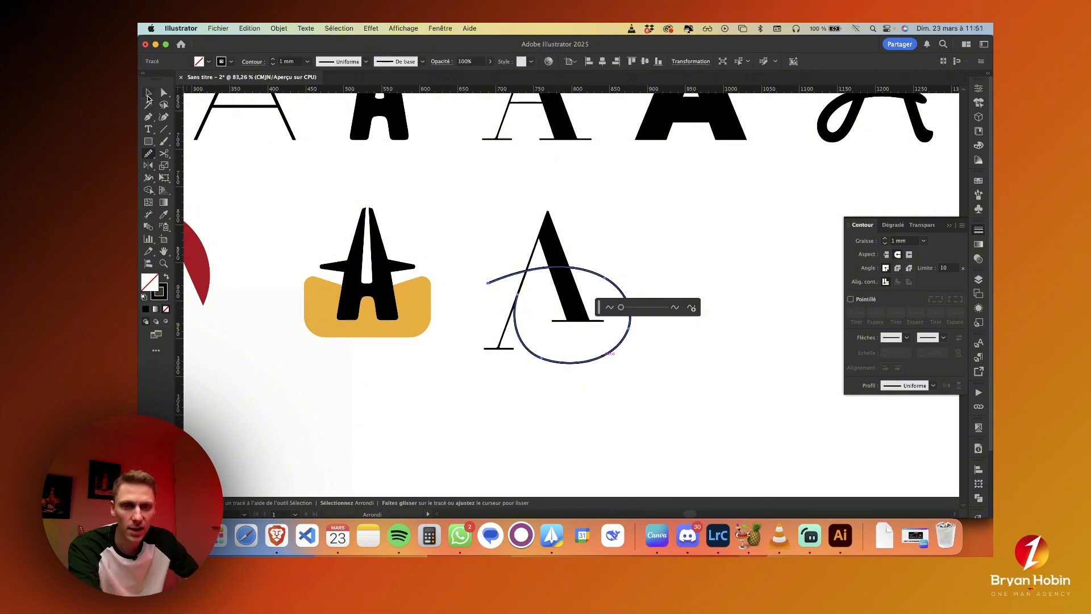
{"action": "left_click", "coordinate": [147, 94]}
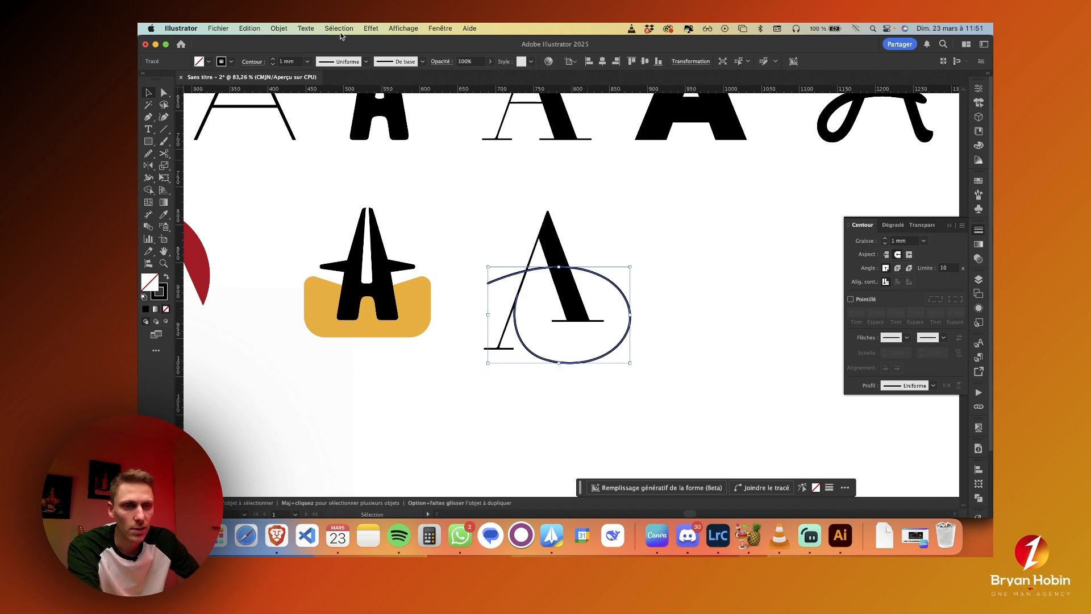
- Expand the looping path's appearance, fill and stroke into a filled shape, then deselect it
{"action": "left_click", "coordinate": [279, 29]}
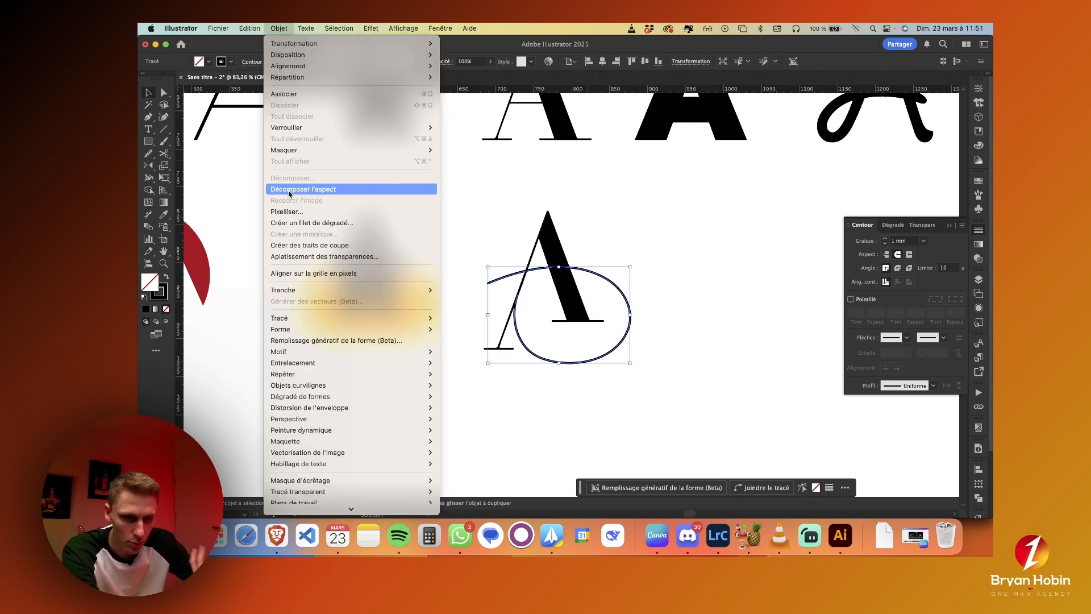
{"action": "left_click", "coordinate": [289, 189]}
{"action": "left_click", "coordinate": [278, 28]}
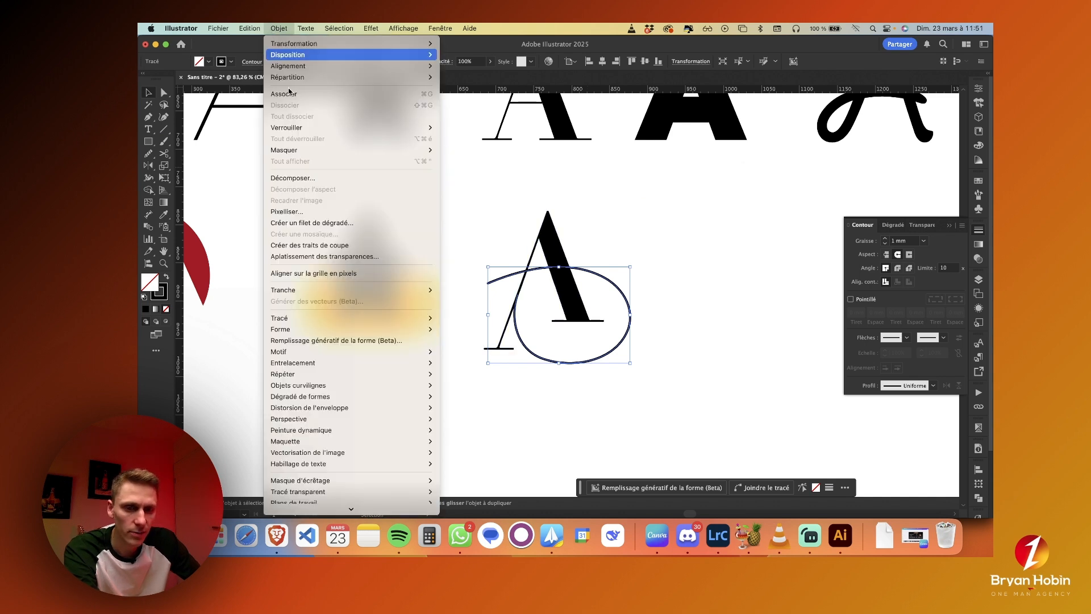
{"action": "left_click", "coordinate": [306, 180]}
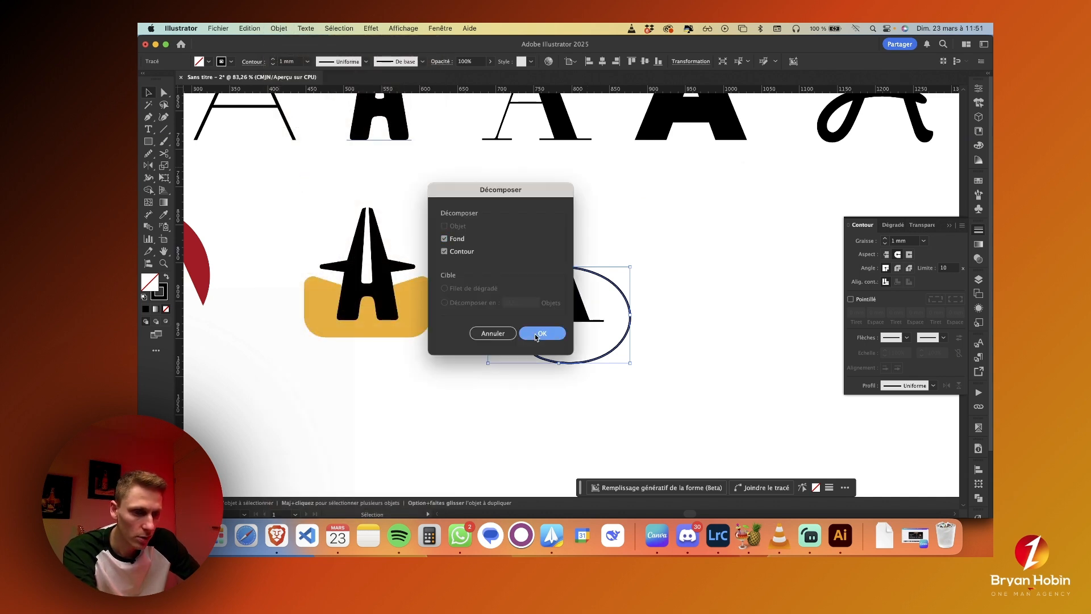
{"action": "left_click", "coordinate": [541, 334]}
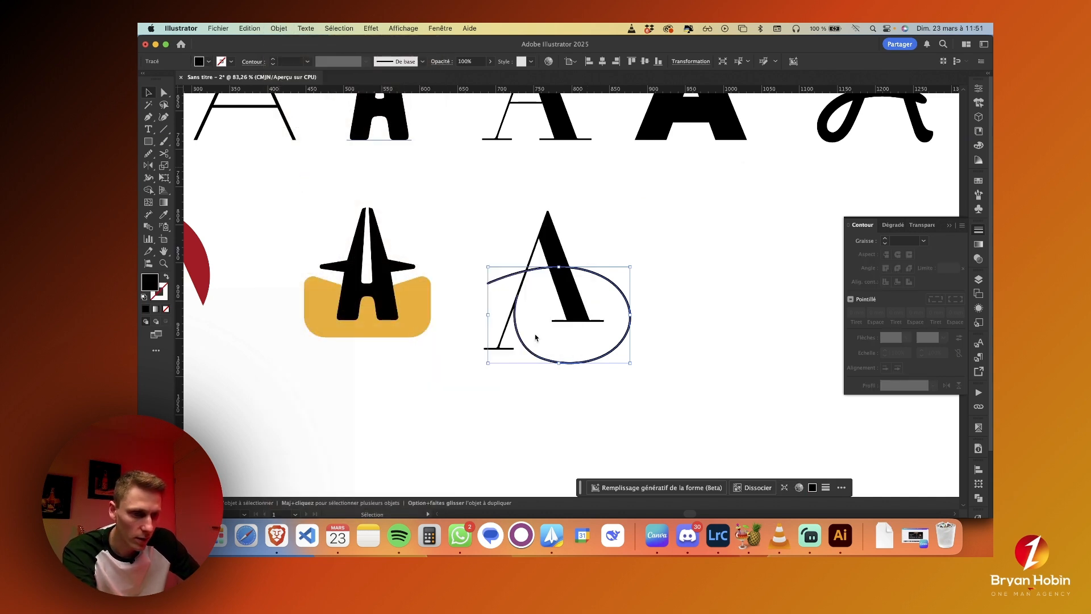
{"action": "left_click", "coordinate": [499, 309]}
- Examine in outline view how the loop's rounded end sits against the A's thin leg, then return to the preview
{"action": "scroll", "coordinate": [512, 308], "scroll_direction": "up", "scroll_amount": 5}
{"action": "scroll", "coordinate": [522, 300], "scroll_direction": "up", "scroll_amount": 1}
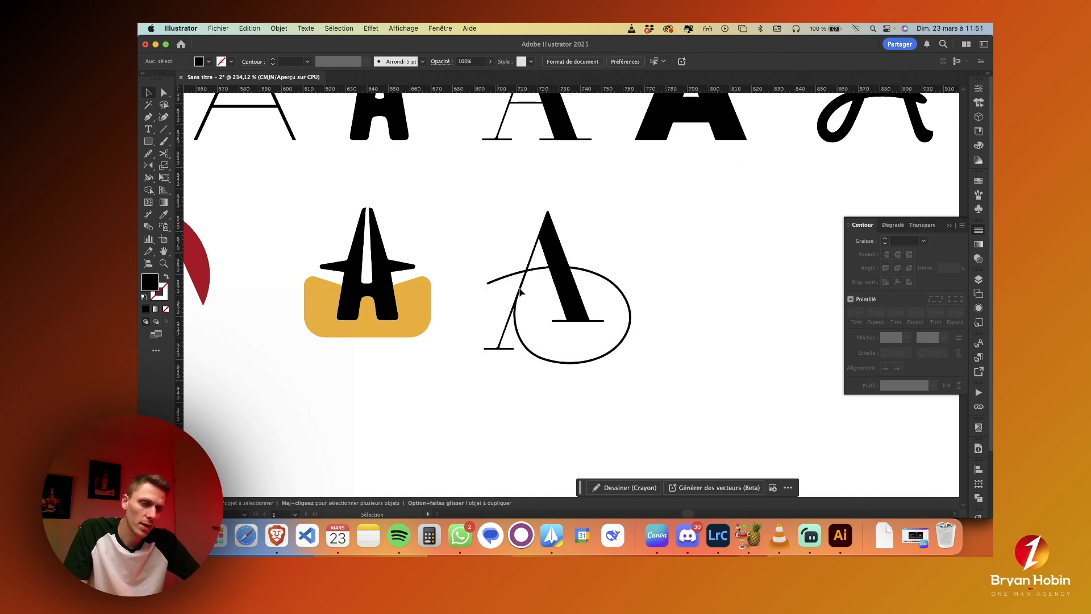
{"action": "scroll", "coordinate": [528, 278], "scroll_direction": "up", "scroll_amount": 2}
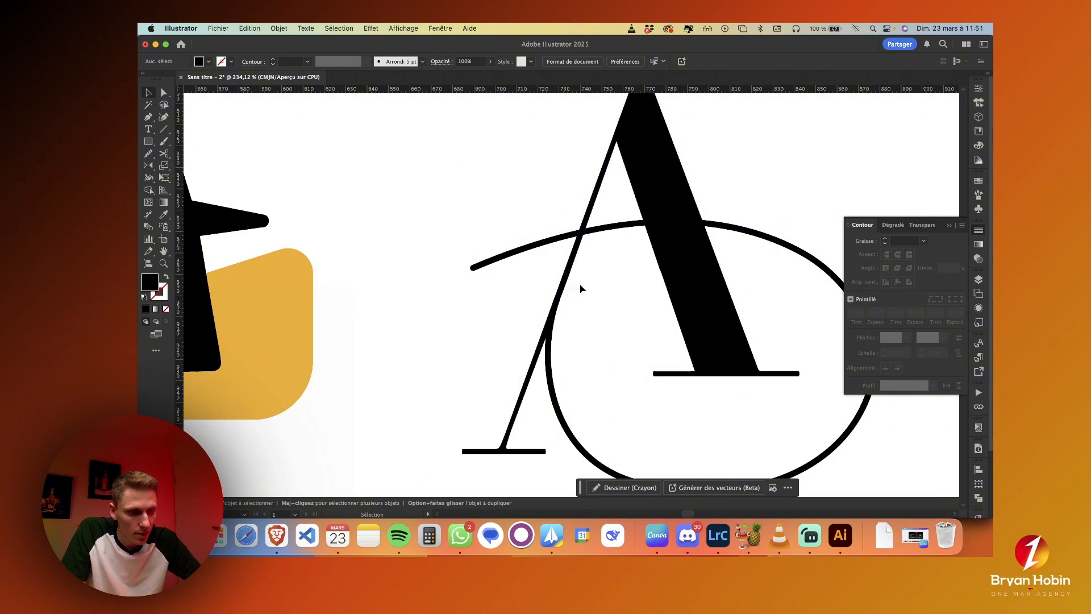
{"action": "scroll", "coordinate": [581, 288], "scroll_direction": "up", "scroll_amount": 3}
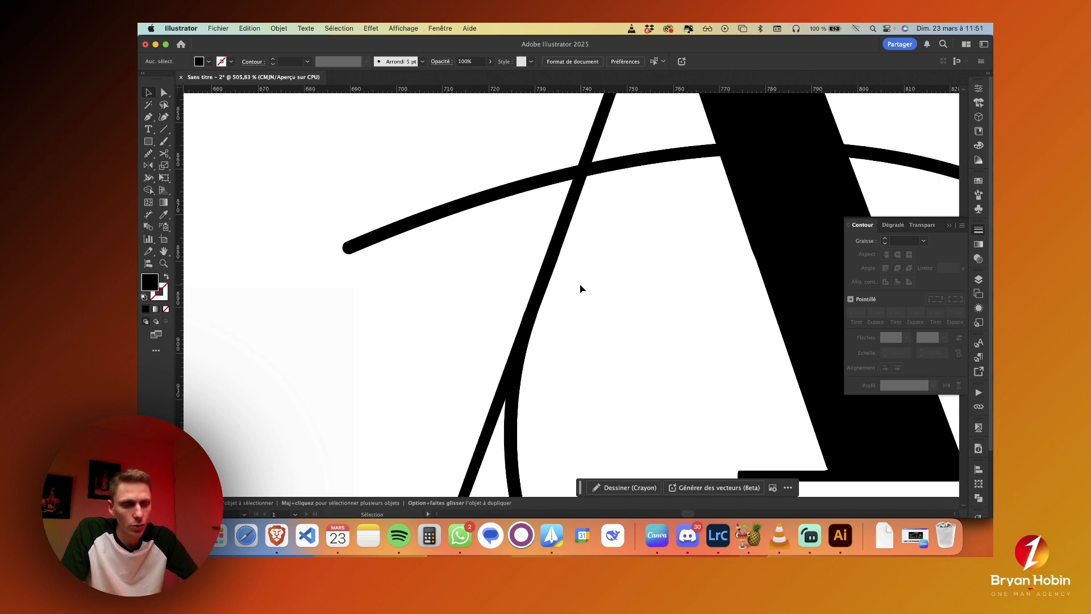
{"action": "key", "text": "super+y"}
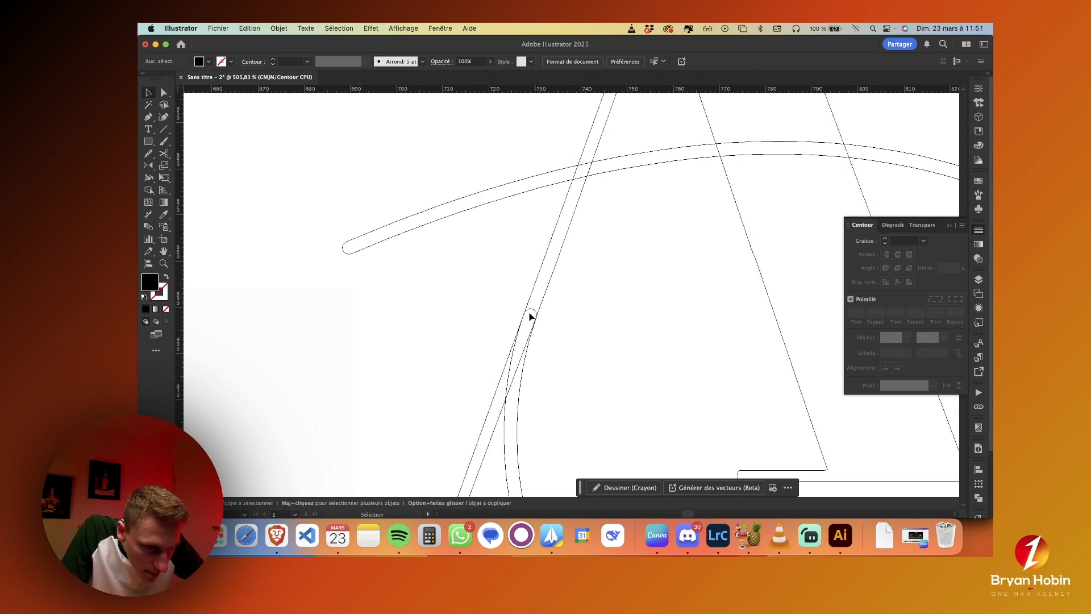
{"action": "key", "text": "a"}
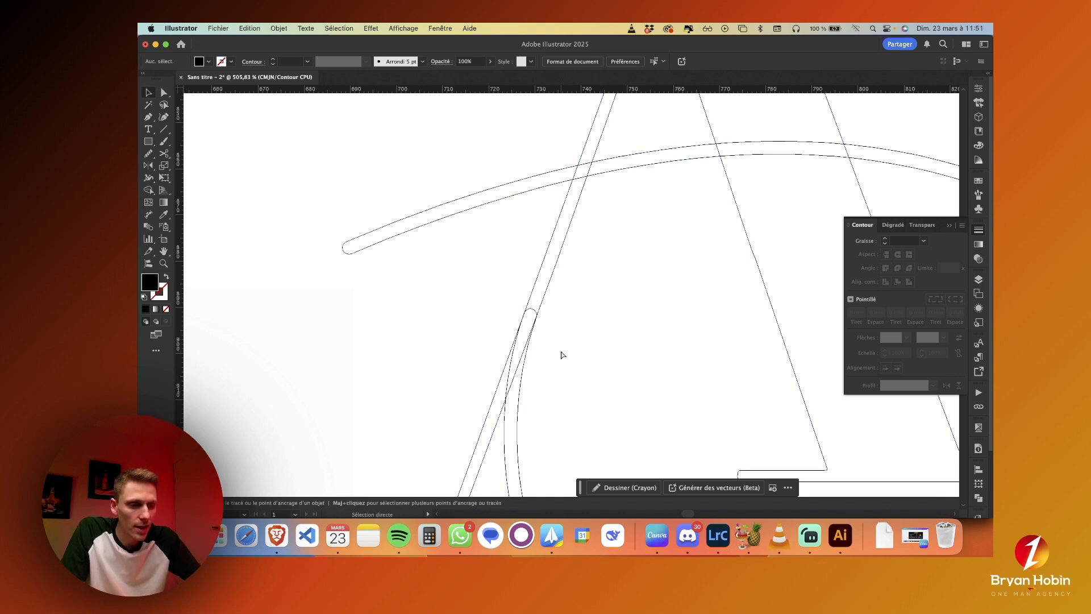
{"action": "key", "text": "super+minus"}
{"action": "key", "text": "super+minus"}
{"action": "key", "text": "super+y"}
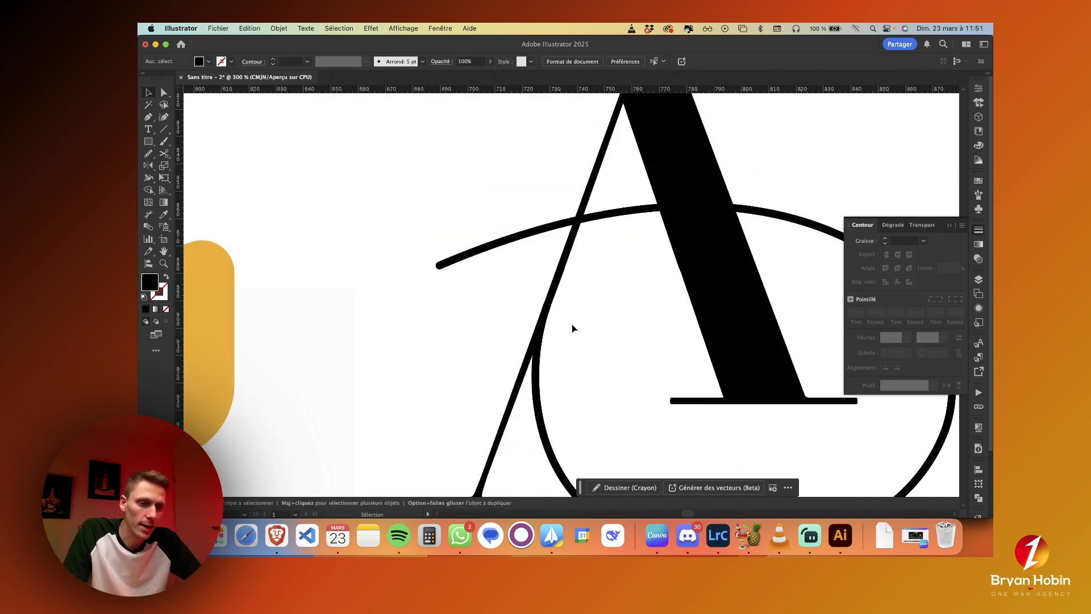
- Trim the thin leg below the loop and fuse the loop with the A using Shape Builder
{"action": "left_click_drag", "start_coordinate": [427, 183], "coordinate": [730, 418]}
{"action": "left_click", "coordinate": [148, 191]}
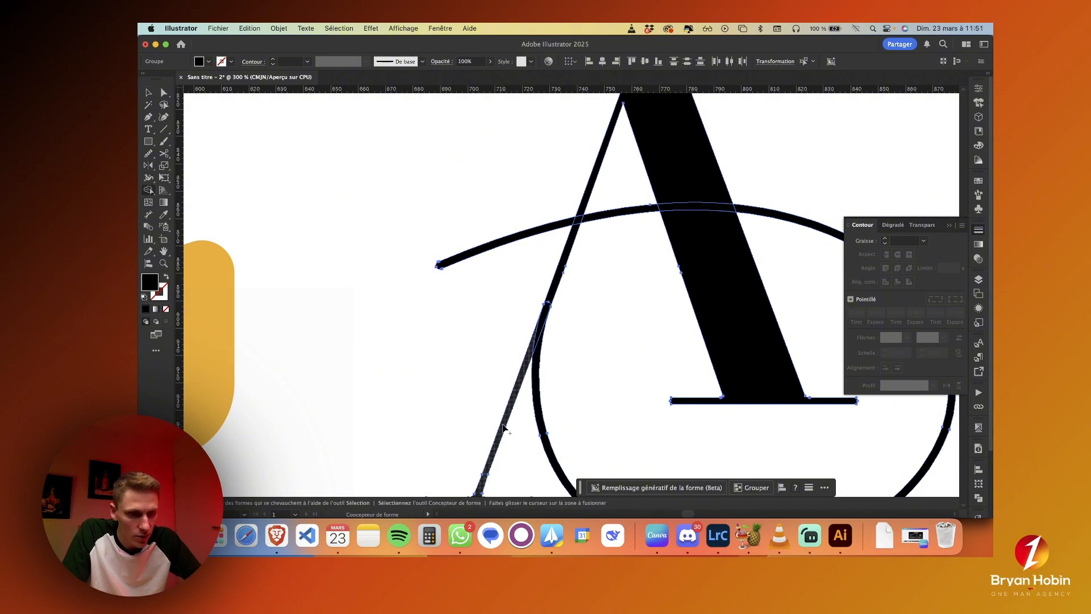
{"action": "scroll", "coordinate": [529, 375], "scroll_direction": "down", "scroll_amount": 3}
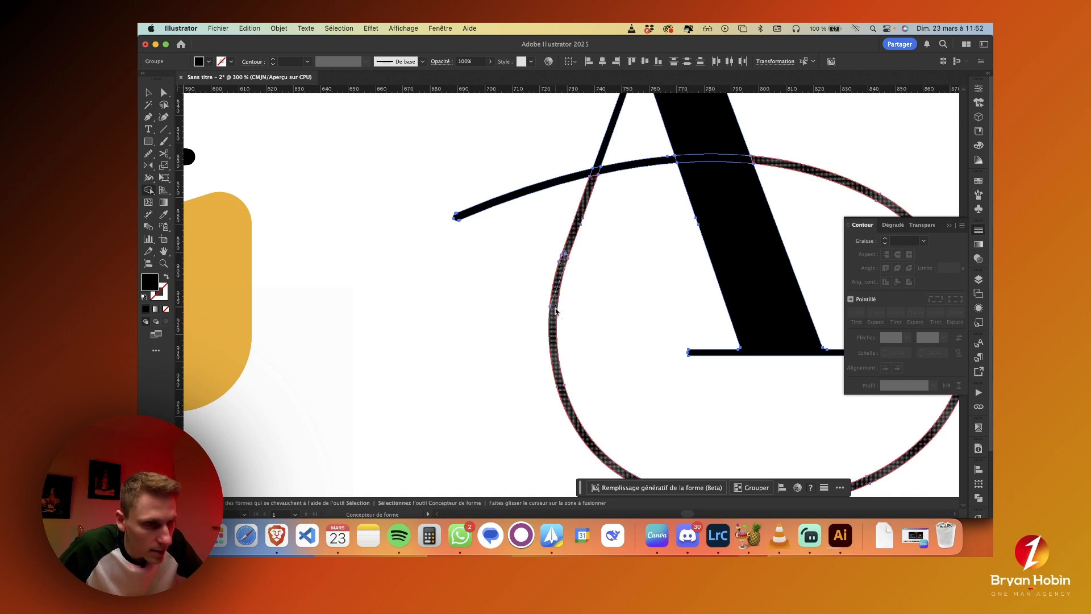
{"action": "scroll", "coordinate": [555, 311], "scroll_direction": "right", "scroll_amount": 2}
{"action": "scroll", "coordinate": [555, 311], "scroll_direction": "up", "scroll_amount": 1}
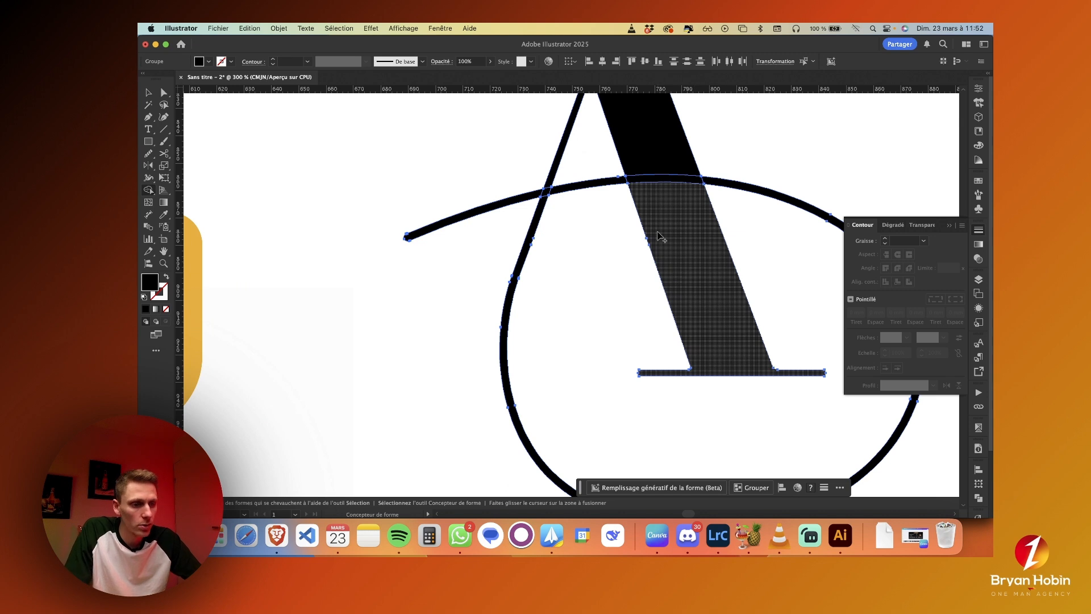
{"action": "scroll", "coordinate": [600, 222], "scroll_direction": "down", "scroll_amount": 1}
{"action": "left_click", "coordinate": [949, 226]}
{"action": "key", "text": "v"}
{"action": "left_click", "coordinate": [745, 428]}
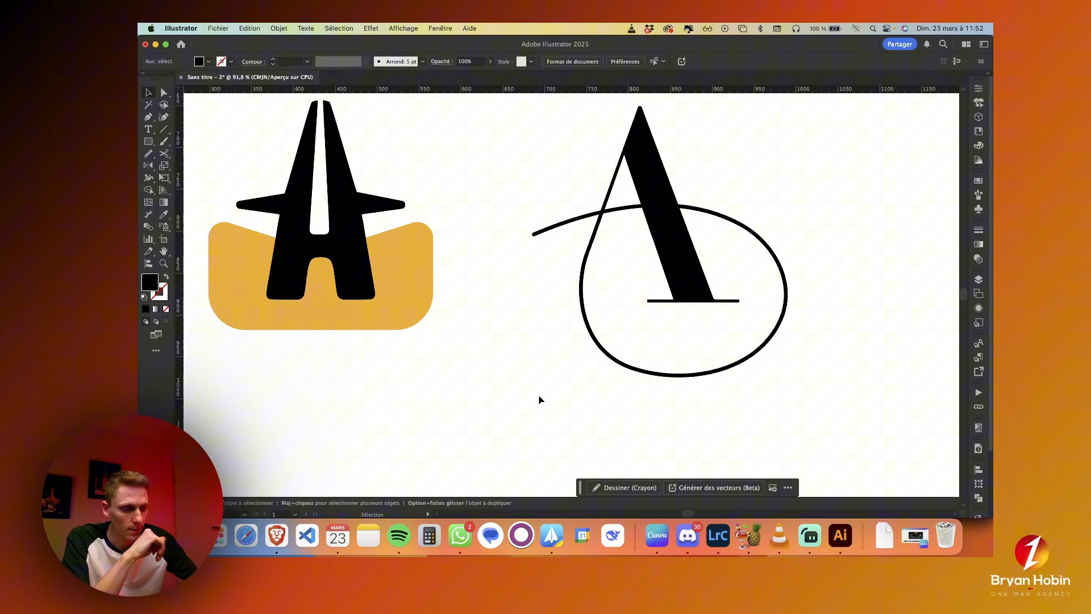
- Group the Didot A with its looping crossbar, then deselect it
{"action": "key", "text": "super+1"}
{"action": "mouse_move", "coordinate": [567, 231]}
{"action": "left_mouse_down"}
{"action": "mouse_move", "coordinate": [577, 237]}
{"action": "mouse_move", "coordinate": [570, 229]}
{"action": "left_mouse_up"}
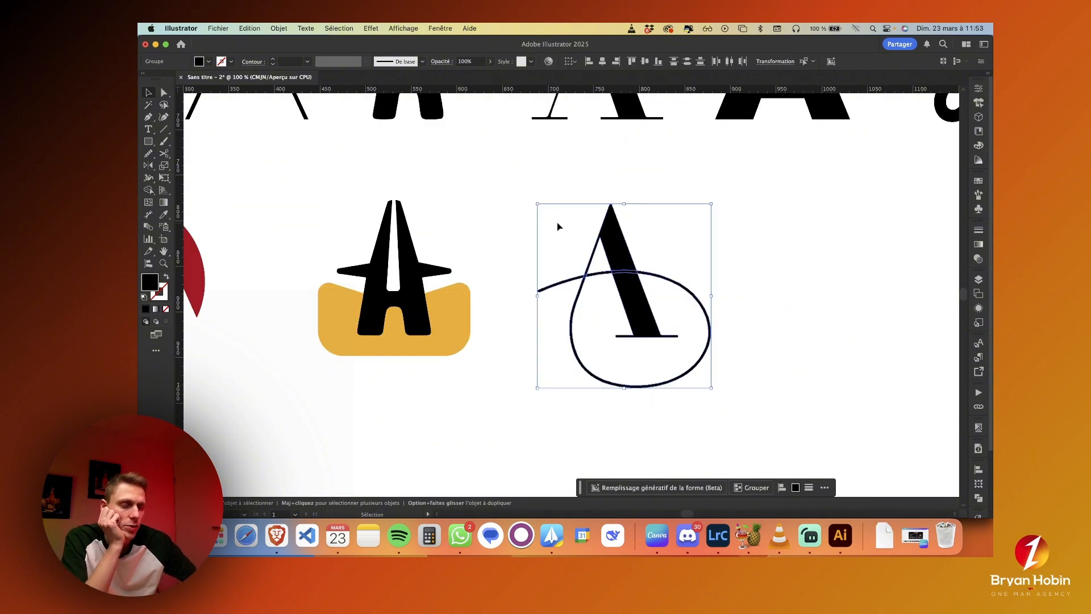
{"action": "key", "text": "super+g"}
{"action": "left_click", "coordinate": [557, 226]}
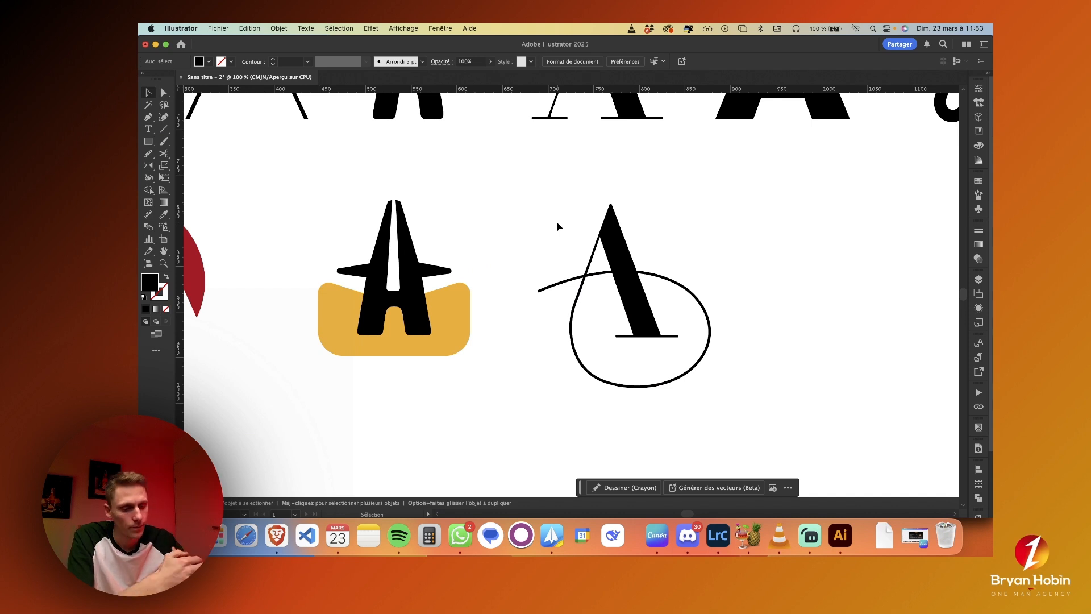
- Draw a circle over the middle of the looped A with the Ellipse tool
{"action": "key", "text": "l"}
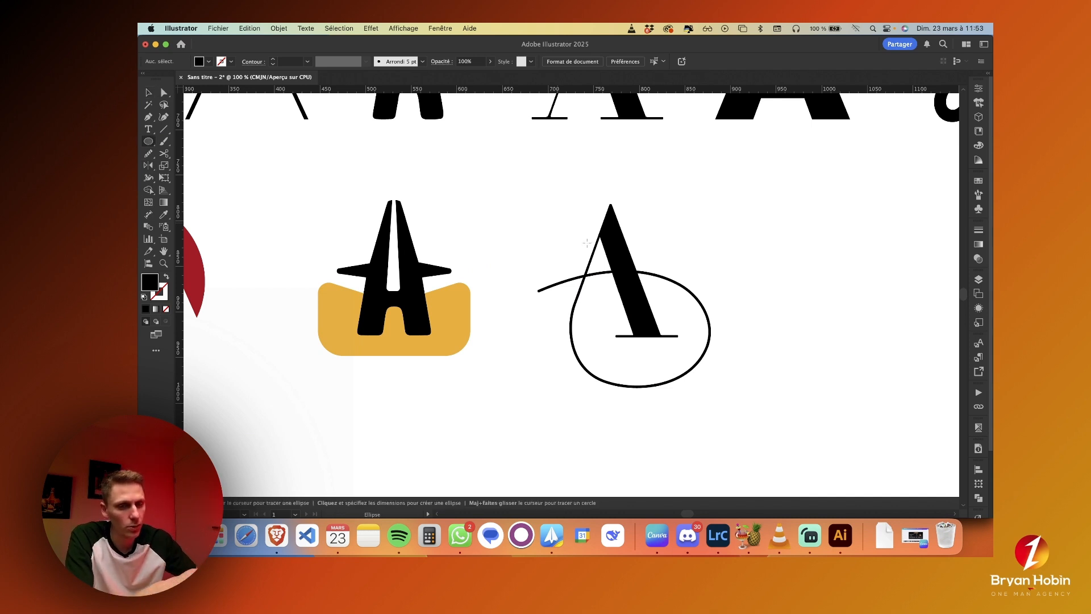
{"action": "left_click_drag", "start_coordinate": [621, 290], "coordinate": [665, 319]}
{"action": "key", "text": "v"}
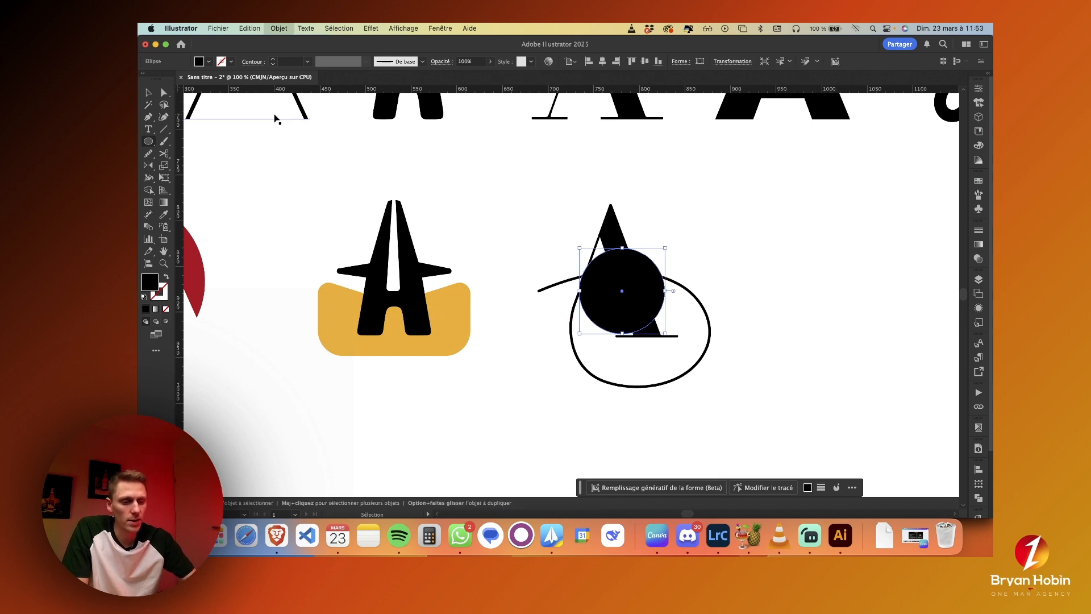
- Fill the circle with a green swatch and send it behind the A
{"action": "key", "text": "l"}
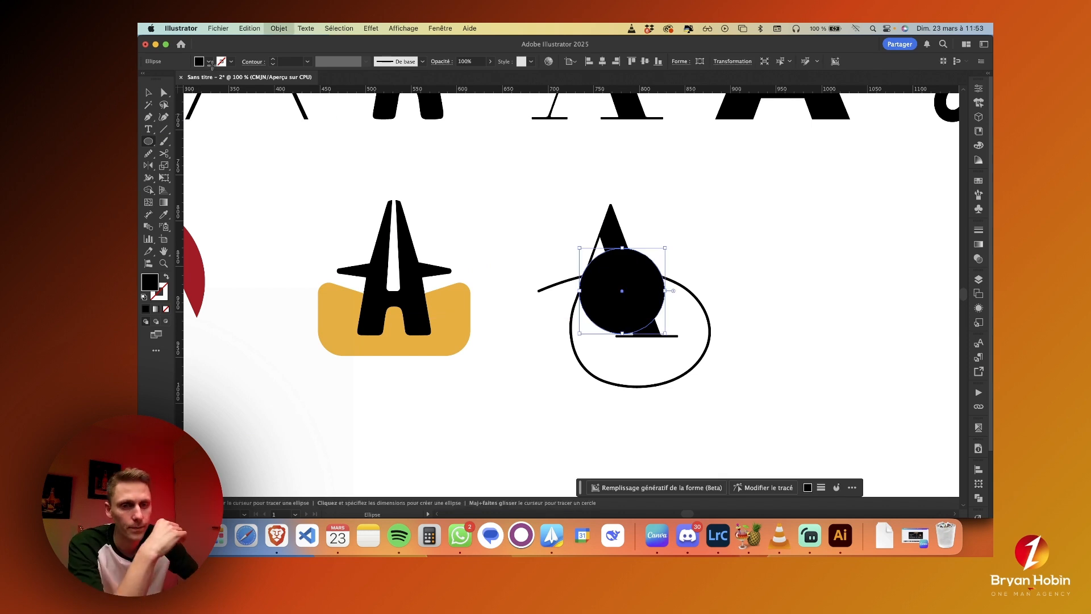
{"action": "left_click", "coordinate": [209, 63]}
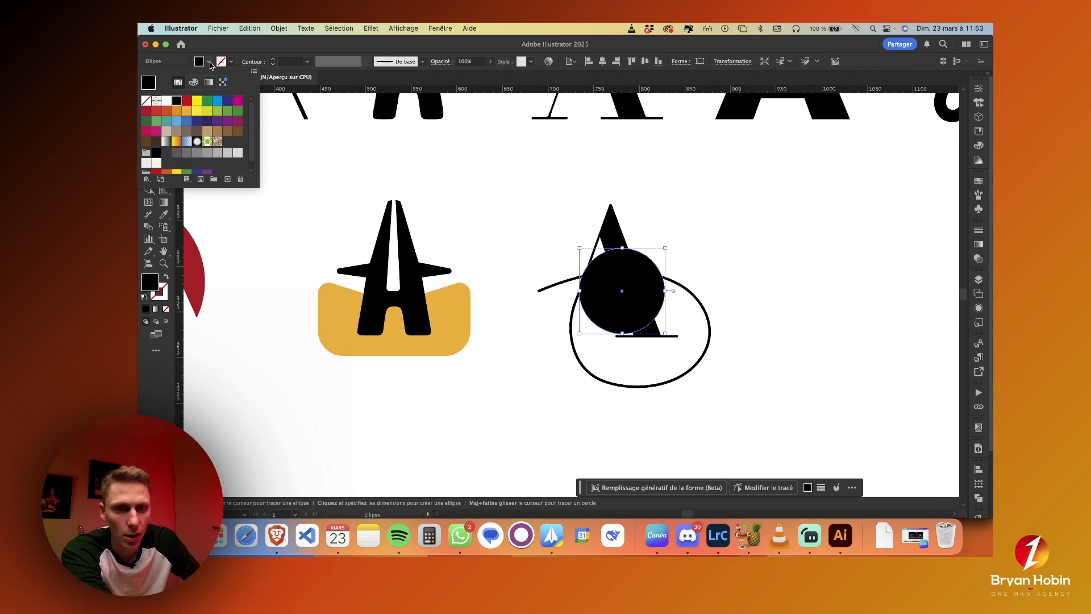
{"action": "left_click", "coordinate": [227, 110]}
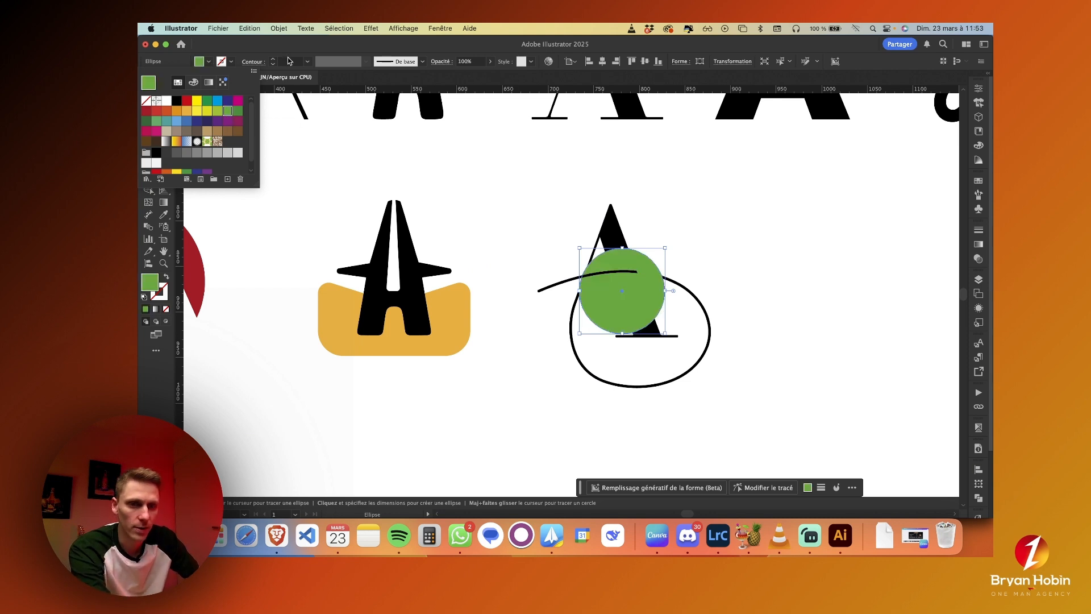
{"action": "key", "text": "super+shift+bracketleft"}
{"action": "key", "text": "v"}
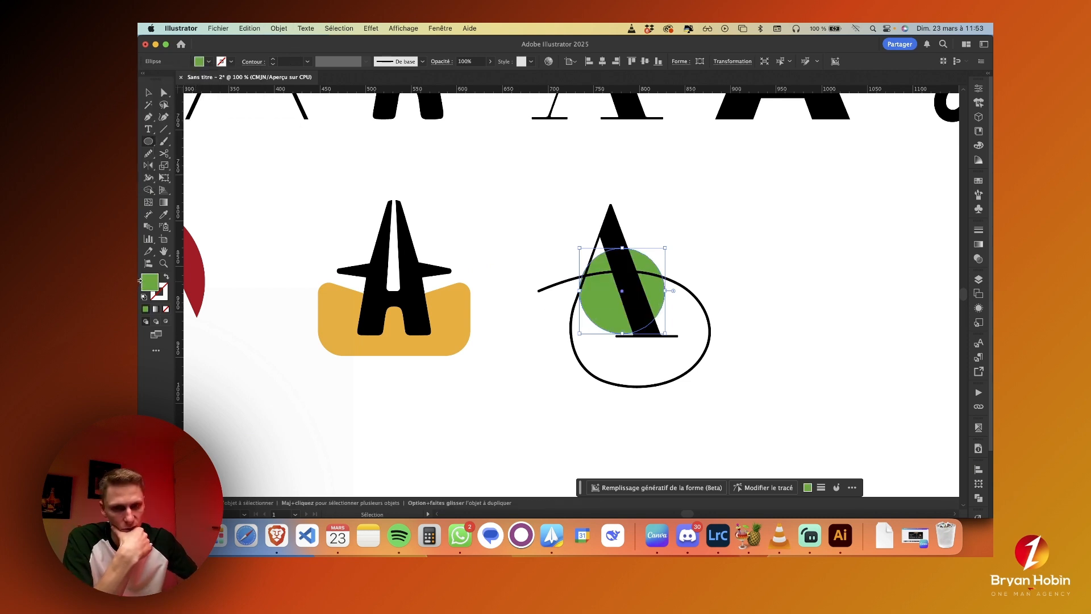
- Lighten the circle's fill to a pale green
{"action": "double_click", "coordinate": [147, 283]}
{"action": "left_click_drag", "start_coordinate": [654, 224], "coordinate": [685, 232]}
{"action": "key", "text": "Return"}
- Reshape the green circle into an ellipse and fit it inside the loop around the A's foot
{"action": "mouse_move", "coordinate": [659, 311]}
{"action": "left_mouse_down"}
{"action": "mouse_move", "coordinate": [676, 346]}
{"action": "mouse_move", "coordinate": [550, 251]}
{"action": "left_mouse_up"}
{"action": "left_click", "coordinate": [698, 309]}
{"action": "key", "text": "super+minus"}
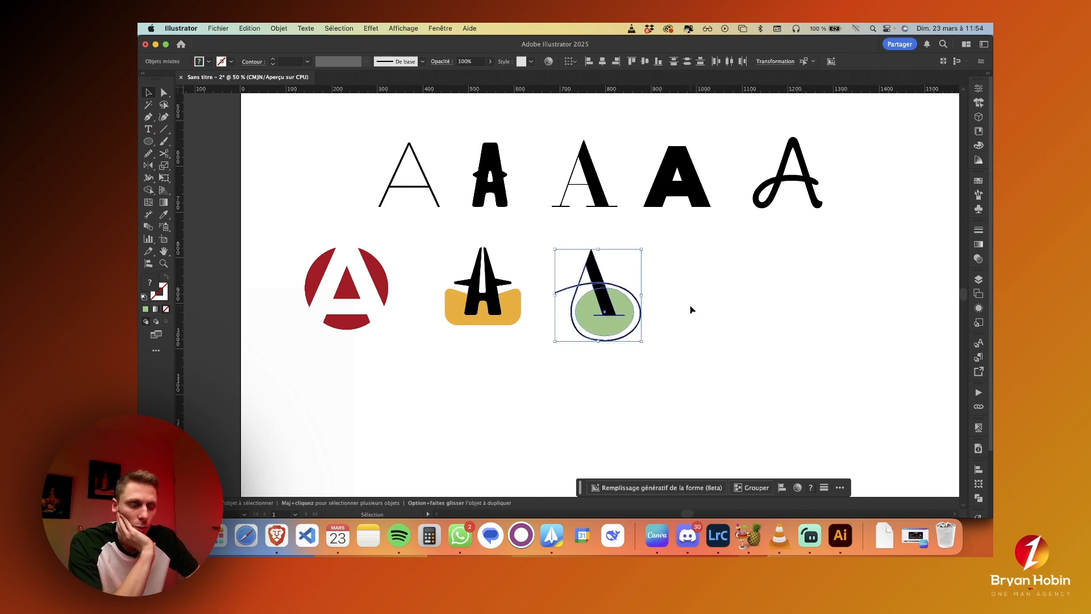
{"action": "left_click", "coordinate": [701, 331]}
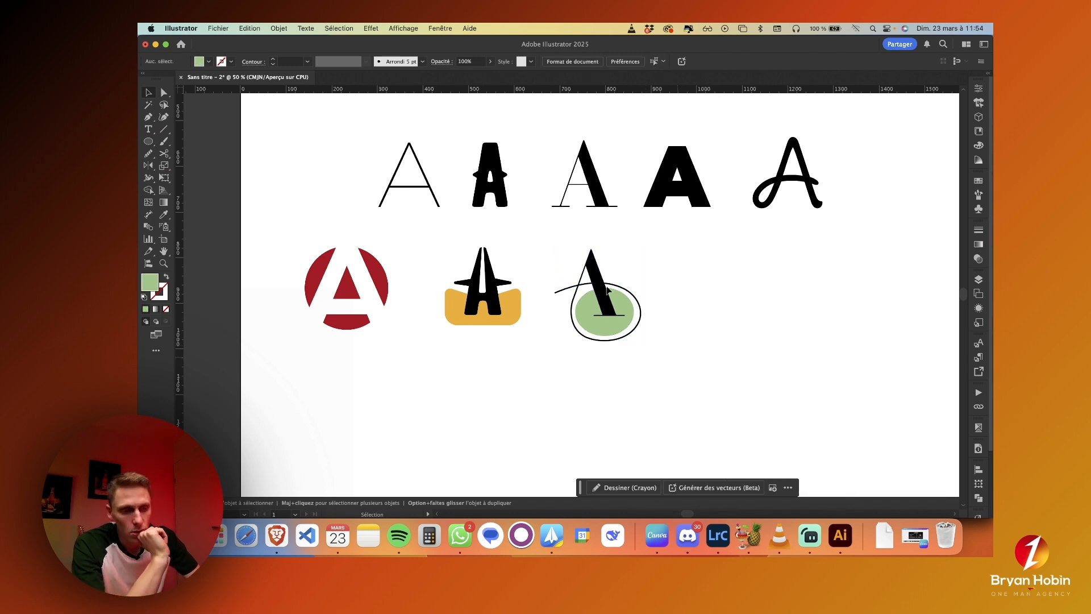
{"action": "left_click_drag", "start_coordinate": [556, 246], "coordinate": [683, 364]}
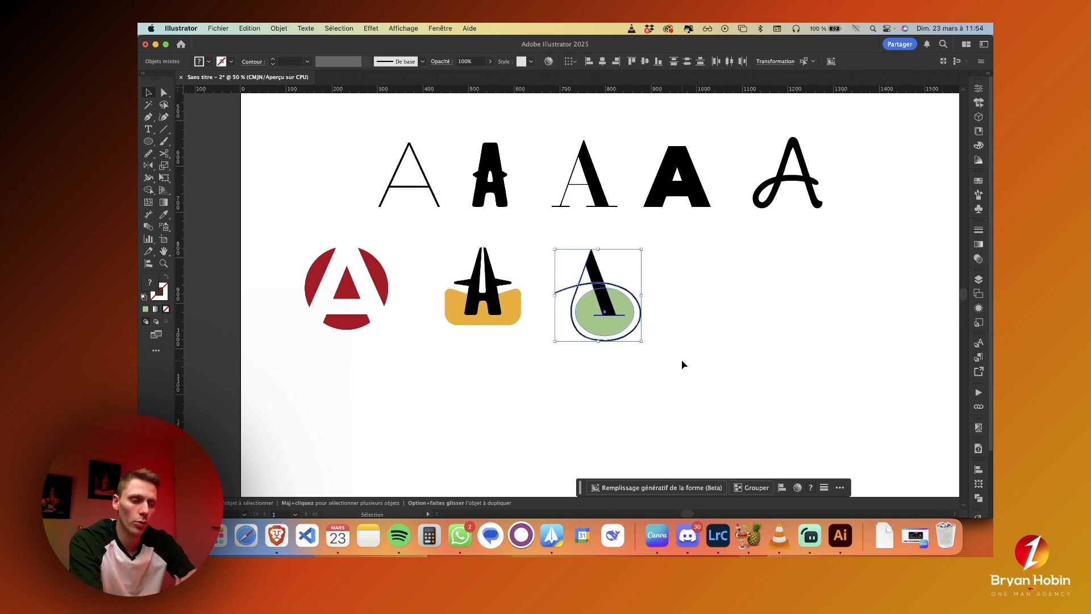
{"action": "left_click", "coordinate": [605, 259]}
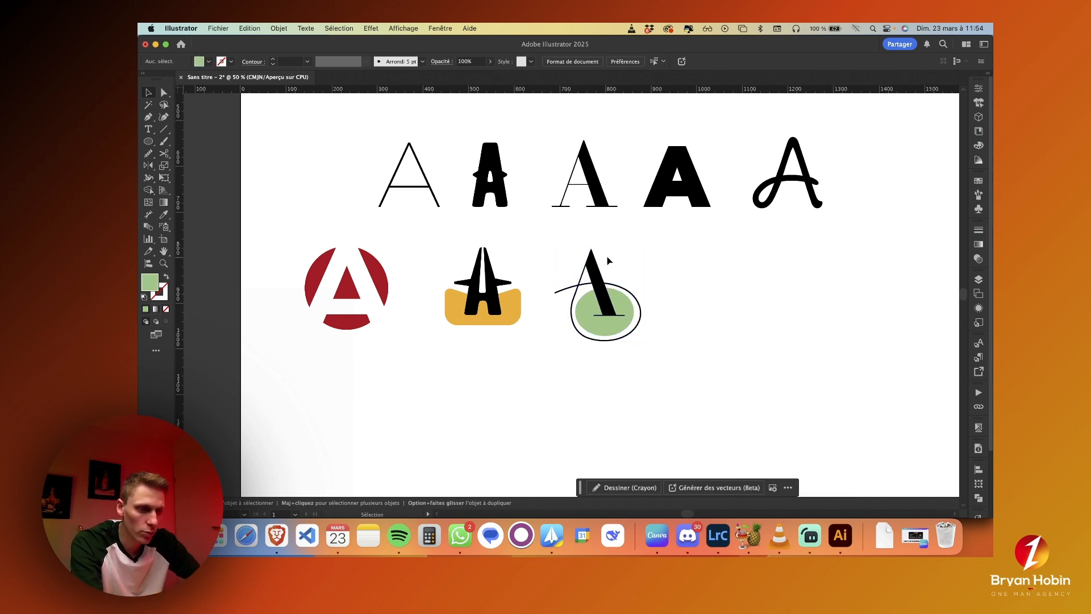
- Add "Lorem ipsum" text in Montserrat Bold beside the looped A's thick leg, scaled down, with a smaller copy beneath it
{"action": "left_click", "coordinate": [627, 262]}
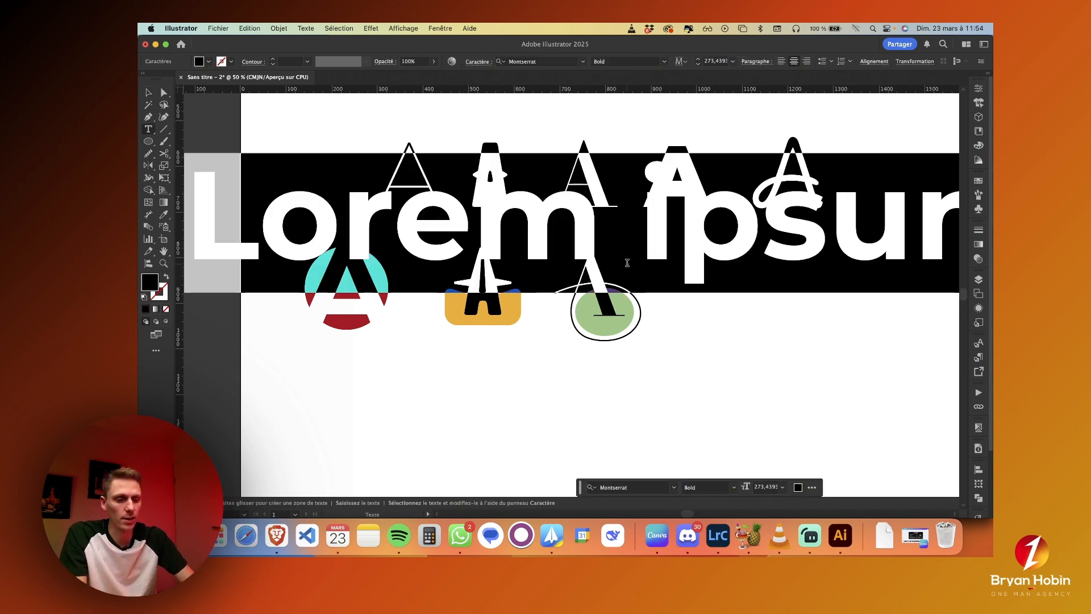
{"action": "key", "text": "Escape"}
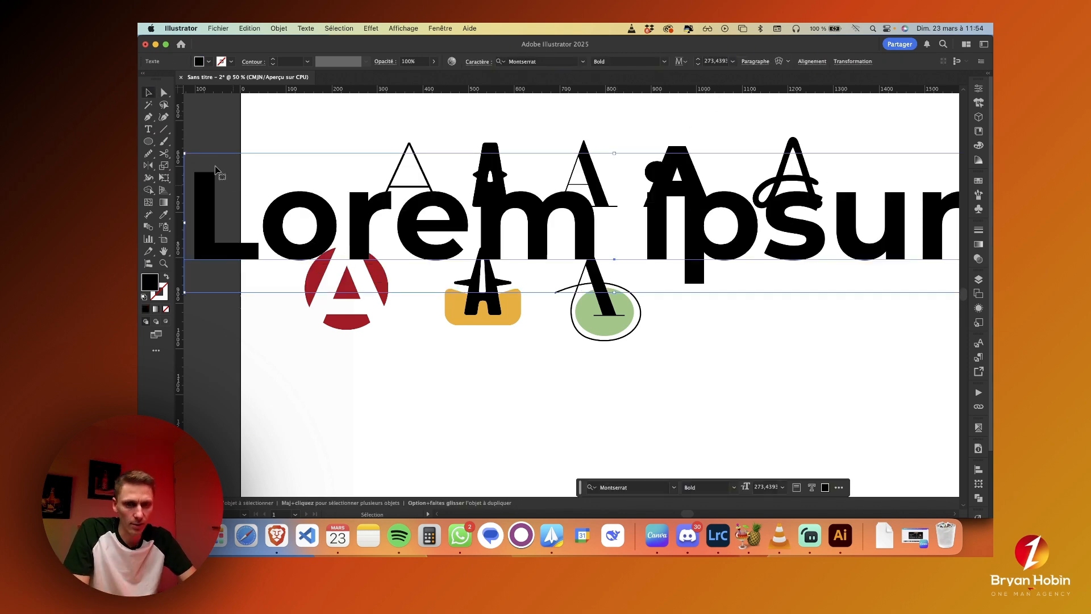
{"action": "left_click_drag", "start_coordinate": [190, 156], "coordinate": [682, 284]}
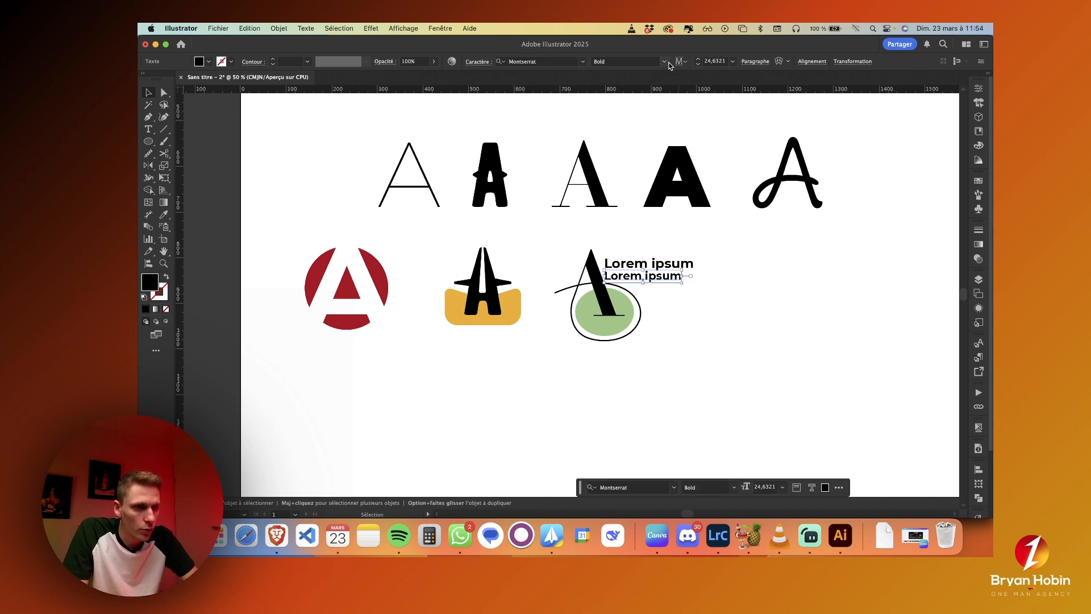
- Set the lower text line's weight to Light and replace its wording with "Baseline"
{"action": "left_click", "coordinate": [665, 61]}
{"action": "left_click", "coordinate": [608, 117]}
{"action": "double_click", "coordinate": [625, 277]}
{"action": "key", "text": "super+a"}
{"action": "type", "text": "Baseline"}
{"action": "key", "text": "Escape"}
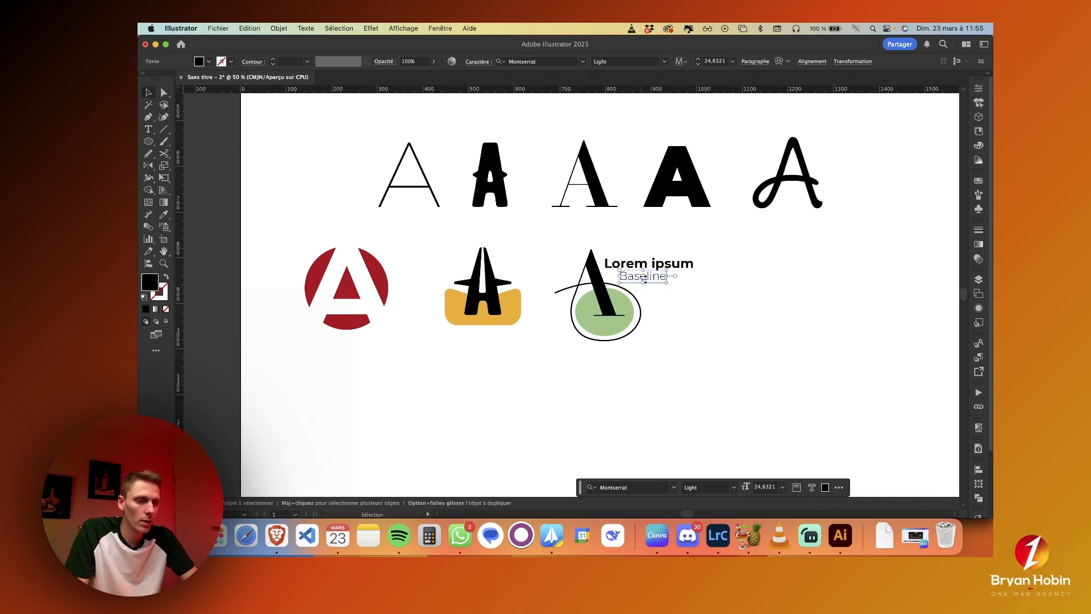
- Align the Baseline text with the right end of the "Lorem ipsum" line, then deselect it
{"action": "left_click_drag", "start_coordinate": [646, 282], "coordinate": [669, 281]}
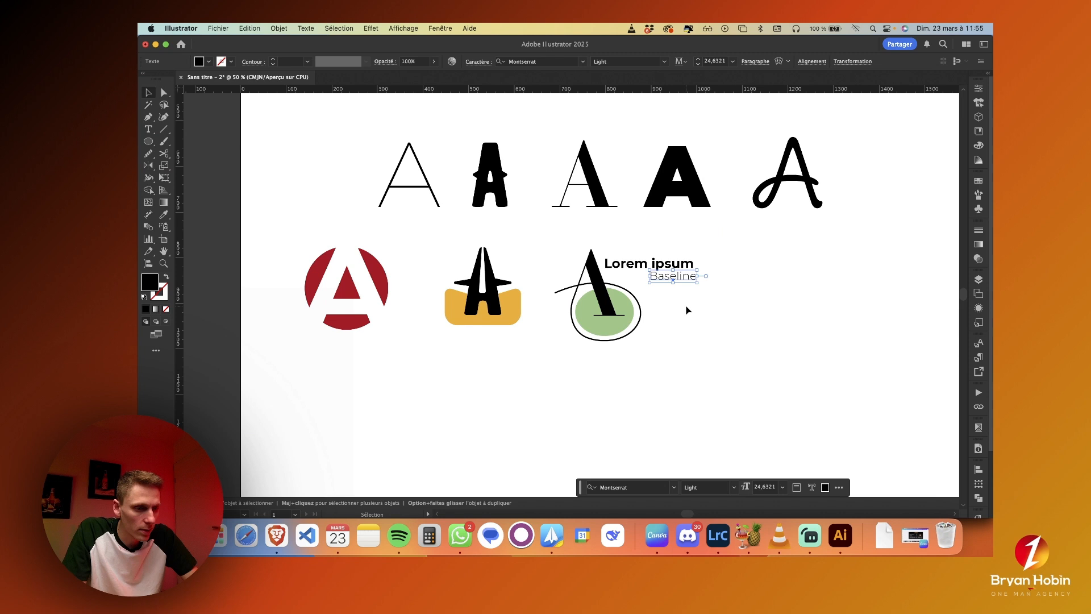
{"action": "key", "text": "Left"}
{"action": "key", "text": "Left"}
{"action": "key", "text": "Left"}
{"action": "key", "text": "Left"}
{"action": "key", "text": "Left"}
{"action": "key", "text": "Left"}
{"action": "key", "text": "Left"}
{"action": "key", "text": "Left"}
{"action": "left_click", "coordinate": [709, 328]}
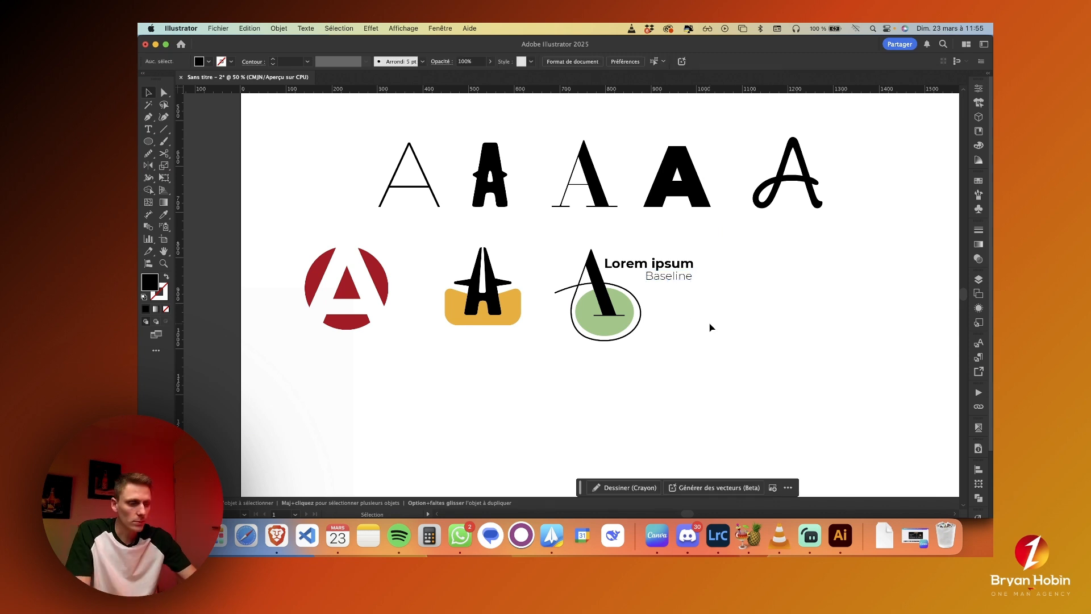
{"action": "key", "text": "super+minus"}
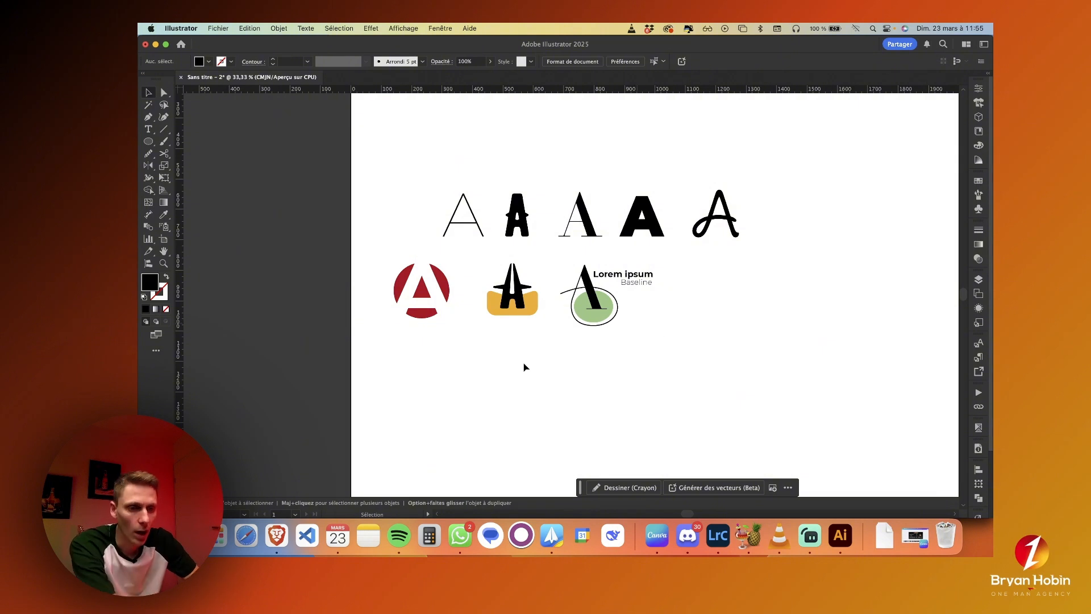
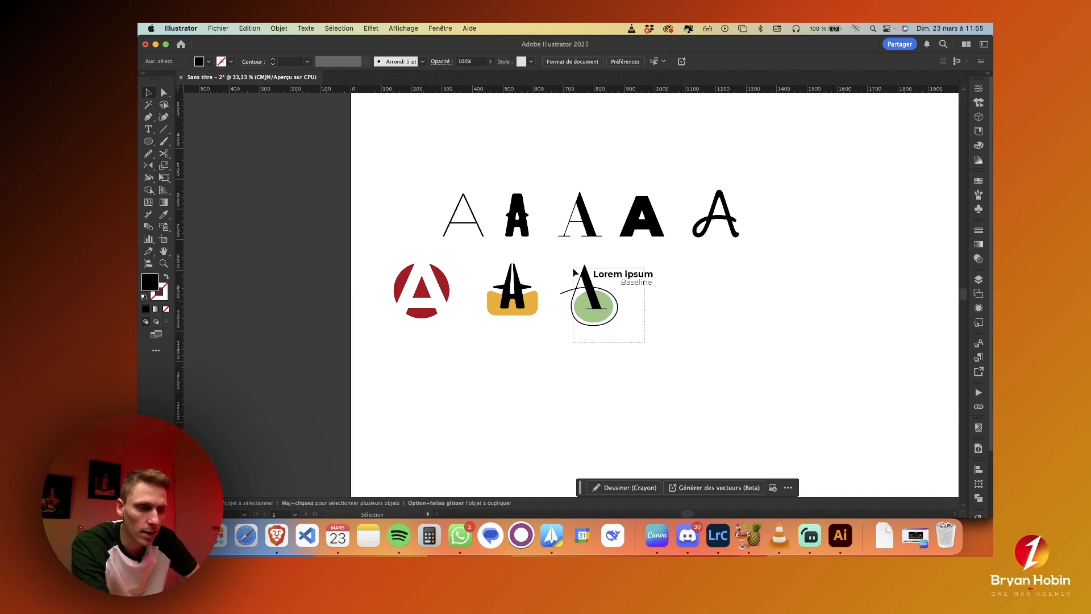
{"action": "key", "text": "super+a"}
{"action": "key", "text": "super+a"}
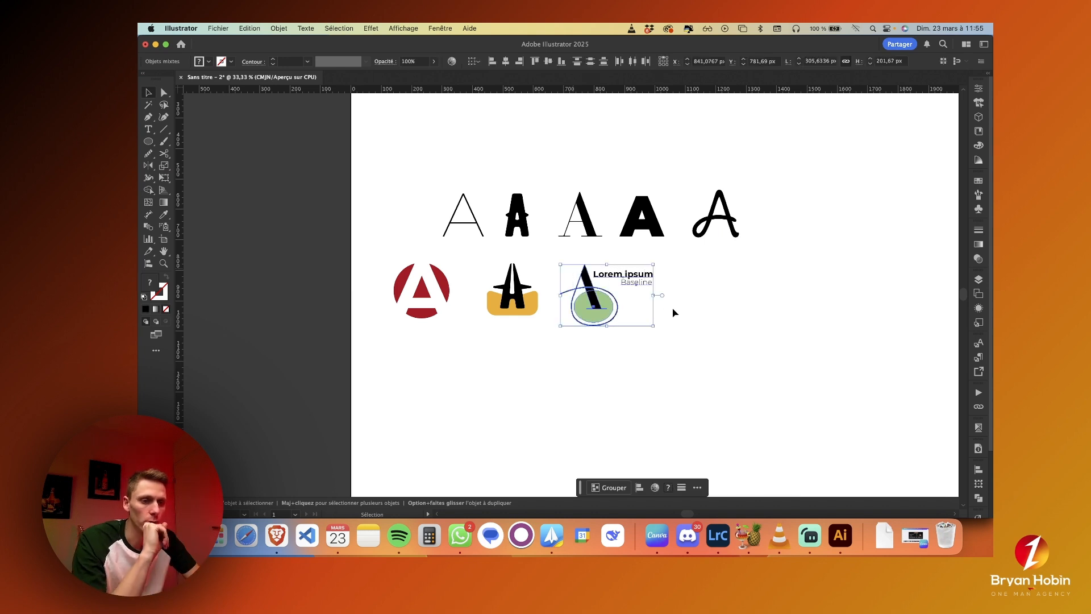
{"action": "key", "text": "super+shift+a"}
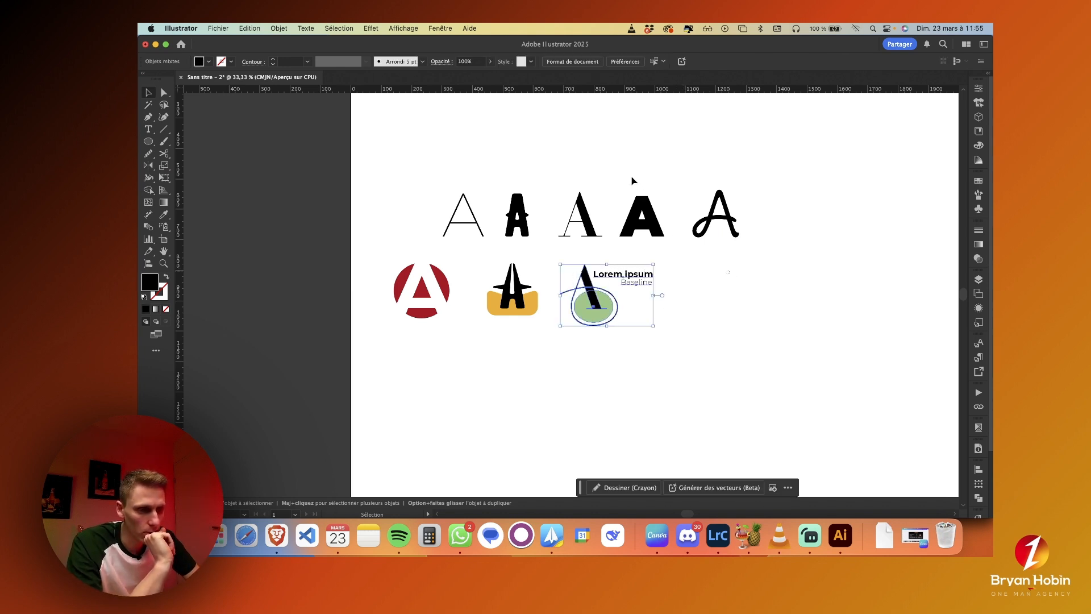
- Shift the bold A and the script A in the top row rightward, widening the gap after the Didot A
{"action": "left_click_drag", "start_coordinate": [658, 228], "coordinate": [714, 227]}
{"action": "scroll", "coordinate": [630, 182], "scroll_direction": "right", "scroll_amount": 3}
{"action": "scroll", "coordinate": [630, 182], "scroll_direction": "down", "scroll_amount": 2}
{"action": "key", "text": "super+shift+a"}
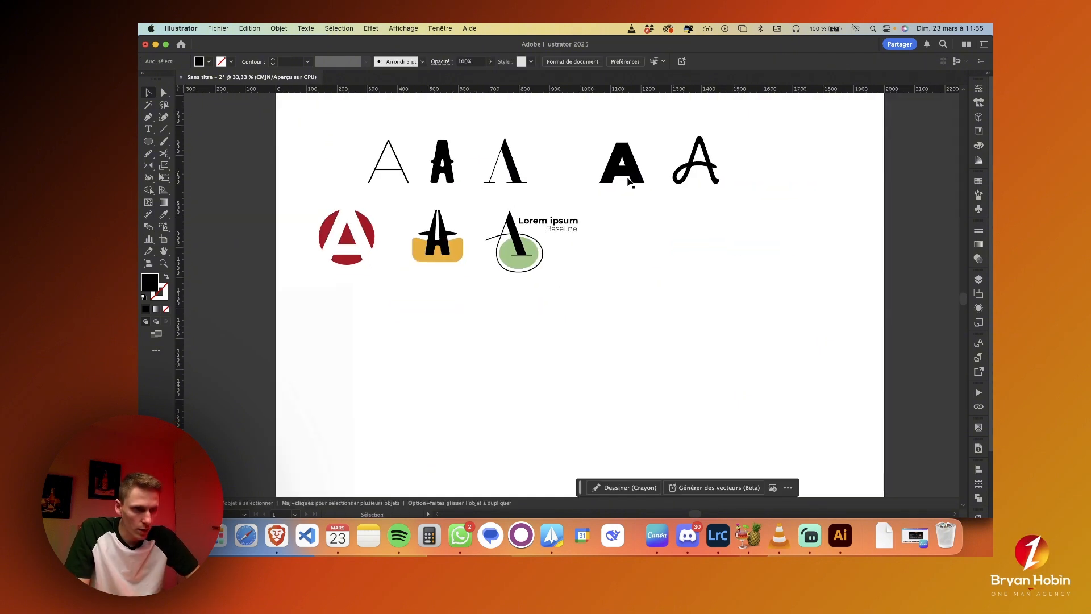
- Duplicate the bold League Spartan A into the second row, directly below the original
{"action": "left_click", "coordinate": [629, 181]}
{"action": "left_click_drag", "start_coordinate": [633, 177], "coordinate": [639, 259], "text": "alt"}
{"action": "key", "text": "super+shift+a"}
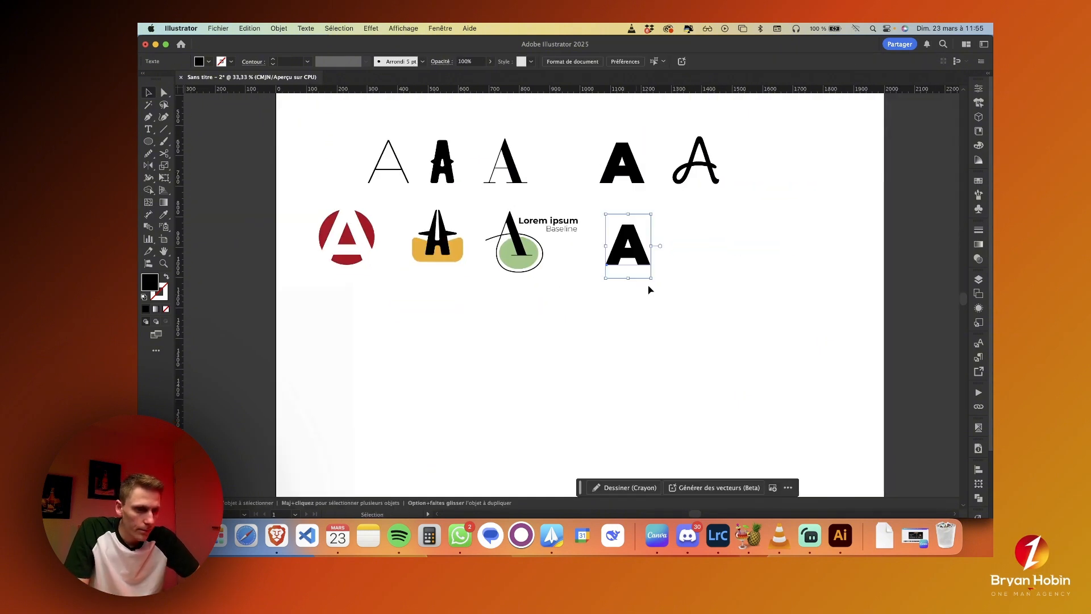
{"action": "scroll", "coordinate": [639, 263], "scroll_direction": "up", "scroll_amount": 2}
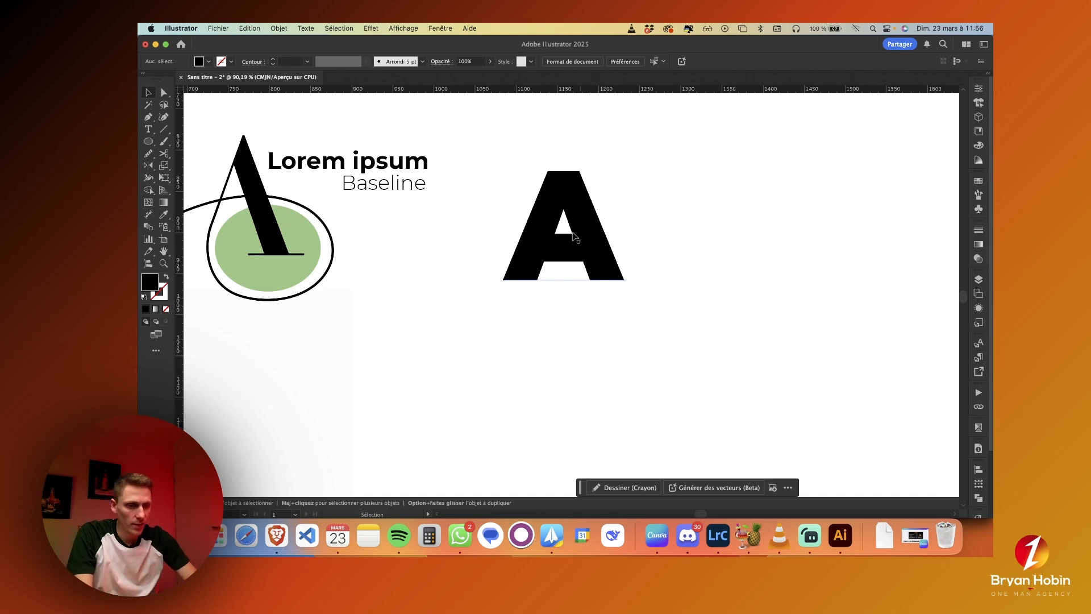
- Convert the second-row League Spartan A to outlines
{"action": "left_click", "coordinate": [559, 275]}
{"action": "left_click", "coordinate": [557, 278]}
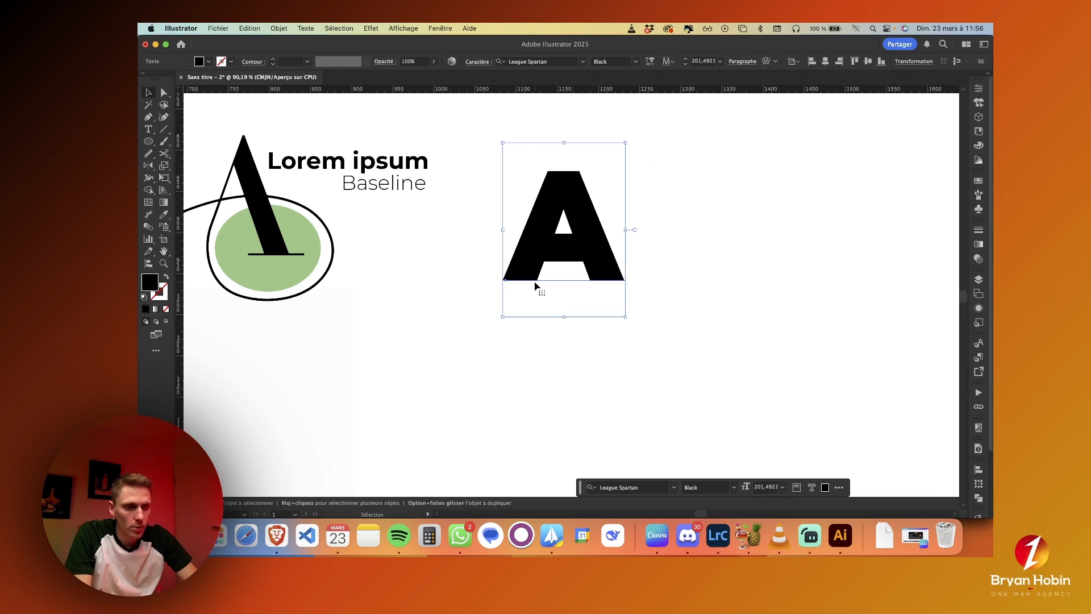
{"action": "left_click", "coordinate": [534, 285]}
{"action": "left_click", "coordinate": [543, 266]}
{"action": "key", "text": "super+shift+o"}
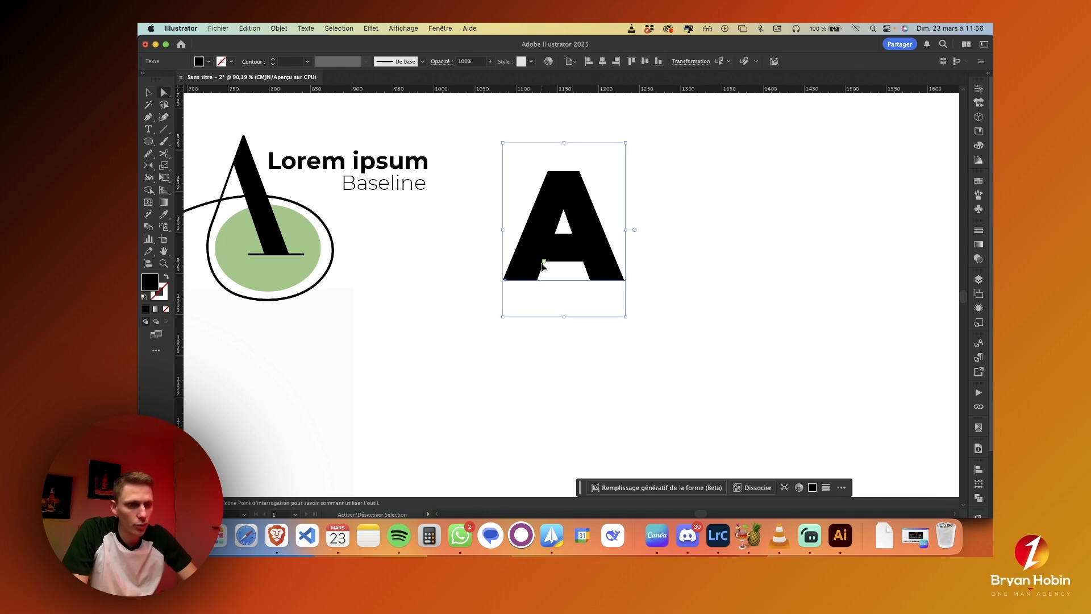
- Delete the notch between the outlined A's legs and extend its triangular counter down toward the base
{"action": "key", "text": "a"}
{"action": "left_click", "coordinate": [583, 262]}
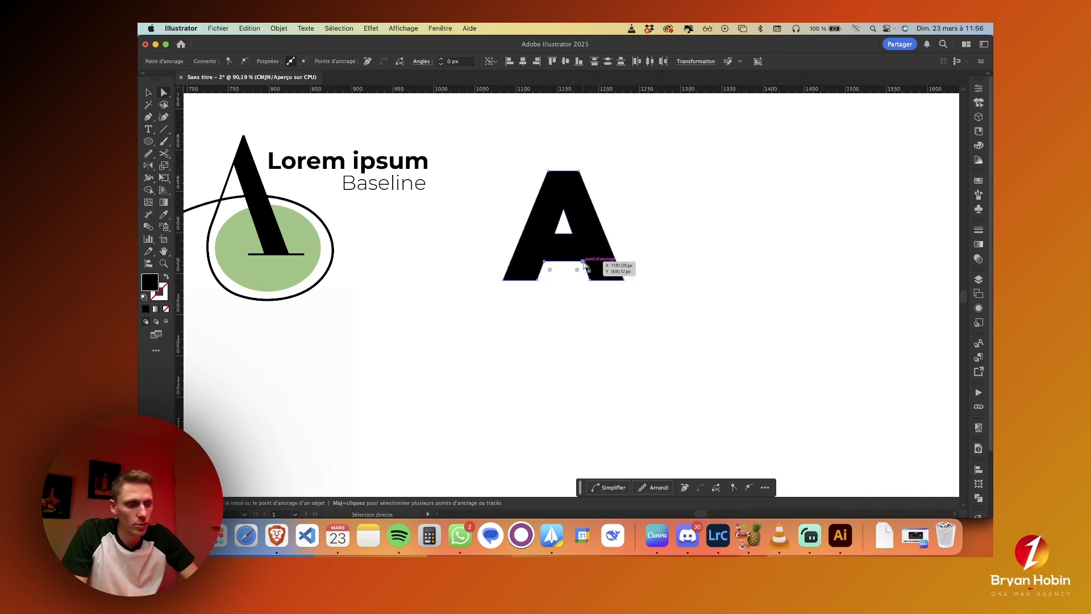
{"action": "key", "text": "BackSpace"}
{"action": "left_click_drag", "start_coordinate": [569, 237], "coordinate": [544, 262]}
{"action": "left_click", "coordinate": [608, 287]}
{"action": "scroll", "coordinate": [608, 286], "scroll_direction": "up", "scroll_amount": 1}
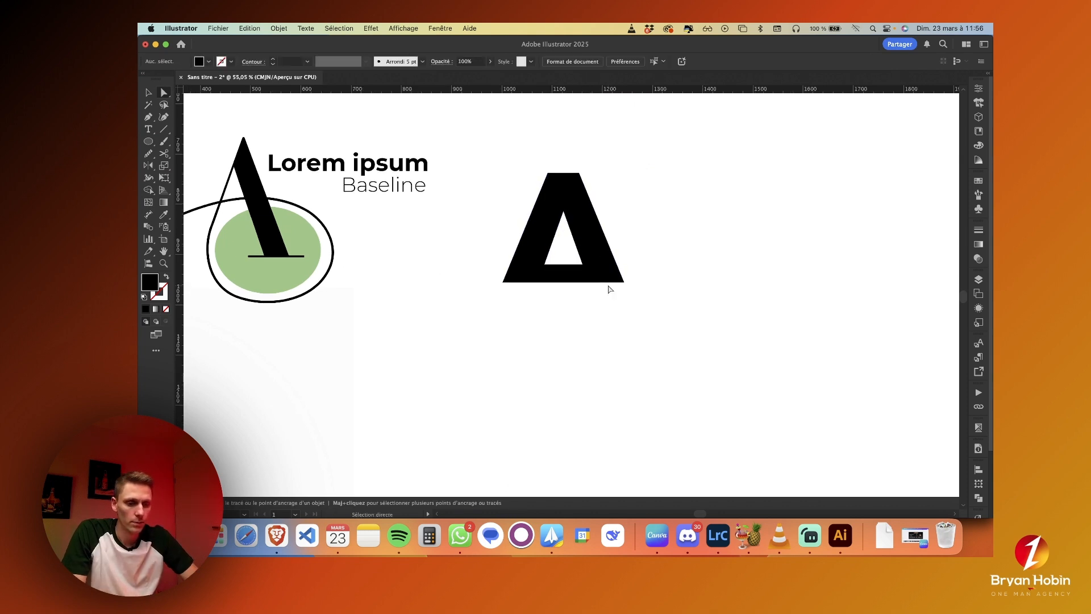
- Duplicate the top-row bold A just above the modified one and convert the copy to outlines
{"action": "scroll", "coordinate": [607, 290], "scroll_direction": "down", "scroll_amount": 3}
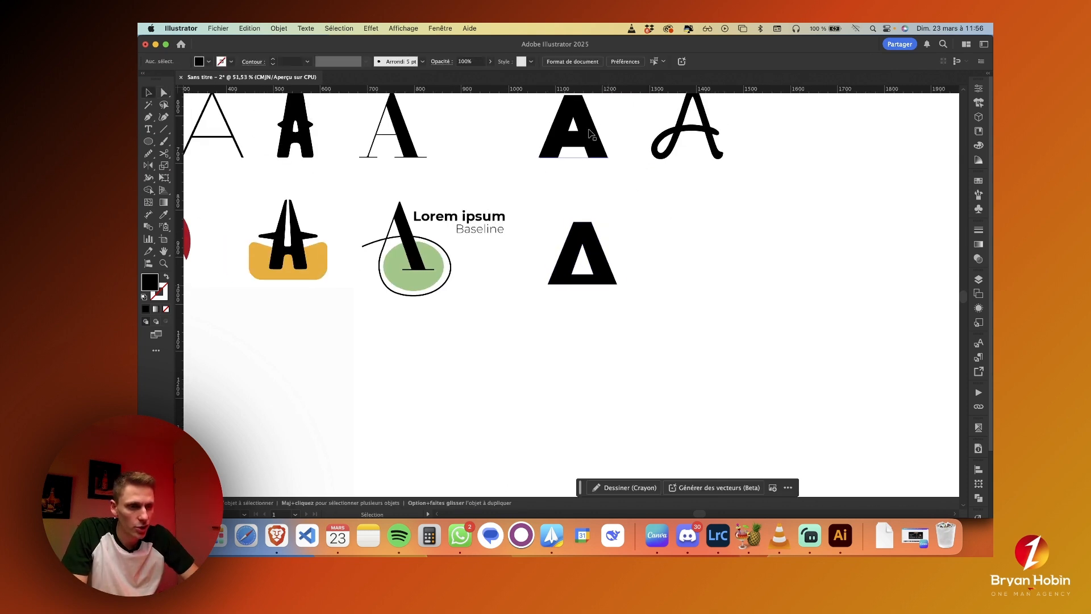
{"action": "scroll", "coordinate": [590, 143], "scroll_direction": "up", "scroll_amount": 2}
{"action": "key", "text": "v"}
{"action": "left_click_drag", "start_coordinate": [593, 209], "coordinate": [598, 252]}
{"action": "key", "text": "super+shift+o"}
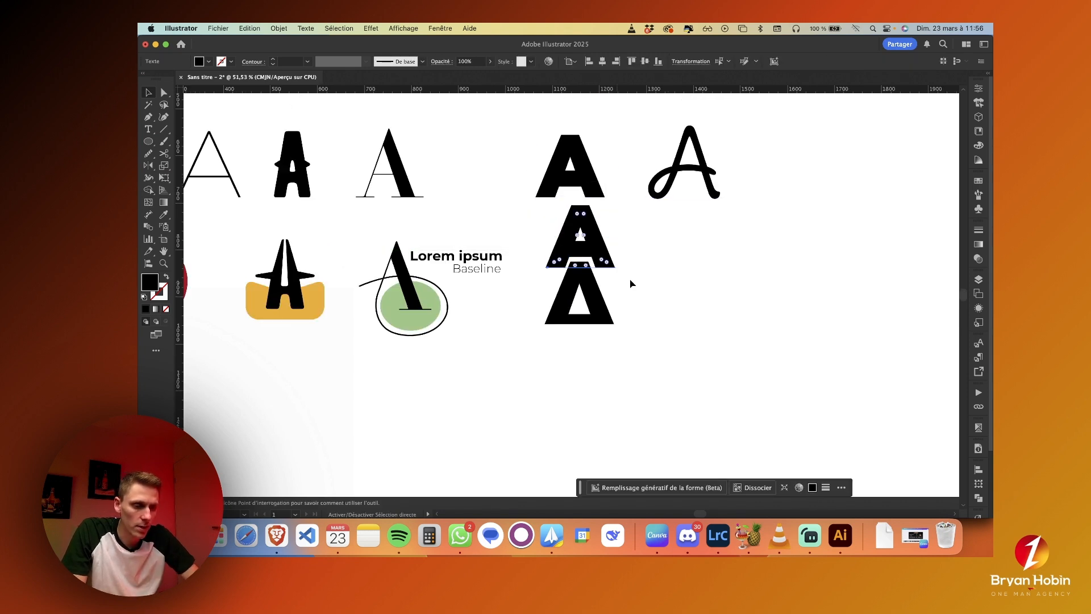
- Align the duplicated bold A horizontally on center with the modified A below it, using the lower A as reference
{"action": "left_click", "coordinate": [618, 280]}
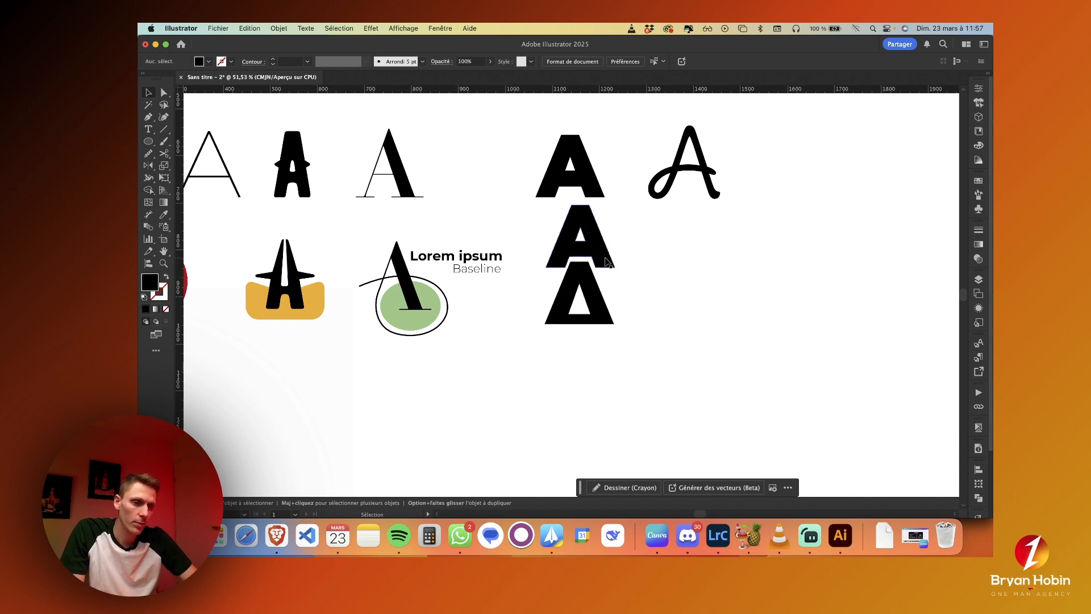
{"action": "key", "text": "super+equal"}
{"action": "key", "text": "super+equal"}
{"action": "key", "text": "super+equal"}
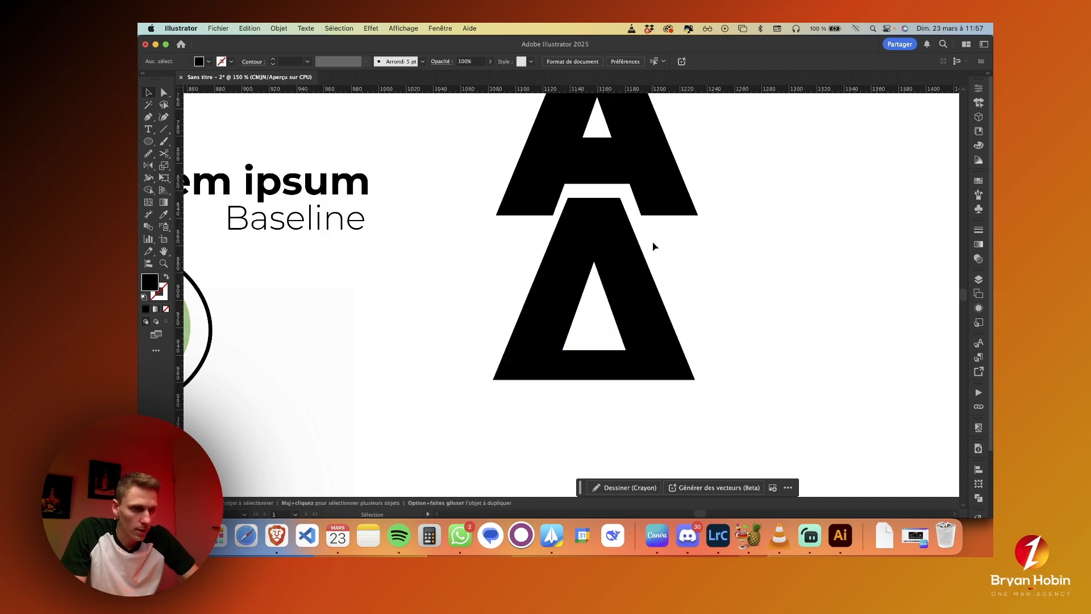
{"action": "left_click", "coordinate": [647, 264]}
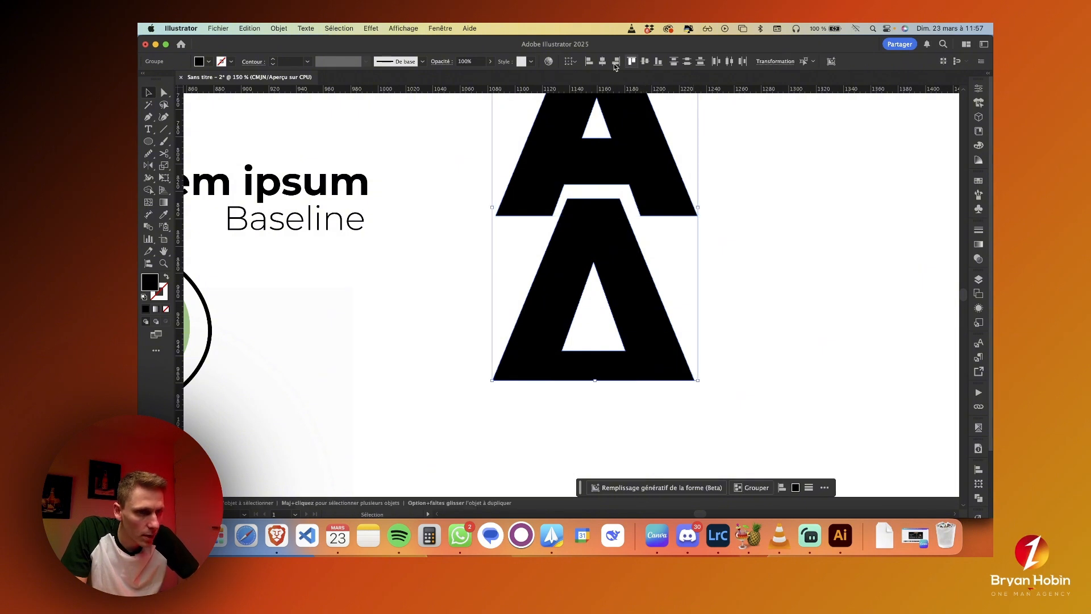
{"action": "left_click", "coordinate": [637, 250]}
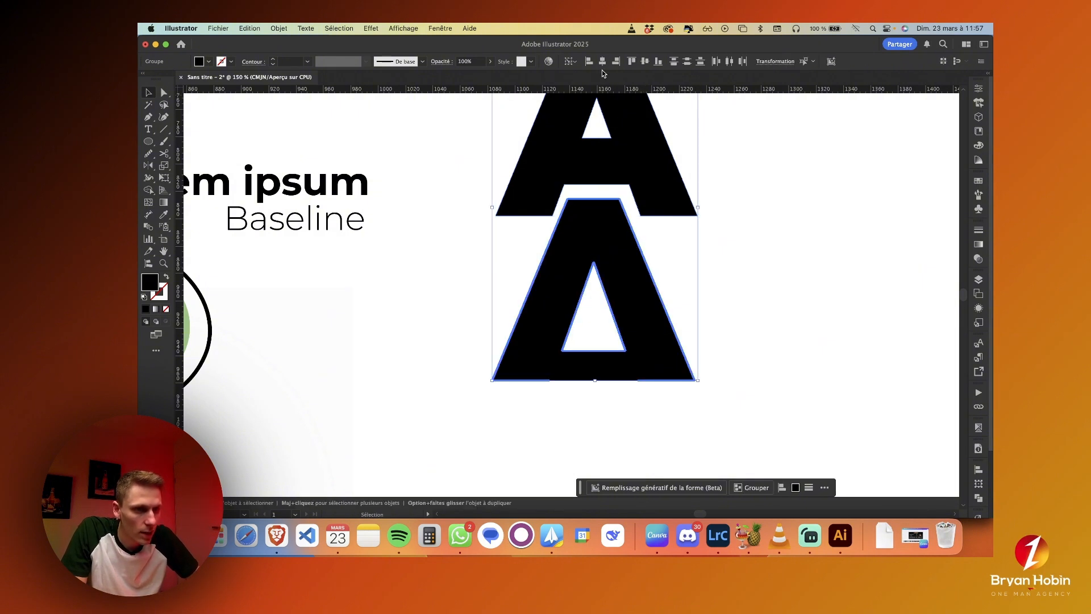
- Move the inner bottom corner points of the upper A's legs slightly outward on both sides of the notch
{"action": "key", "text": "a"}
{"action": "left_click", "coordinate": [637, 216]}
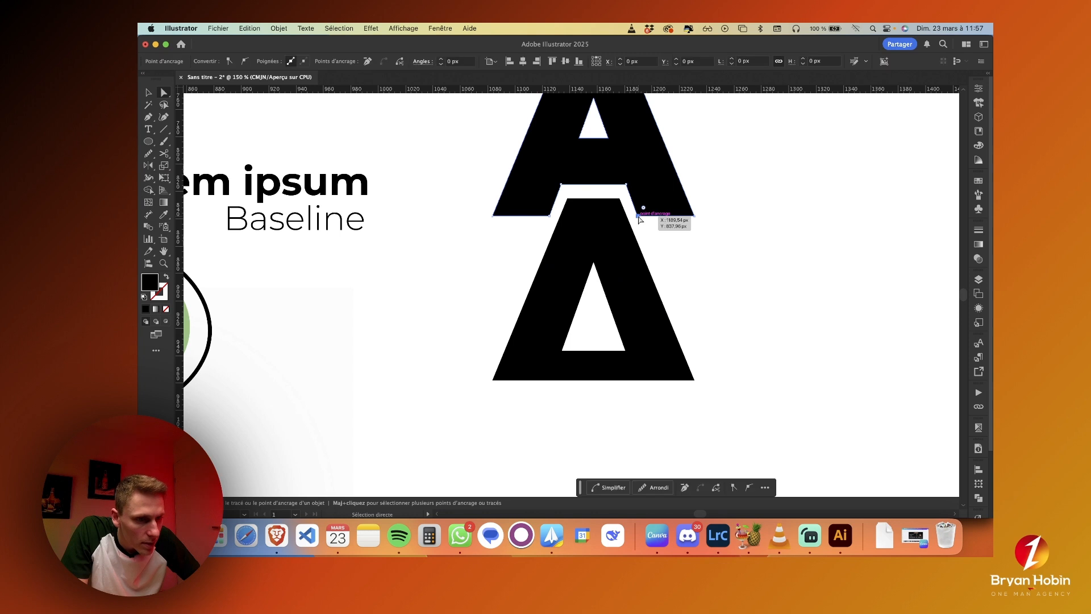
{"action": "left_click_drag", "start_coordinate": [638, 217], "coordinate": [640, 217]}
{"action": "left_click_drag", "start_coordinate": [549, 216], "coordinate": [547, 217]}
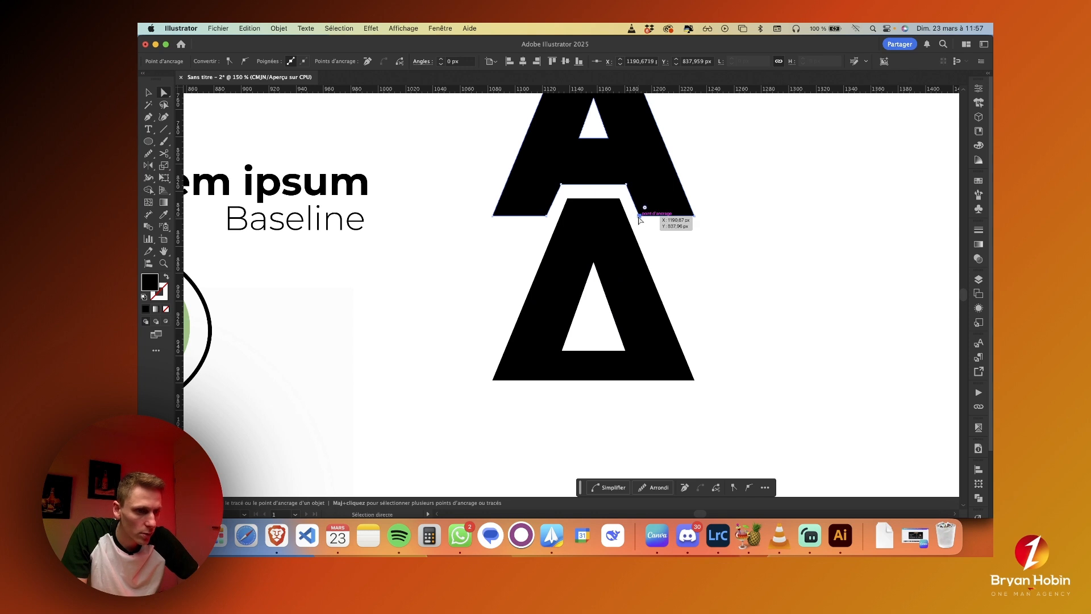
{"action": "left_click", "coordinate": [696, 250]}
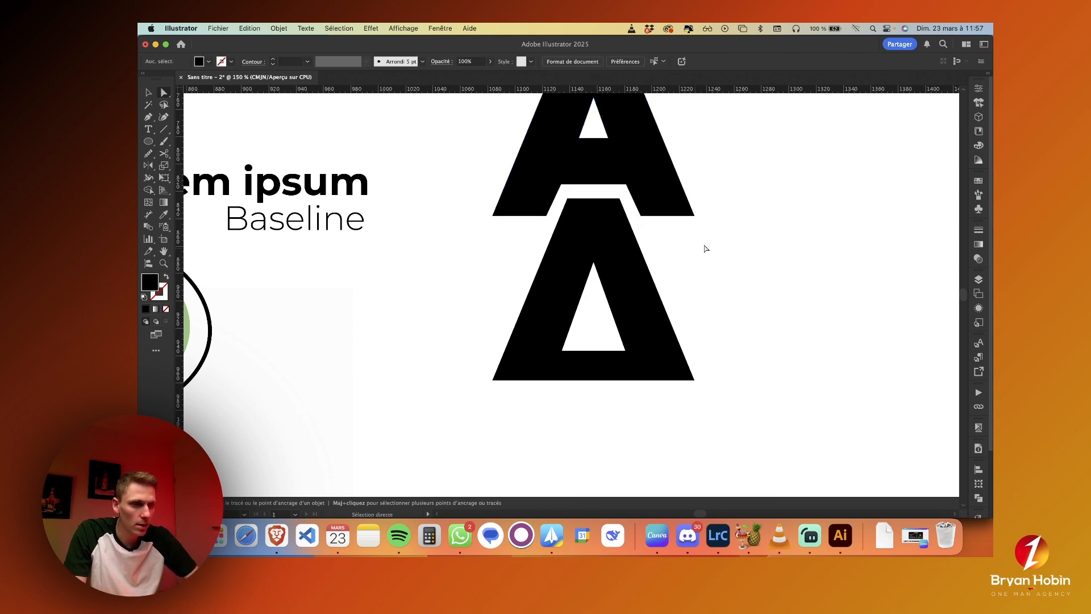
- Cover the upper A down to the top of its leg notch with a white rectangle wider than the letter
{"action": "scroll", "coordinate": [654, 227], "scroll_direction": "up", "scroll_amount": 2}
{"action": "scroll", "coordinate": [551, 208], "scroll_direction": "up", "scroll_amount": 5}
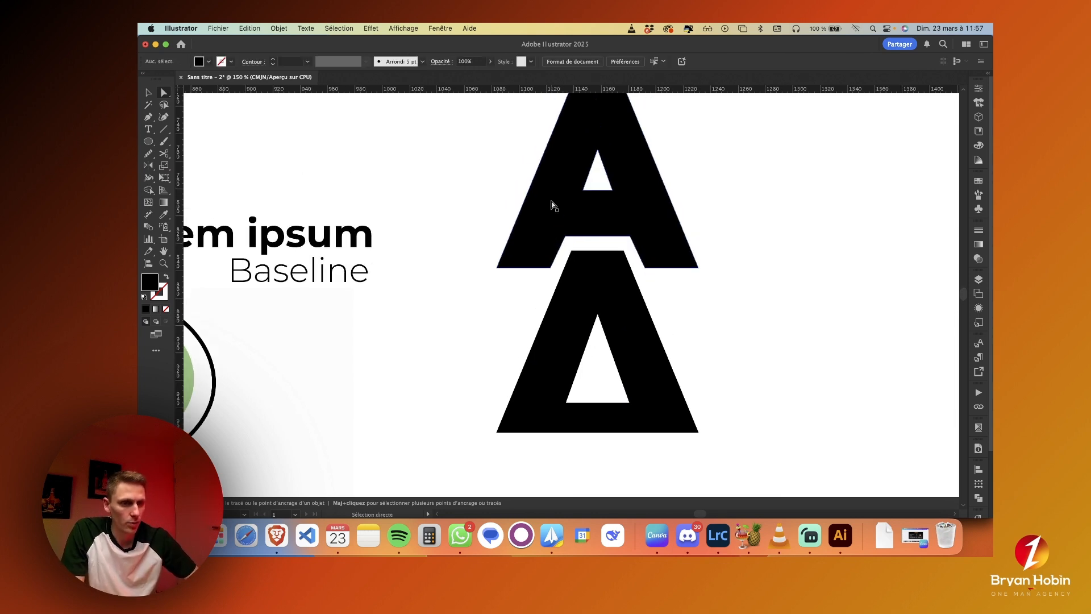
{"action": "scroll", "coordinate": [551, 206], "scroll_direction": "up", "scroll_amount": 2}
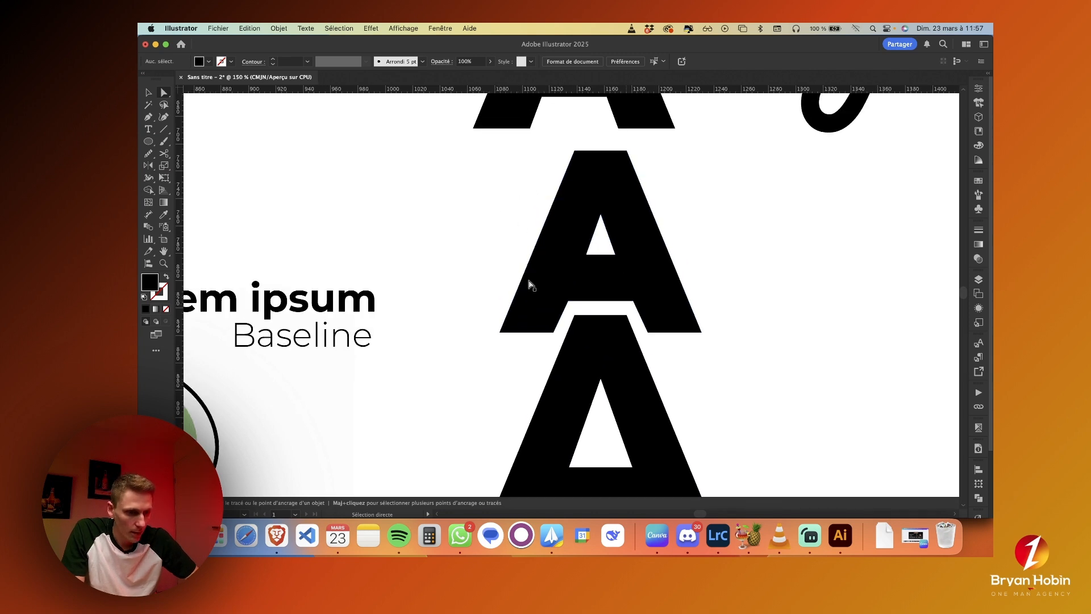
{"action": "key", "text": "m"}
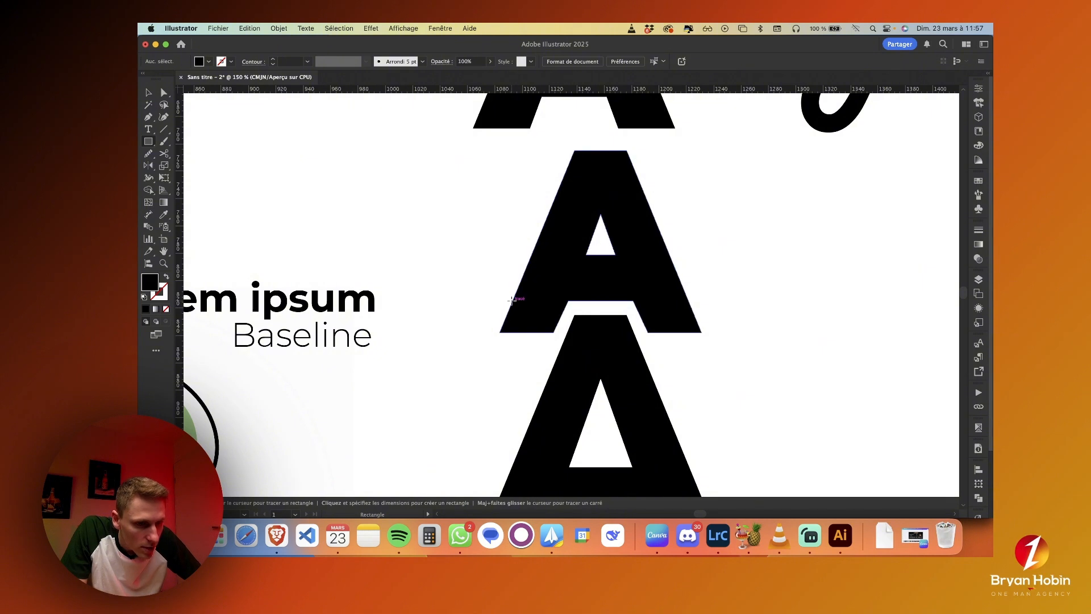
{"action": "left_click_drag", "start_coordinate": [569, 300], "coordinate": [769, 140]}
{"action": "left_click_drag", "start_coordinate": [568, 221], "coordinate": [482, 221]}
{"action": "key", "text": "i"}
{"action": "left_click", "coordinate": [470, 216]}
{"action": "key", "text": "super+0"}
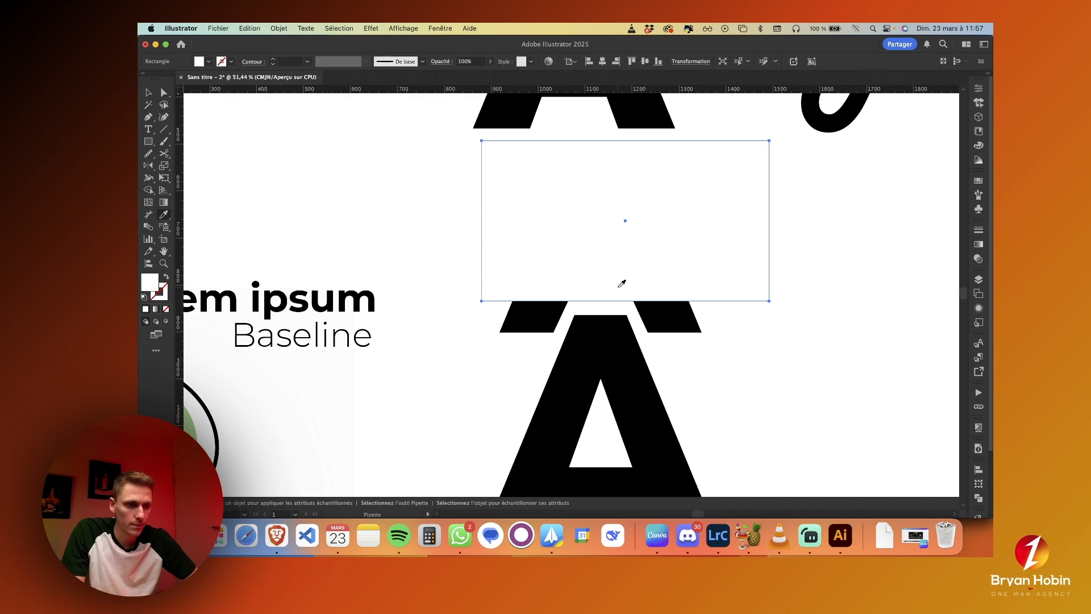
{"action": "key", "text": "v"}
{"action": "left_click", "coordinate": [682, 346]}
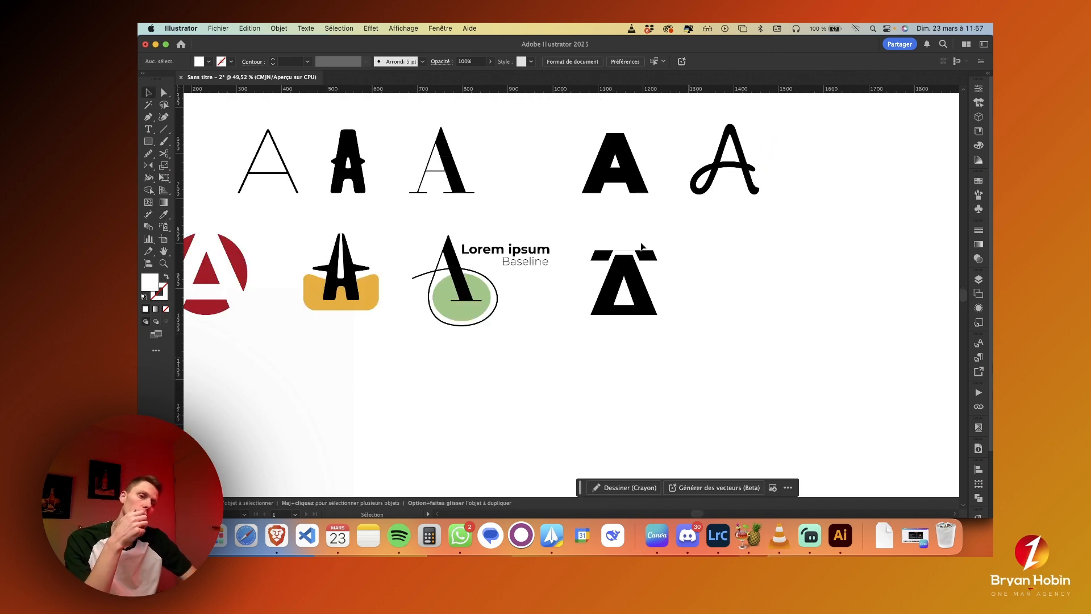
- Raise the bottom edge of the white rectangle slightly so a bar joins the two leg pieces above the lower A
{"action": "left_click", "coordinate": [628, 243]}
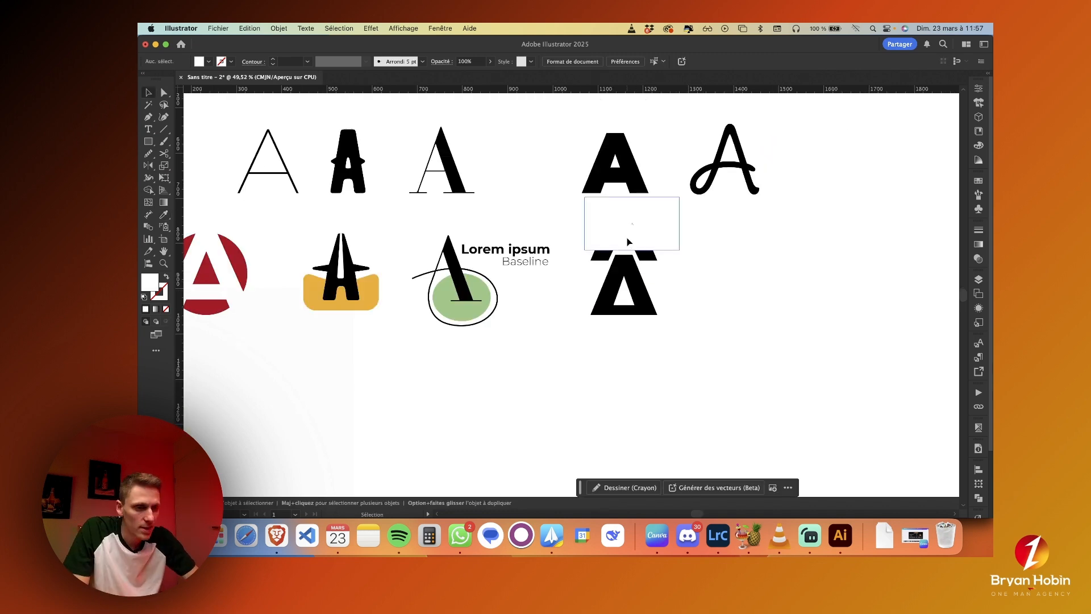
{"action": "key", "text": "a"}
{"action": "key", "text": "v"}
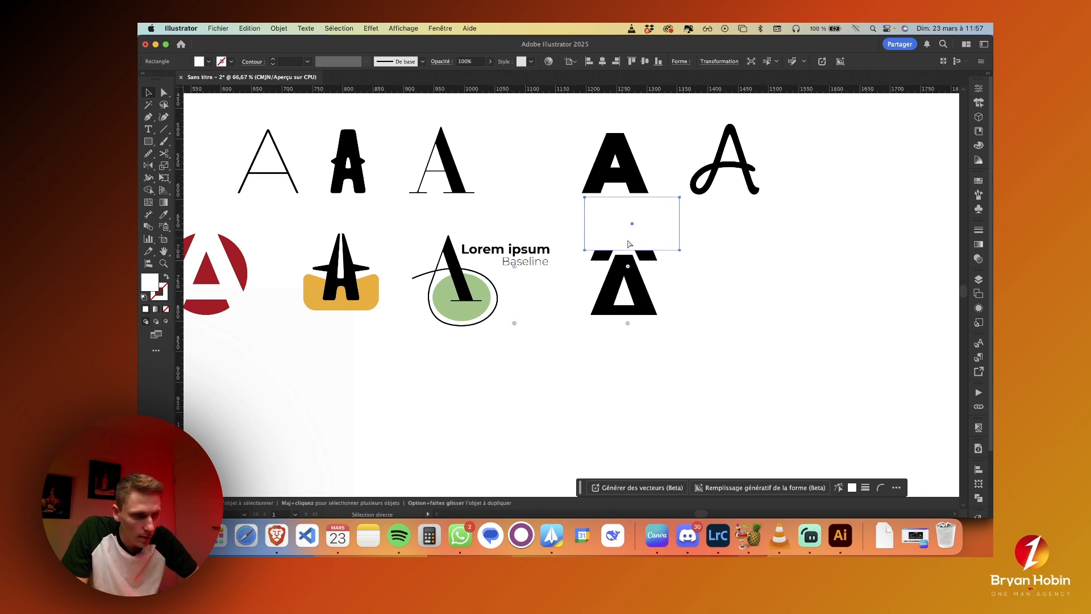
{"action": "scroll", "coordinate": [634, 249], "scroll_direction": "up", "scroll_amount": 5}
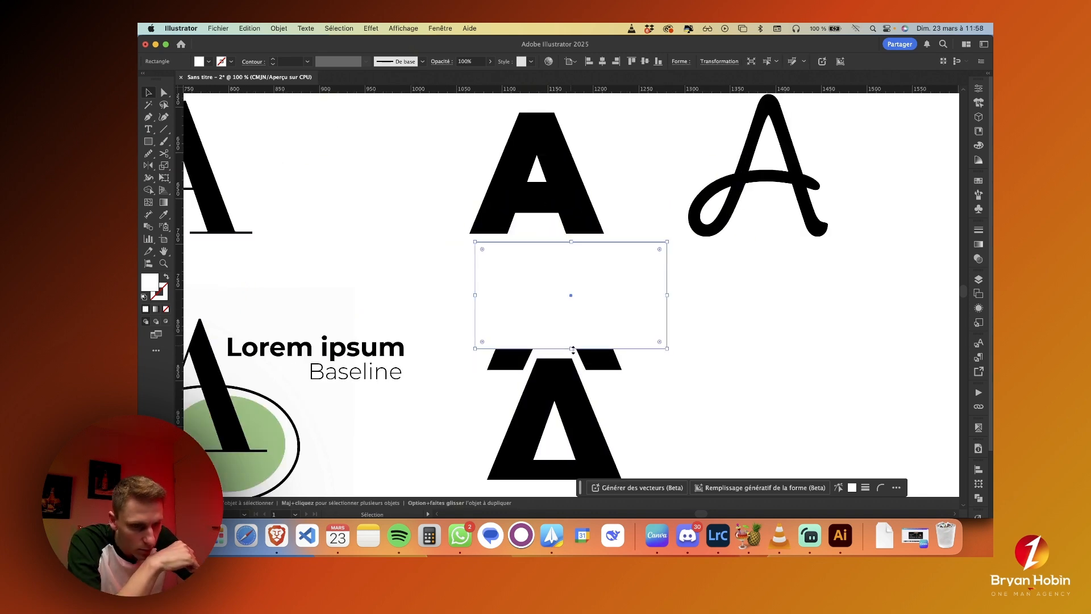
{"action": "left_click_drag", "start_coordinate": [571, 348], "coordinate": [571, 341]}
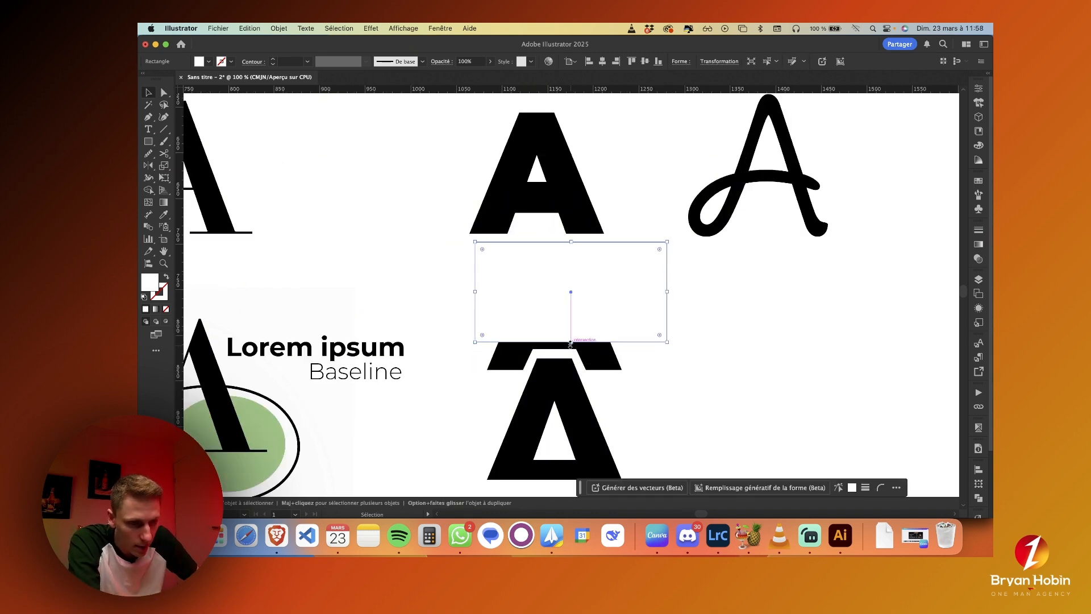
{"action": "left_click", "coordinate": [680, 366]}
- Draw a white rectangle wider than the lower A over the bottom edge of its base
{"action": "scroll", "coordinate": [634, 417], "scroll_direction": "down", "scroll_amount": 3}
{"action": "key", "text": "m"}
{"action": "left_click_drag", "start_coordinate": [527, 397], "coordinate": [723, 440]}
{"action": "key", "text": "v"}
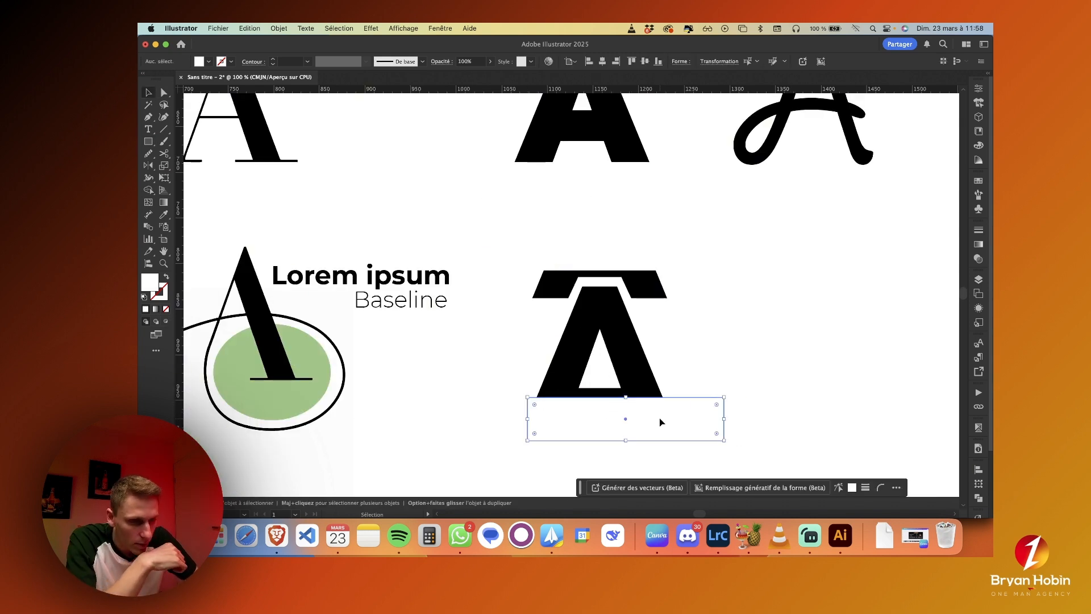
- Nudge the lower white rectangle so it trims a thin strip off the A's base
{"action": "key", "text": "shift+Up"}
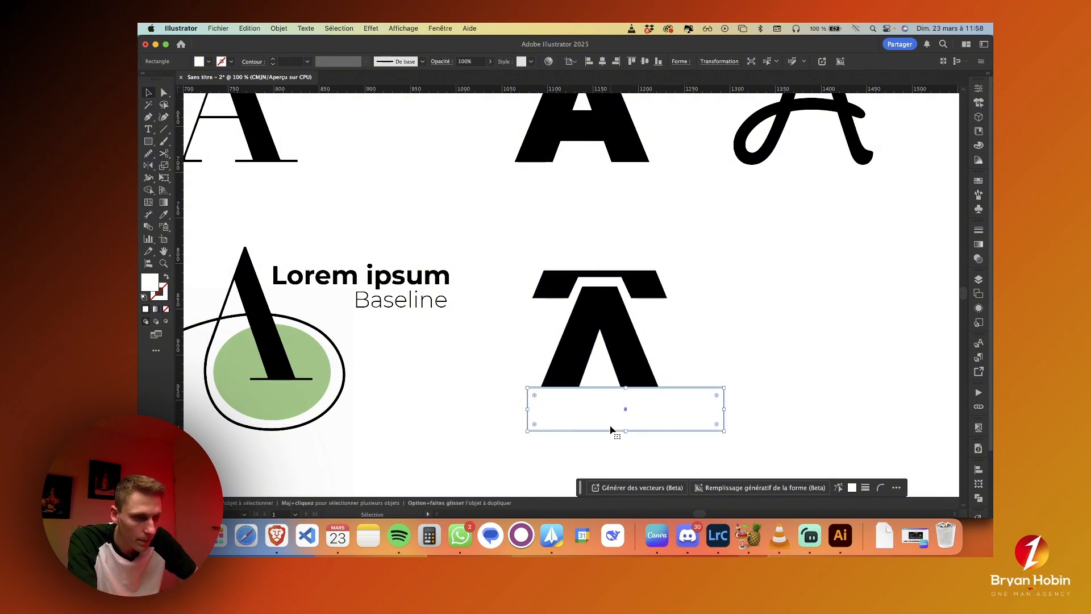
{"action": "key", "text": "Down"}
{"action": "key", "text": "Down"}
{"action": "key", "text": "Down"}
{"action": "key", "text": "Down"}
{"action": "key", "text": "Down"}
{"action": "key", "text": "Down"}
{"action": "key", "text": "Down"}
{"action": "key", "text": "Down"}
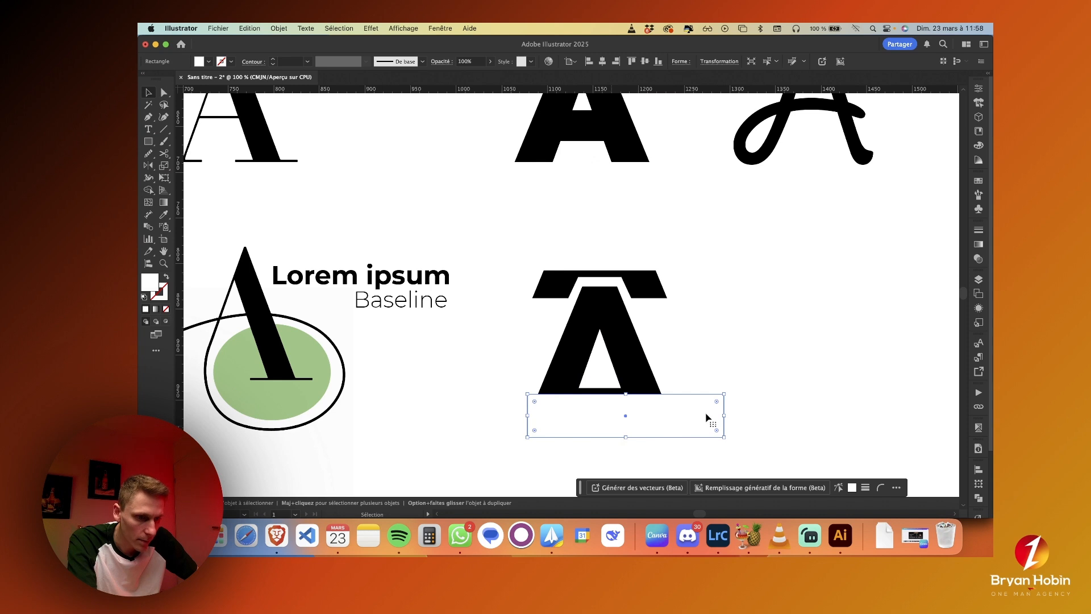
{"action": "left_click", "coordinate": [737, 410]}
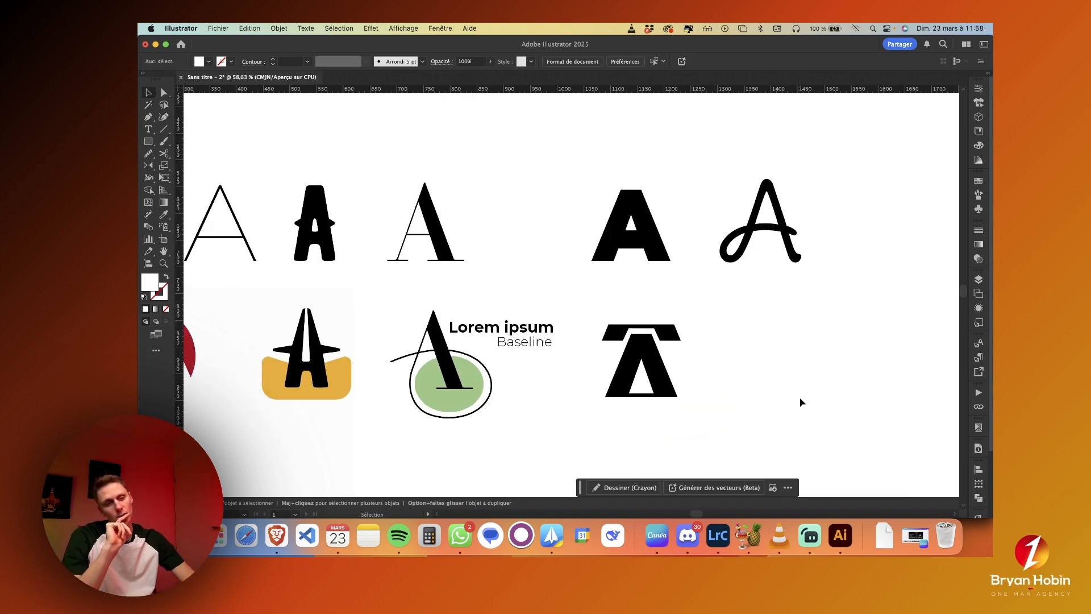
- Extend the lower white rectangle upward to hide the base strip and open the A's counter at the bottom
{"action": "scroll", "coordinate": [802, 402], "scroll_direction": "down", "scroll_amount": 1}
{"action": "scroll", "coordinate": [801, 402], "scroll_direction": "left", "scroll_amount": 1}
{"action": "scroll", "coordinate": [811, 397], "scroll_direction": "down", "scroll_amount": 3}
{"action": "scroll", "coordinate": [811, 397], "scroll_direction": "left", "scroll_amount": 3}
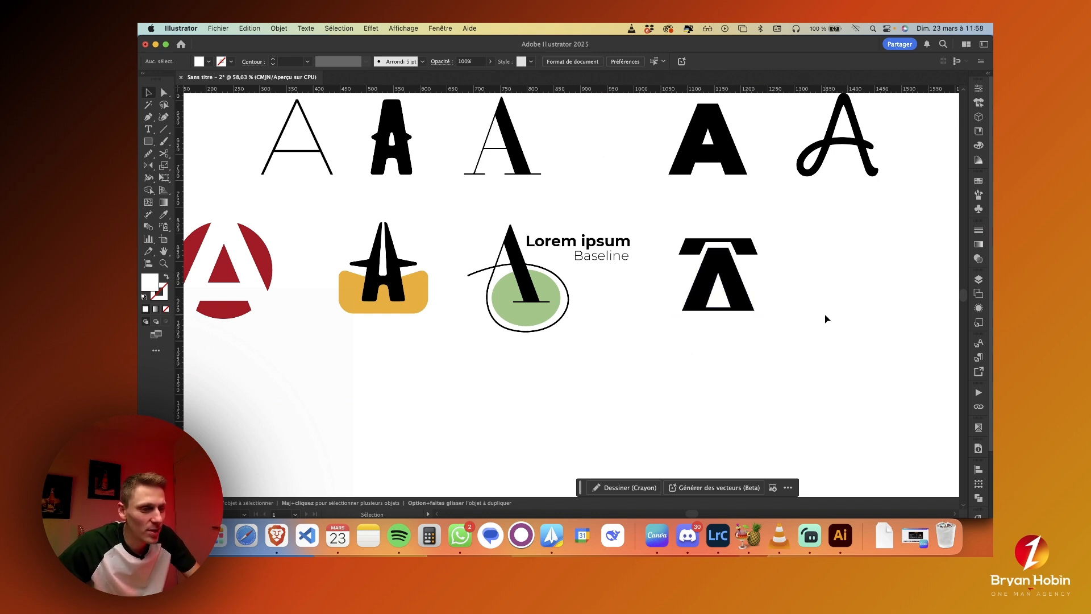
{"action": "left_click_drag", "start_coordinate": [677, 311], "coordinate": [791, 336]}
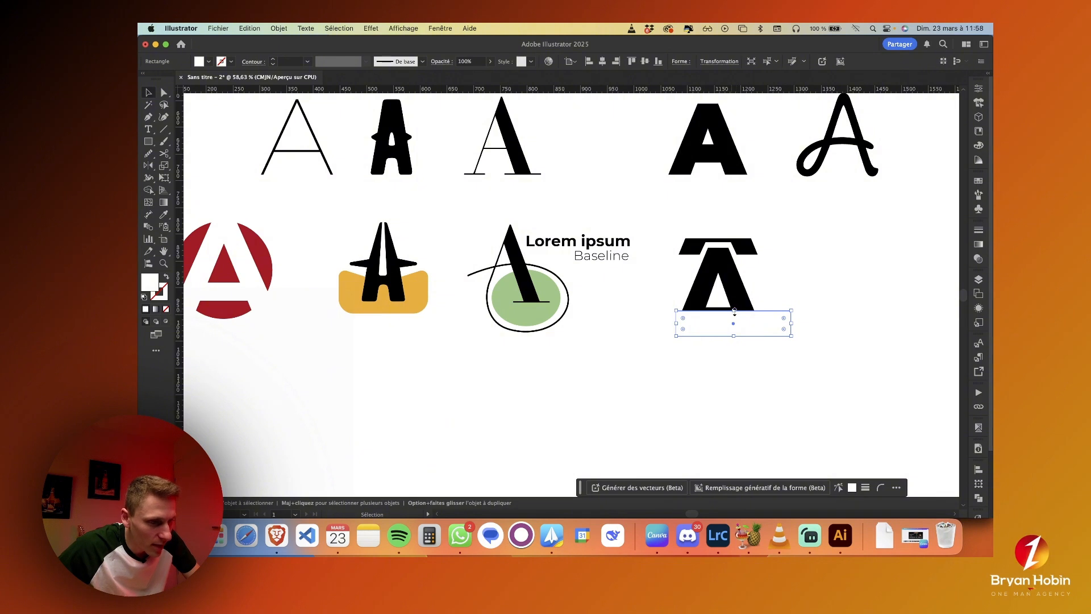
{"action": "left_click_drag", "start_coordinate": [735, 311], "coordinate": [735, 307]}
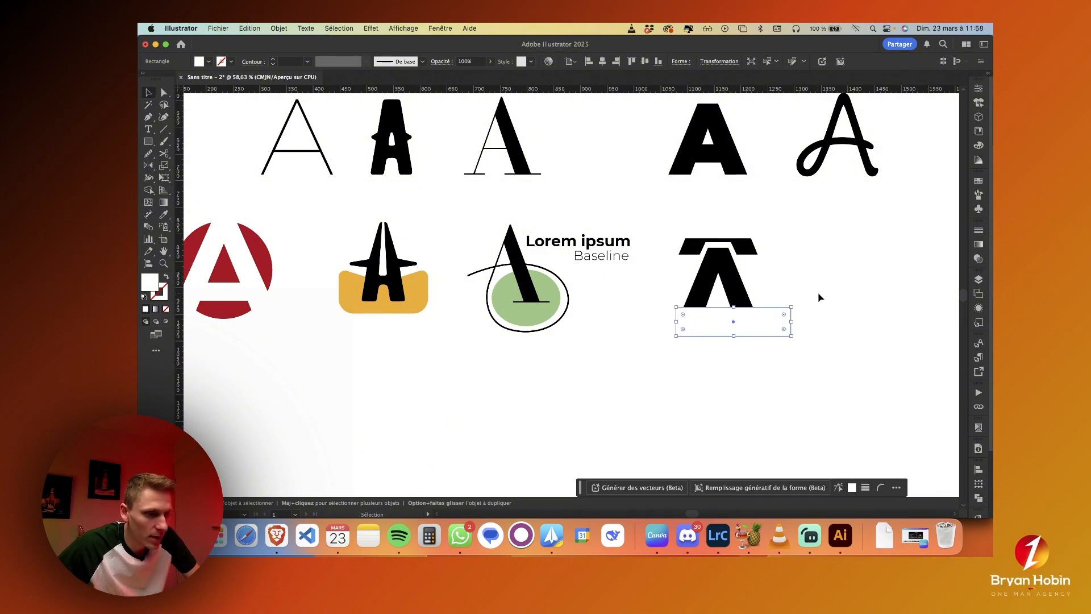
{"action": "left_click", "coordinate": [820, 297]}
- Move the upper white rectangle up to thicken the bar above the lower A
{"action": "left_click_drag", "start_coordinate": [671, 179], "coordinate": [741, 228]}
{"action": "key", "text": "shift+Up"}
{"action": "left_click", "coordinate": [799, 310]}
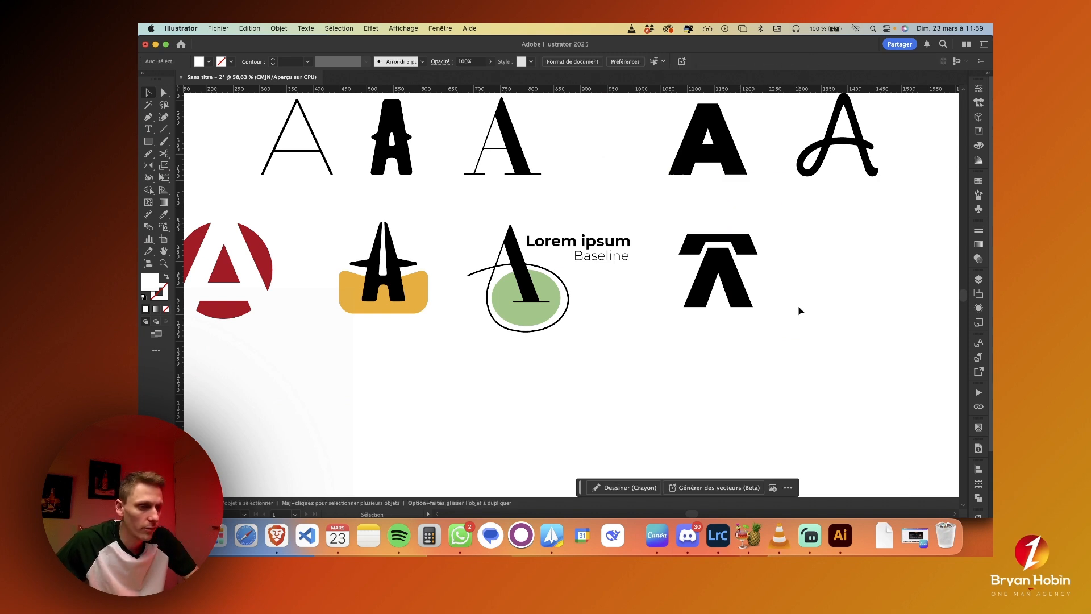
- Remove the white rectangles and the hidden letter parts with the Shape Builder, keeping only the top bar and the legs
{"action": "left_click_drag", "start_coordinate": [792, 366], "coordinate": [689, 221]}
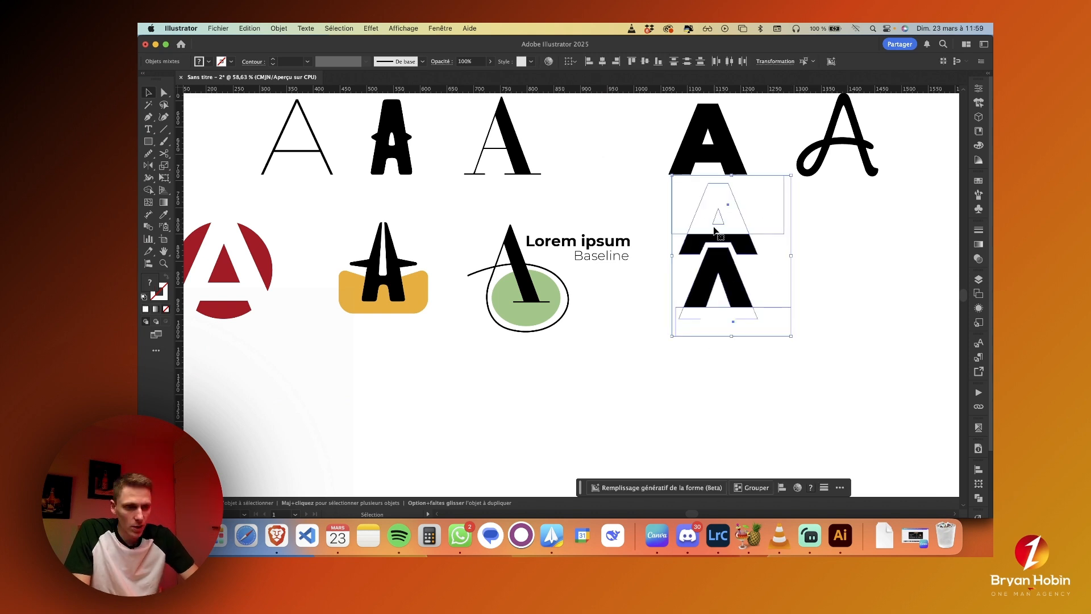
{"action": "left_click", "coordinate": [149, 189]}
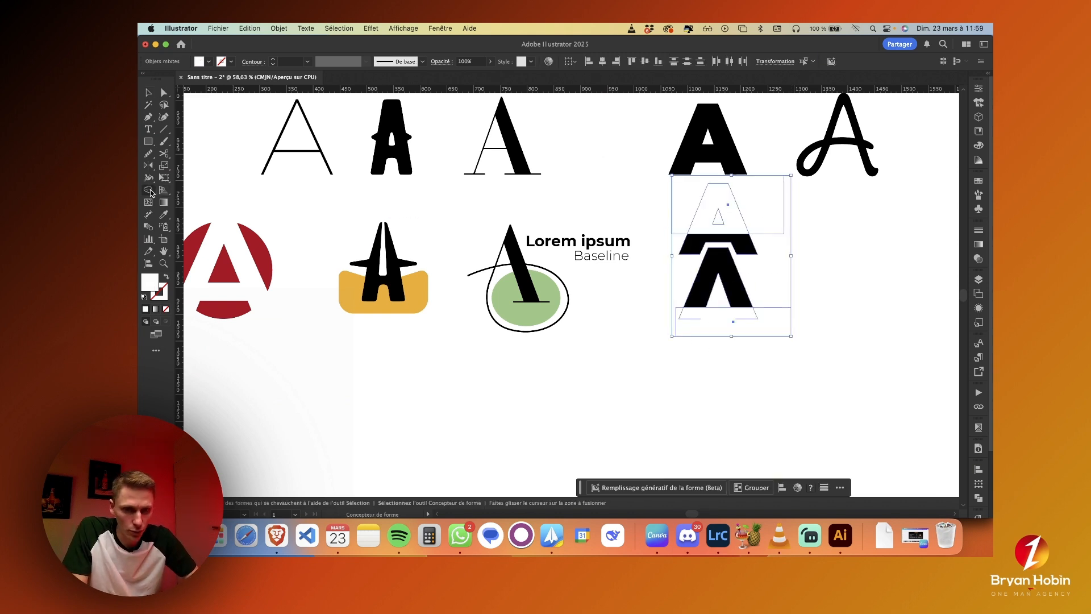
{"action": "left_click_drag", "start_coordinate": [679, 311], "coordinate": [721, 299]}
{"action": "left_click_drag", "start_coordinate": [682, 213], "coordinate": [755, 223]}
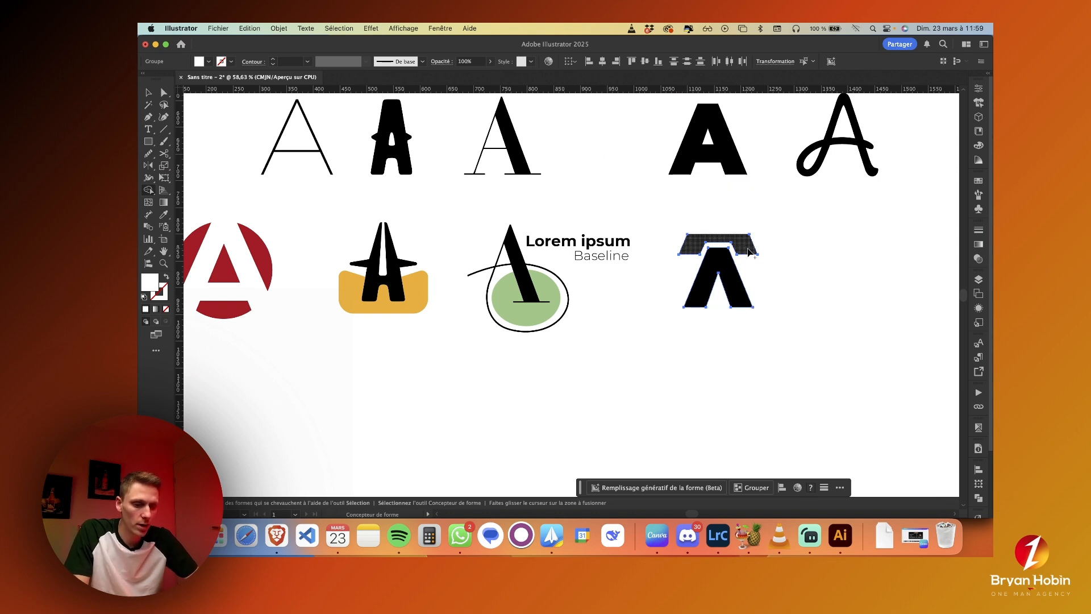
{"action": "key", "text": "v"}
- Isolate the top bar's group, fill the bar with light blue and leave isolation
{"action": "double_click", "coordinate": [717, 242]}
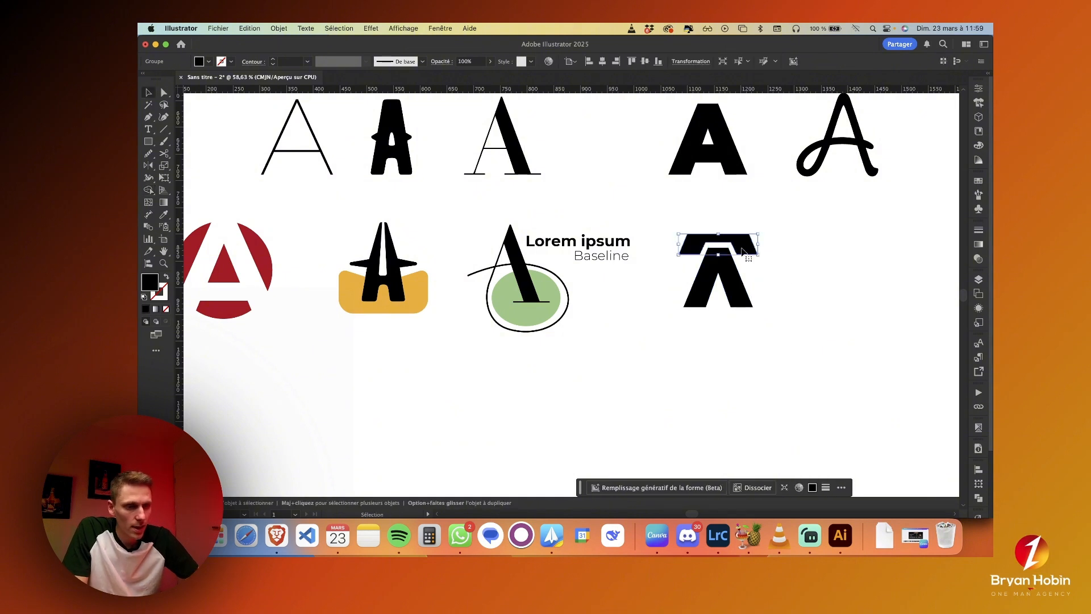
{"action": "left_click", "coordinate": [227, 258]}
{"action": "left_click", "coordinate": [209, 62]}
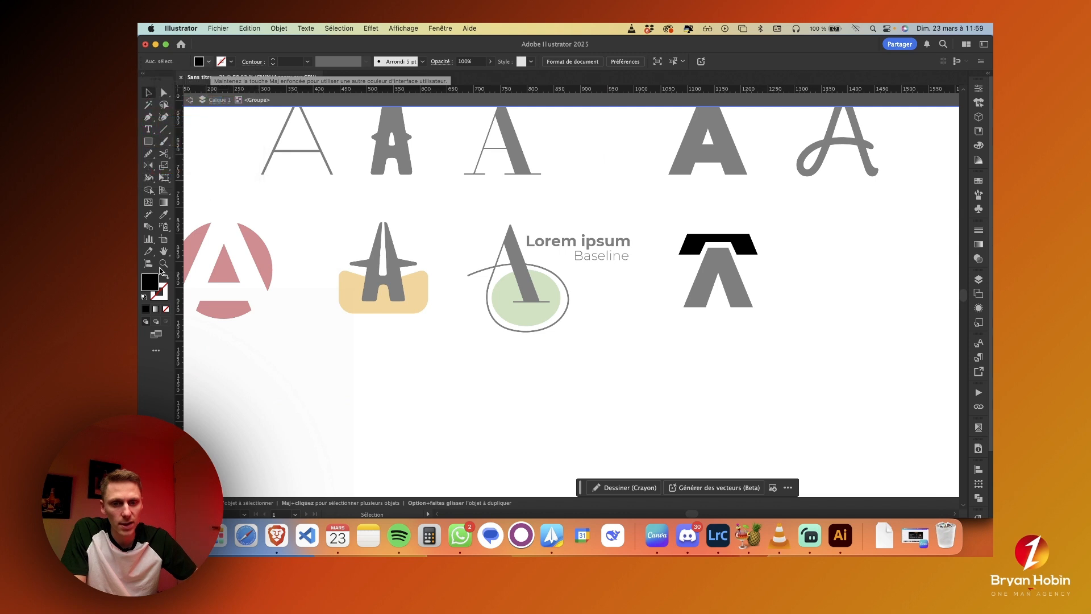
{"action": "double_click", "coordinate": [150, 284]}
{"action": "left_click", "coordinate": [788, 265]}
{"action": "left_click_drag", "start_coordinate": [756, 243], "coordinate": [716, 213]}
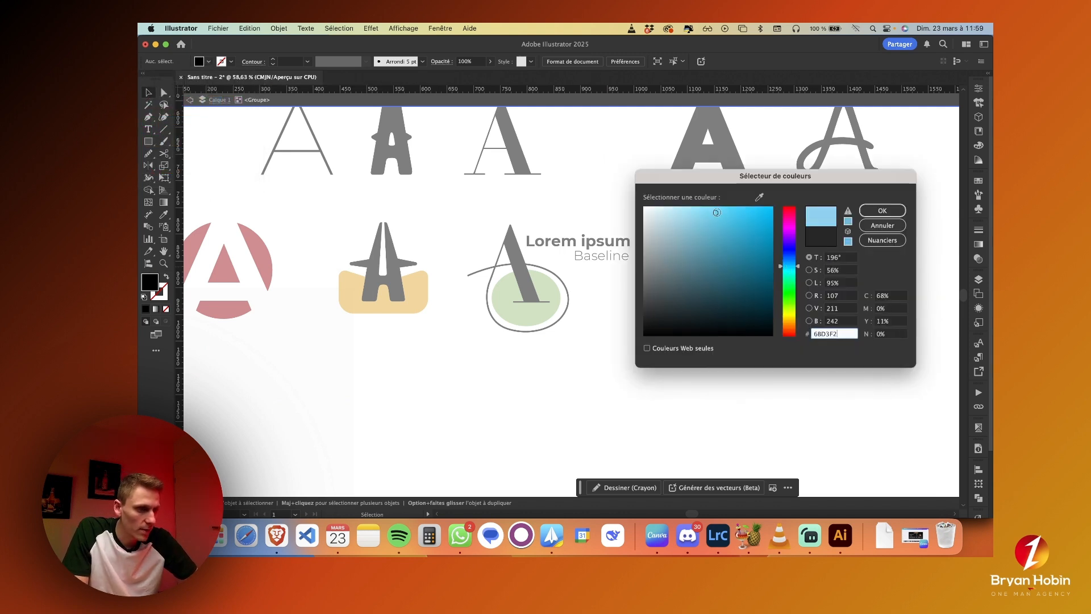
{"action": "left_click", "coordinate": [879, 222]}
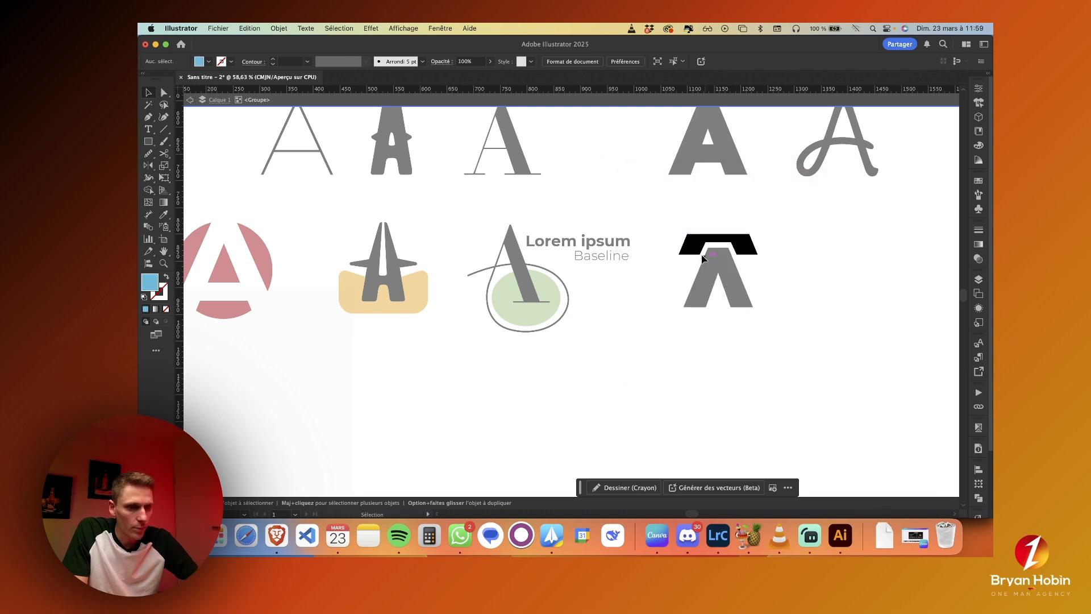
{"action": "left_click", "coordinate": [702, 252]}
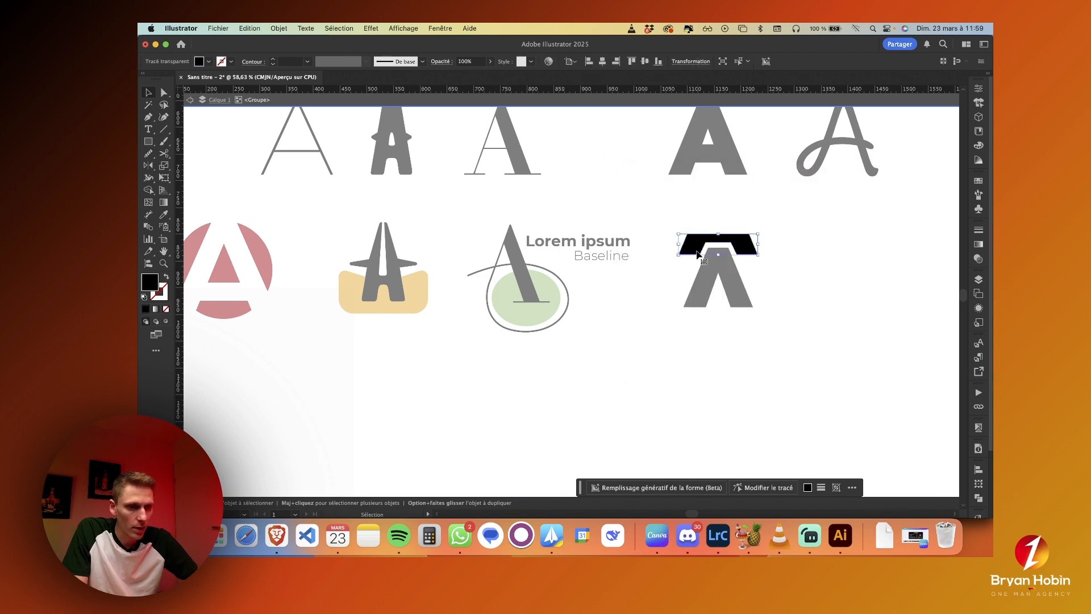
{"action": "double_click", "coordinate": [150, 285]}
{"action": "key", "text": "Escape"}
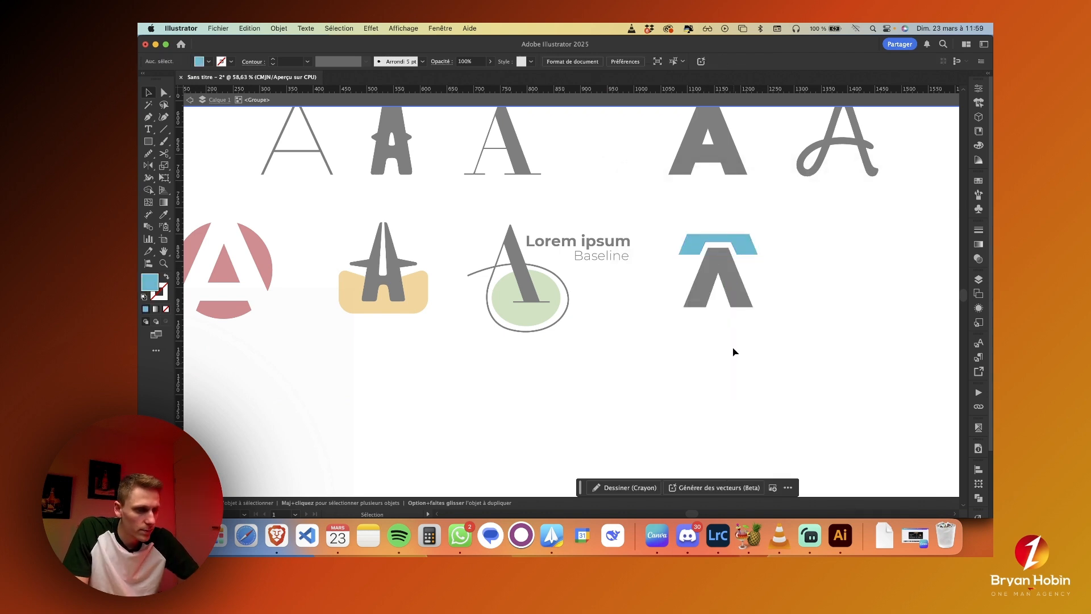
- Fill the mark's lower legs with a very dark blue and move the whole mark directly under the bold A
{"action": "double_click", "coordinate": [152, 280]}
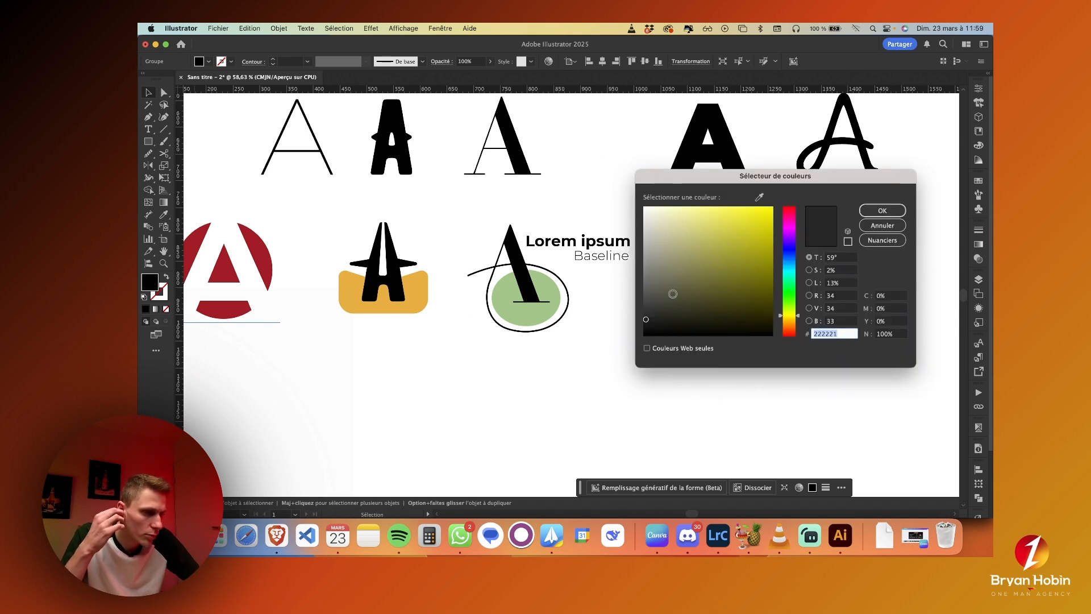
{"action": "left_click", "coordinate": [795, 259]}
{"action": "mouse_move", "coordinate": [673, 252]}
{"action": "left_mouse_down"}
{"action": "mouse_move", "coordinate": [677, 312]}
{"action": "mouse_move", "coordinate": [720, 317]}
{"action": "left_mouse_up"}
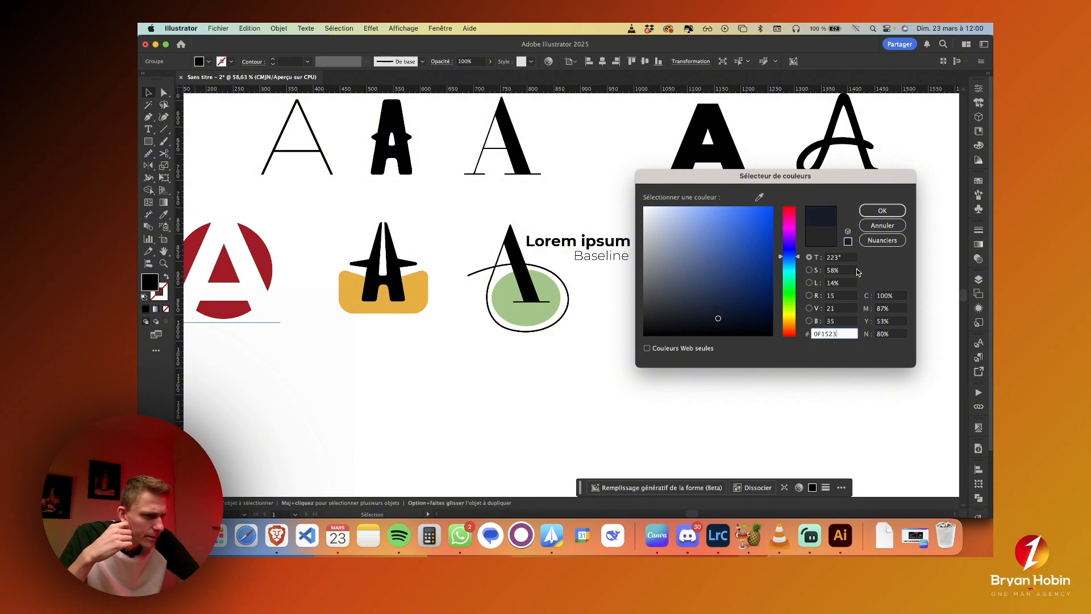
{"action": "left_click_drag", "start_coordinate": [789, 260], "coordinate": [794, 266]}
{"action": "left_click", "coordinate": [874, 211]}
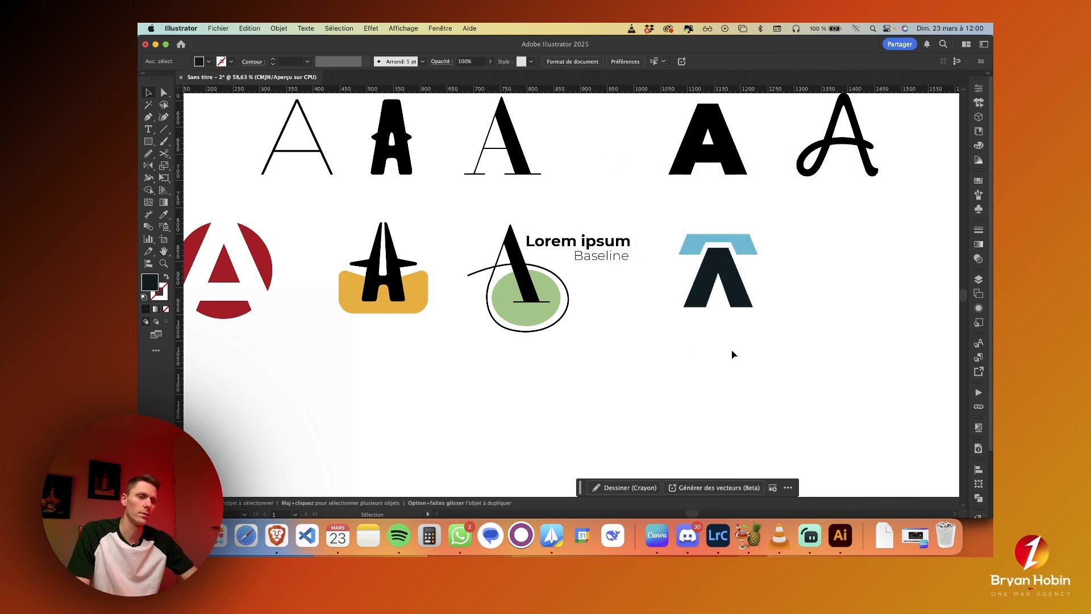
{"action": "left_click_drag", "start_coordinate": [705, 276], "coordinate": [698, 281]}
{"action": "left_click", "coordinate": [733, 347]}
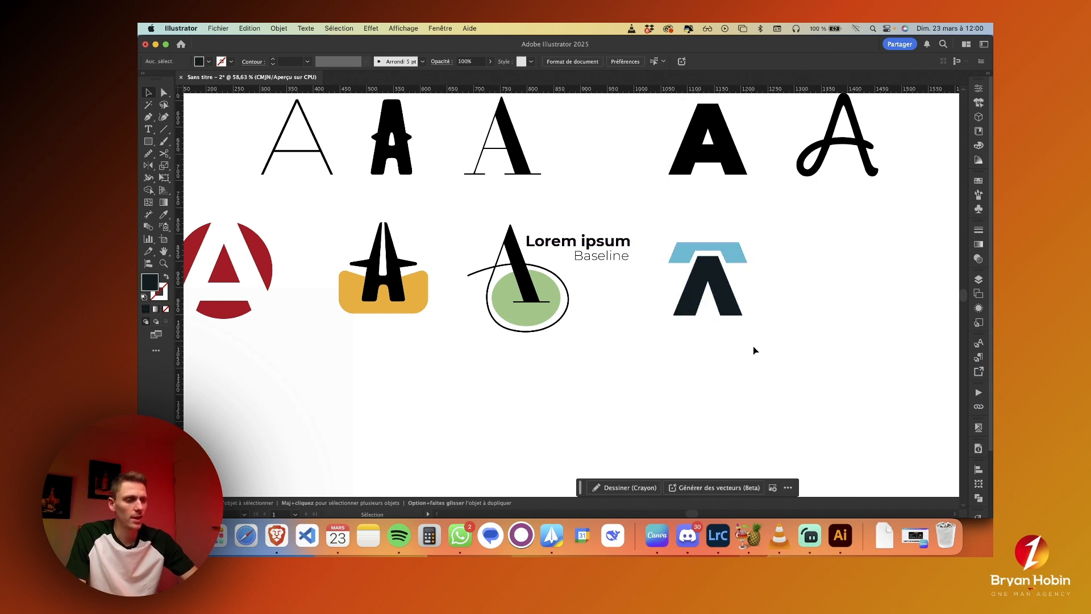
- Duplicate the Delius Swash Caps A into the lower row, beside the blue mark
{"action": "scroll", "coordinate": [778, 181], "scroll_direction": "right", "scroll_amount": 3}
{"action": "scroll", "coordinate": [778, 180], "scroll_direction": "up", "scroll_amount": 1}
{"action": "left_click", "coordinate": [780, 178]}
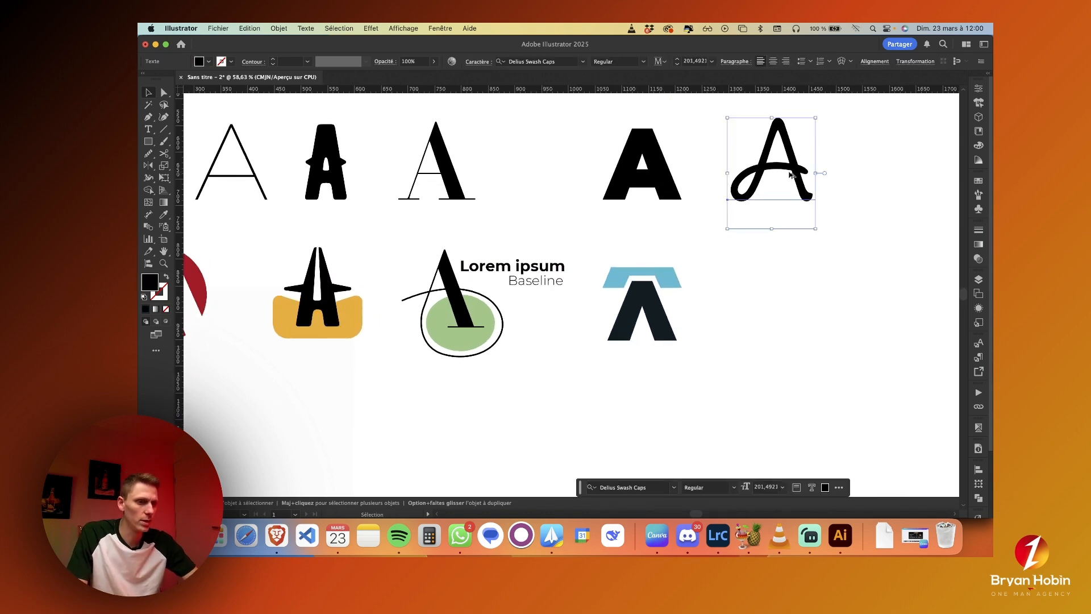
{"action": "left_click_drag", "start_coordinate": [792, 175], "coordinate": [805, 335]}
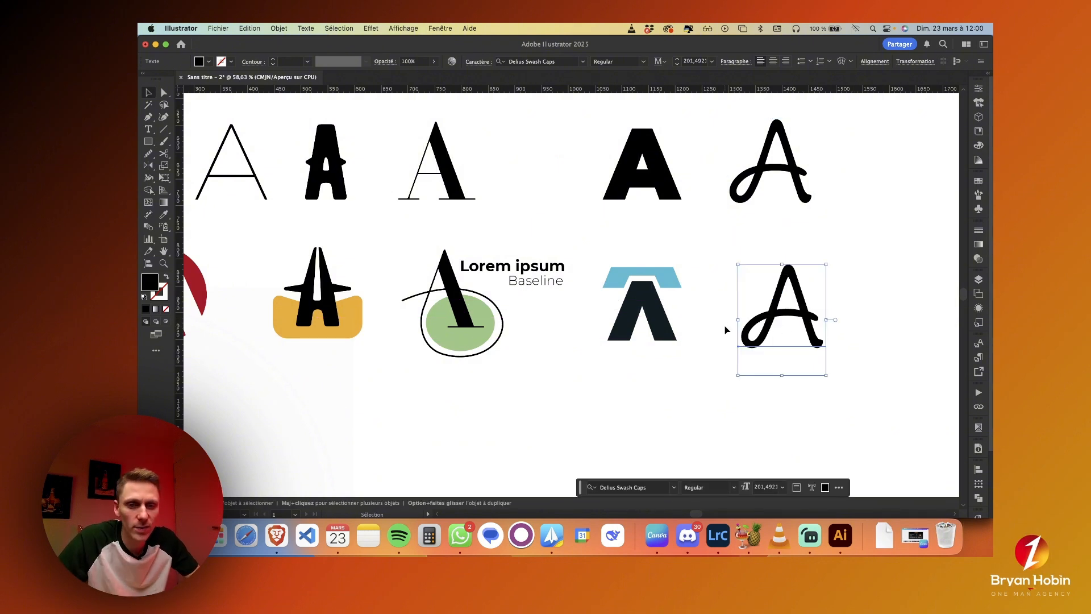
{"action": "left_click", "coordinate": [790, 425]}
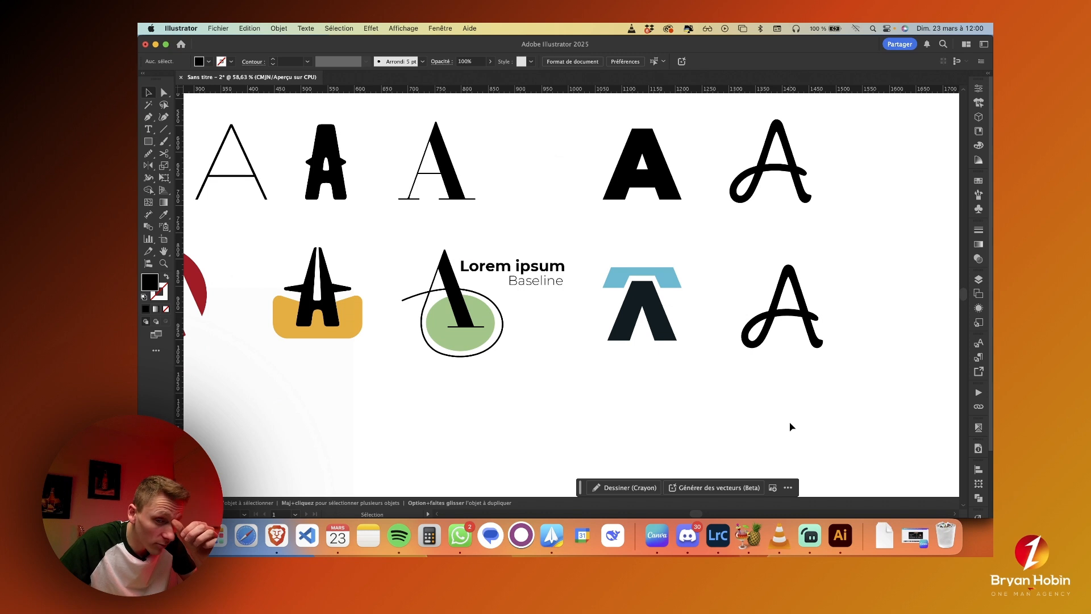
- Draw a rectangle about 137 × 114 px over the script A copy in the lower row
{"action": "scroll", "coordinate": [793, 425], "scroll_direction": "down", "scroll_amount": 3}
{"action": "scroll", "coordinate": [793, 425], "scroll_direction": "left", "scroll_amount": 3}
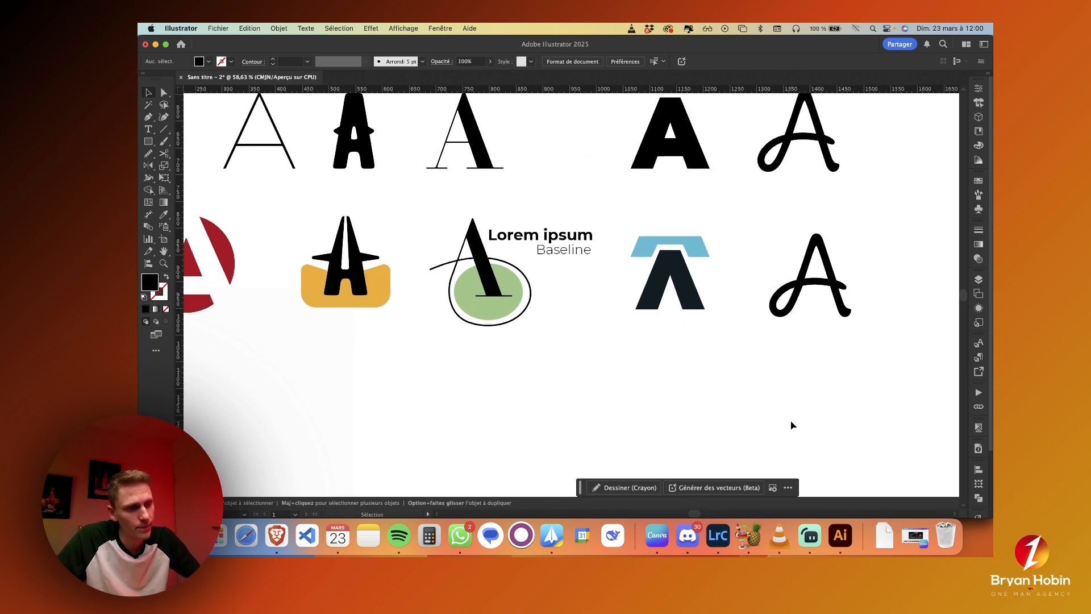
{"action": "left_click", "coordinate": [801, 308]}
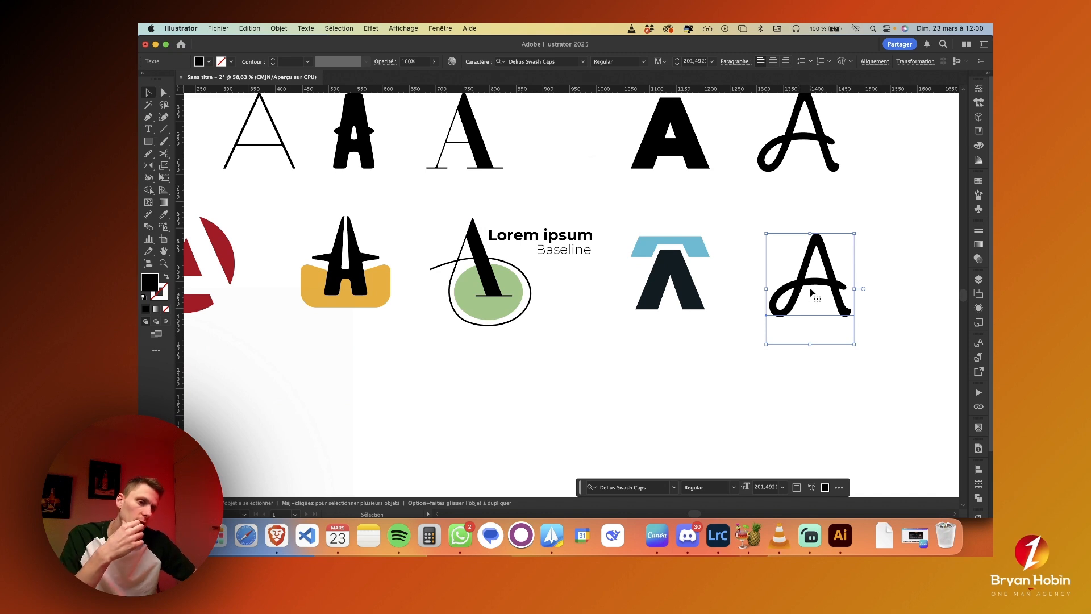
{"action": "scroll", "coordinate": [812, 294], "scroll_direction": "right", "scroll_amount": 3}
{"action": "scroll", "coordinate": [813, 294], "scroll_direction": "up", "scroll_amount": 2}
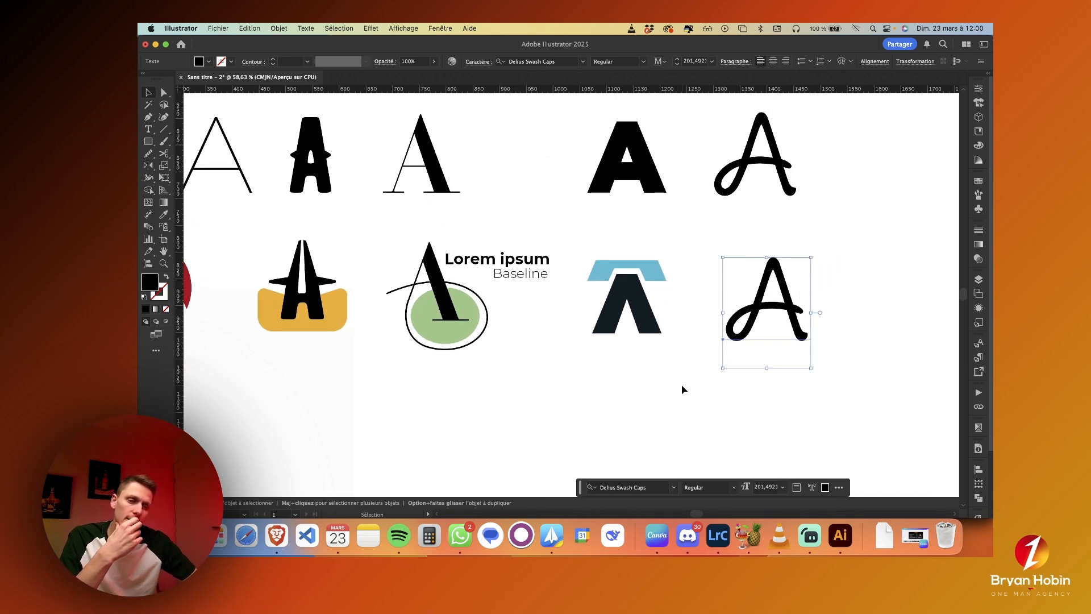
{"action": "left_click", "coordinate": [778, 405]}
{"action": "key", "text": "m"}
{"action": "left_click_drag", "start_coordinate": [735, 271], "coordinate": [808, 330]}
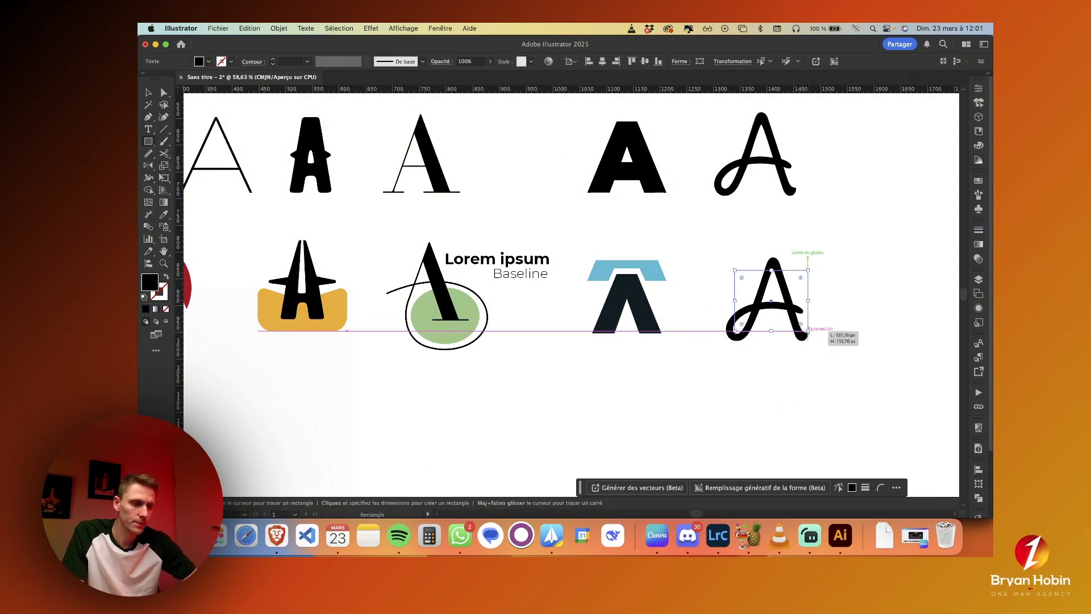
- Fill the new rectangle over the script A with dark purple
{"action": "key", "text": "i"}
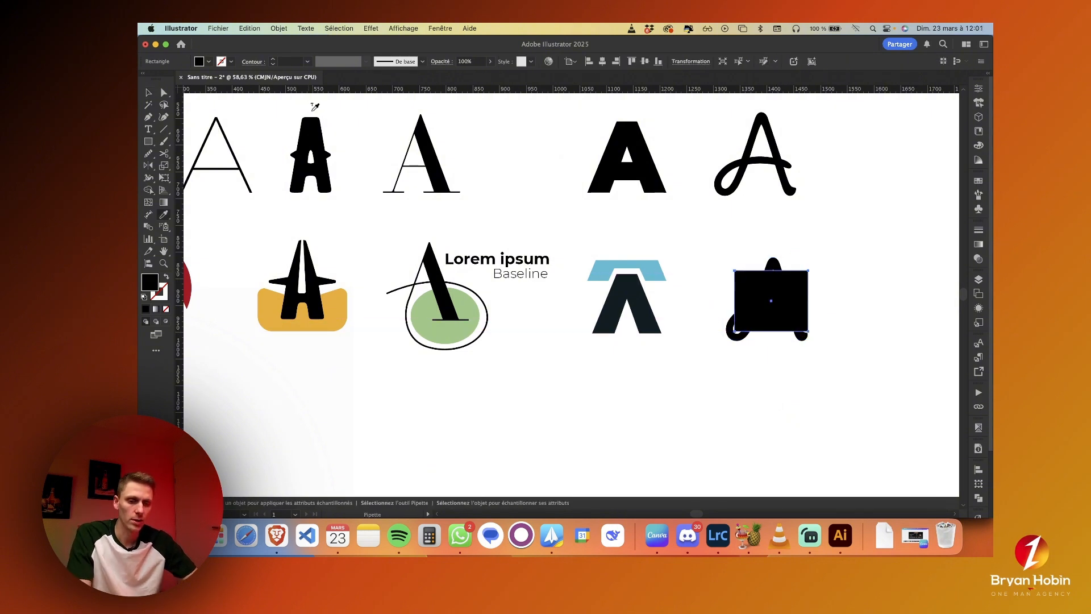
{"action": "left_click", "coordinate": [210, 63]}
{"action": "left_click", "coordinate": [217, 120]}
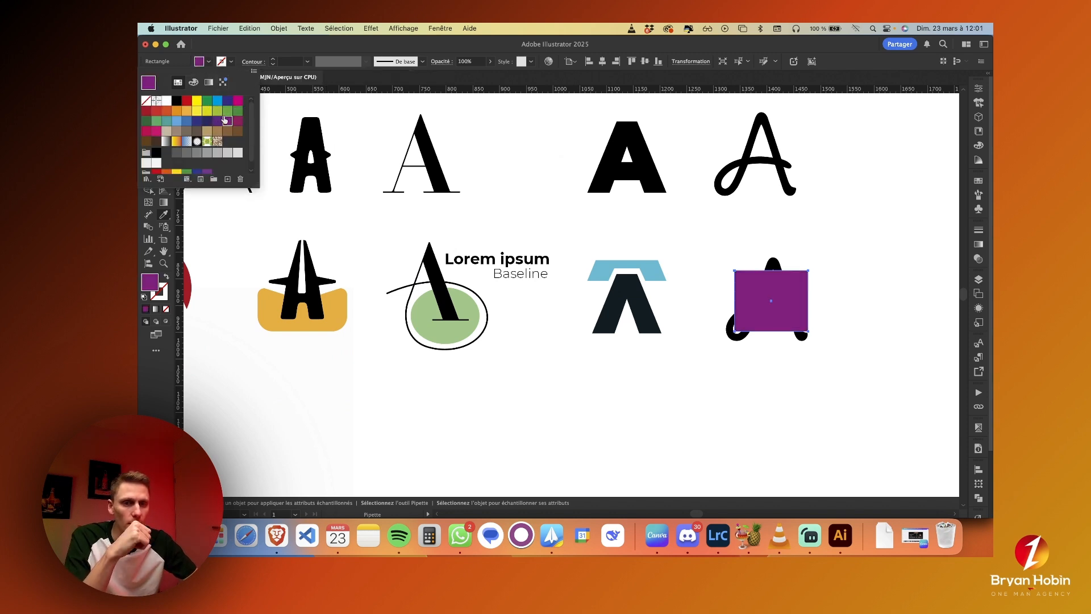
{"action": "left_click", "coordinate": [654, 205]}
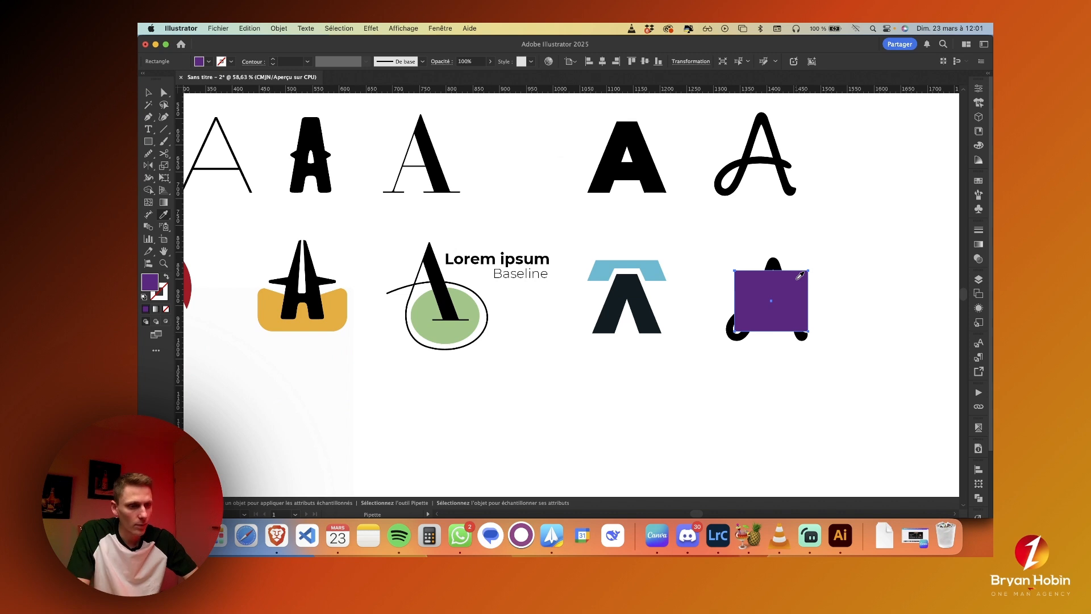
- Arrange the purple rectangle behind the copied script A
{"action": "key", "text": "a"}
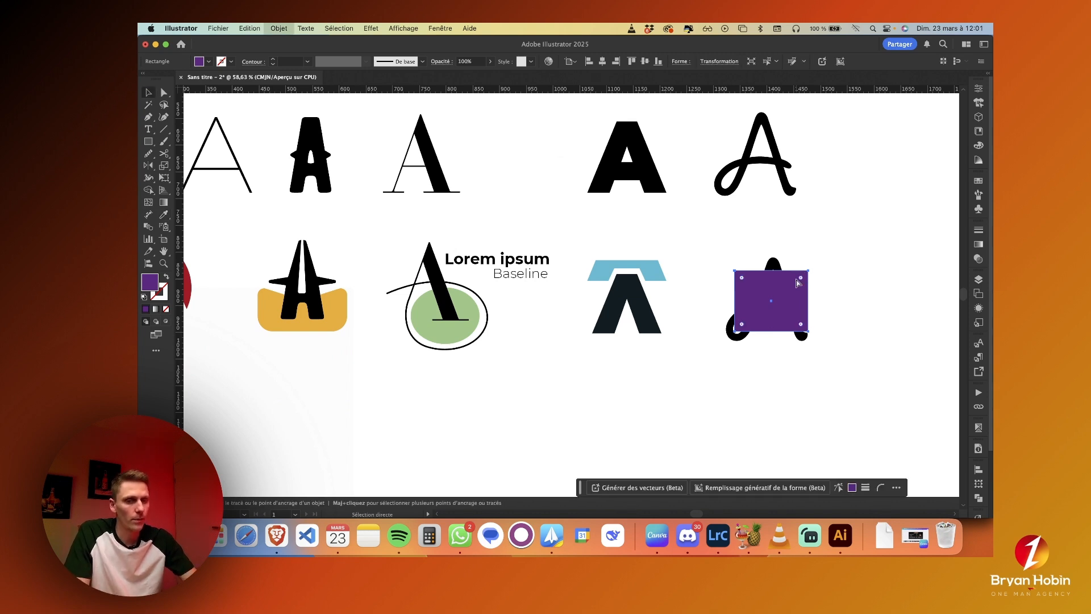
{"action": "key", "text": "v"}
{"action": "right_click", "coordinate": [784, 283]}
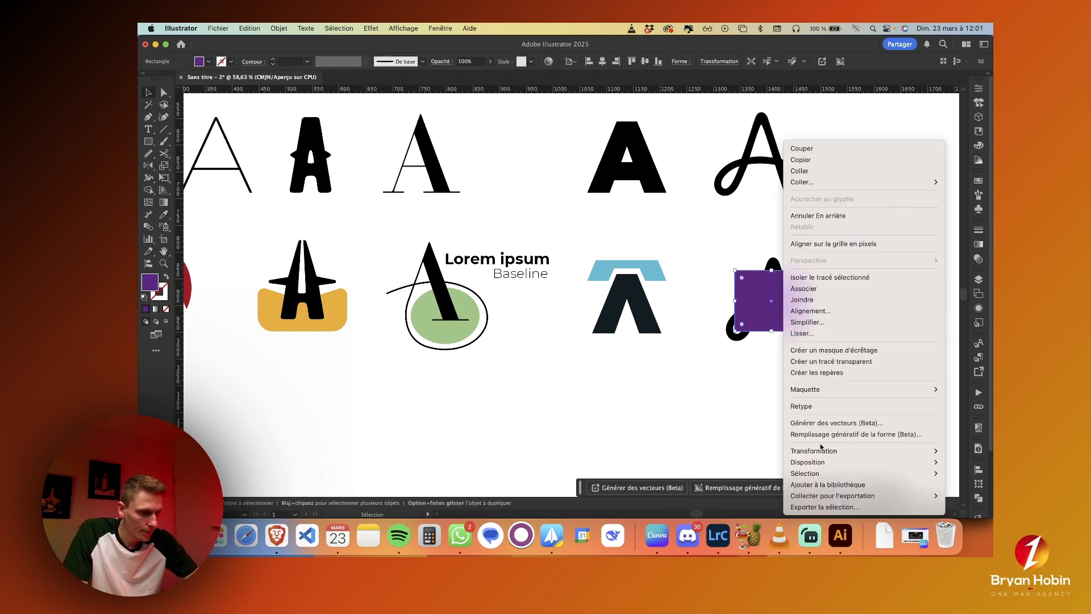
{"action": "mouse_move", "coordinate": [807, 462]}
{"action": "left_click", "coordinate": [732, 490]}
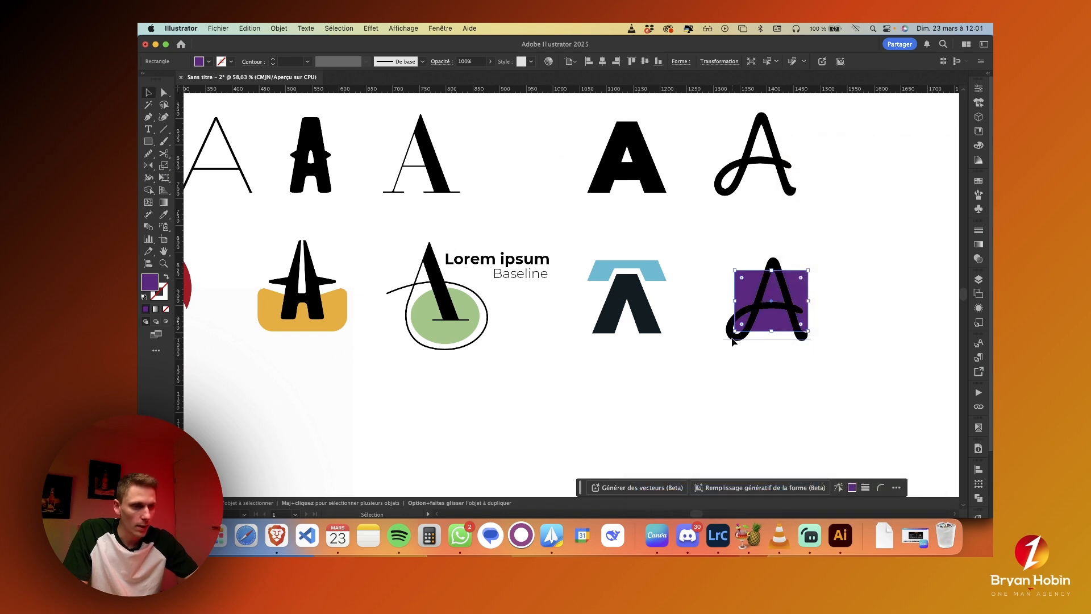
- Color the script A on the purple rectangle white by sampling the blank canvas
{"action": "left_click", "coordinate": [733, 335]}
{"action": "key", "text": "i"}
{"action": "left_click", "coordinate": [699, 404]}
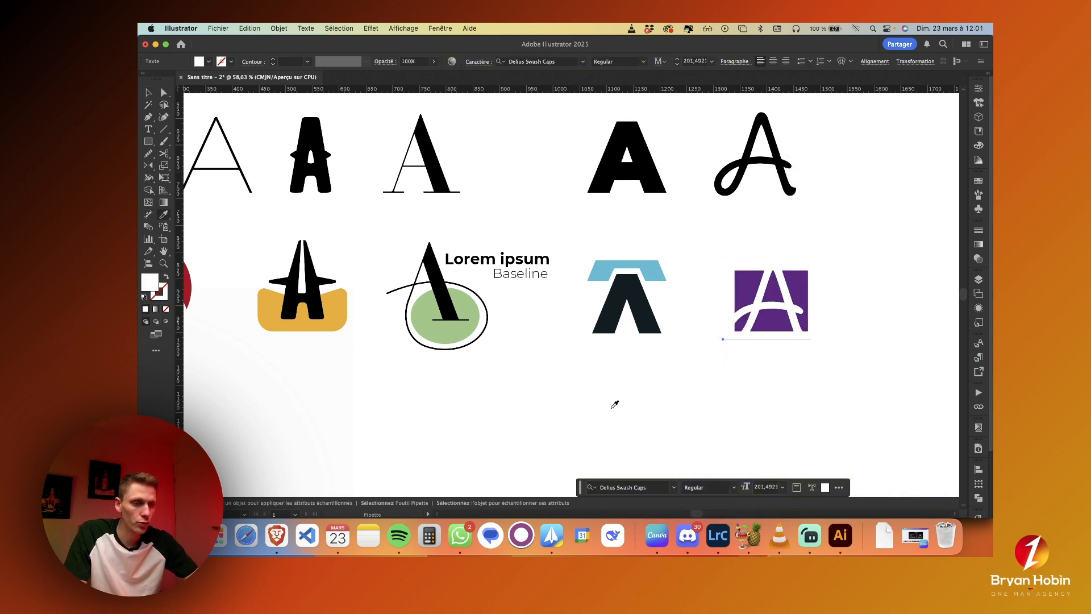
{"action": "key", "text": "v"}
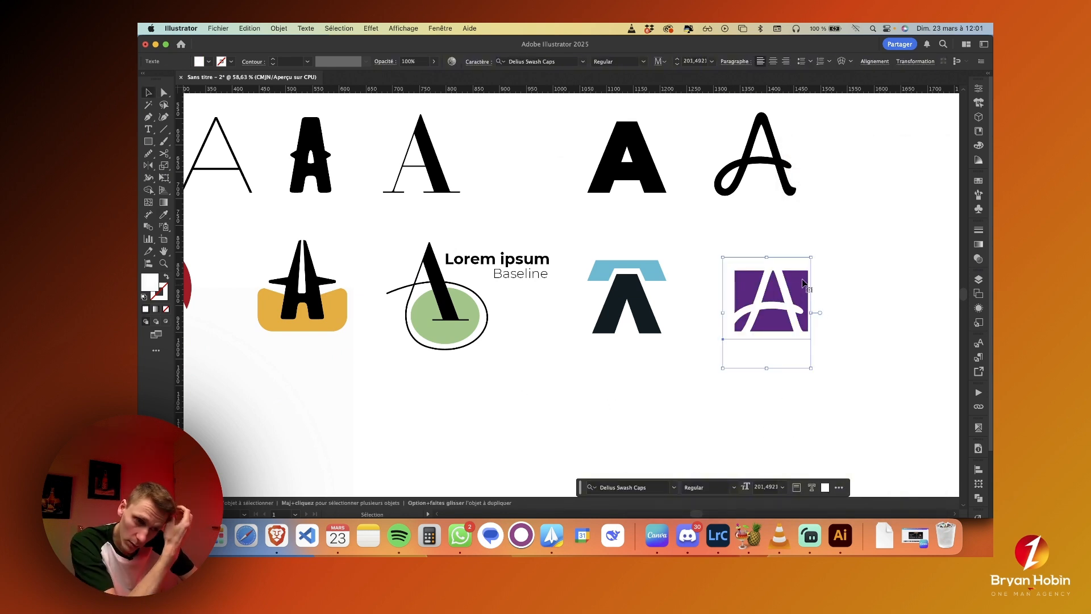
- Select only the purple rectangle and round its corners slightly
{"action": "left_click", "coordinate": [781, 292], "text": "shift"}
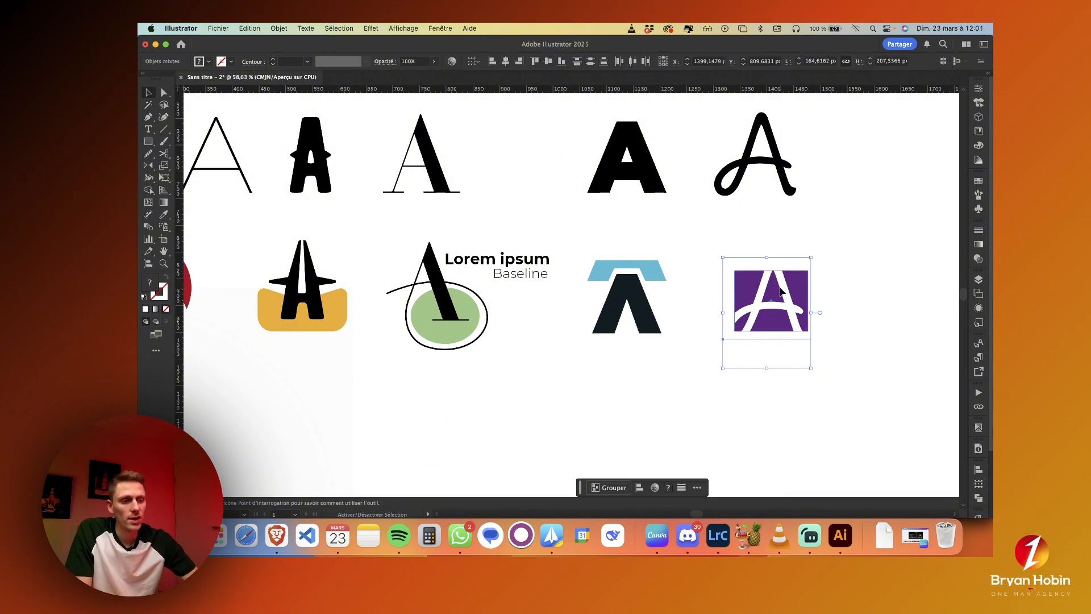
{"action": "left_click", "coordinate": [794, 284]}
{"action": "left_click_drag", "start_coordinate": [799, 281], "coordinate": [799, 284]}
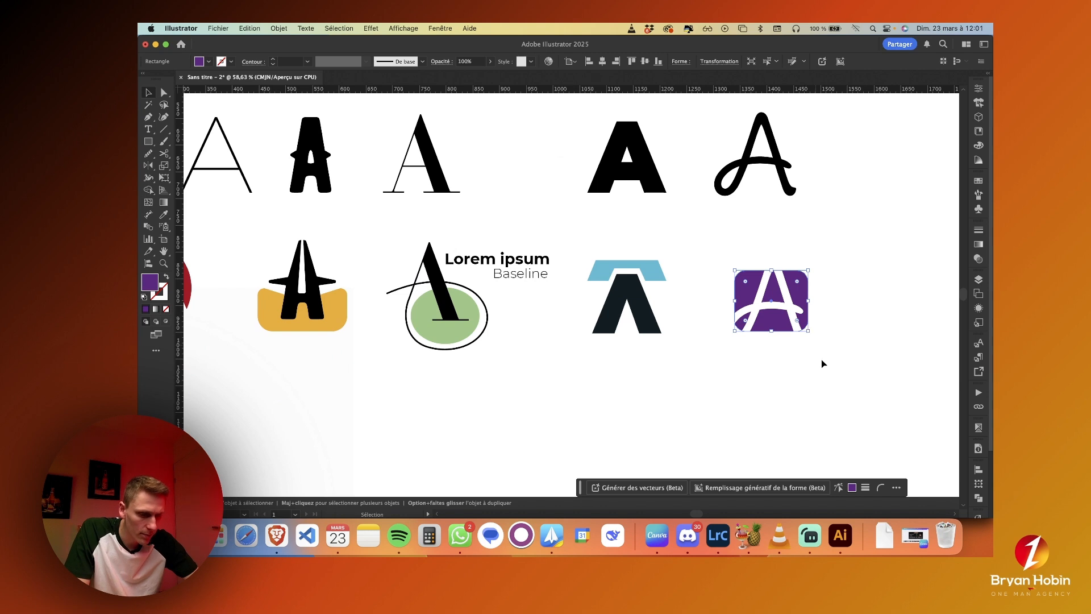
{"action": "left_click", "coordinate": [820, 359]}
- Scale the white script A down to about 168 pt and position it within the purple rectangle
{"action": "left_click", "coordinate": [807, 338]}
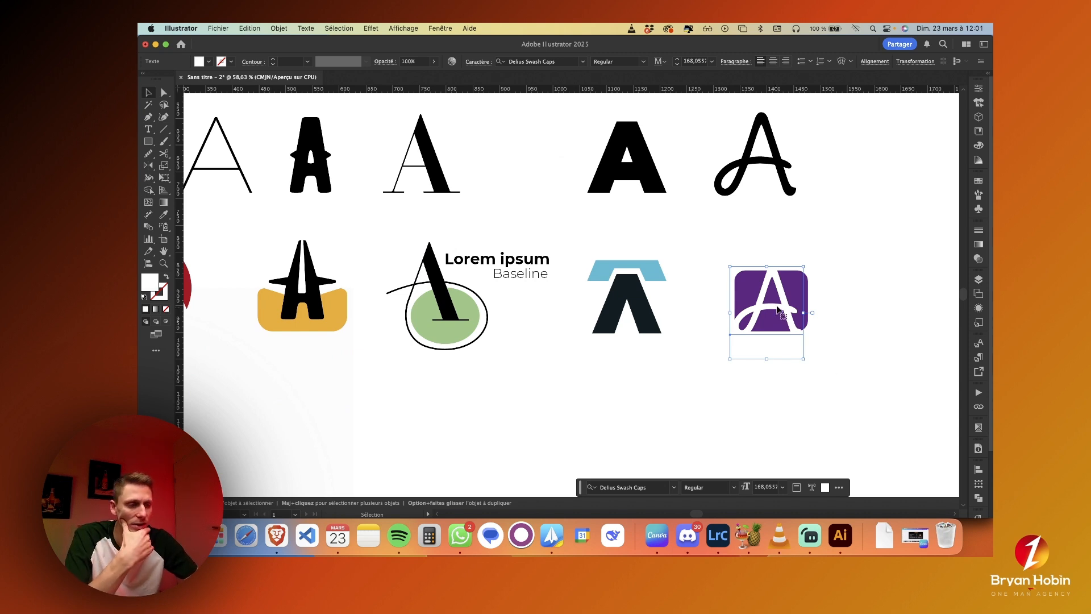
{"action": "left_click_drag", "start_coordinate": [776, 310], "coordinate": [781, 308]}
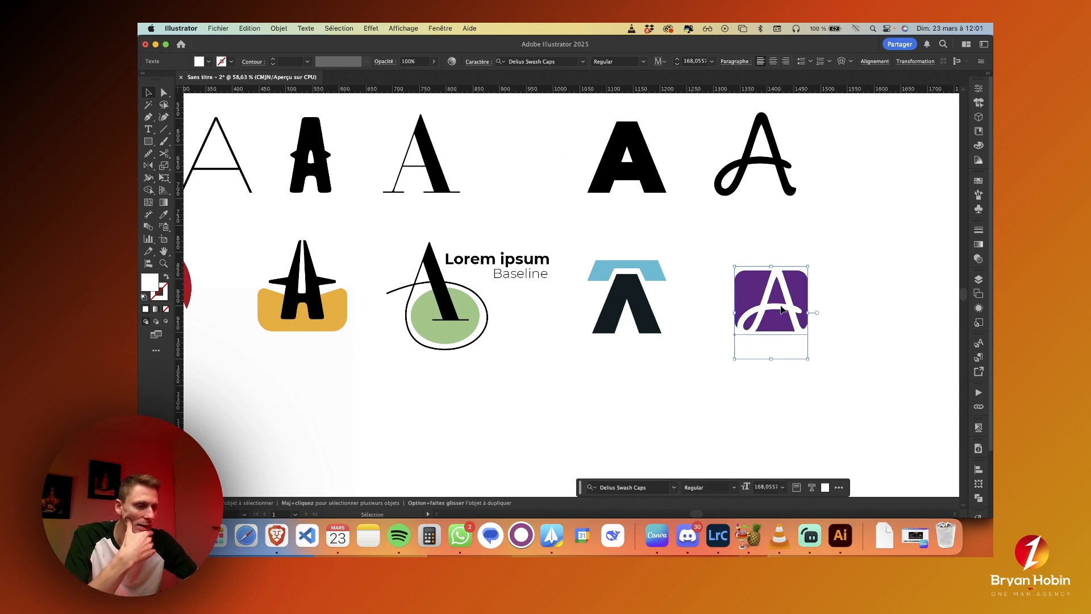
{"action": "left_click", "coordinate": [845, 325]}
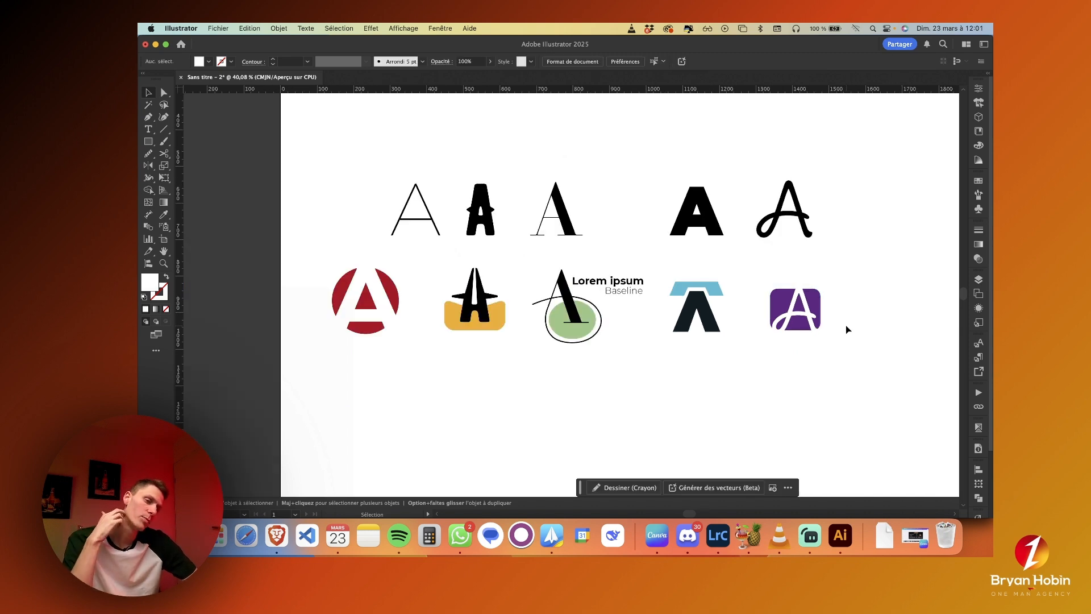
- Reshape the purple rectangle into a rounded near-square and move it with the white A under the black script A
{"action": "left_click", "coordinate": [784, 327]}
{"action": "left_click", "coordinate": [785, 328]}
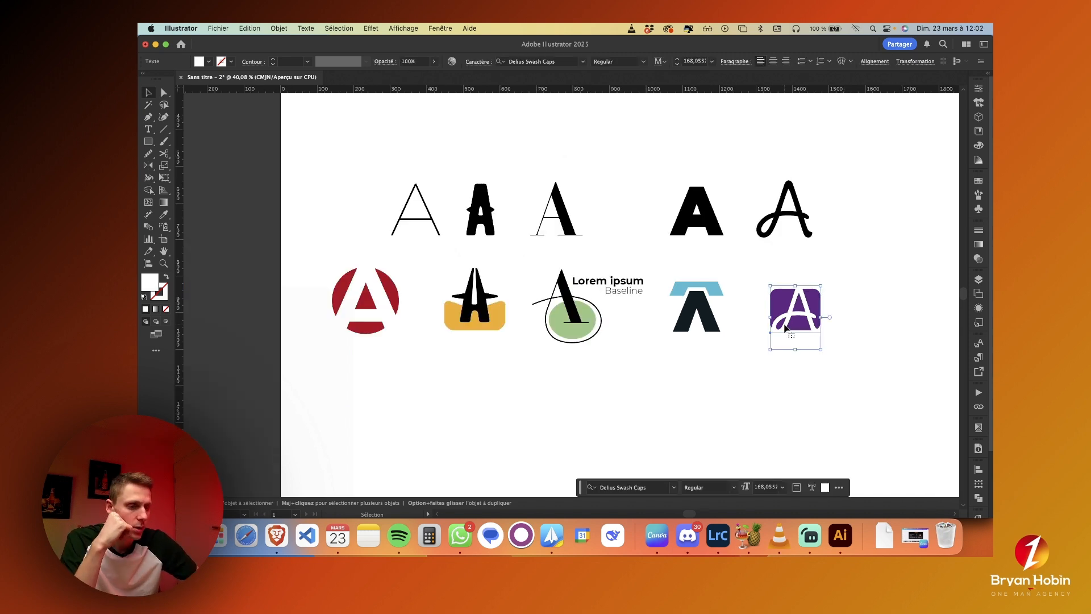
{"action": "left_click", "coordinate": [819, 313]}
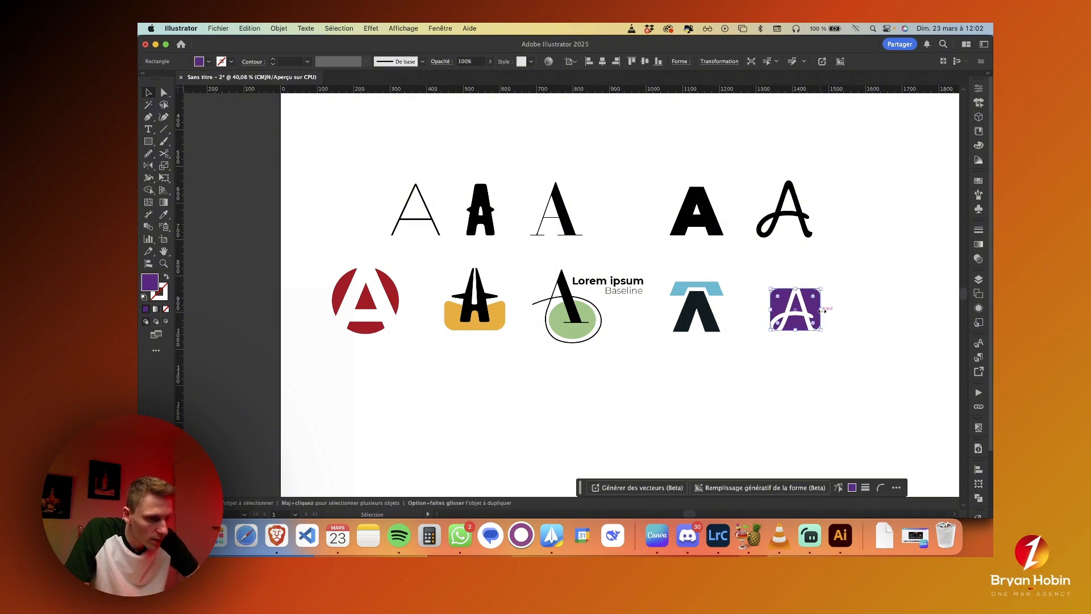
{"action": "left_click_drag", "start_coordinate": [819, 311], "coordinate": [818, 310]}
{"action": "left_click_drag", "start_coordinate": [828, 365], "coordinate": [802, 318]}
{"action": "left_click", "coordinate": [855, 344]}
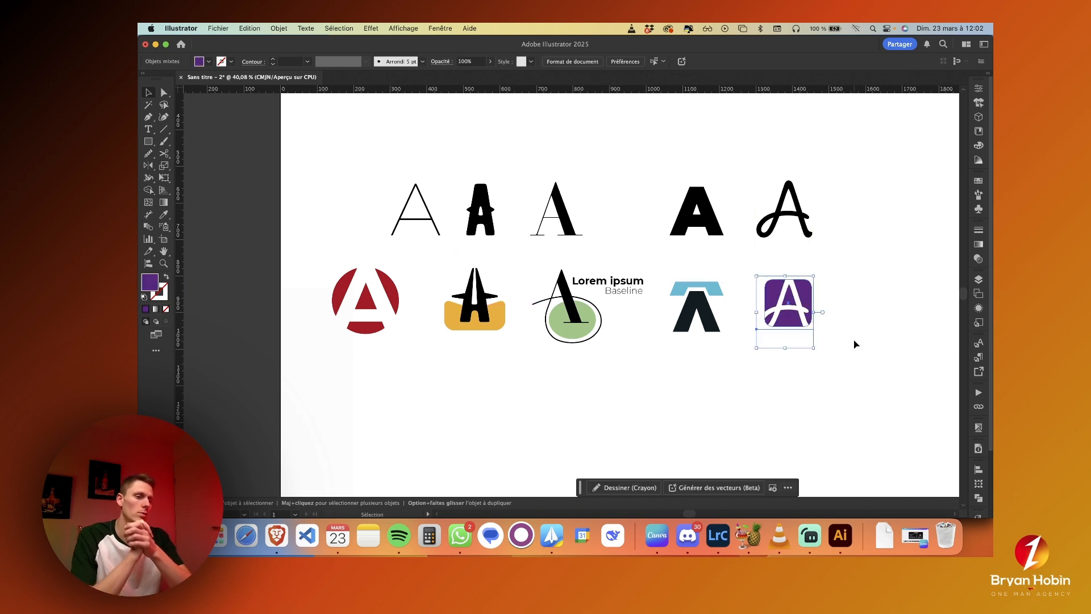